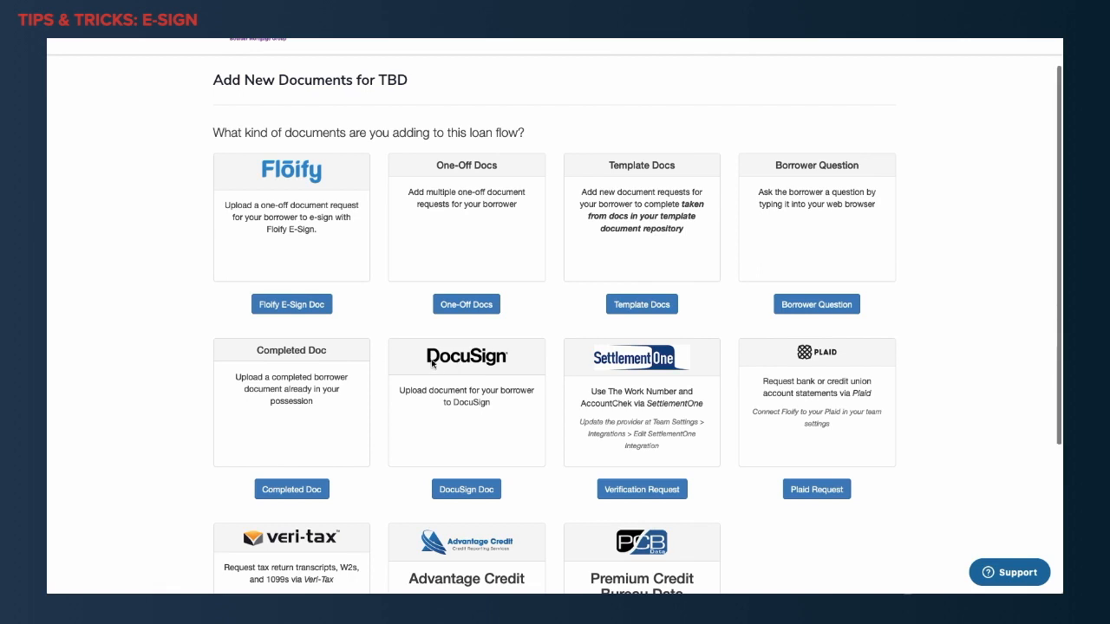
Start a new Floify E-Sign document request and name it Borrower's Authorization.
left_click(290, 305)
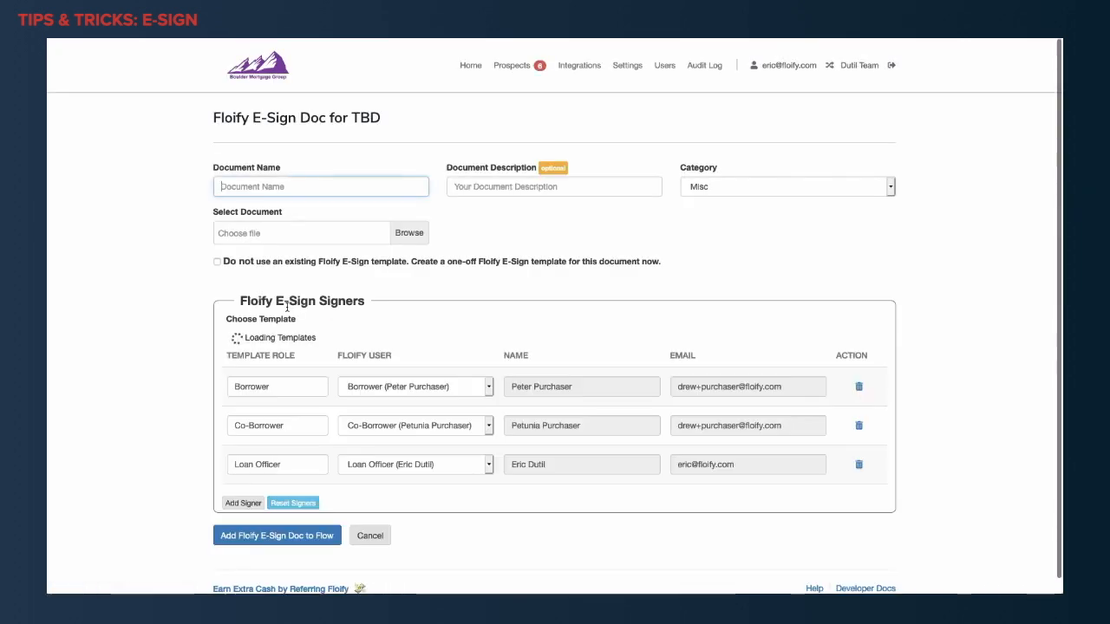
left_click(320, 184)
type("Borro")
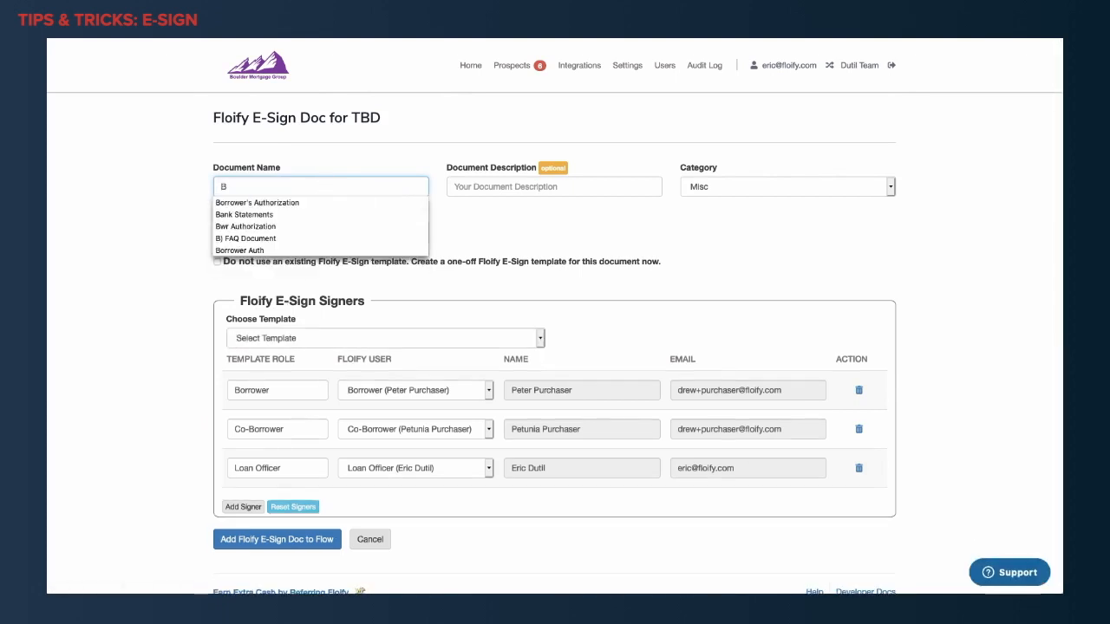
left_click(323, 204)
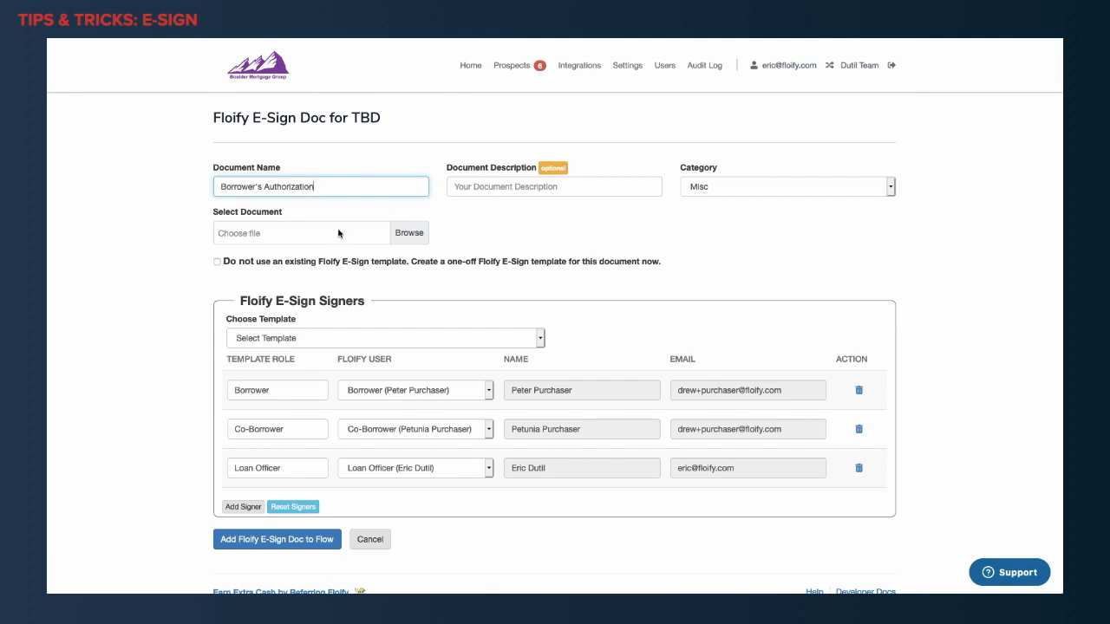
Attach the file Borrower Auth.pdf as the document for the e-sign request.
left_click(407, 238)
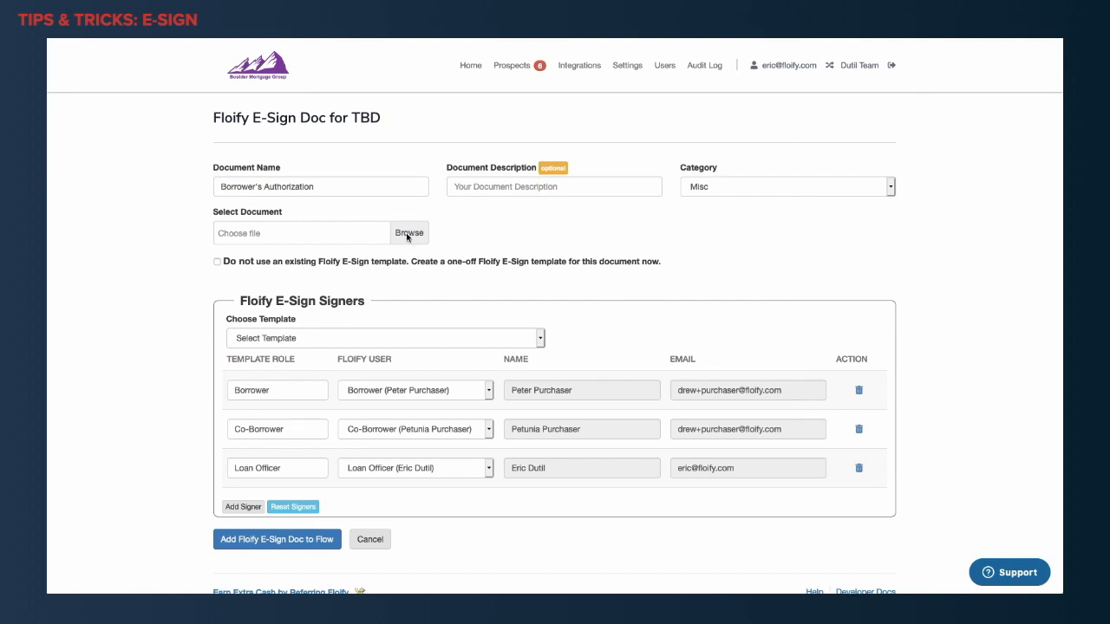
left_click(431, 191)
double_click(431, 191)
Opt for a one-off E-Sign template without the Loan Officer signer and add the document to the flow.
left_click(217, 262)
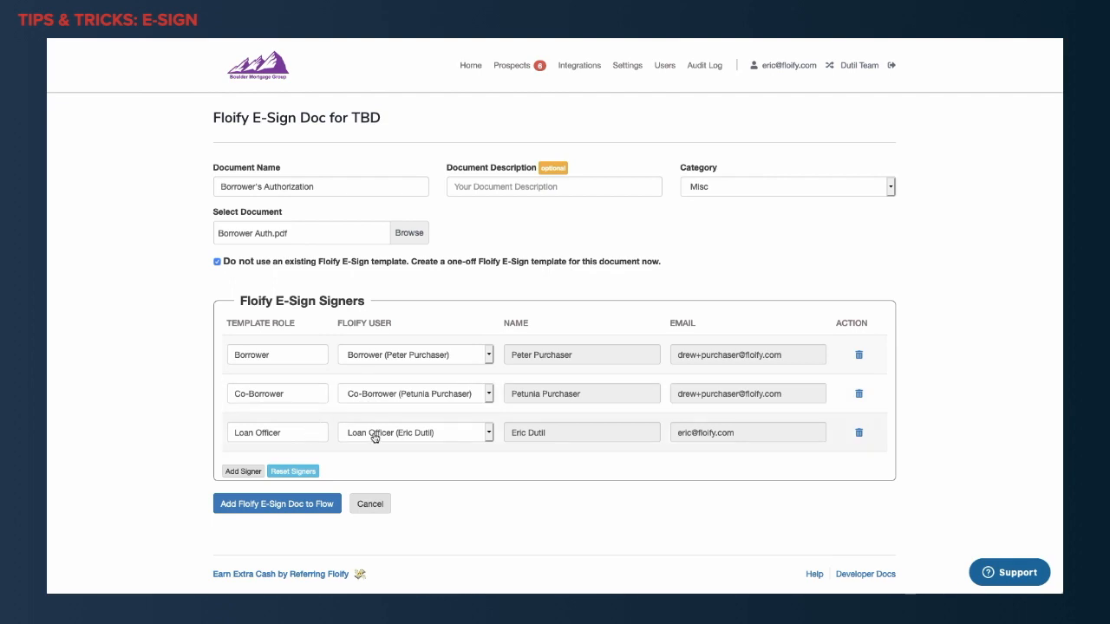
left_click(860, 435)
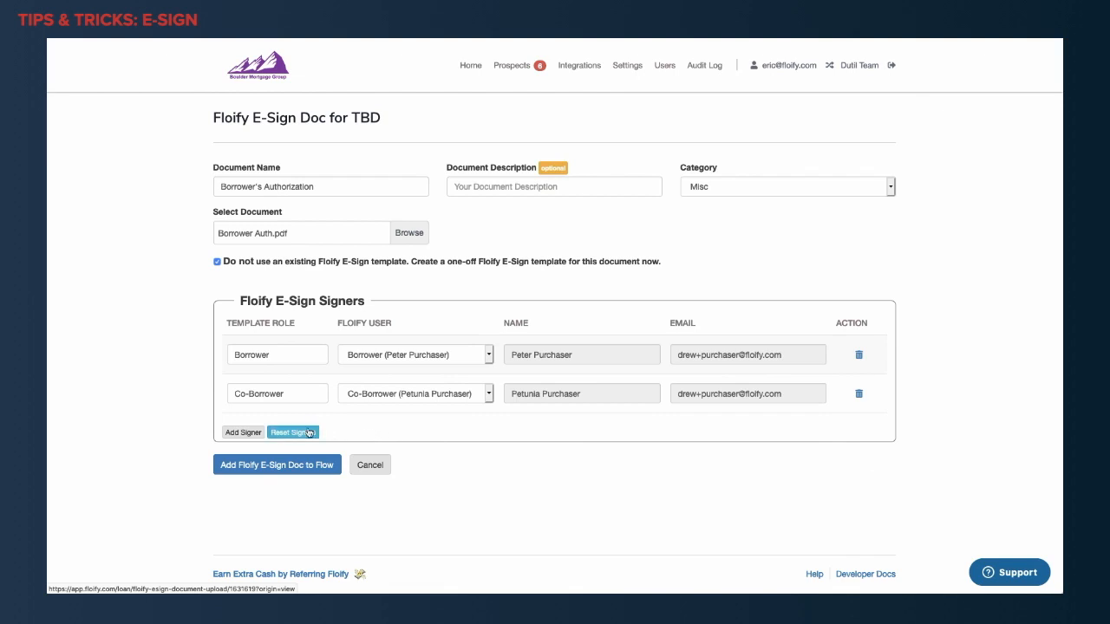
left_click(264, 472)
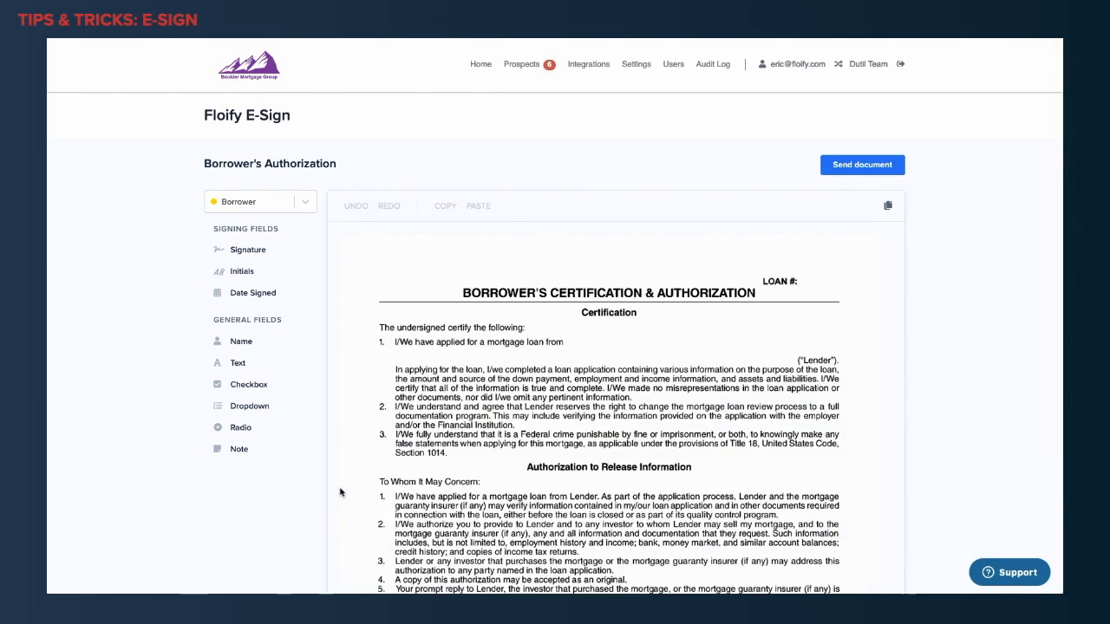
Place required Signature and Date Signed fields for the Borrower on the BORROWER ONE line of the authorization.
scroll(559, 439, "down", 3)
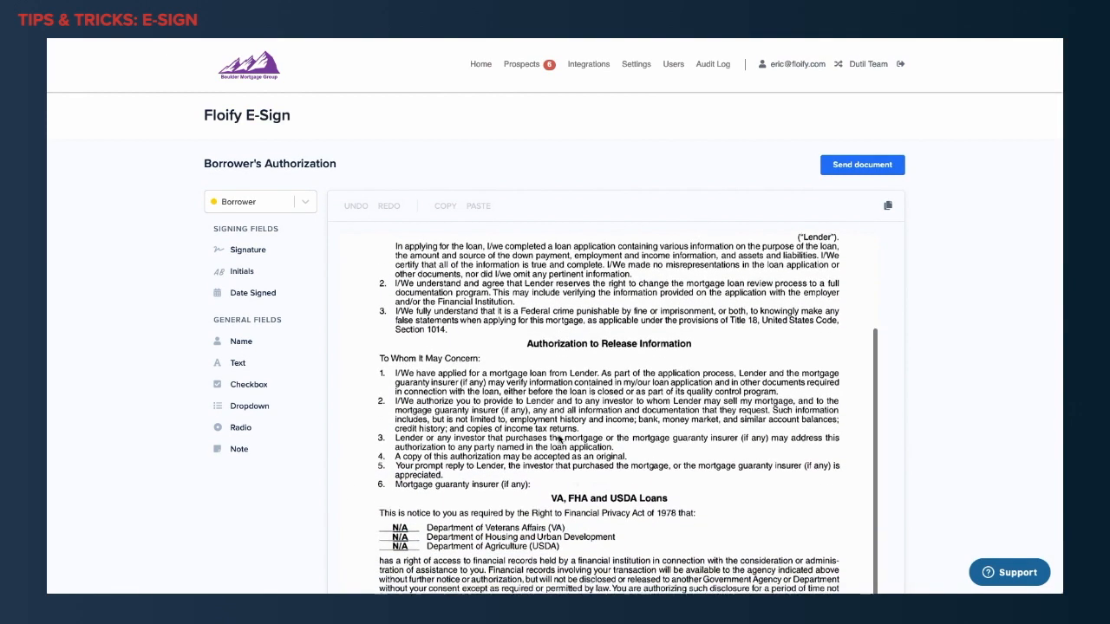
scroll(560, 440, "up", 3)
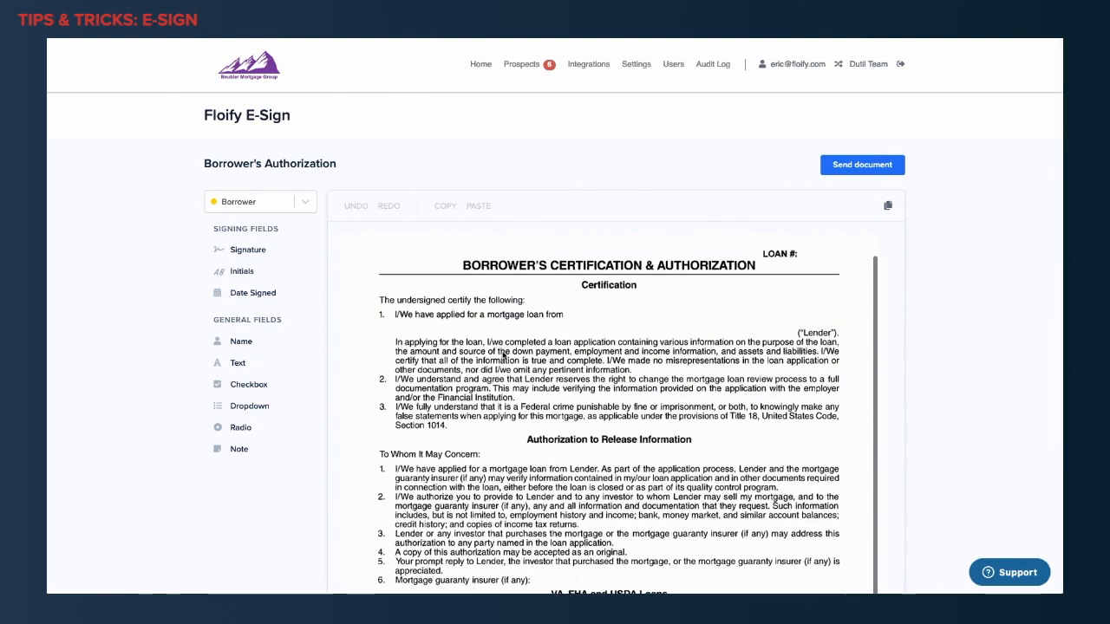
mouse_move(239, 250)
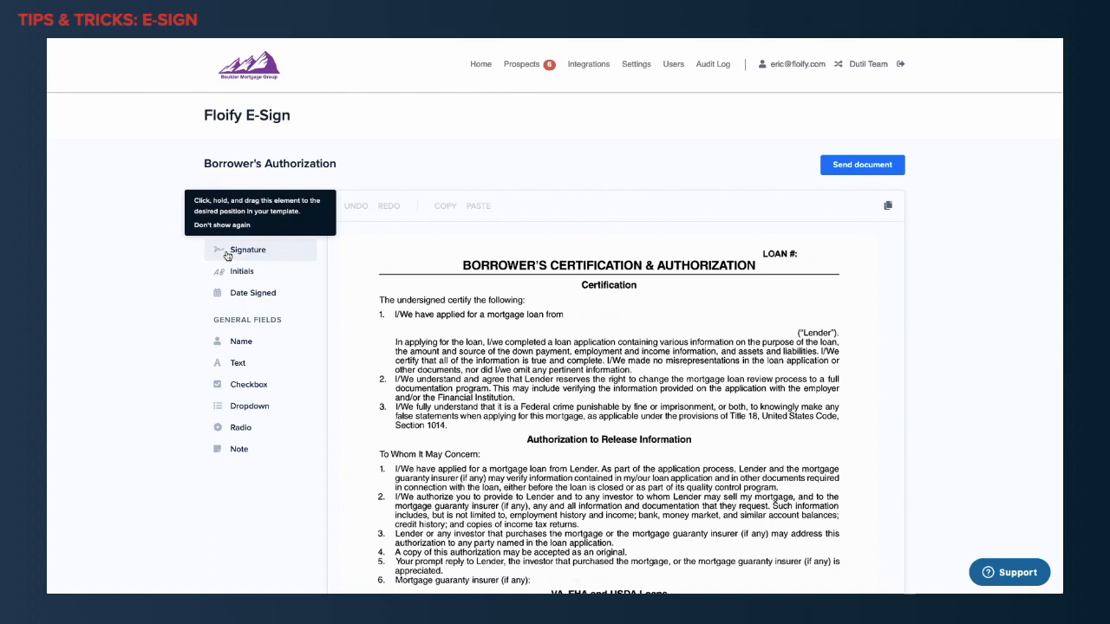
left_click(235, 248)
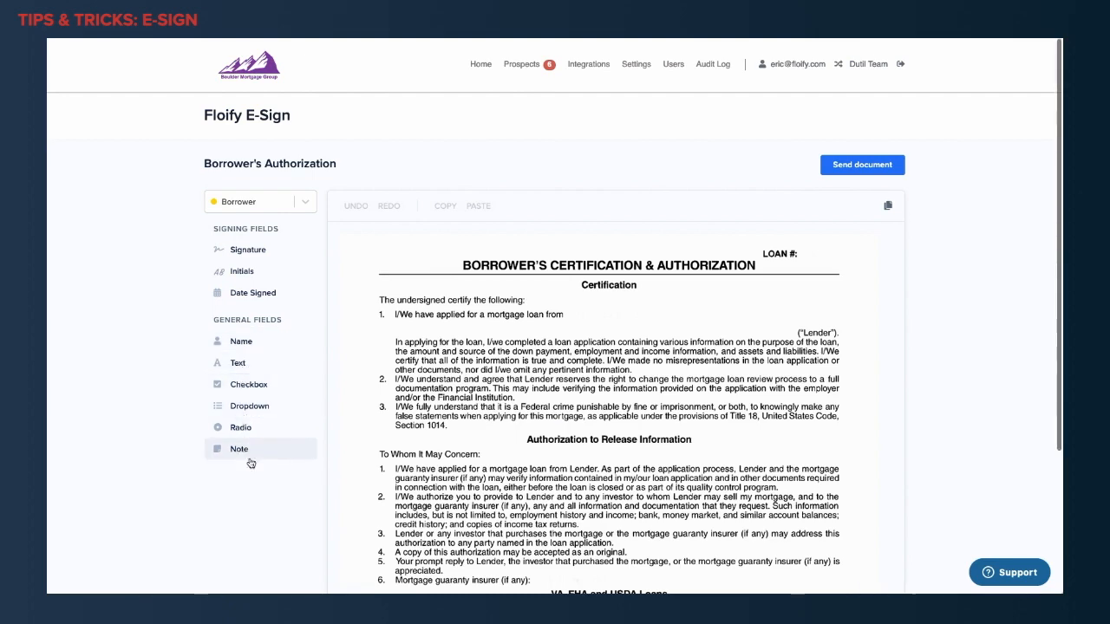
scroll(479, 387, "down", 5)
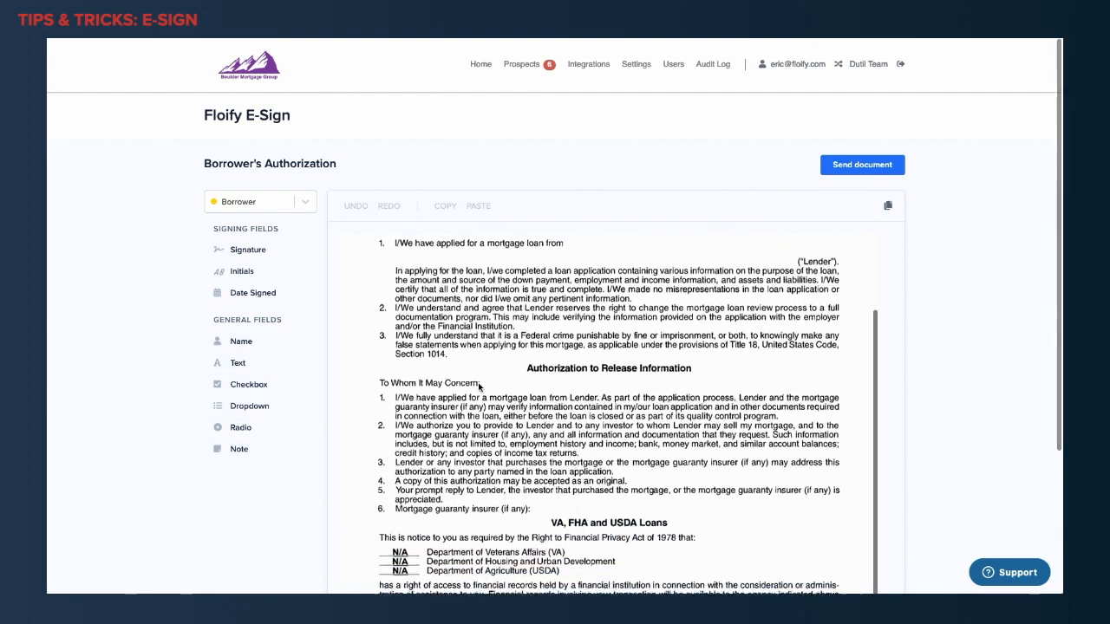
scroll(479, 387, "down", 2)
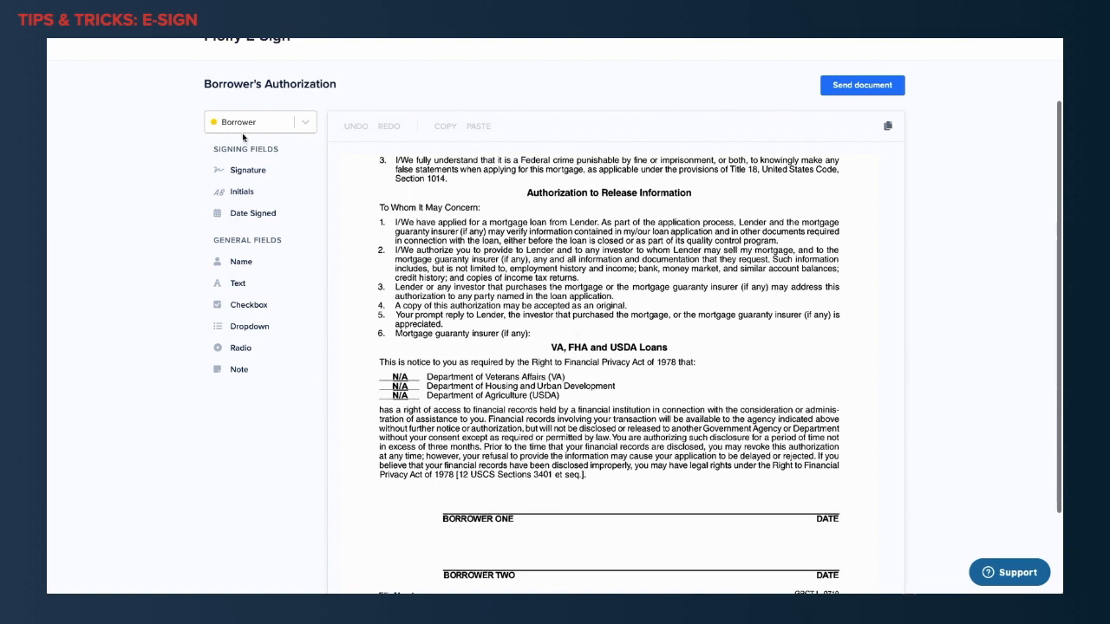
mouse_move(244, 173)
left_mouse_down()
mouse_move(379, 368)
mouse_move(454, 503)
mouse_move(470, 510)
left_mouse_up()
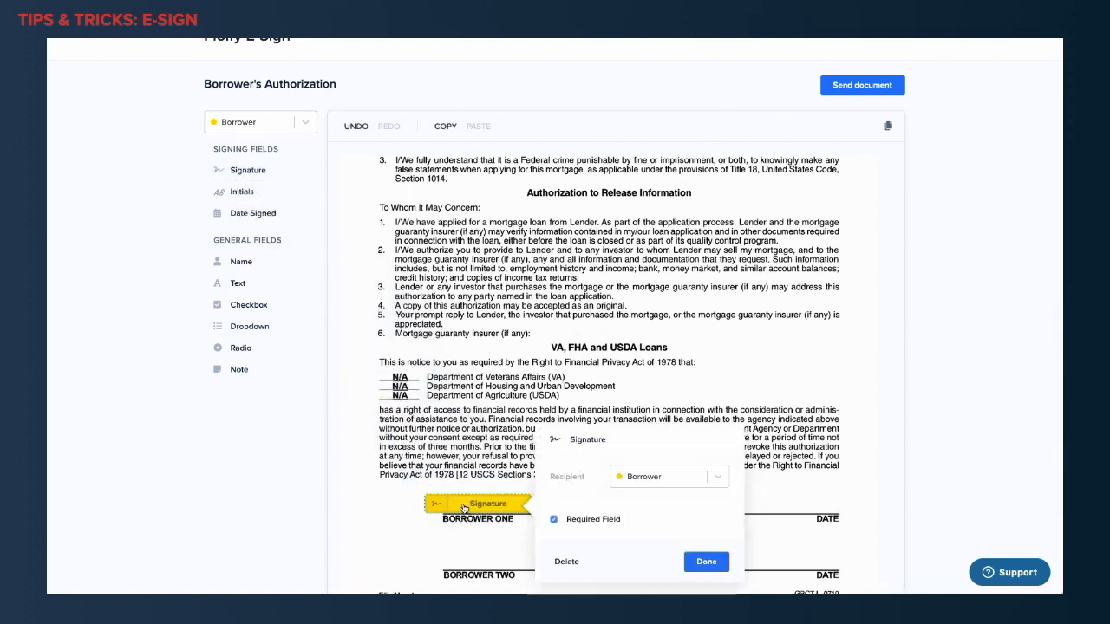
scroll(644, 476, "down", 1)
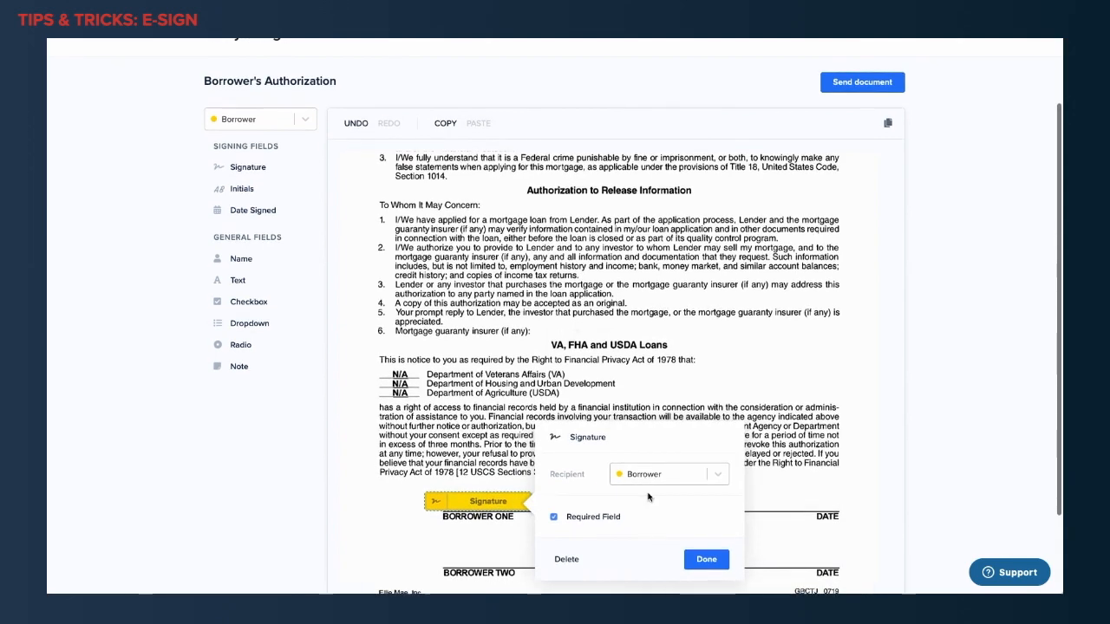
scroll(581, 518, "down", 1)
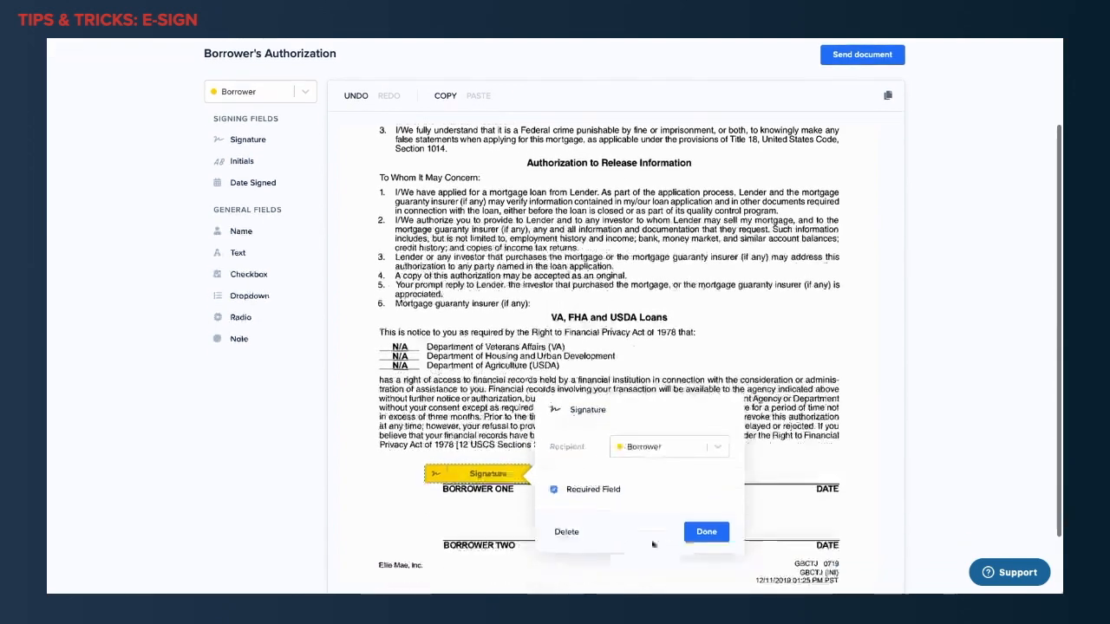
left_click(706, 532)
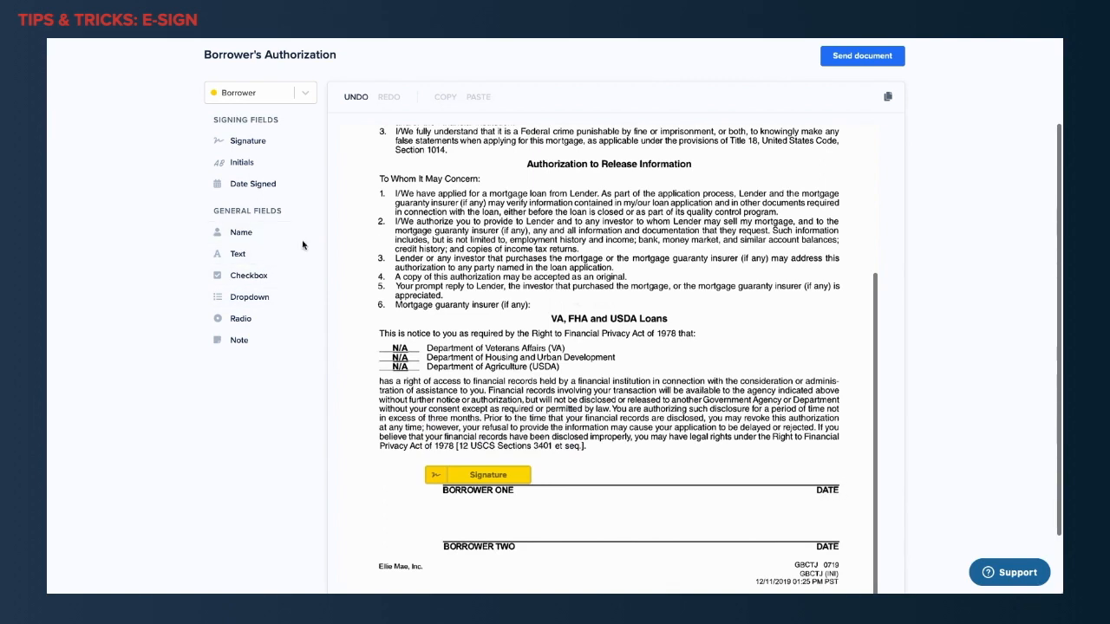
left_click_drag(250, 187, 820, 481)
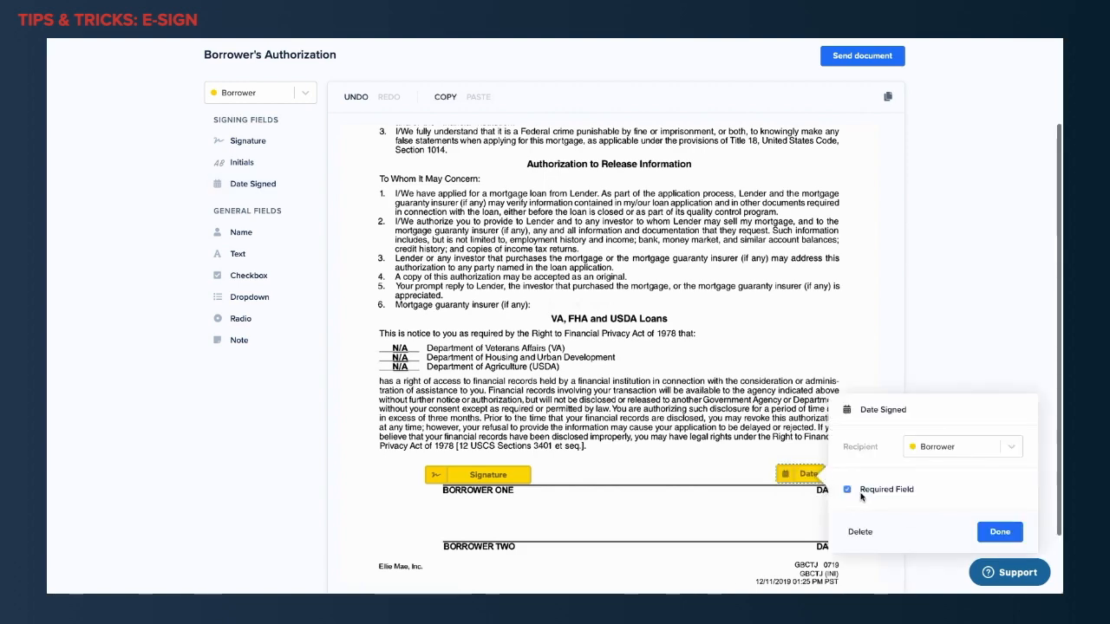
left_click(1000, 536)
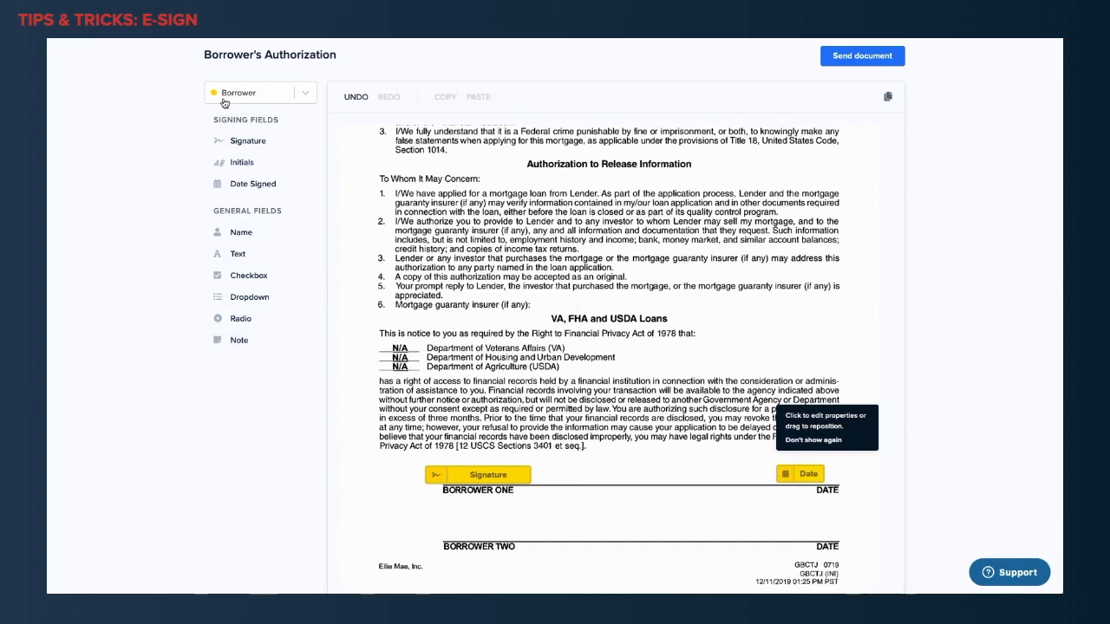
Switch the recipient to Co-Borrower and place Signature and Date Signed fields on the BORROWER TWO line.
left_click(303, 95)
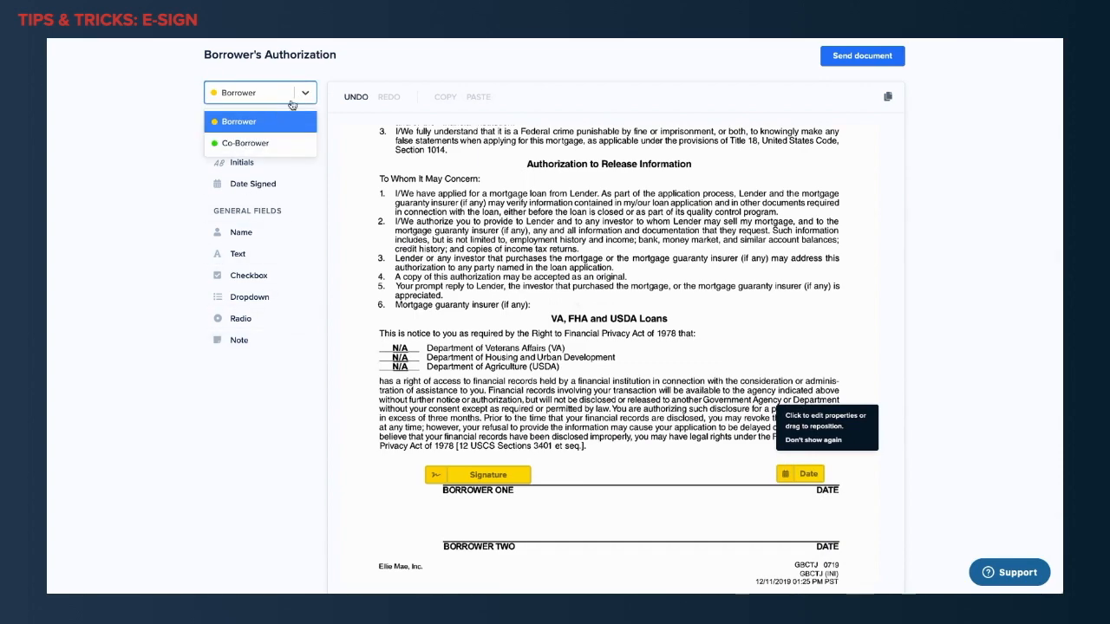
left_click(257, 146)
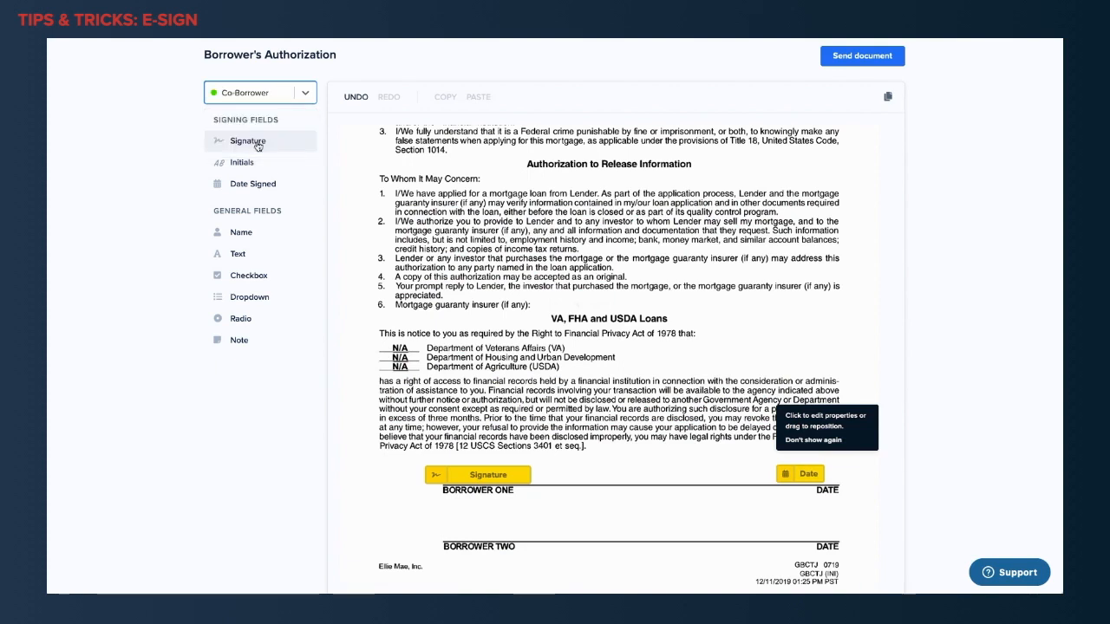
mouse_move(252, 147)
left_mouse_down()
mouse_move(302, 255)
mouse_move(437, 454)
mouse_move(471, 538)
left_mouse_up()
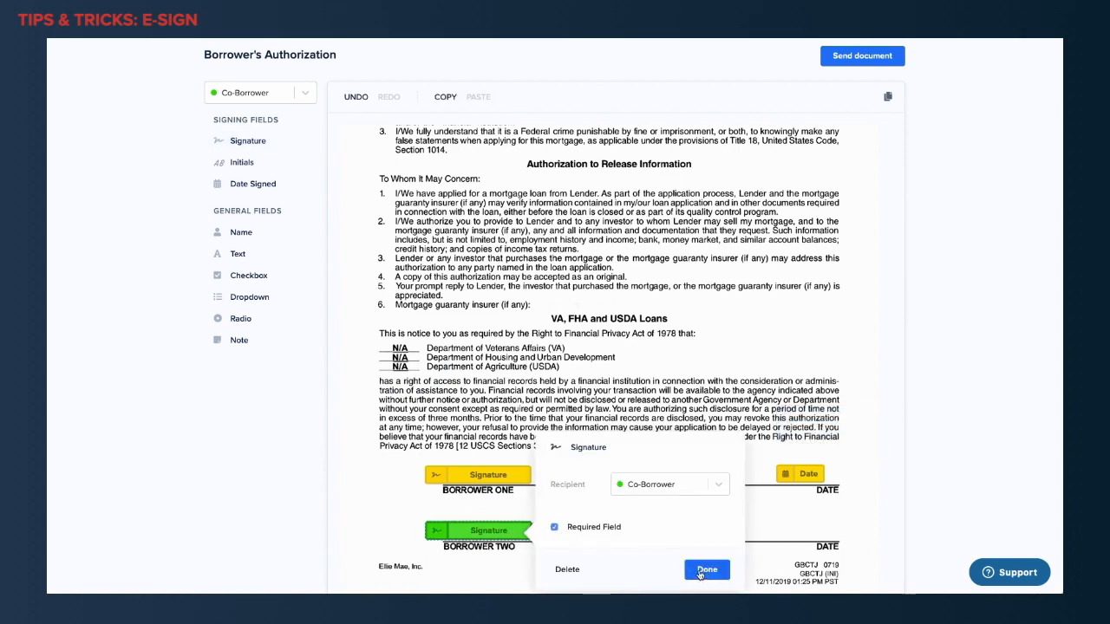
left_click(707, 572)
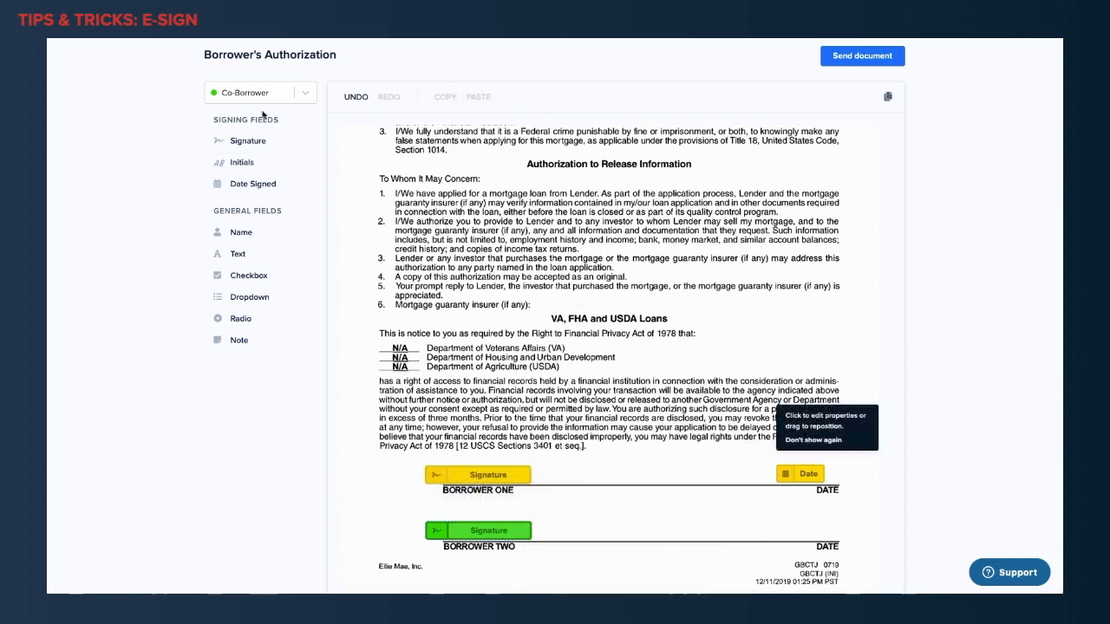
left_click_drag(248, 189, 796, 526)
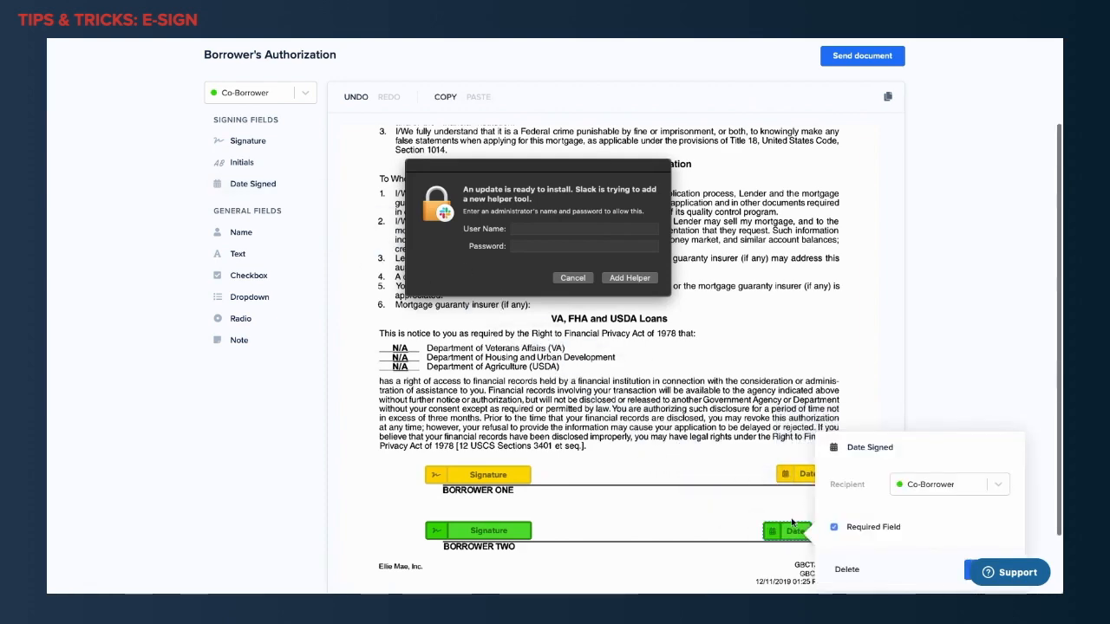
scroll(923, 506, "down", 2)
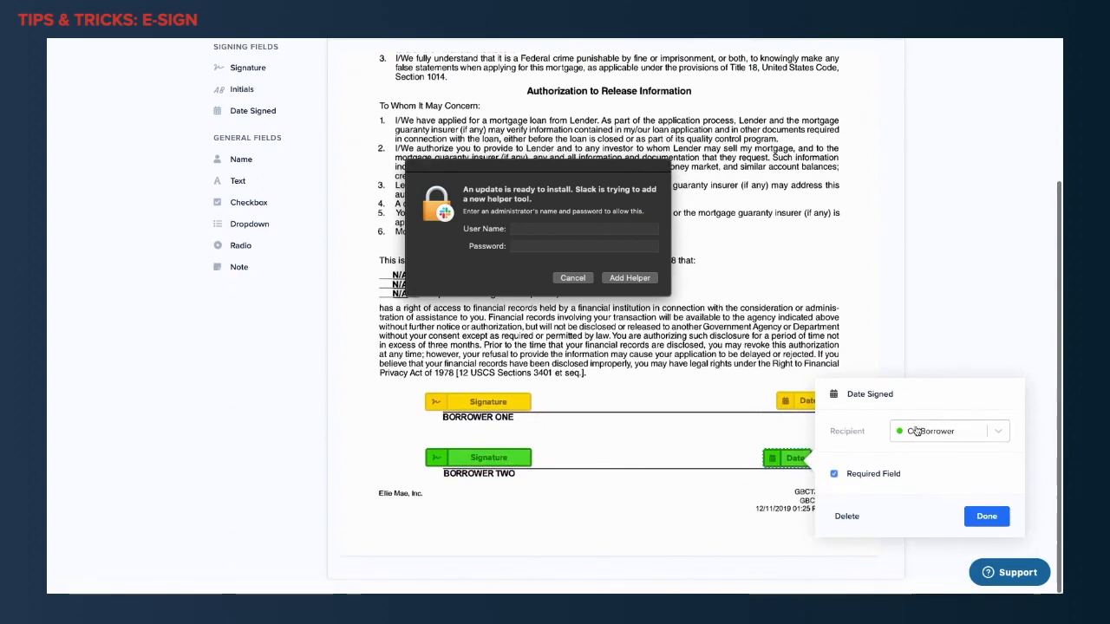
Reassign the date field on the BORROWER TWO line to the Borrower recipient.
left_click(917, 431)
left_click(924, 457)
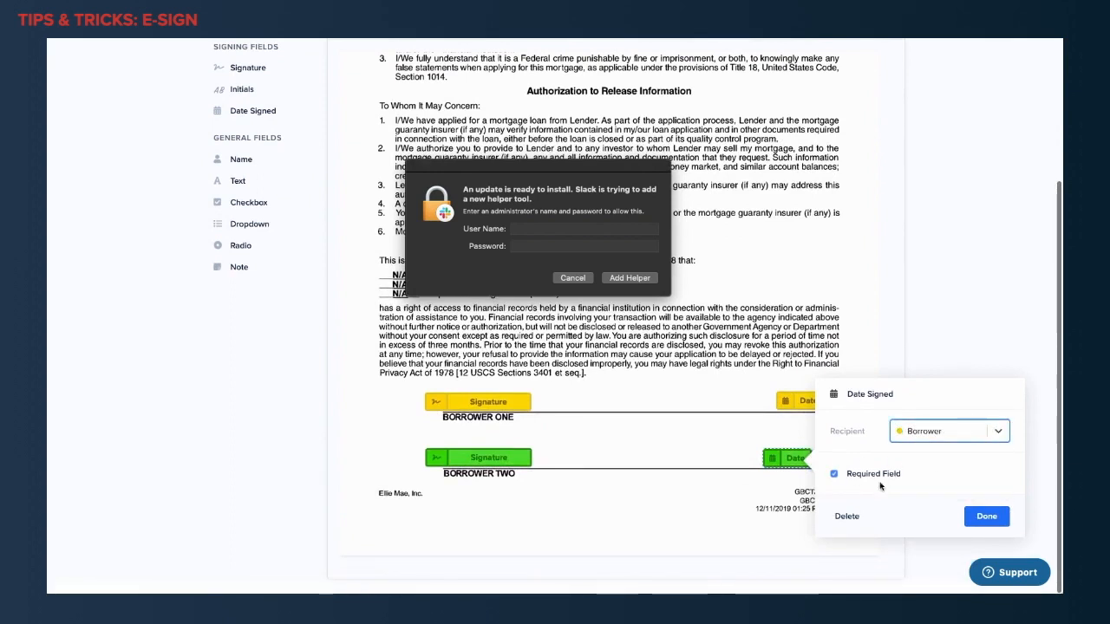
left_click(984, 517)
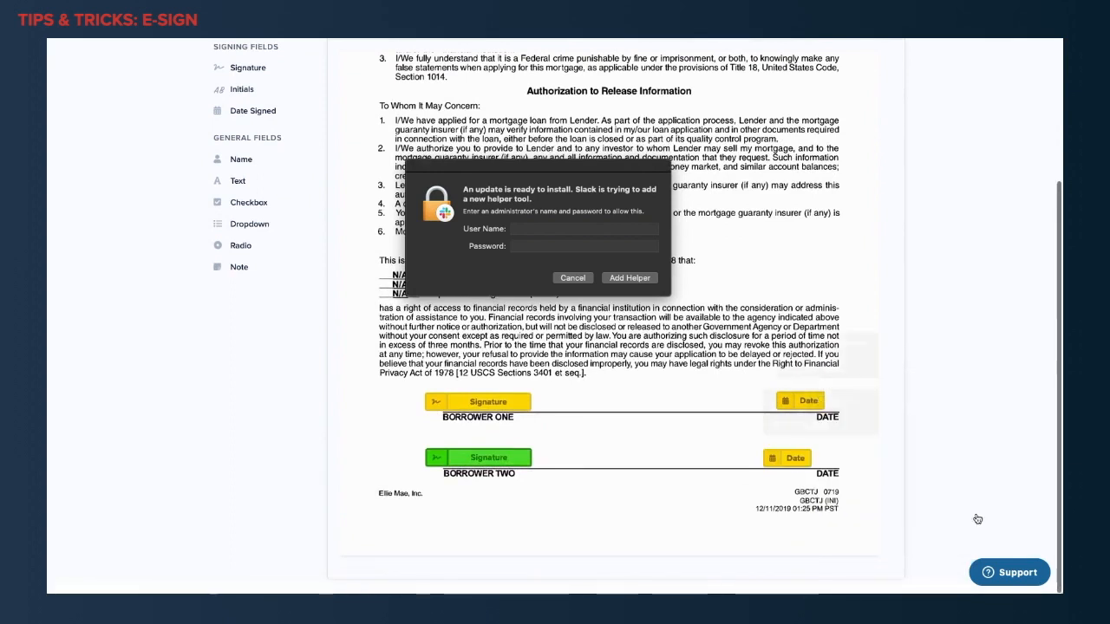
Set the recipient of the BORROWER TWO date field back to Co-Borrower.
left_click(797, 459)
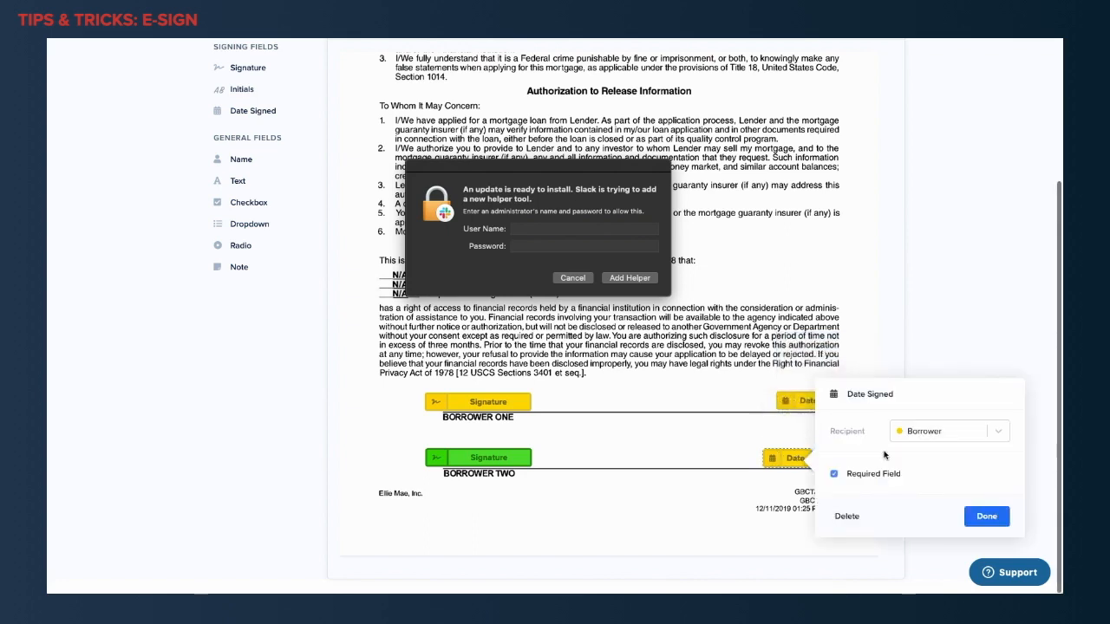
left_click(998, 434)
left_click(956, 478)
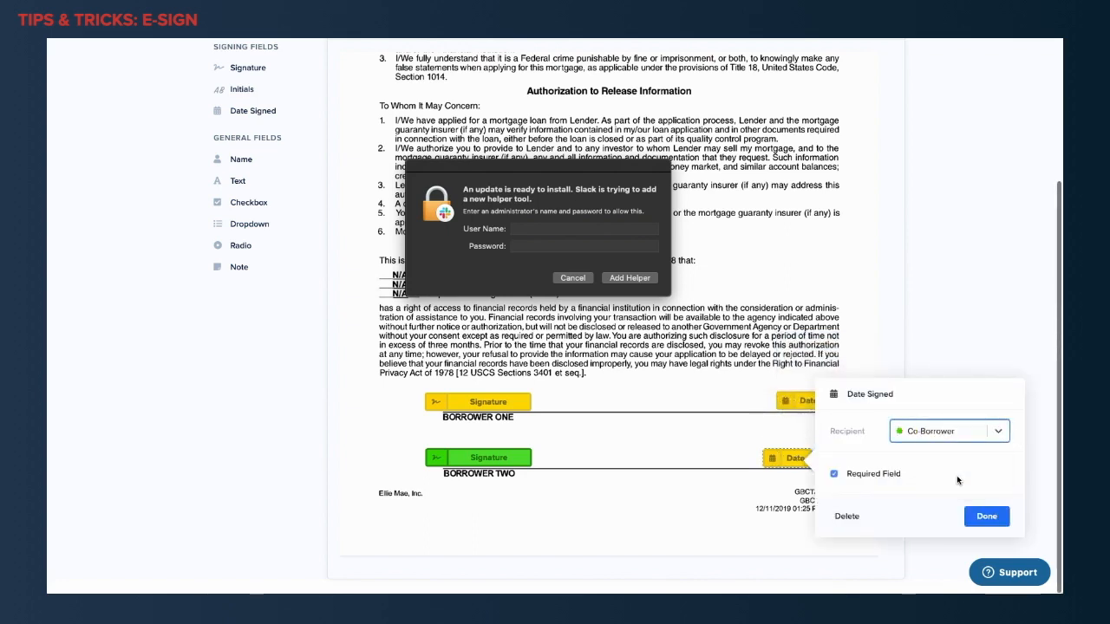
left_click(984, 516)
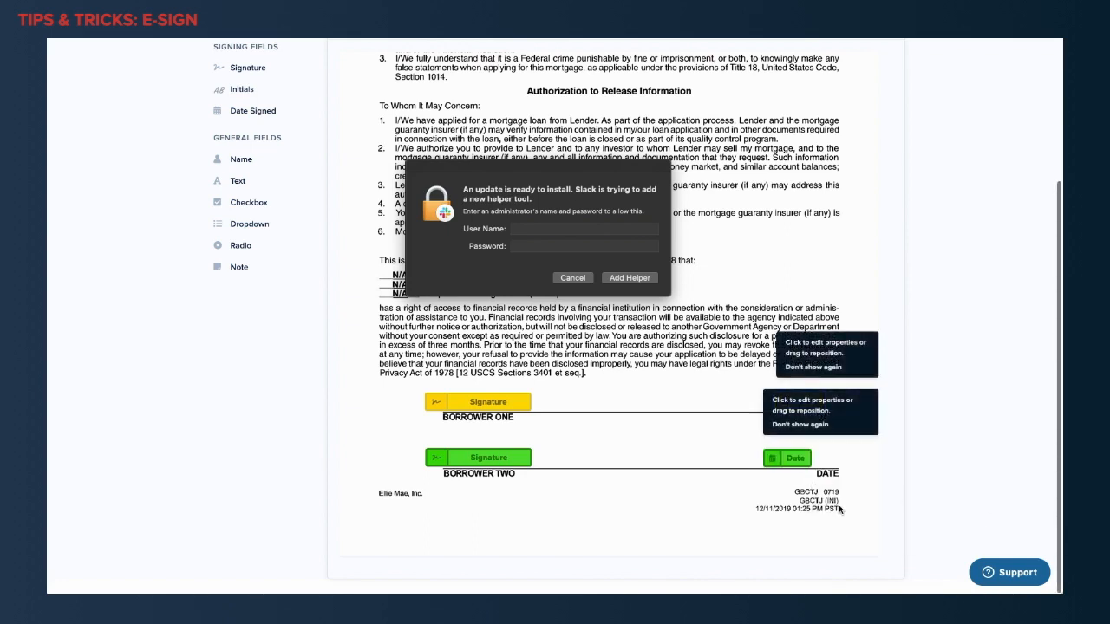
Permanently dismiss the editing hints on the date fields and cancel the Slack helper tool prompt.
left_click(810, 425)
left_click(811, 367)
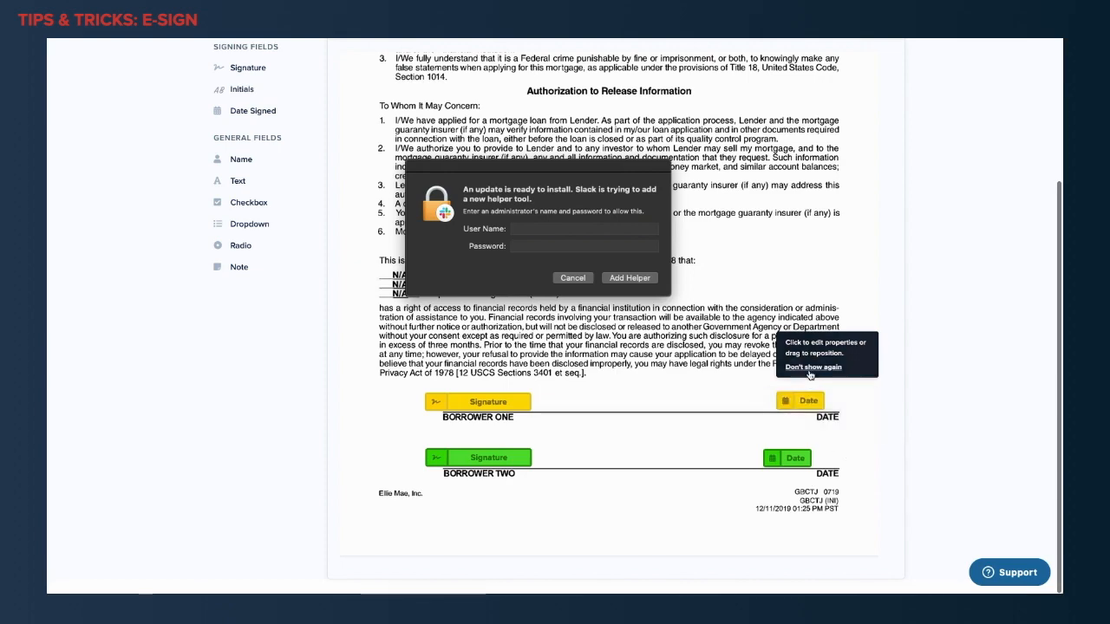
left_click(575, 278)
Send the prepared Borrower's Authorization document to the signers.
scroll(750, 479, "down", 1)
scroll(750, 479, "up", 8)
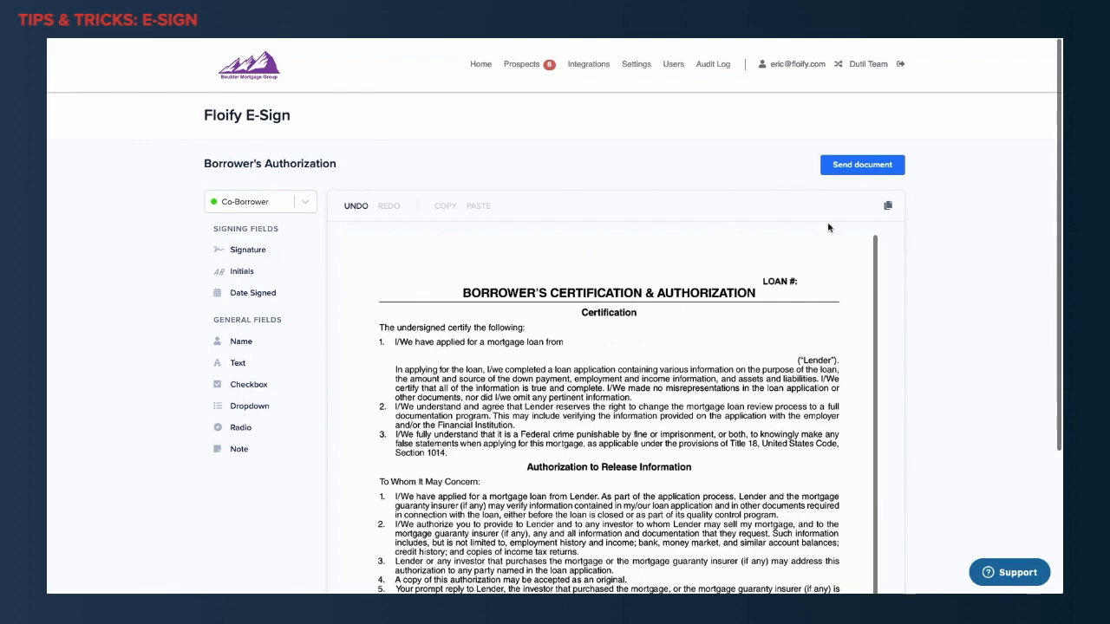
left_click(864, 175)
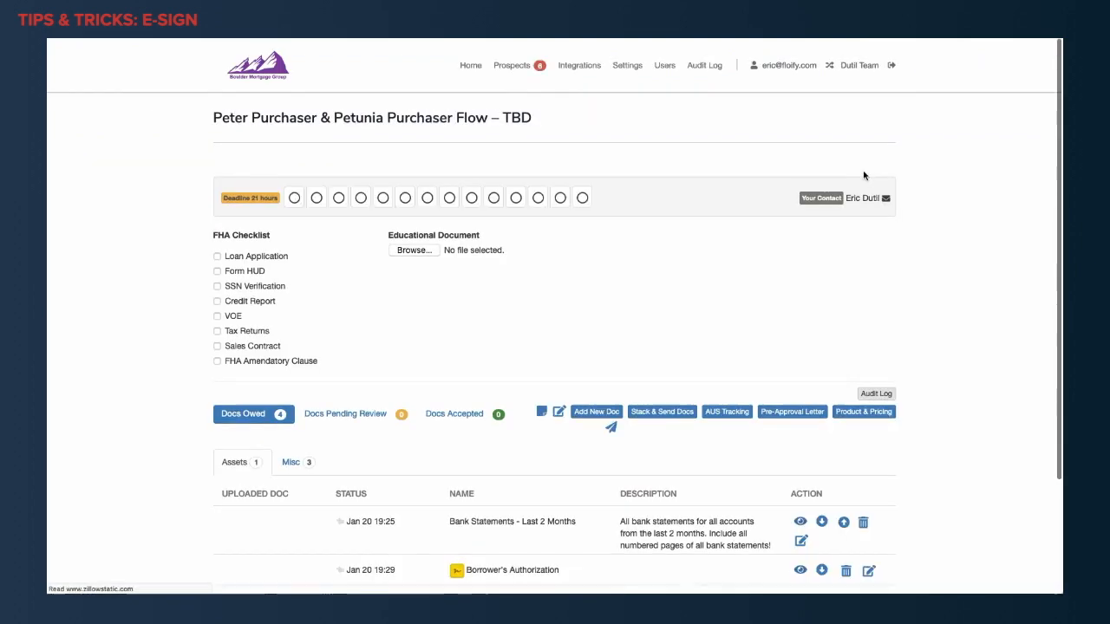
Check the Misc category of the owed documents in the loan flow for the new e-sign request.
scroll(494, 317, "down", 1)
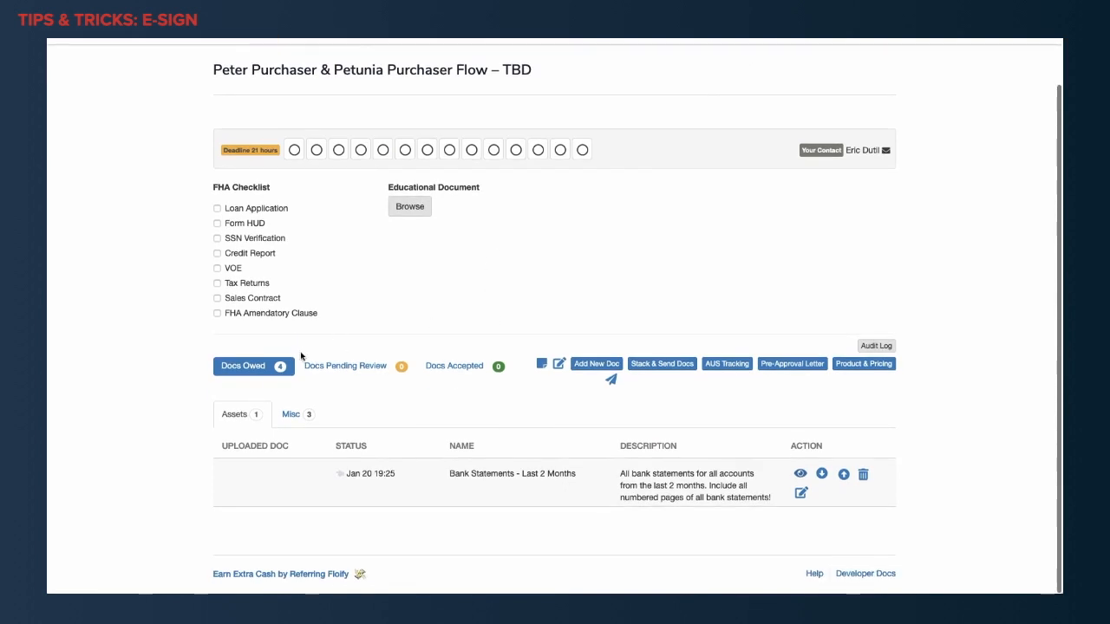
left_click(295, 417)
scroll(423, 427, "down", 2)
mouse_move(458, 396)
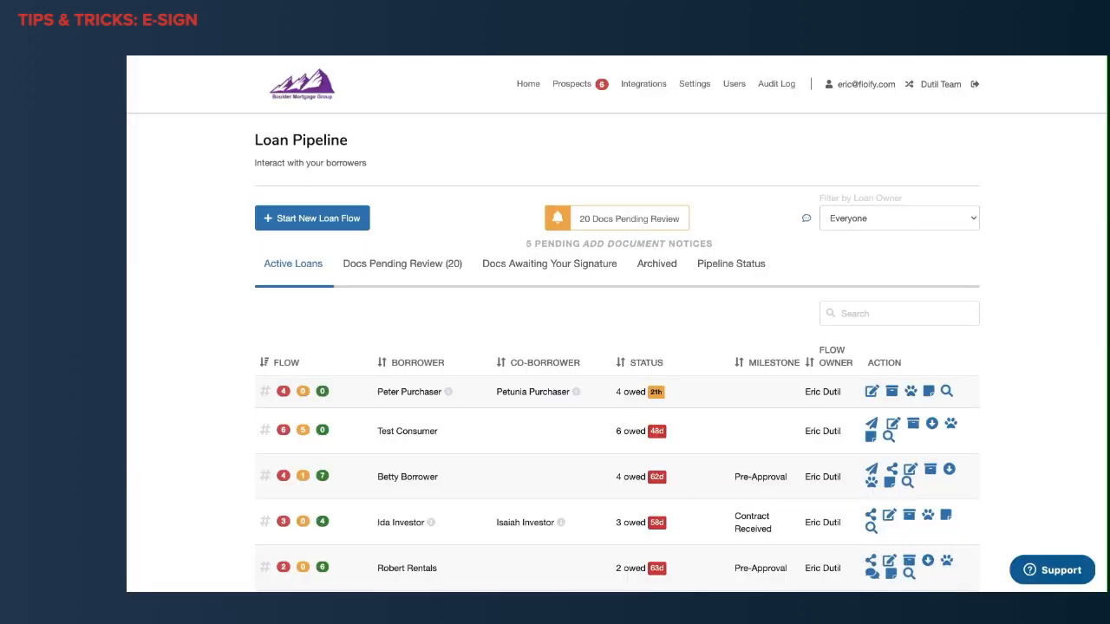
Start a new DocuSign document request in the loan flow of the borrower and co-borrower listed first in the pipeline.
scroll(226, 507, "down", 1)
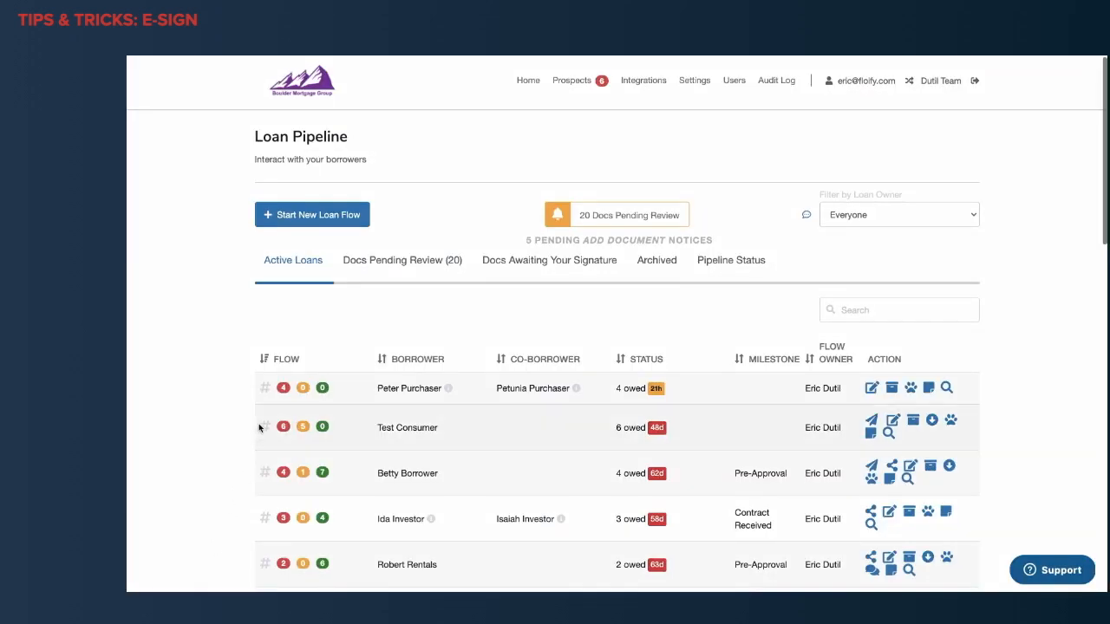
left_click(303, 388)
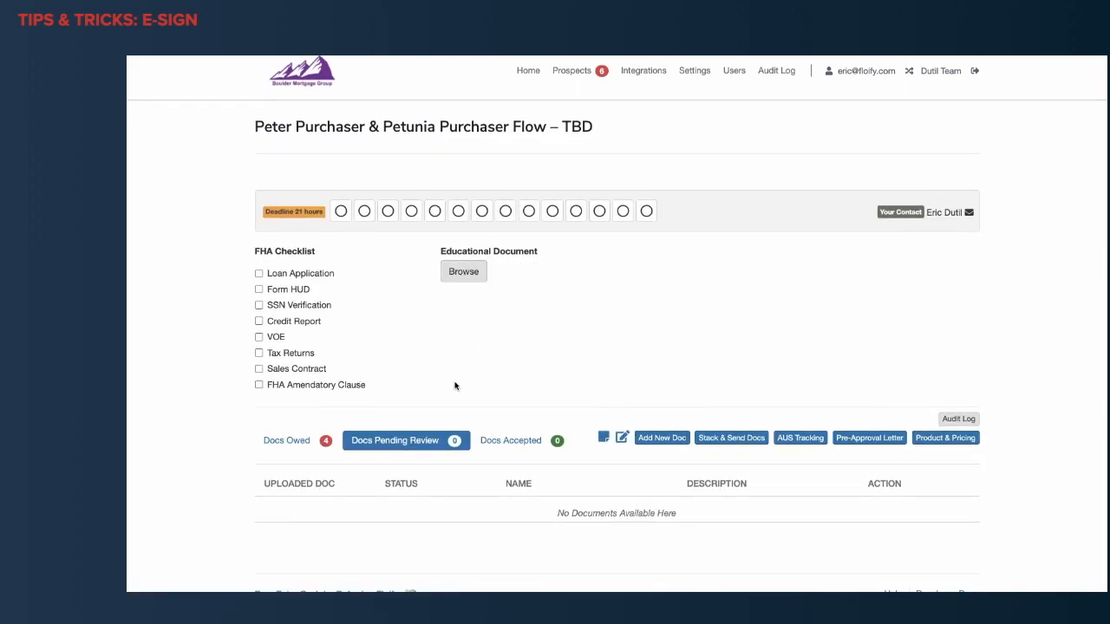
left_click(652, 438)
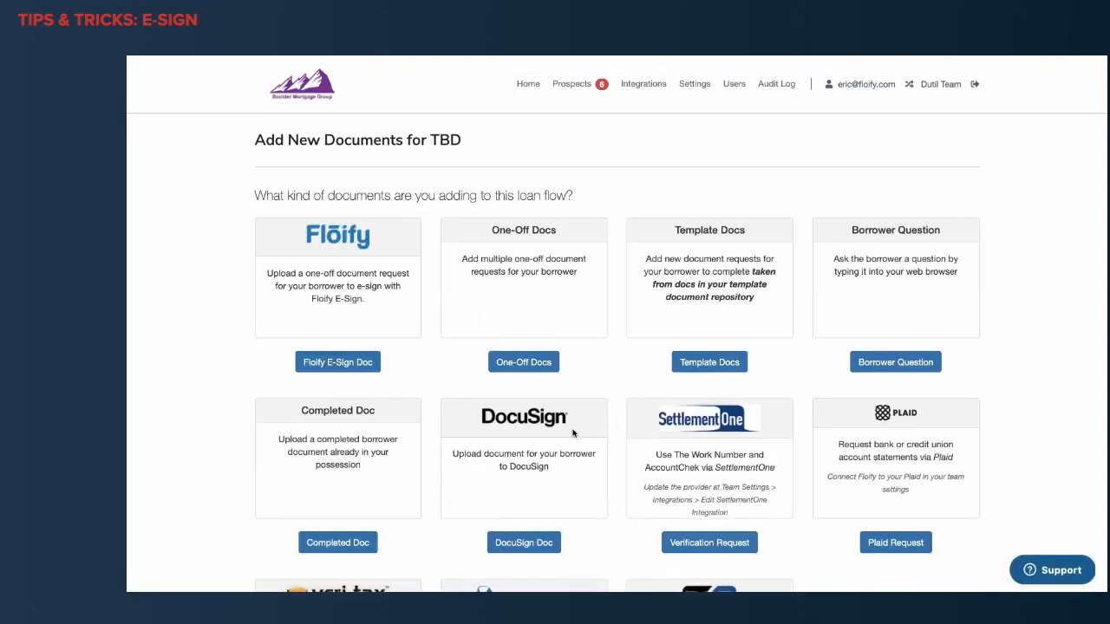
left_click_drag(572, 422, 502, 448)
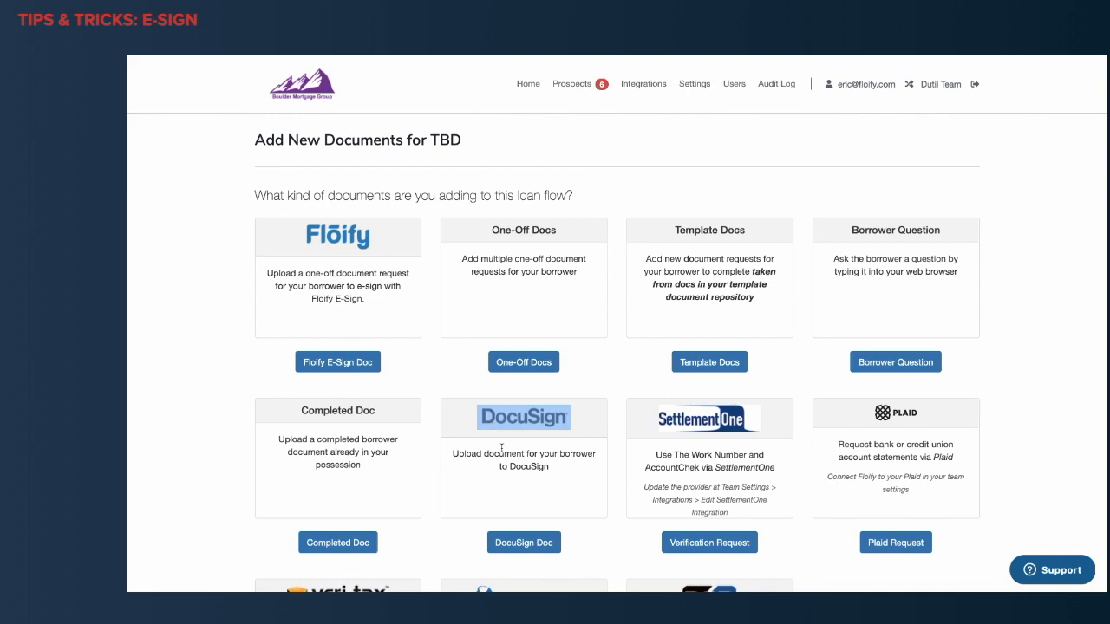
left_click(502, 447)
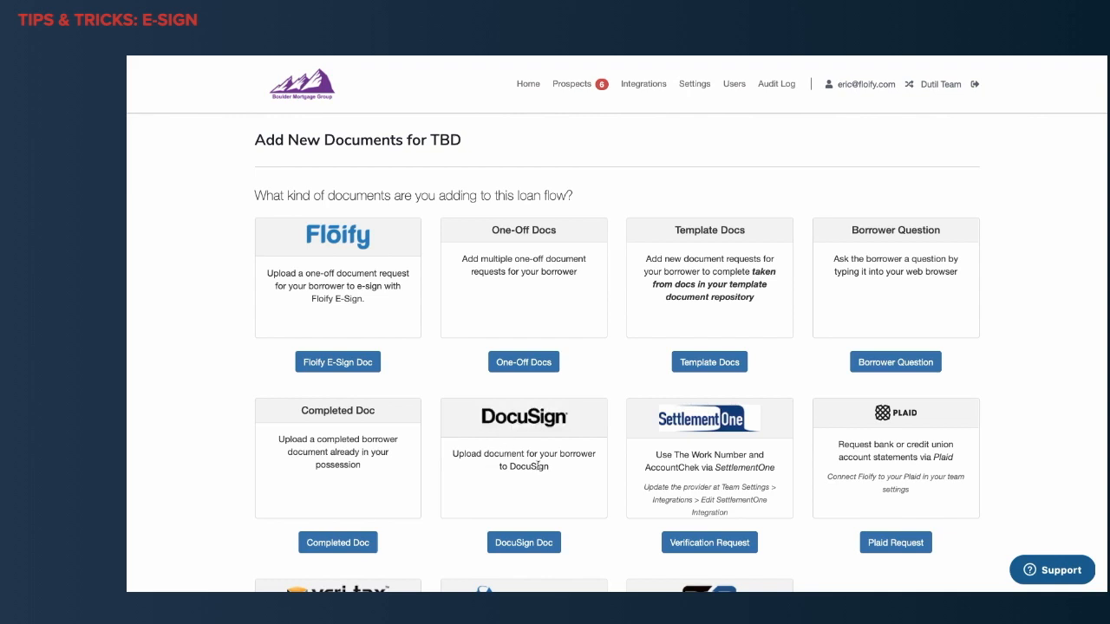
scroll(545, 479, "down", 2)
left_click(524, 493)
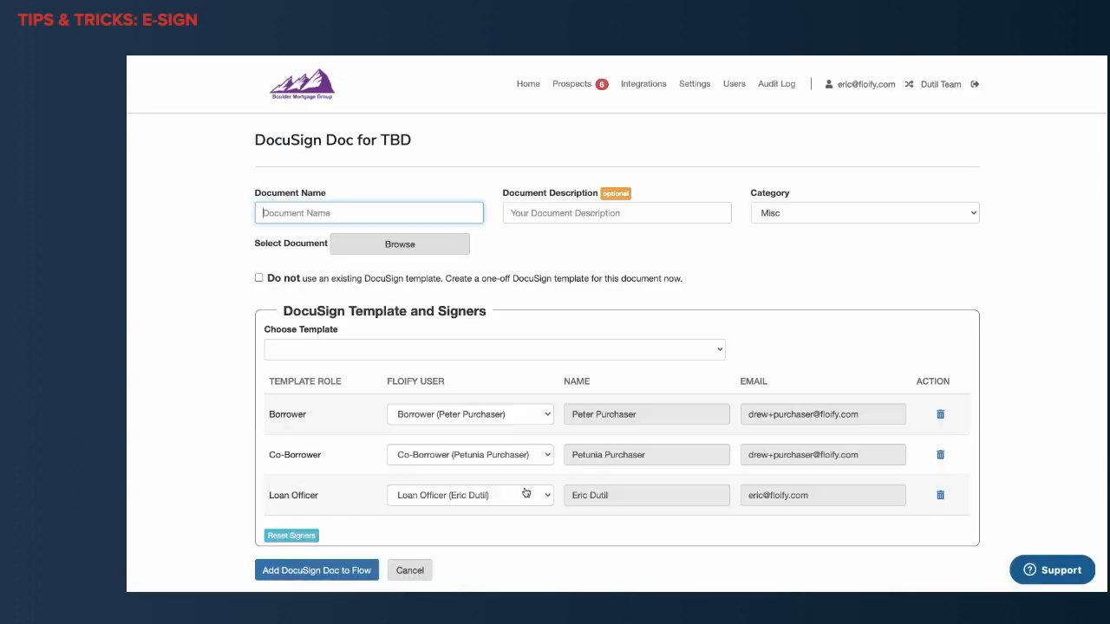
Name the DocuSign document Borrower Authorization.
left_click(439, 217)
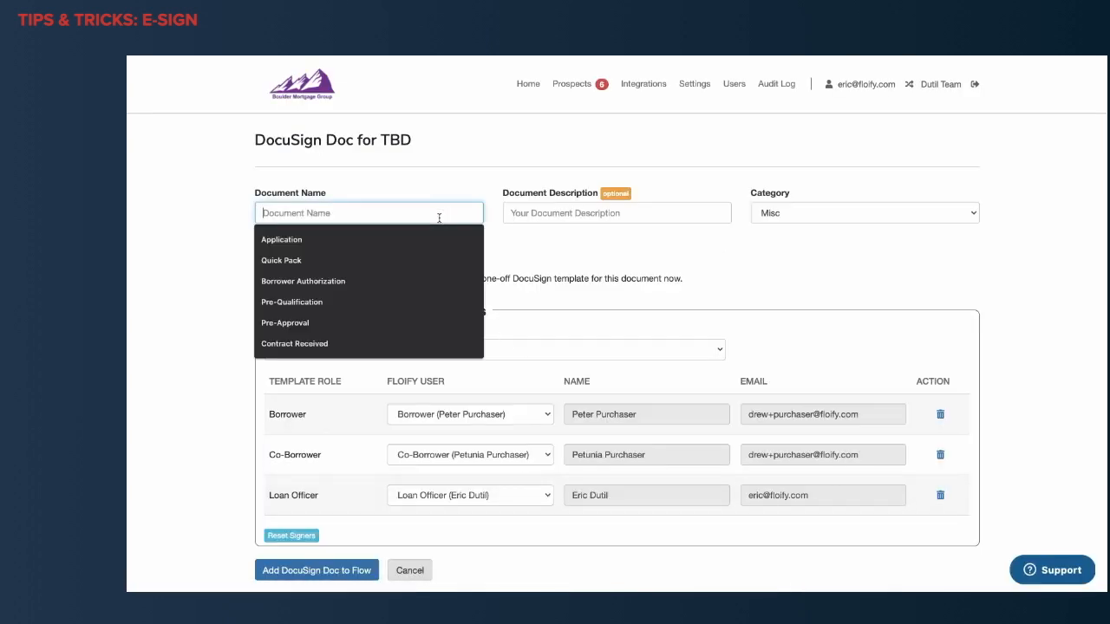
scroll(439, 218, "down", 1)
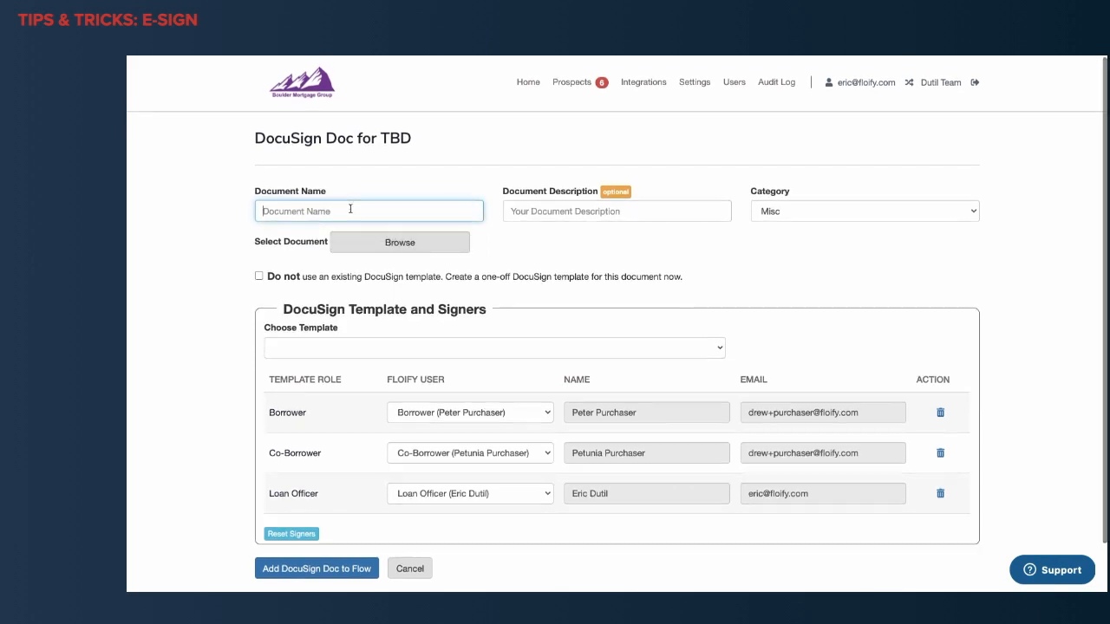
type("Borrower ")
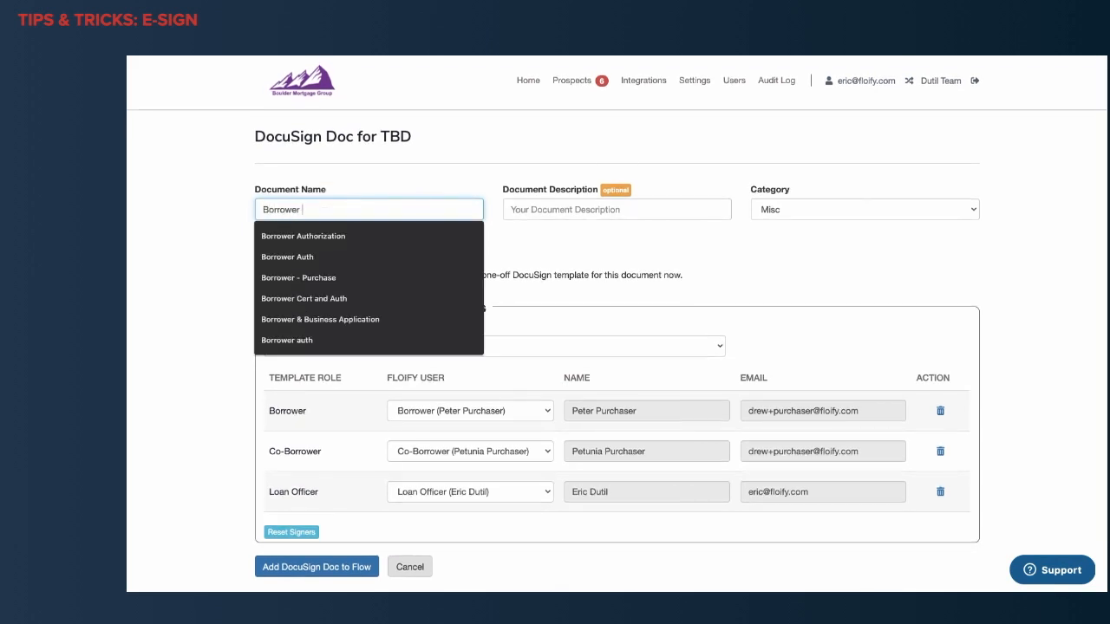
type("Authorizatio")
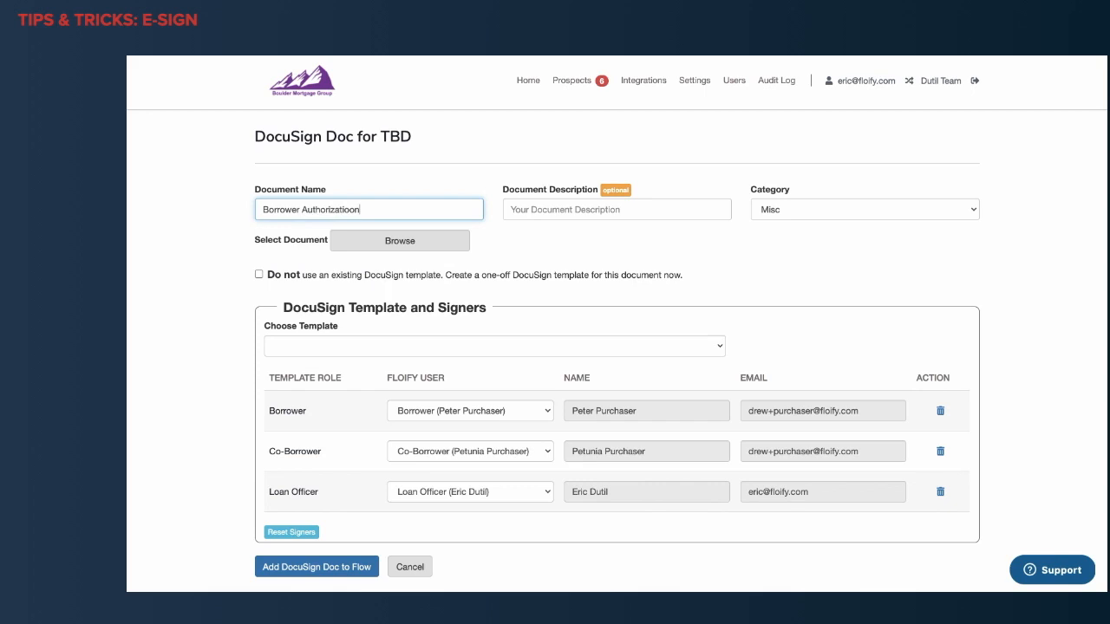
type("n")
key("Tab")
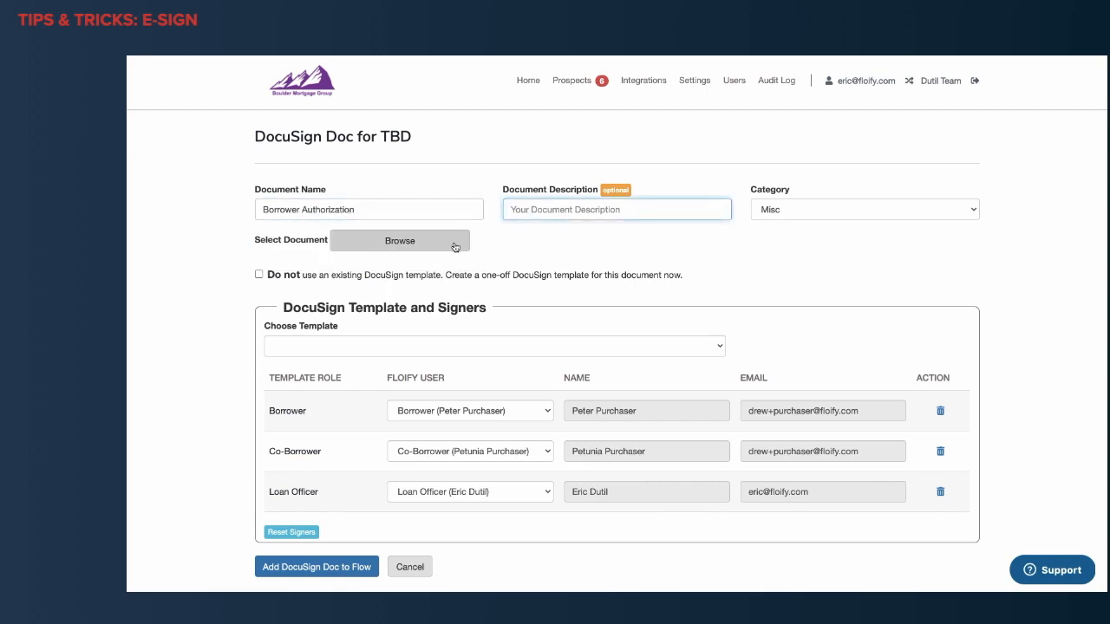
Attach the file Borrower Auth.pdf from the Sample Docs folder to the request.
left_click(422, 247)
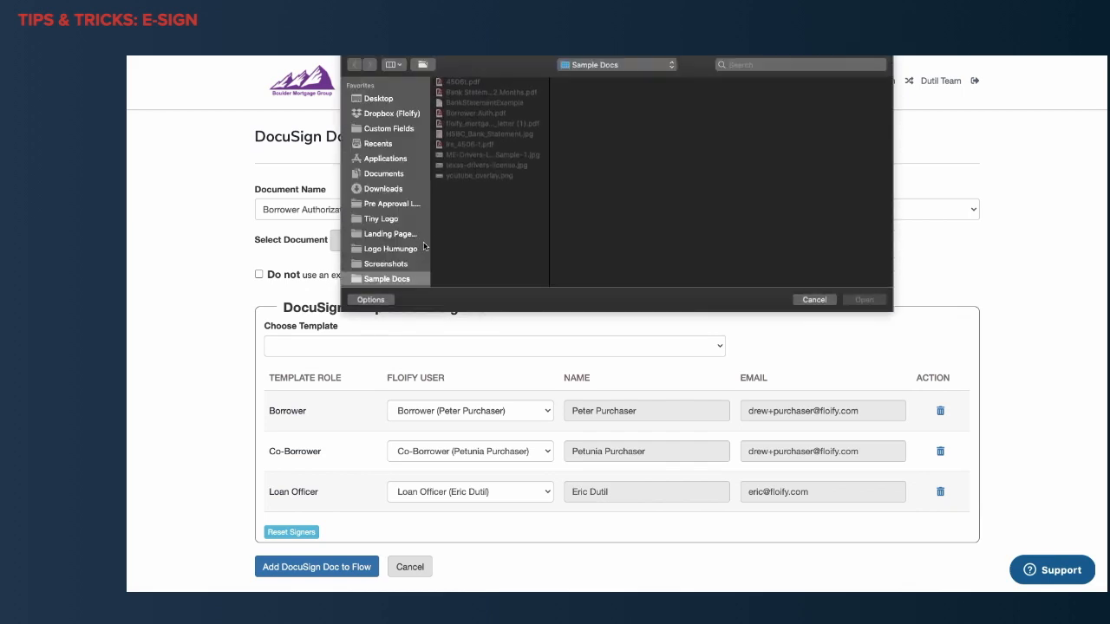
left_click(472, 114)
double_click(472, 115)
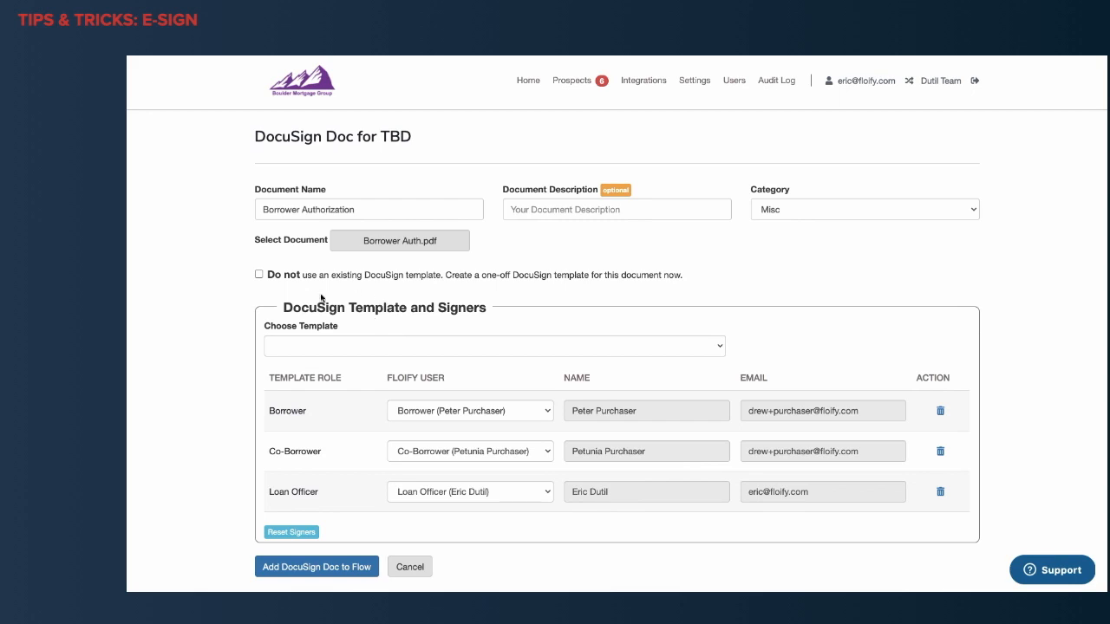
Choose a one-off DocuSign template, remove the Loan Officer signer, and add the document to the flow.
left_click(258, 276)
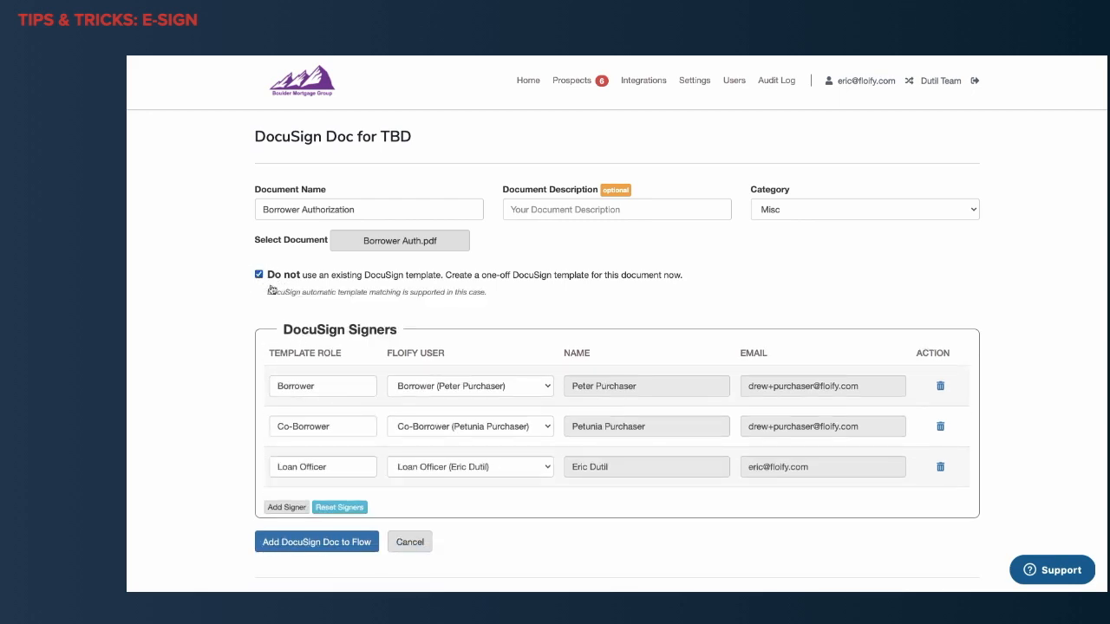
scroll(293, 311, "down", 1)
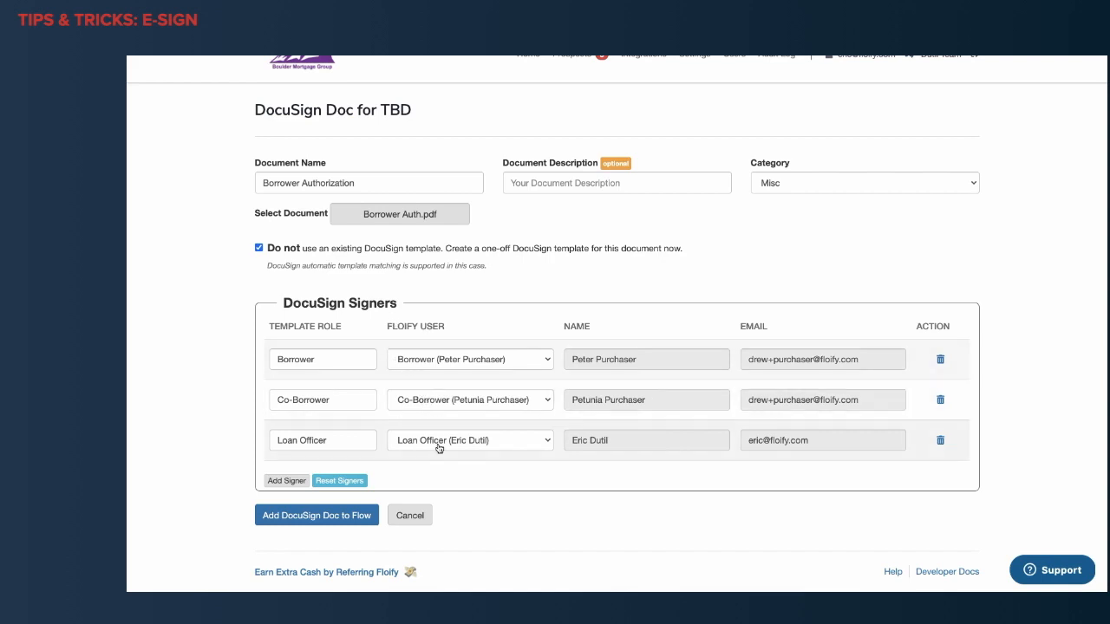
left_click(940, 443)
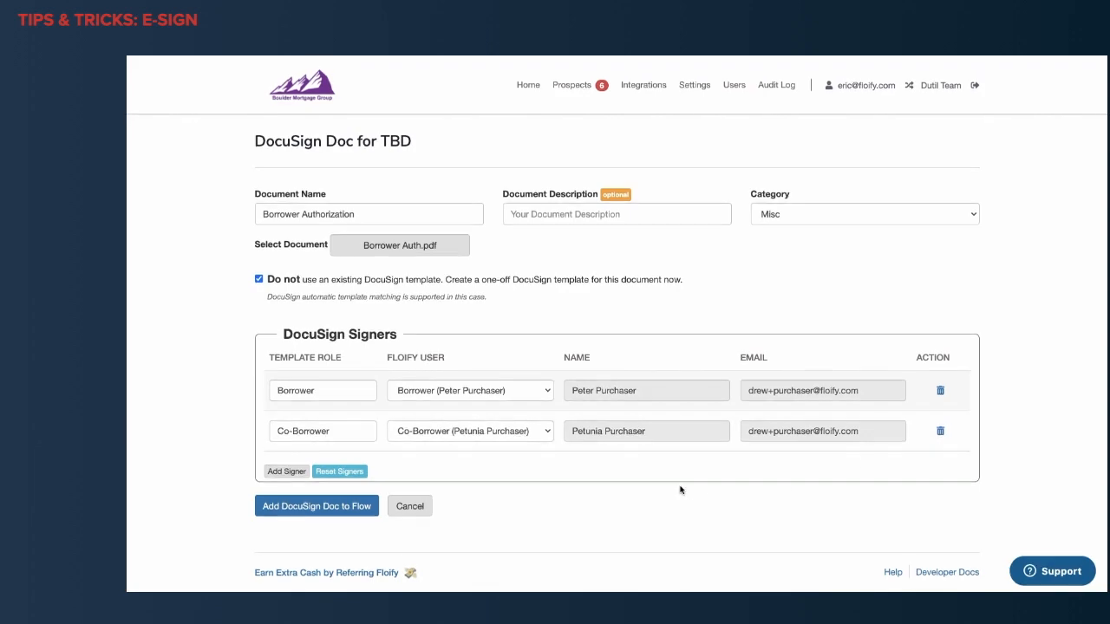
left_click(338, 509)
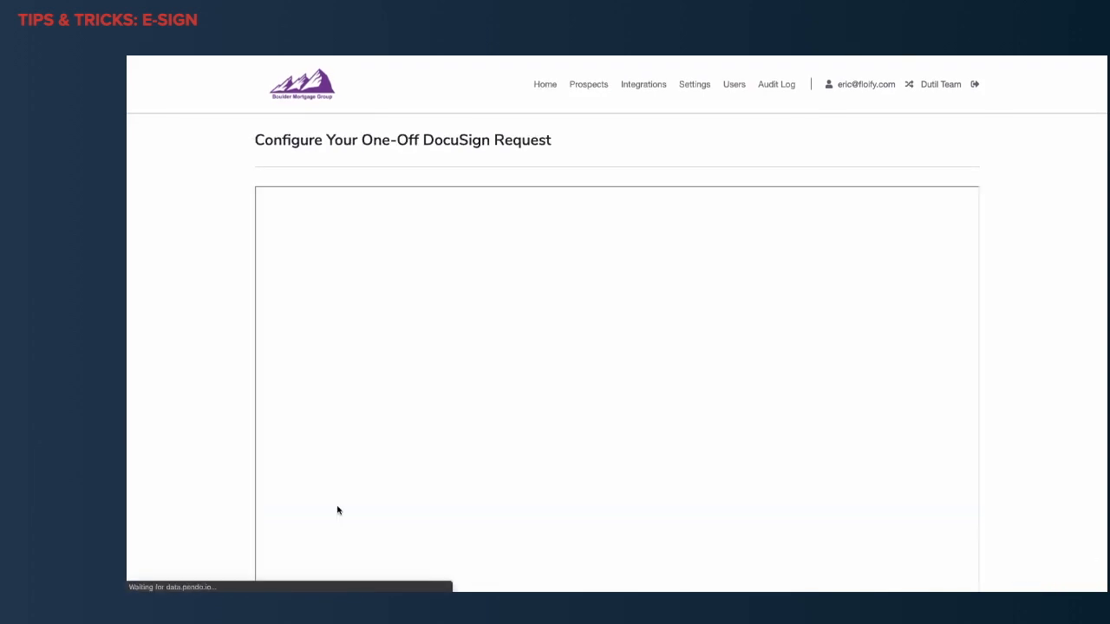
Dismiss the recipient-switching hint and decline applying the matching template to the uploaded document.
scroll(991, 442, "down", 1)
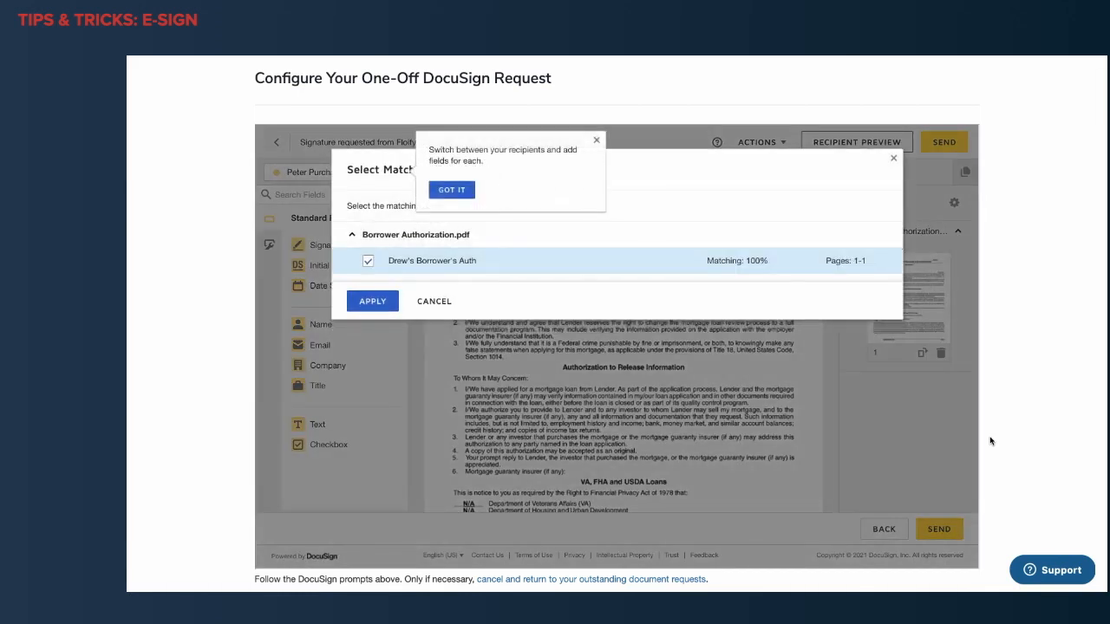
left_click(469, 195)
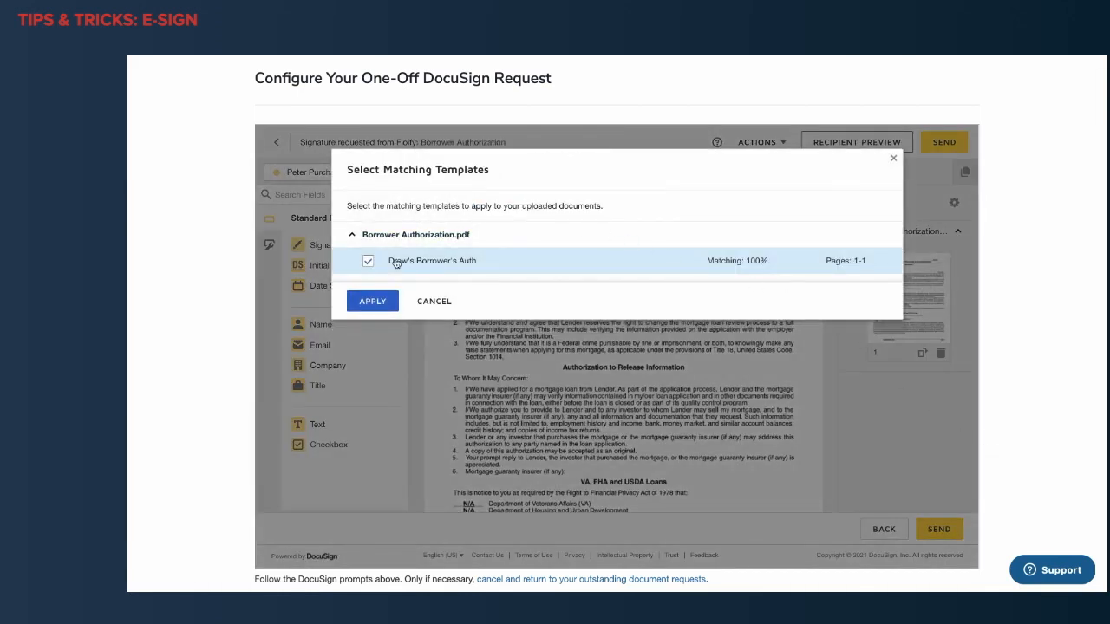
left_click(428, 300)
Place the borrower's Signature and Date Signed fields on the BORROWER ONE line of the authorization.
scroll(712, 425, "down", 3)
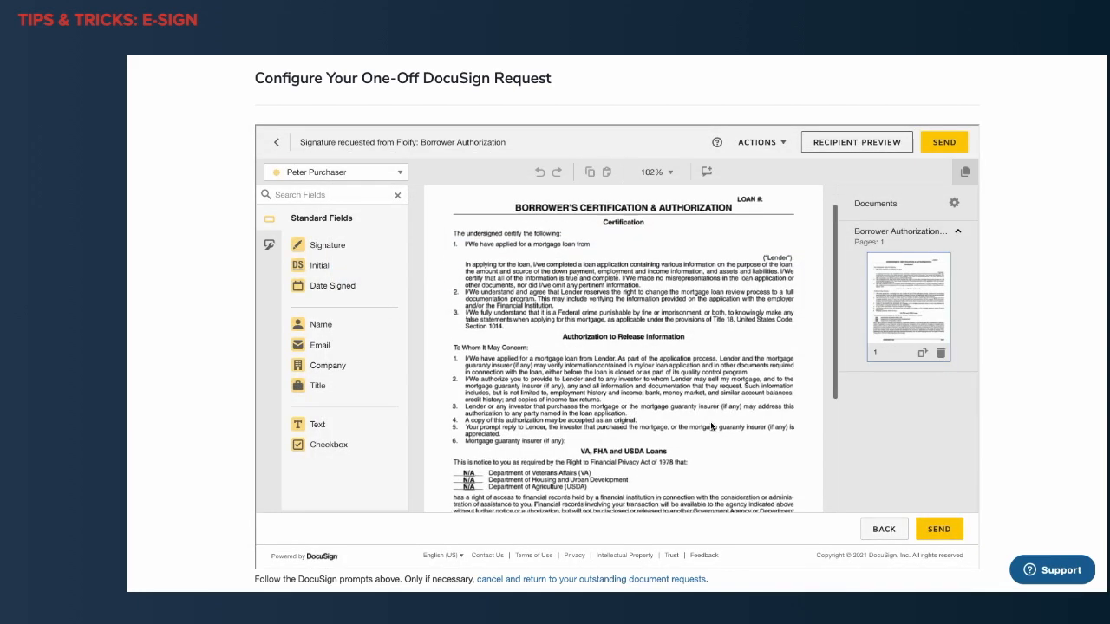
scroll(710, 426, "down", 4)
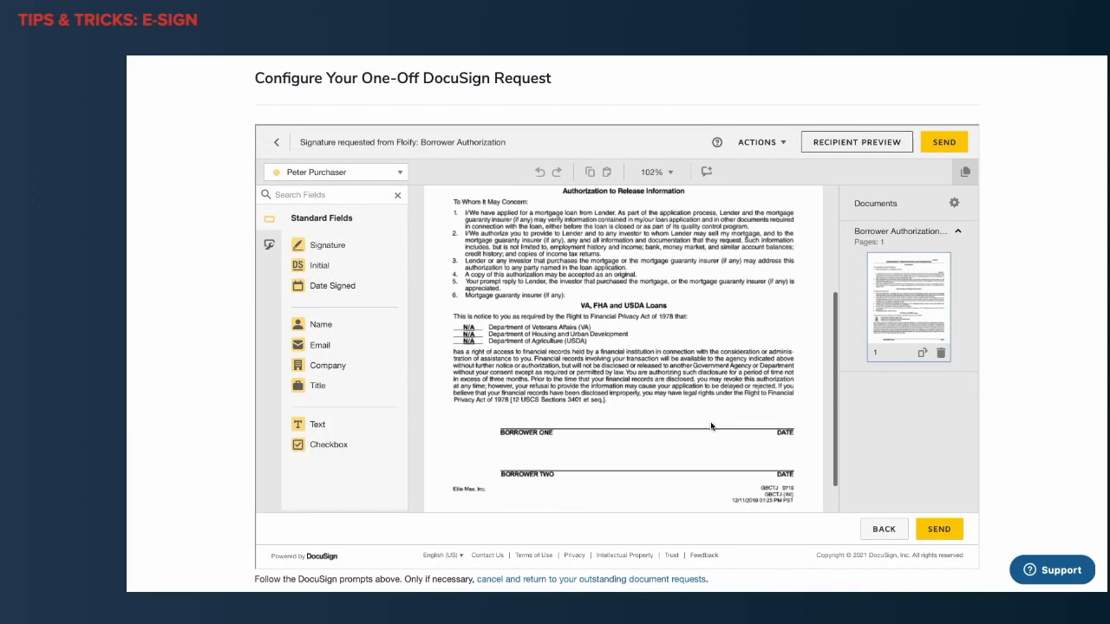
left_click(321, 249)
mouse_move(321, 249)
left_mouse_down()
mouse_move(513, 409)
mouse_move(495, 411)
mouse_move(519, 419)
left_mouse_up()
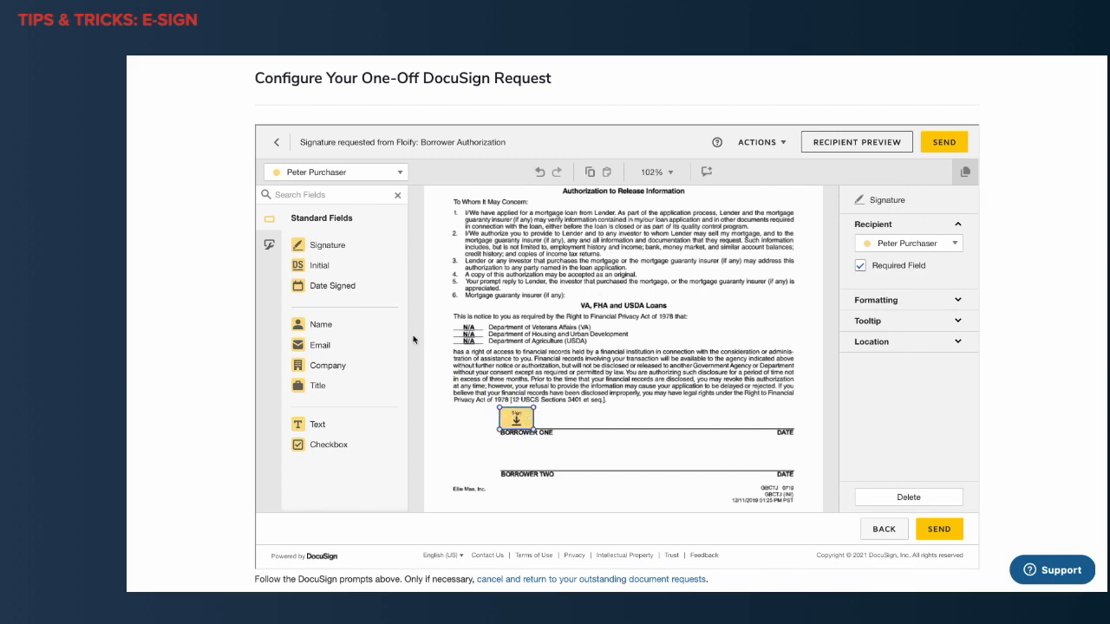
left_click_drag(325, 292, 745, 423)
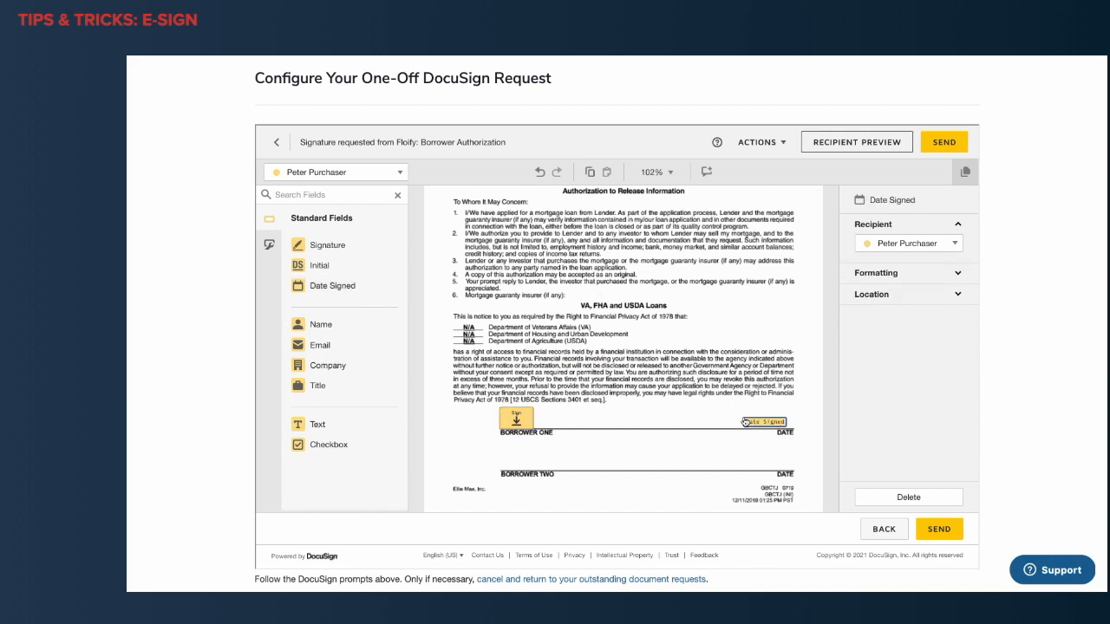
Place the co-borrower's Signature and Date Signed fields on the BORROWER TWO line and send the DocuSign request.
left_click(335, 173)
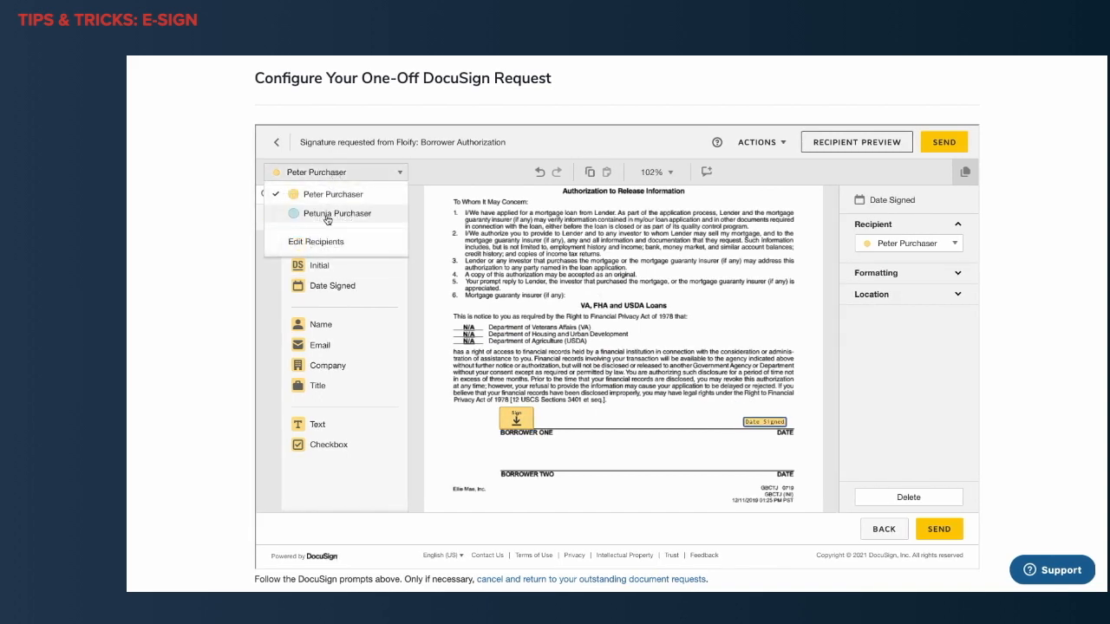
left_click(327, 216)
left_click_drag(321, 246, 499, 446)
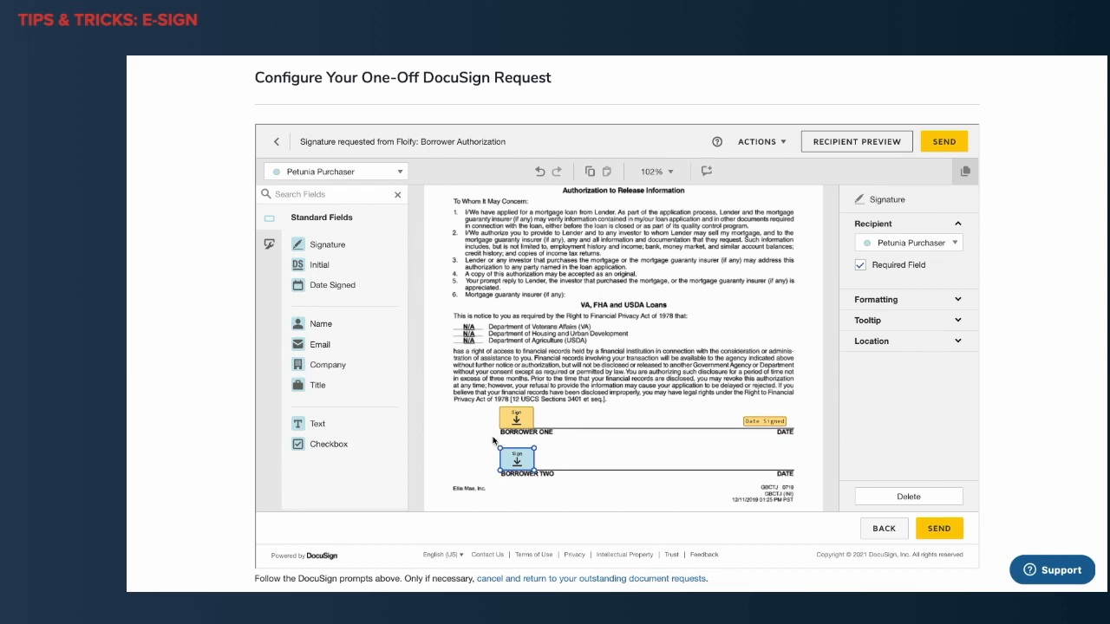
left_click_drag(318, 285, 770, 464)
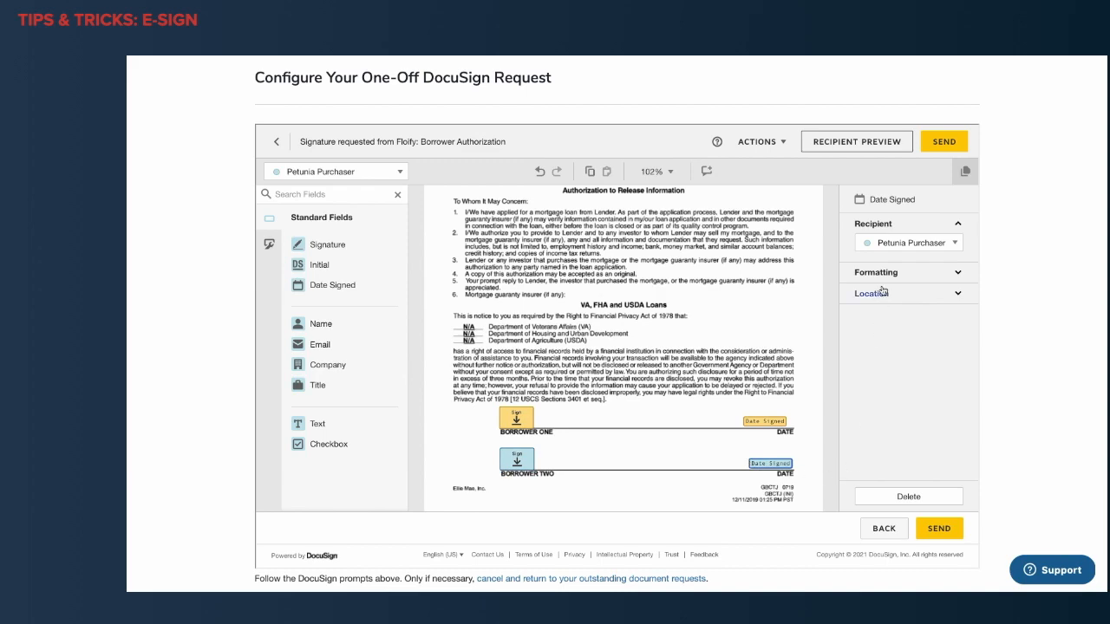
left_click(937, 144)
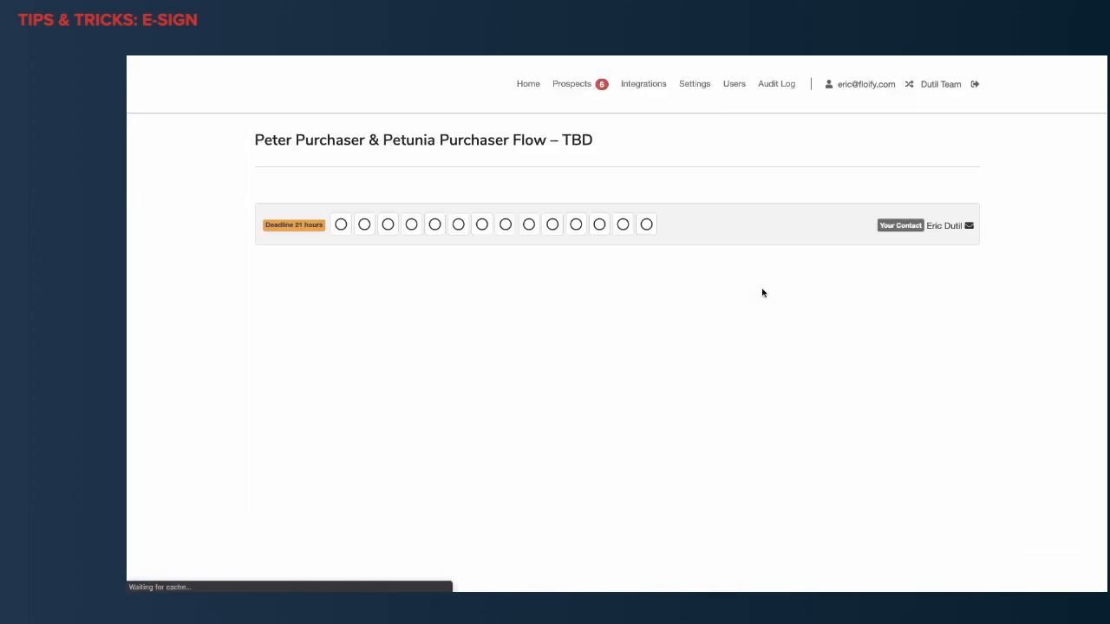
Examine the Misc category of the owed documents, comparing the DocuSign and Floify E-Sign requests.
scroll(763, 293, "down", 3)
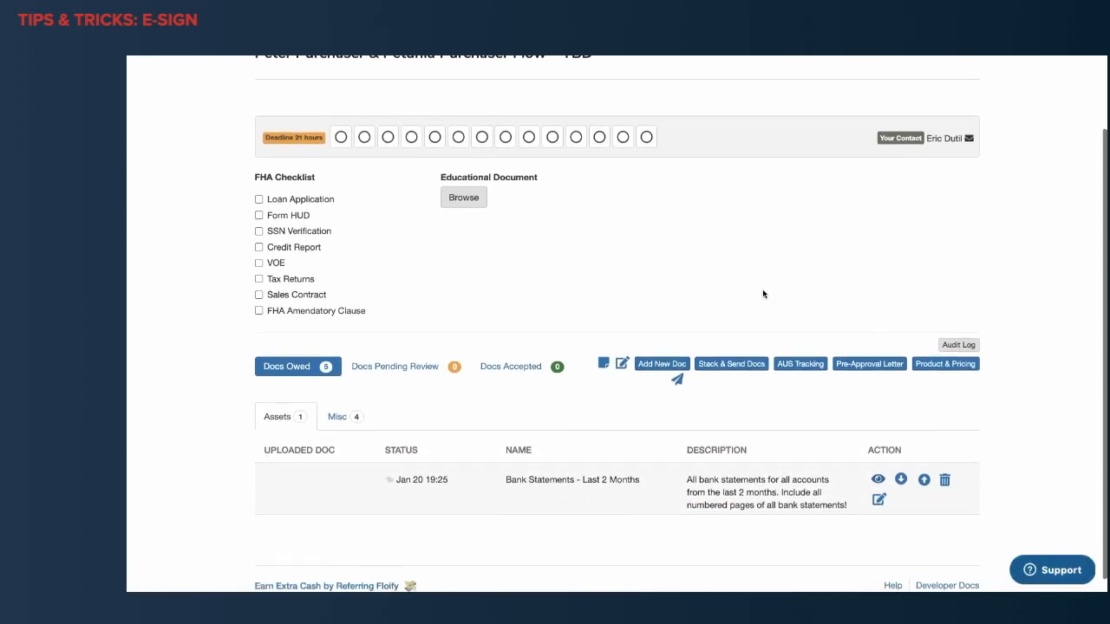
left_click(342, 411)
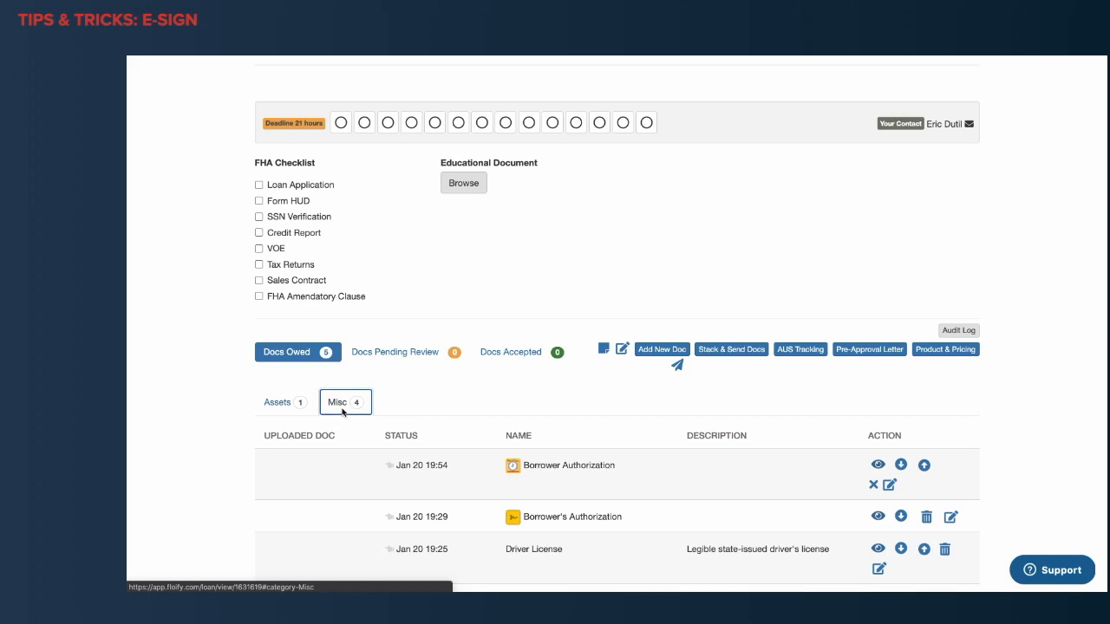
scroll(343, 412, "down", 2)
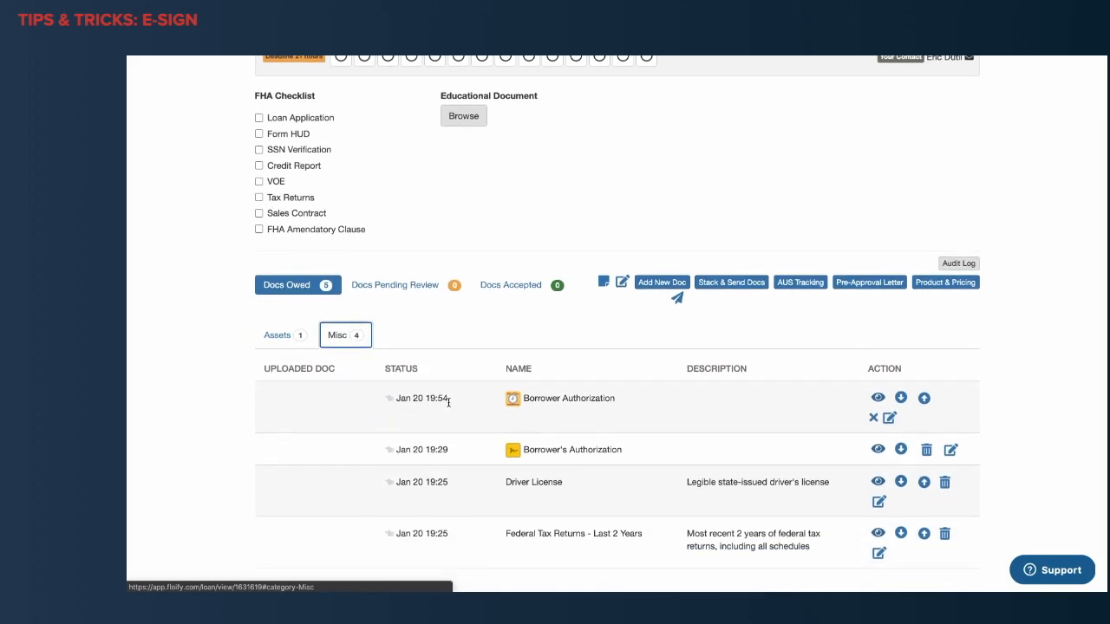
mouse_move(512, 401)
mouse_move(519, 452)
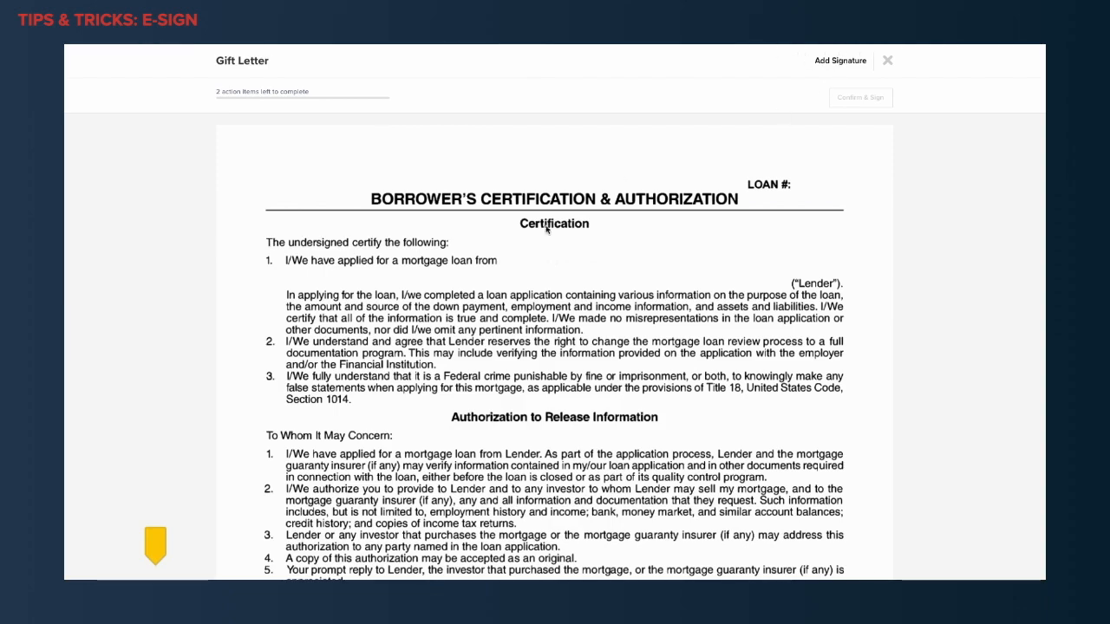
Sign the Gift Letter document with the typed signature "Gift giver", consenting to electronic business, and save the signature.
scroll(483, 265, "down", 1)
scroll(484, 266, "down", 5)
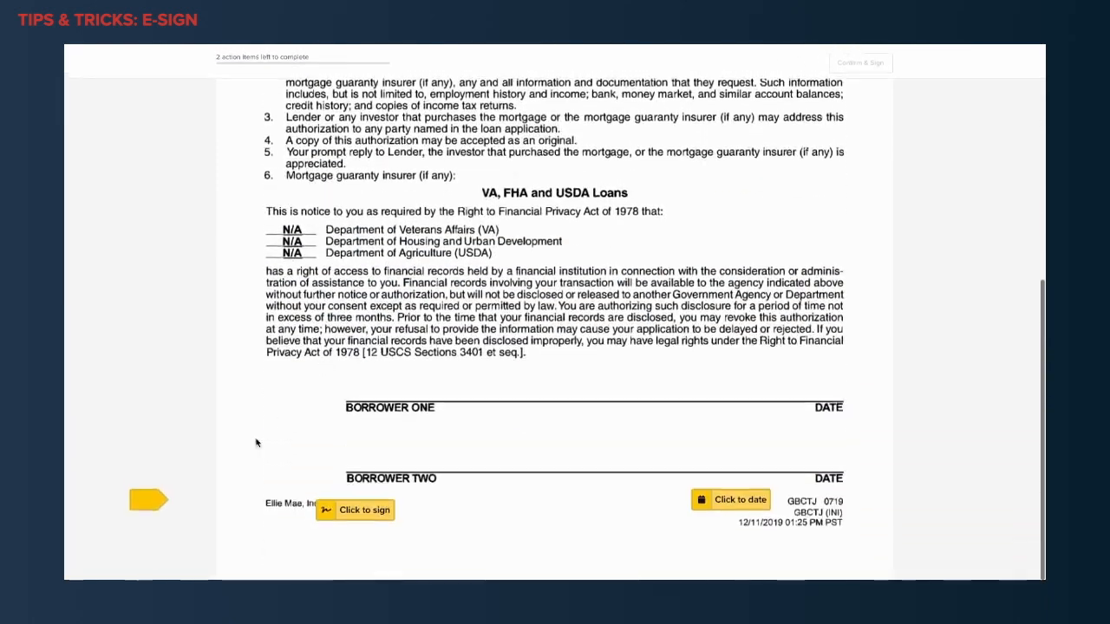
left_click(364, 513)
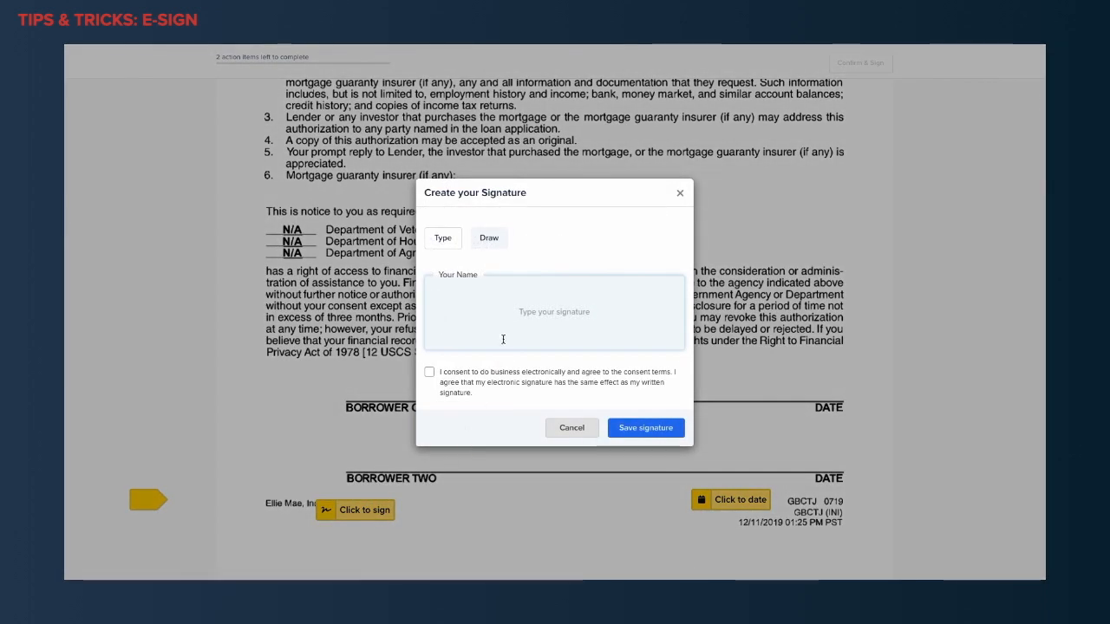
type("Gift giver")
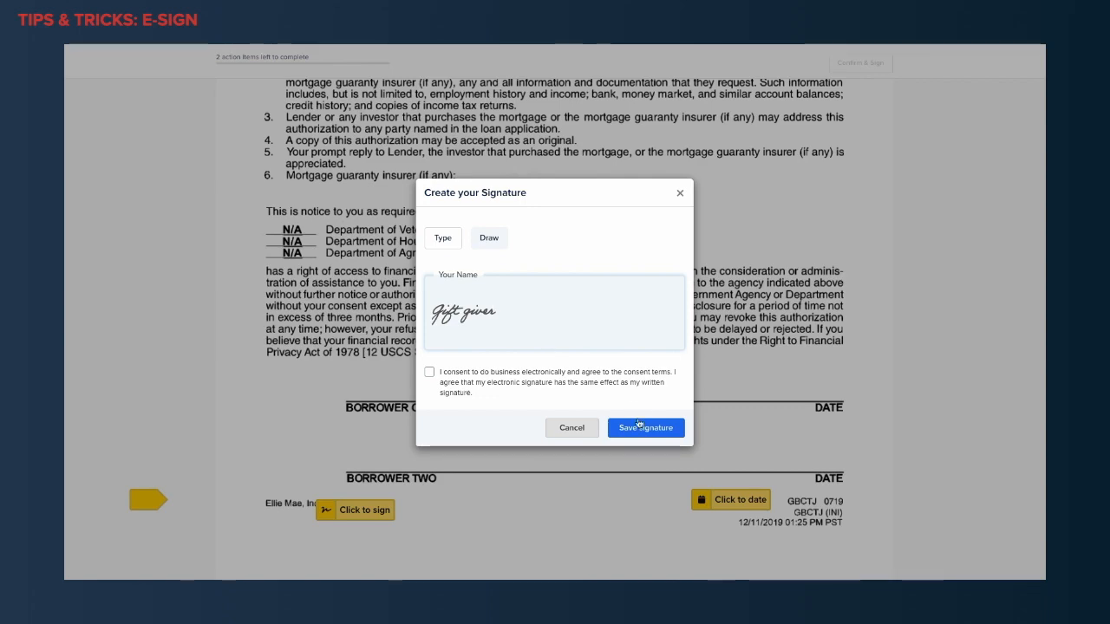
left_click(462, 385)
left_click(635, 428)
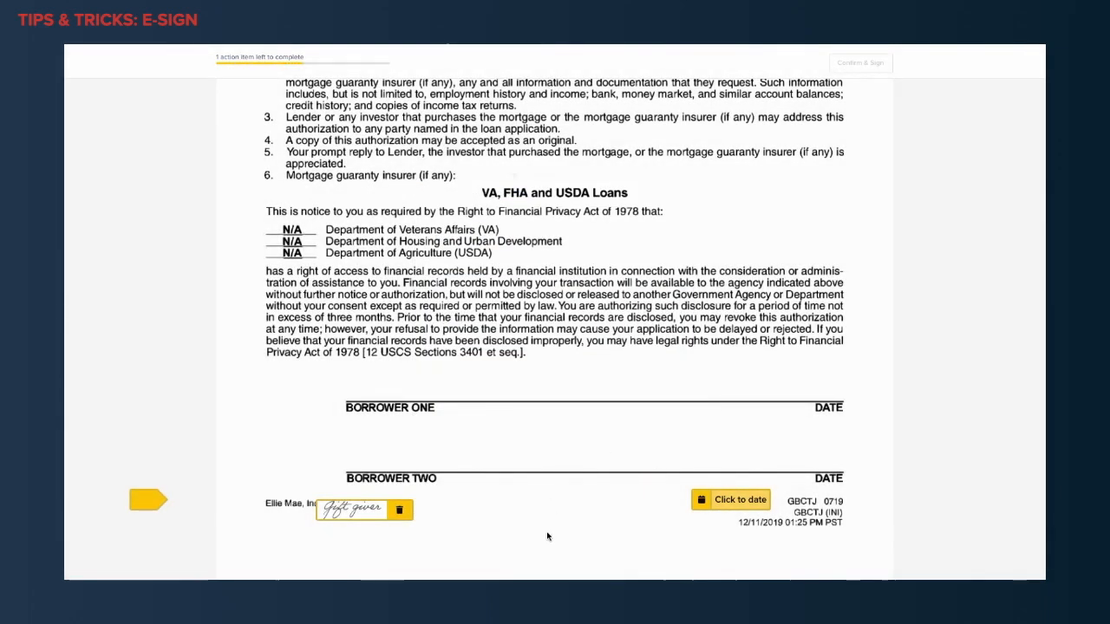
Date the gift giver's Floify E-Sign document and confirm the signing.
left_click(733, 501)
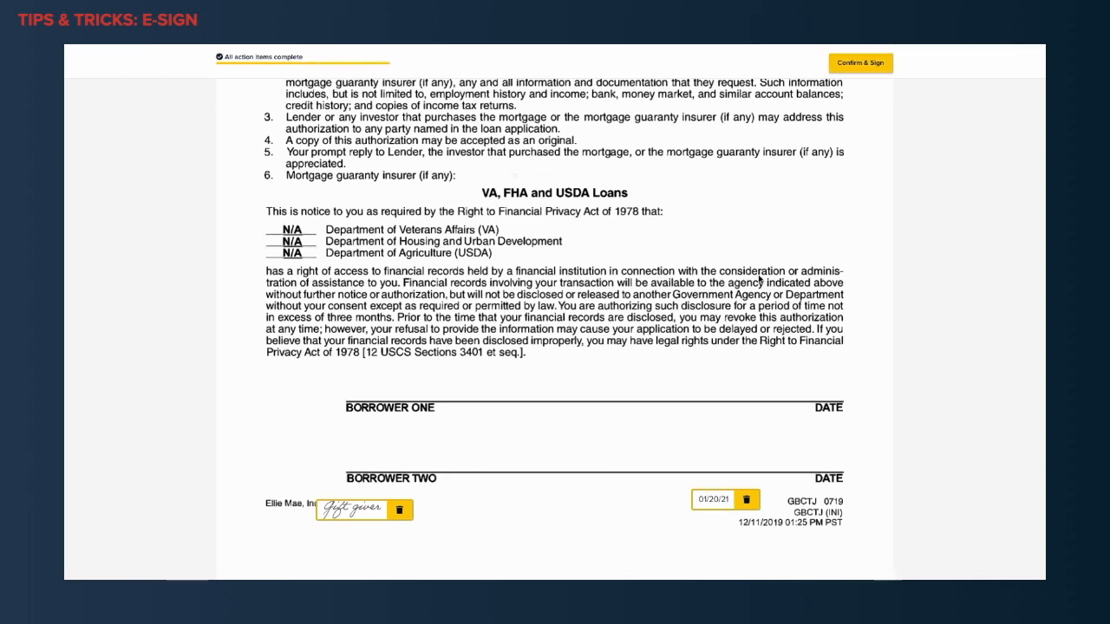
left_click(860, 62)
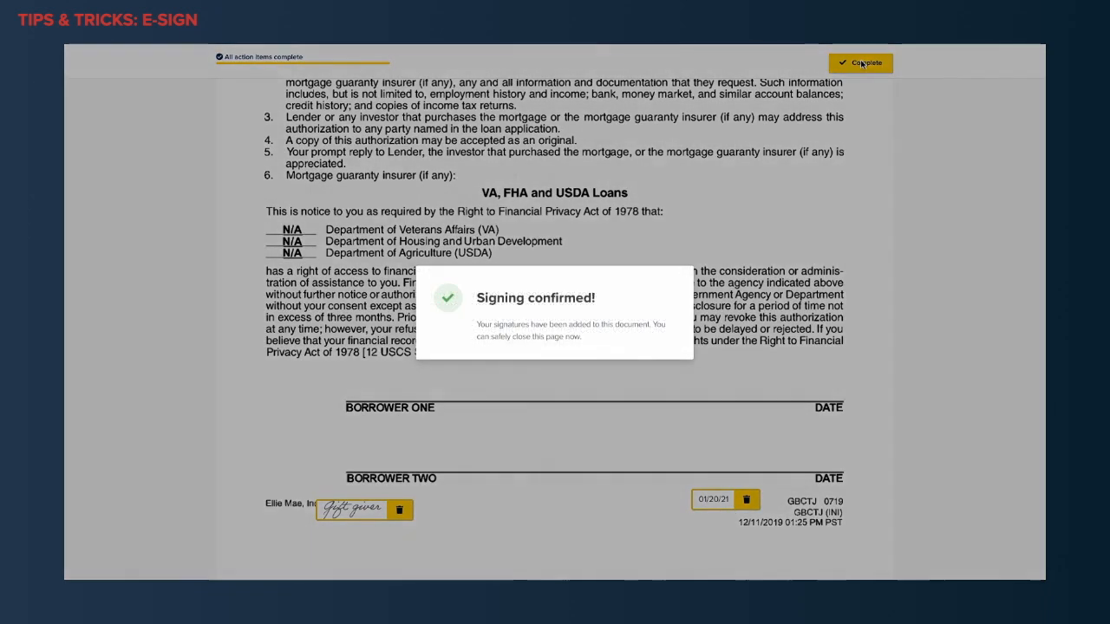
left_click_drag(598, 300, 472, 299)
left_click(654, 302)
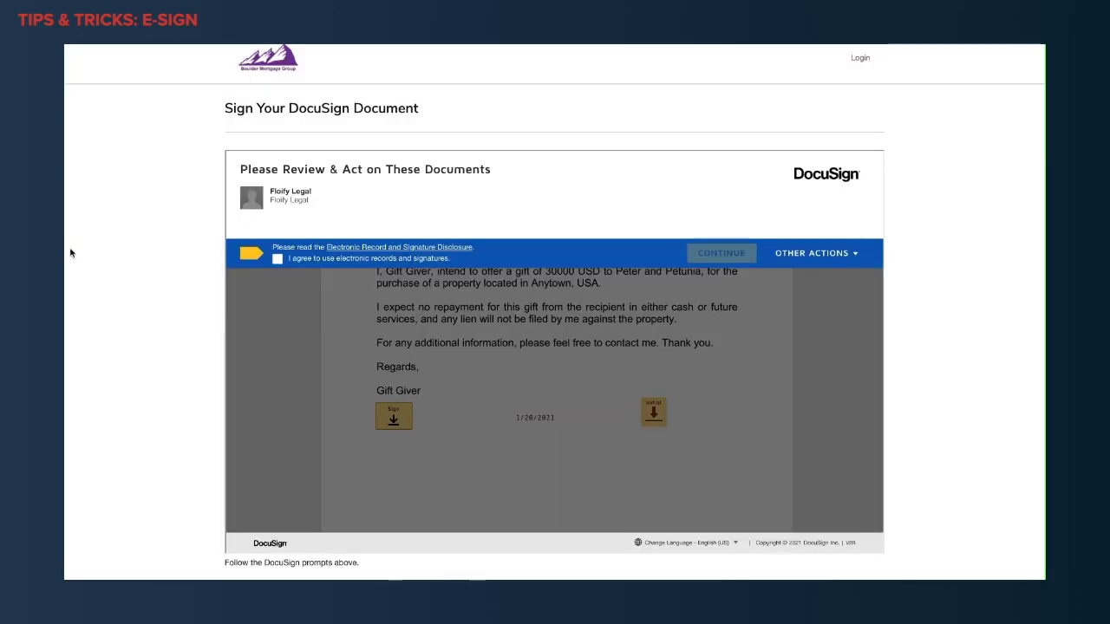
Agree to use electronic records and signatures and continue to the DocuSign gift letter.
scroll(71, 252, "up", 1)
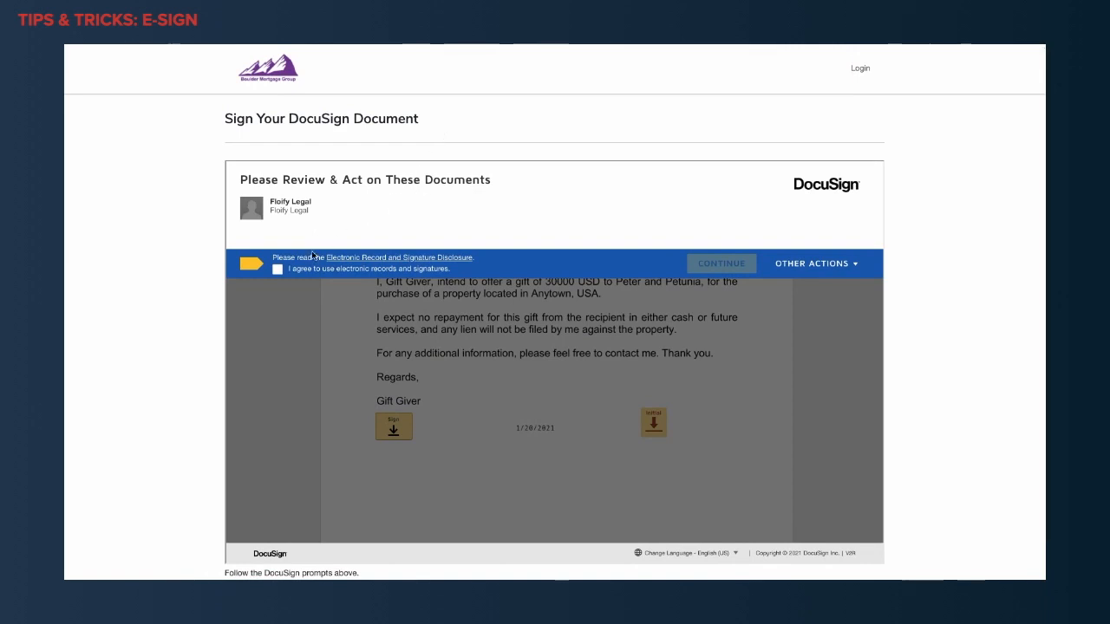
left_click(278, 271)
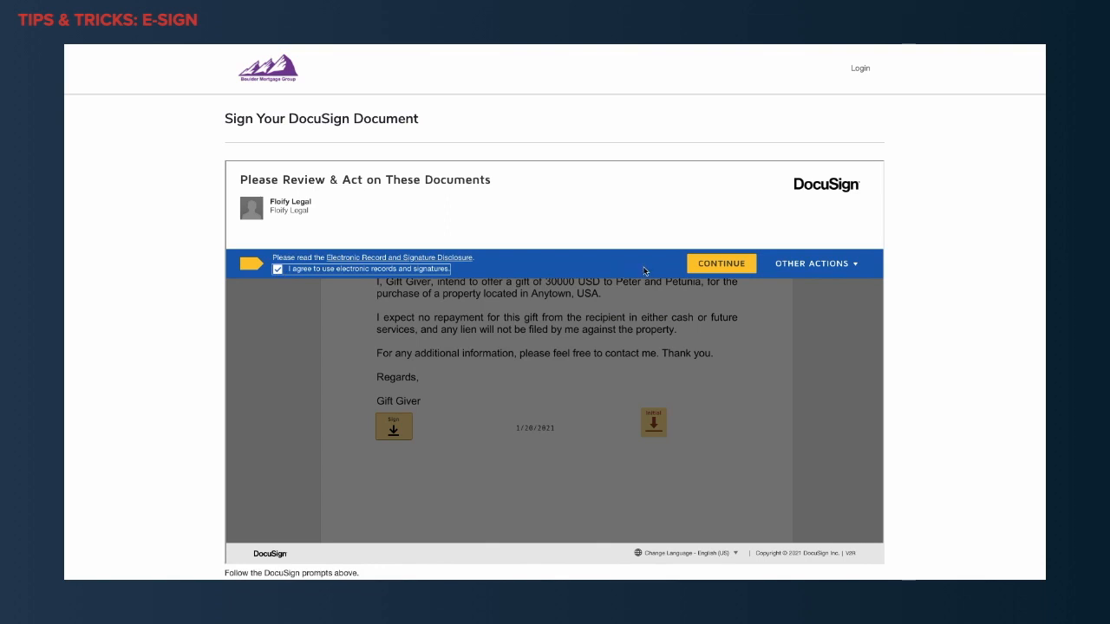
left_click(710, 267)
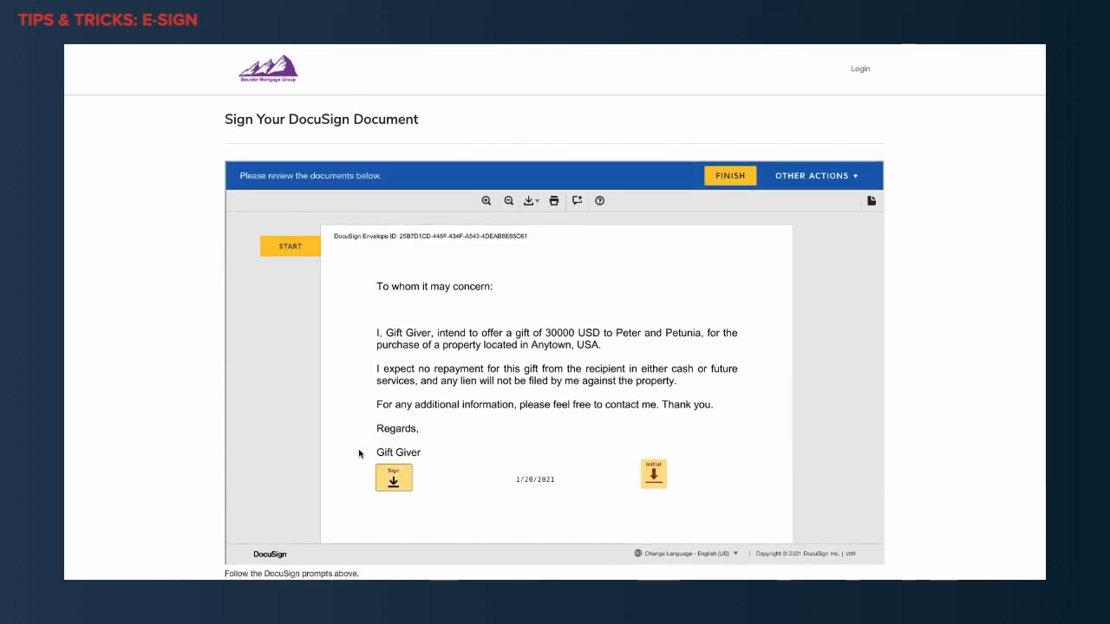
Sign the DocuSign gift letter by adopting the offered Gift Giver signature and initials.
left_click(284, 250)
left_click(391, 381)
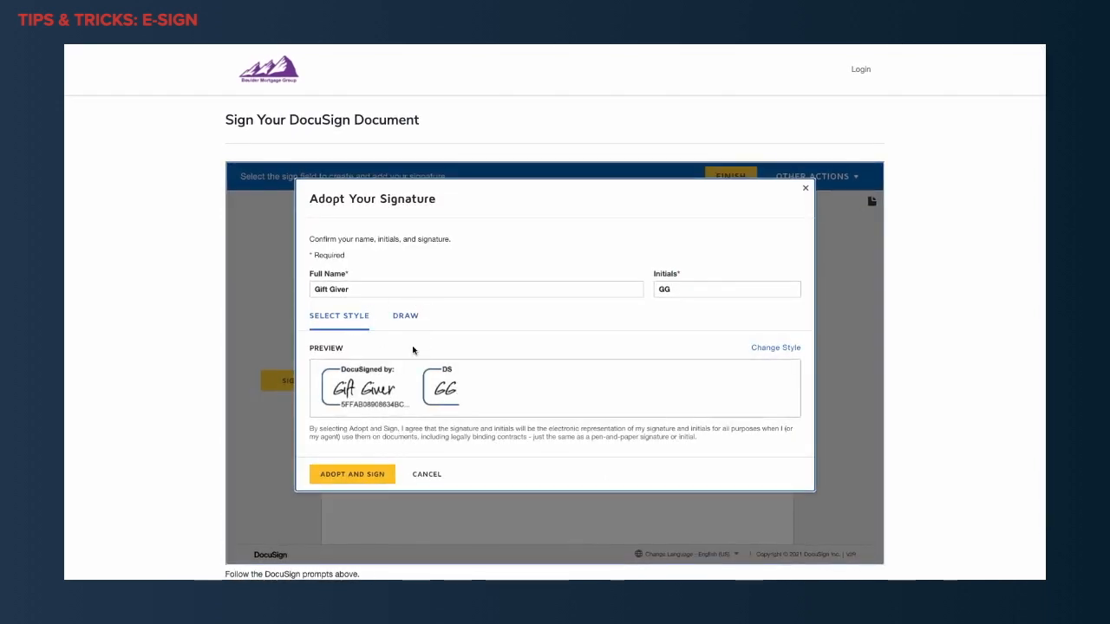
scroll(398, 405, "down", 1)
left_click(363, 472)
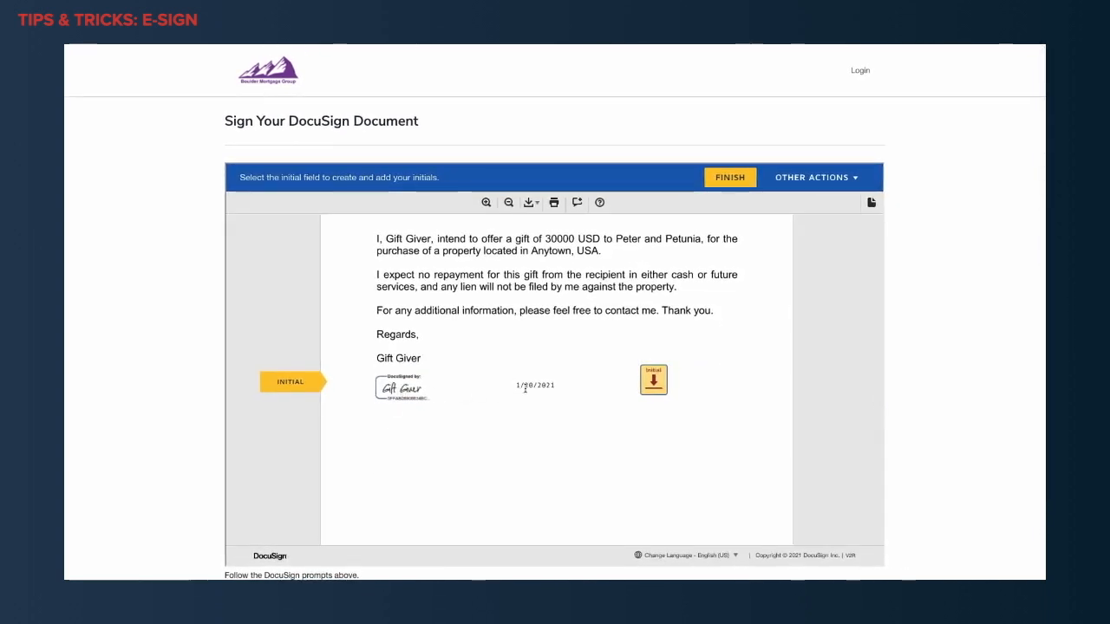
Add the required initials to the gift letter and finish the DocuSign signing.
left_click(654, 381)
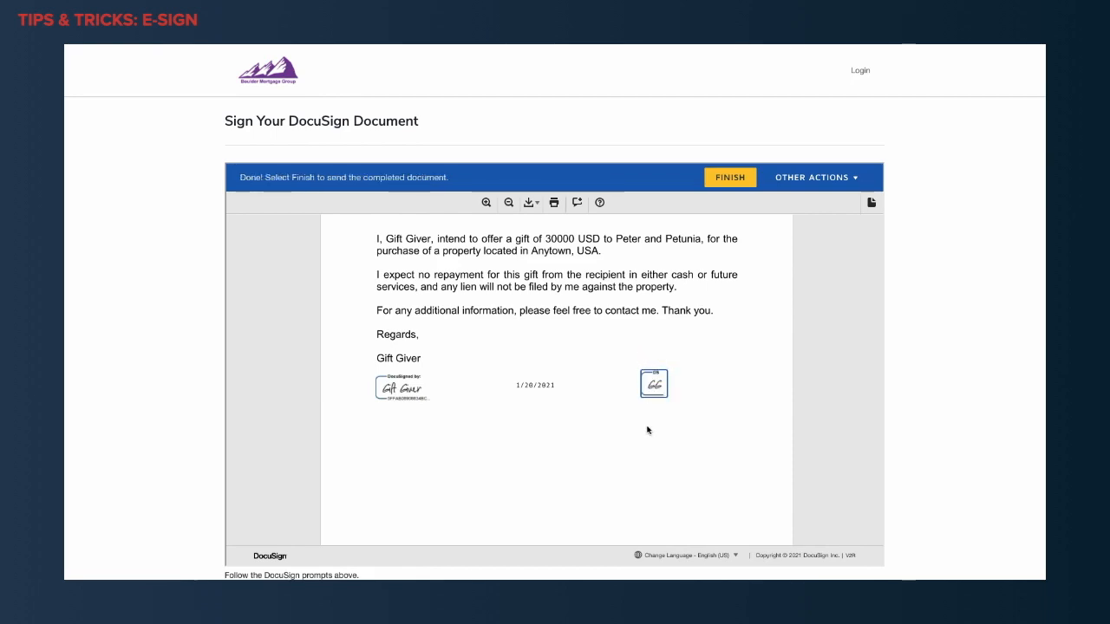
scroll(647, 430, "up", 3)
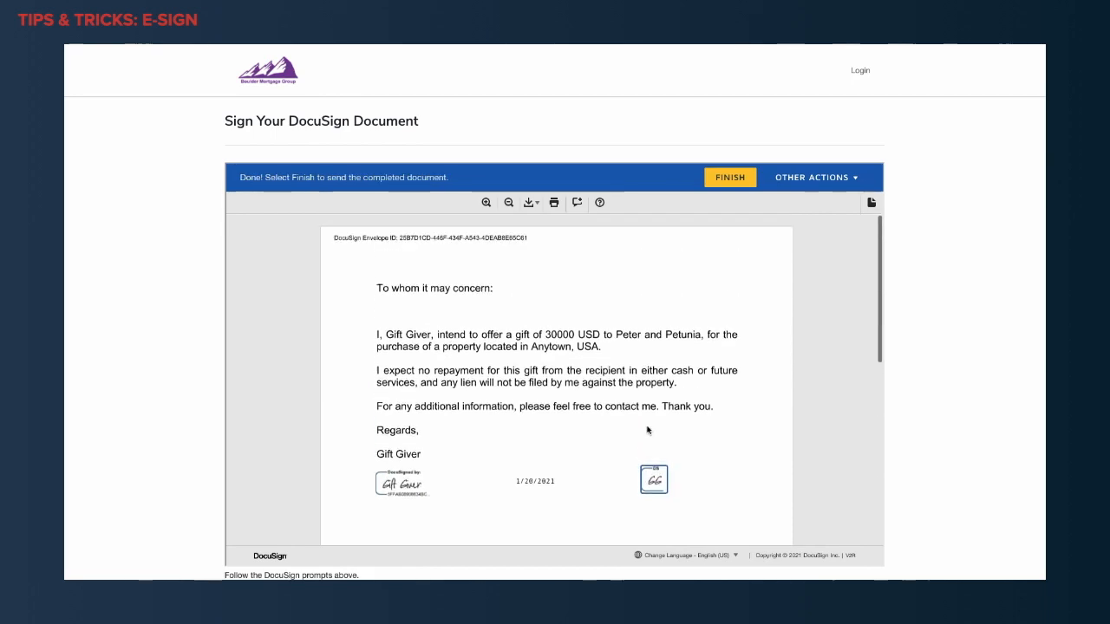
scroll(647, 430, "down", 5)
scroll(647, 430, "down", 5)
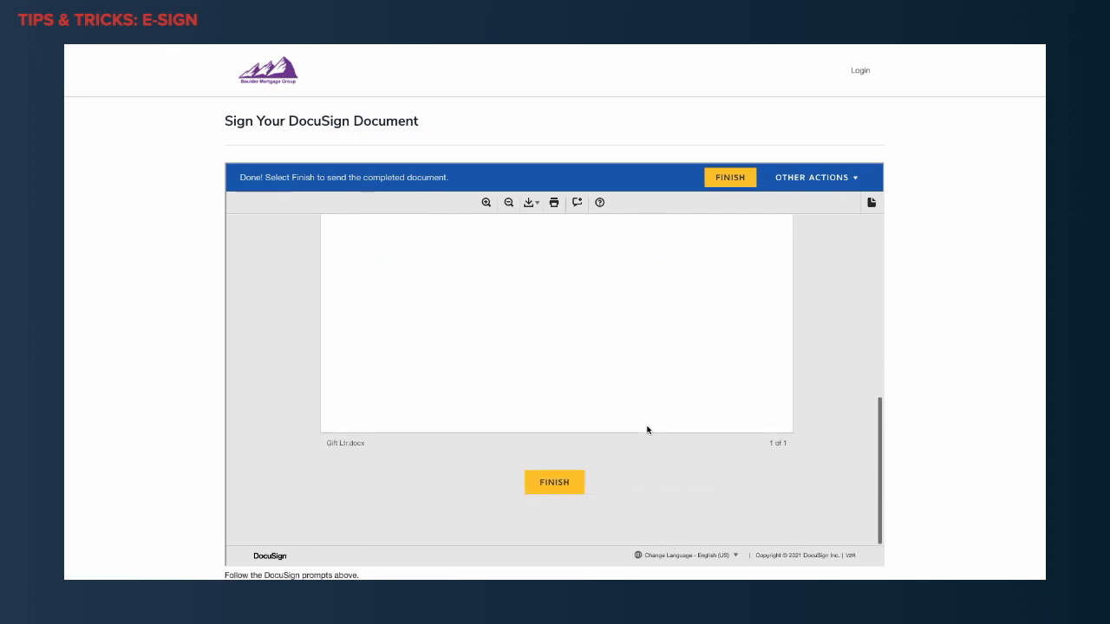
left_click(556, 484)
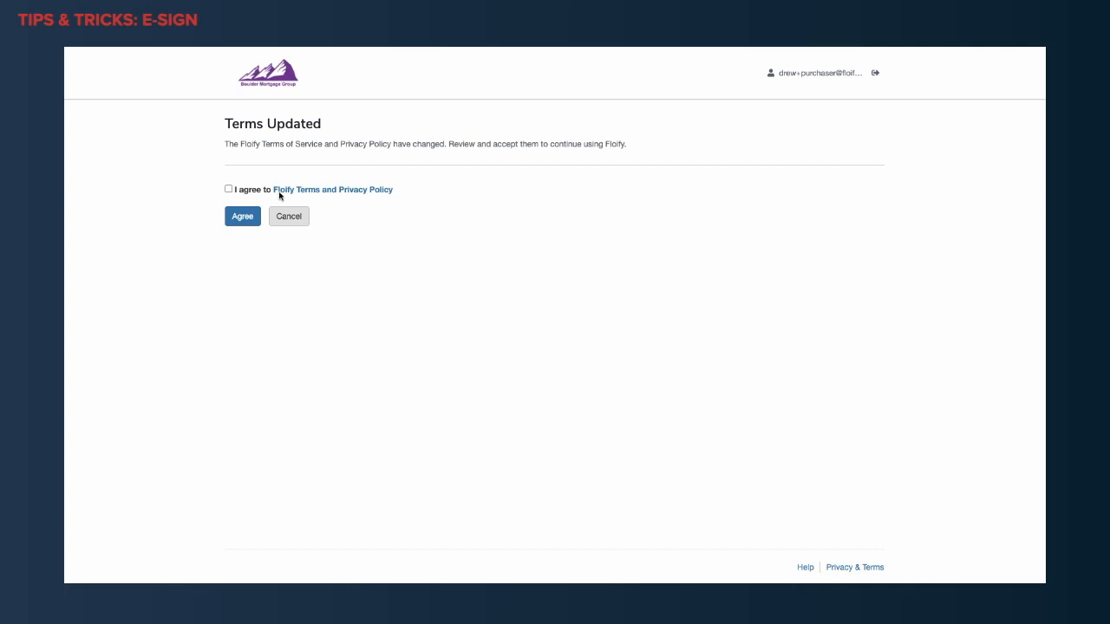
Accept the updated Floify terms and indicate on the E-Consents page that both borrowers are present.
left_click(229, 191)
left_click(243, 216)
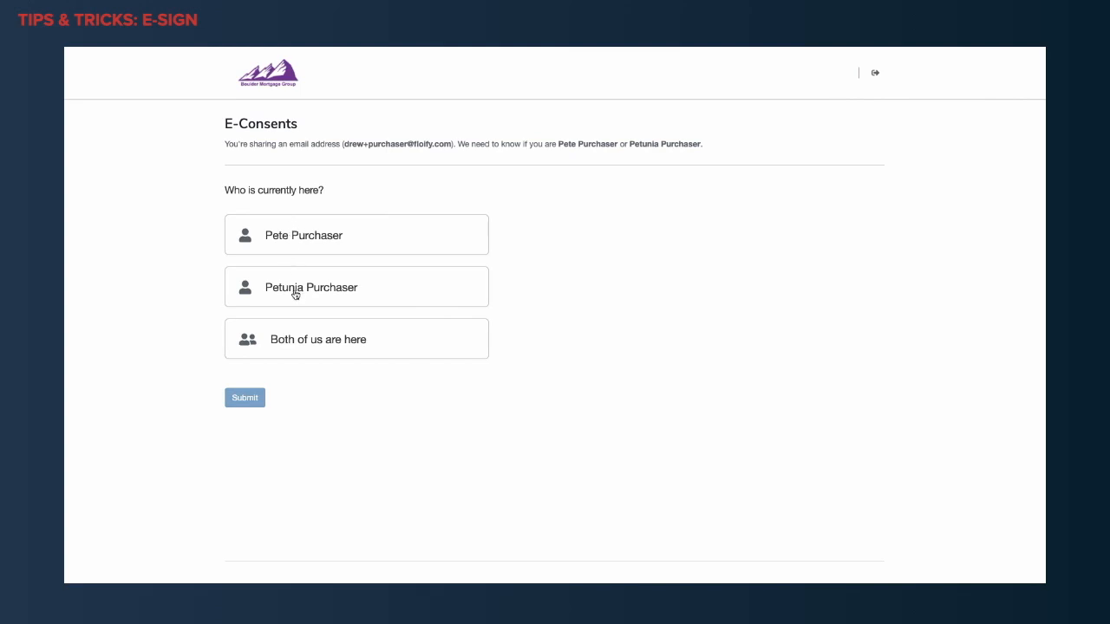
left_click(304, 240)
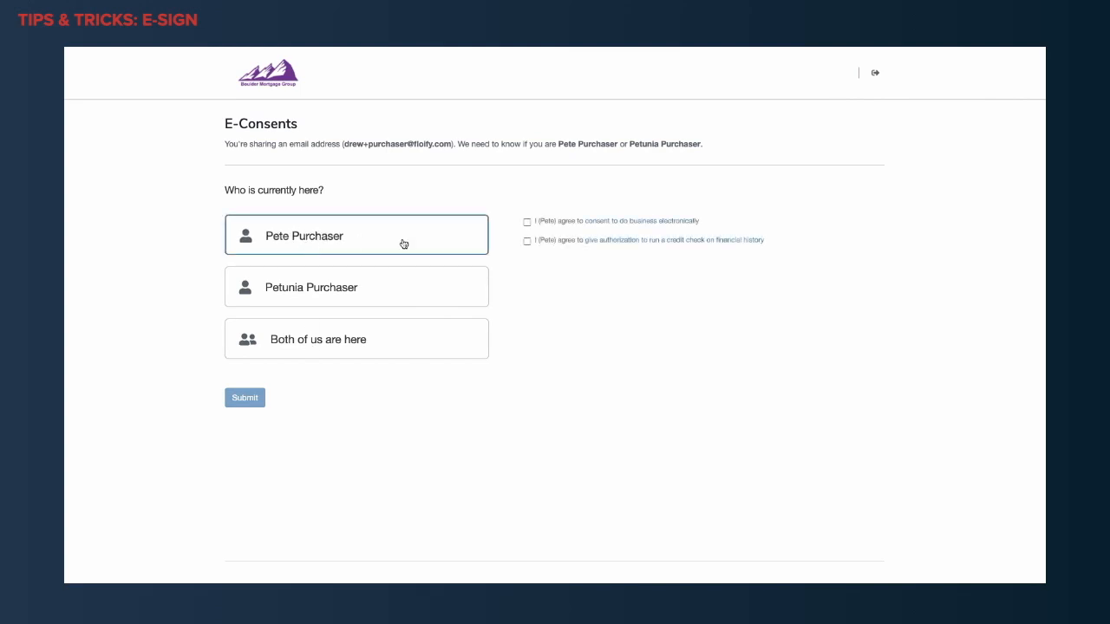
left_click(468, 283)
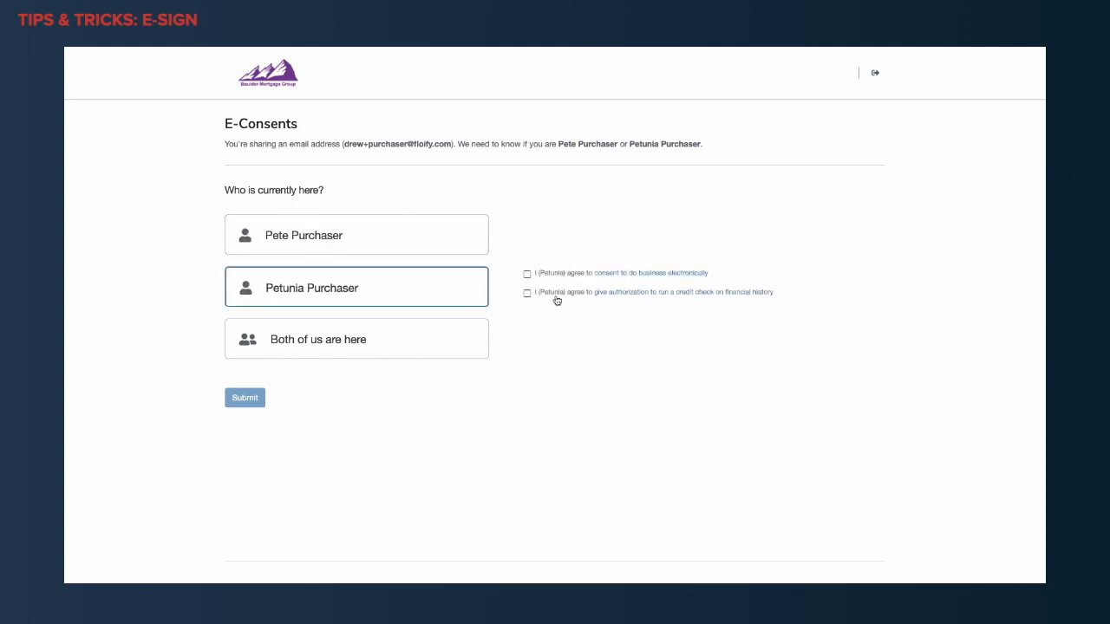
left_click(456, 333)
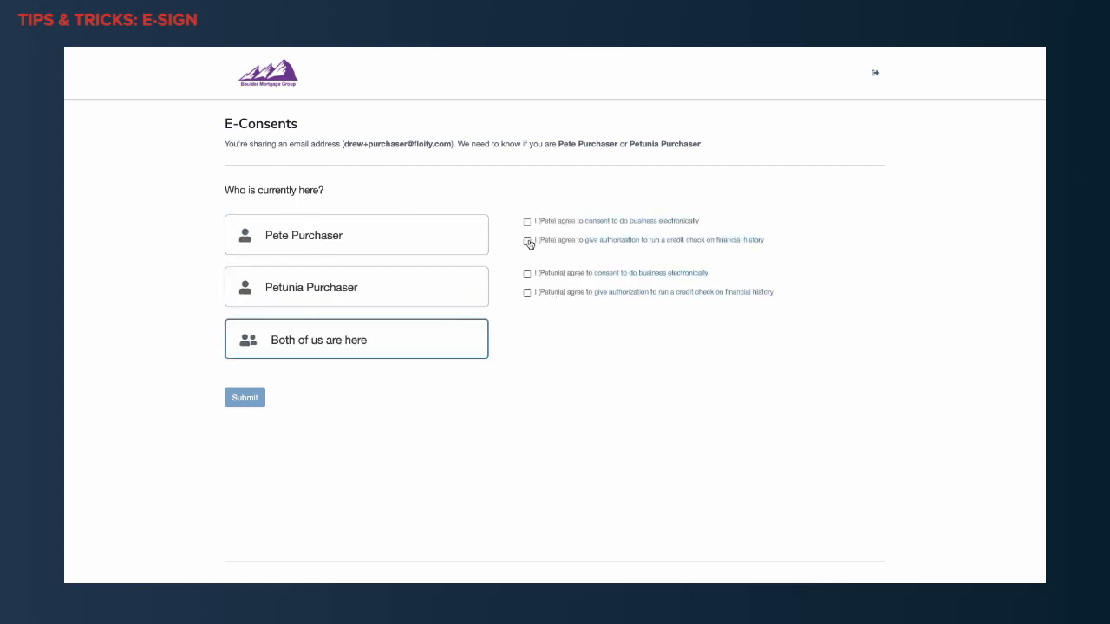
Consent to electronic business and authorize the credit check for both borrowers, and submit the e-consents.
left_click(528, 222)
left_click(527, 241)
left_click(527, 274)
left_click(527, 293)
left_click(248, 403)
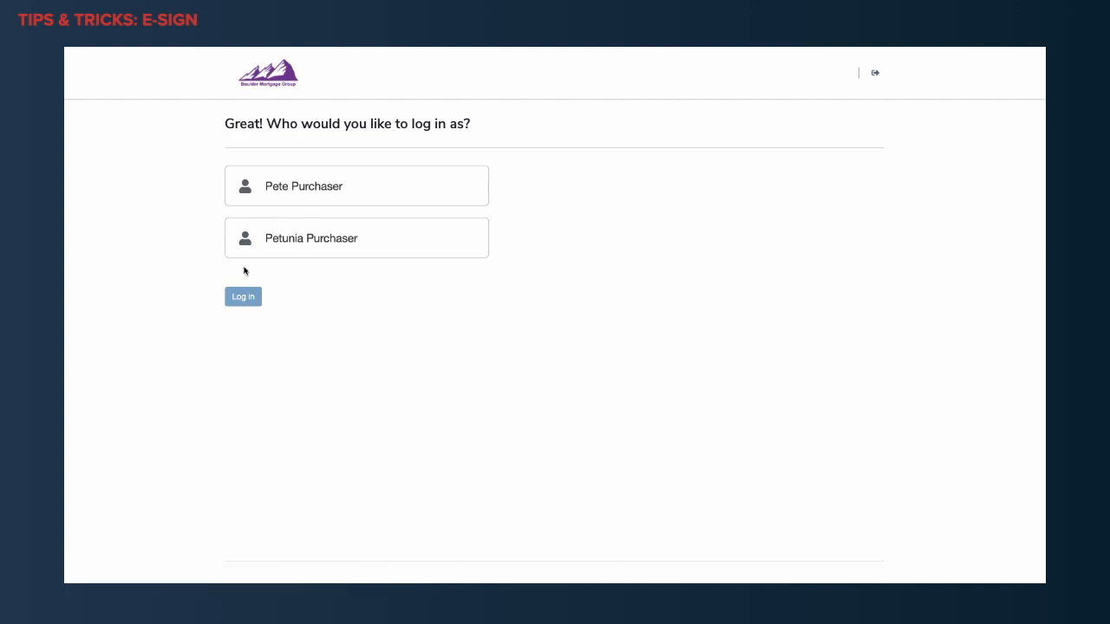
Log in as the primary borrower and go through the welcome walkthrough to its end.
left_click(339, 195)
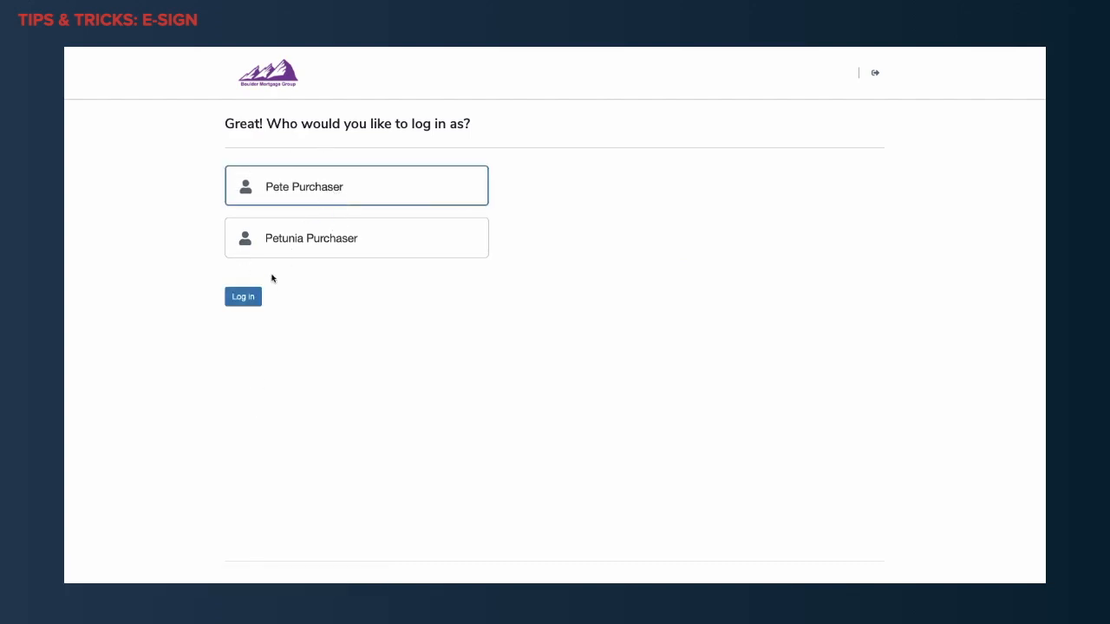
left_click(252, 297)
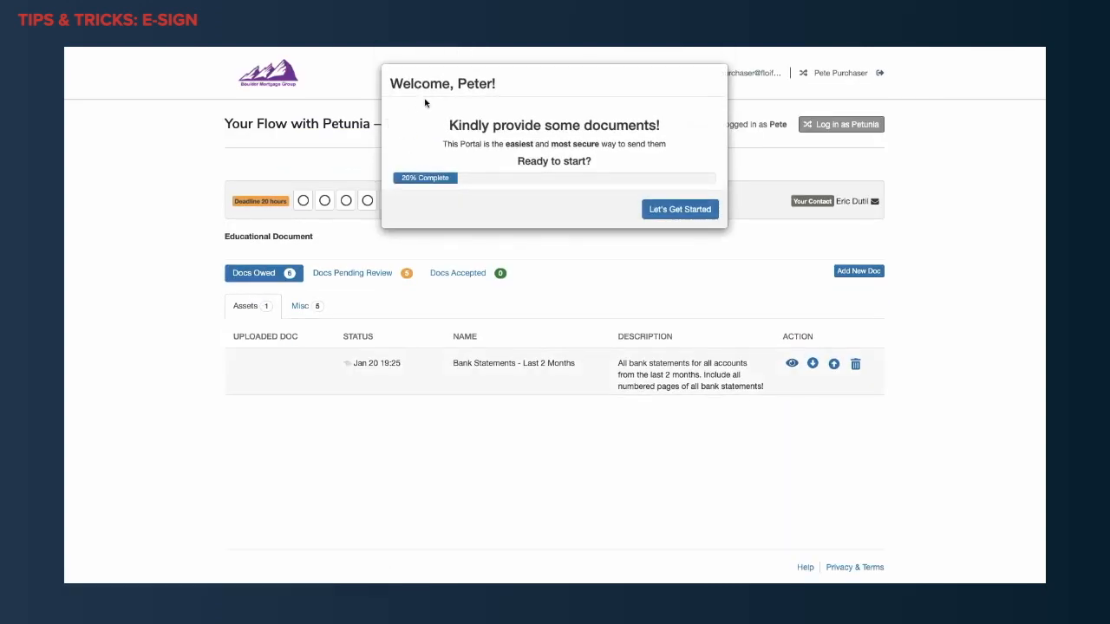
left_click(673, 216)
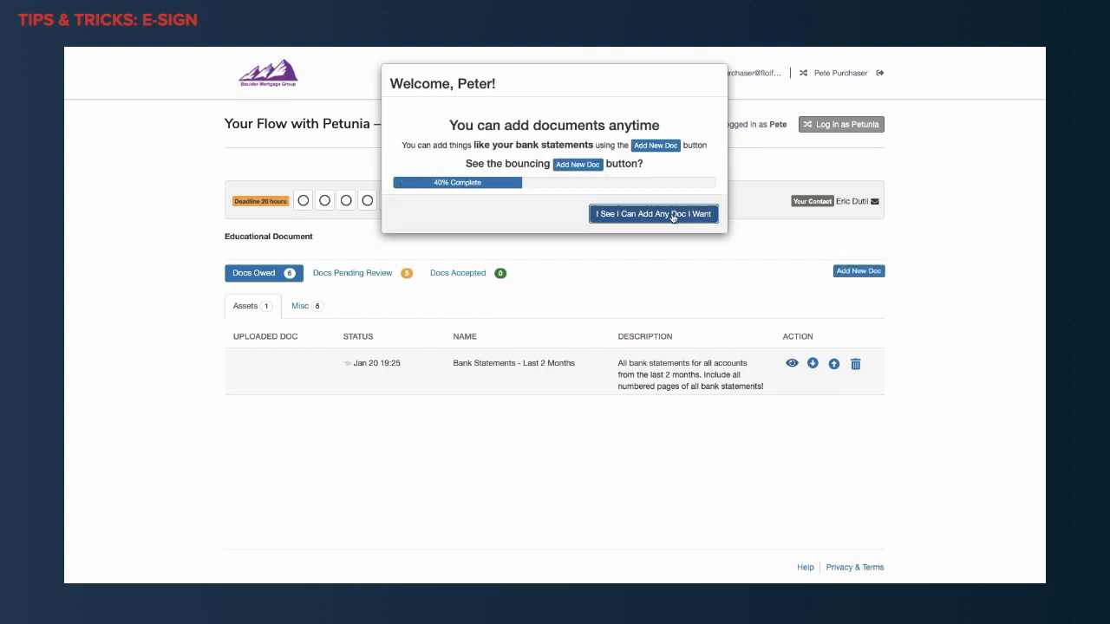
left_click(673, 215)
left_click(673, 216)
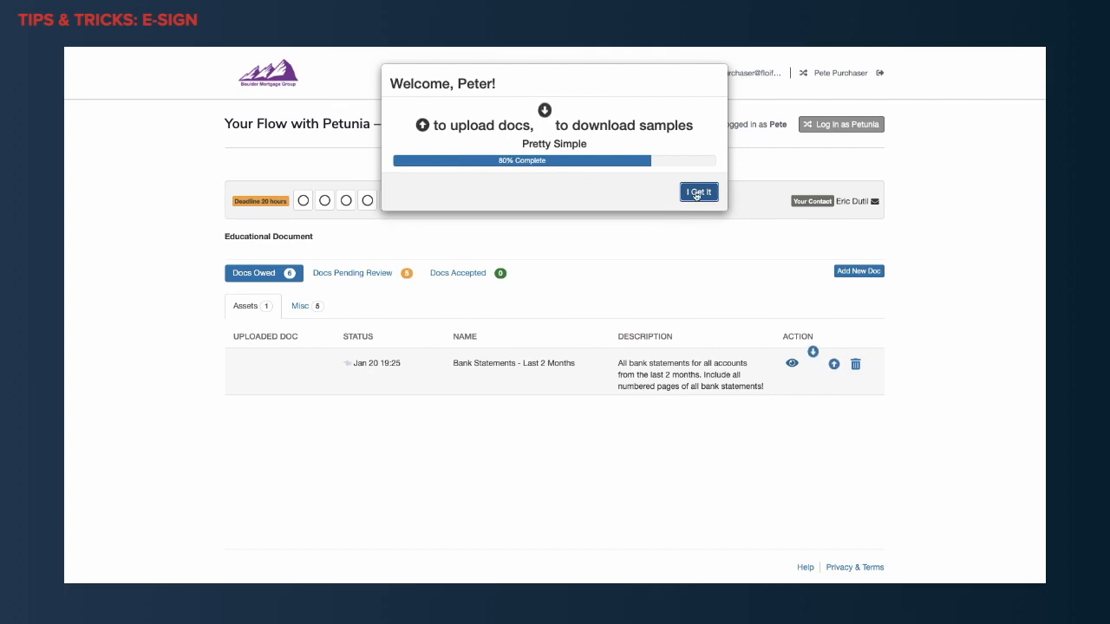
left_click(698, 193)
left_click(689, 194)
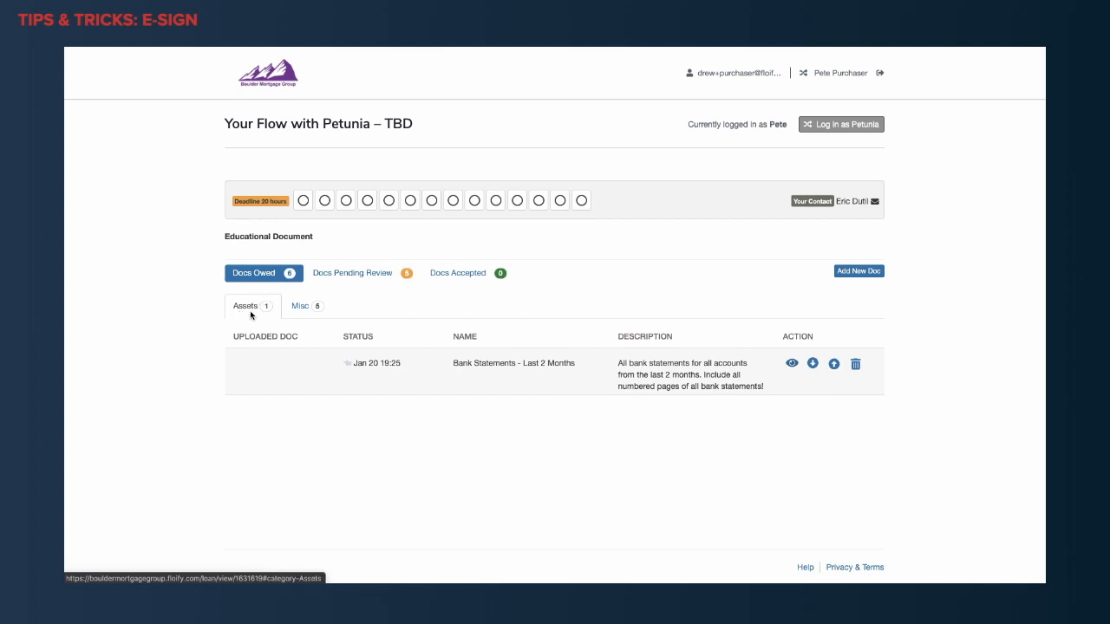
Open the Borrower's Authorization for e-signing from the Misc category of the owed documents.
left_click(307, 310)
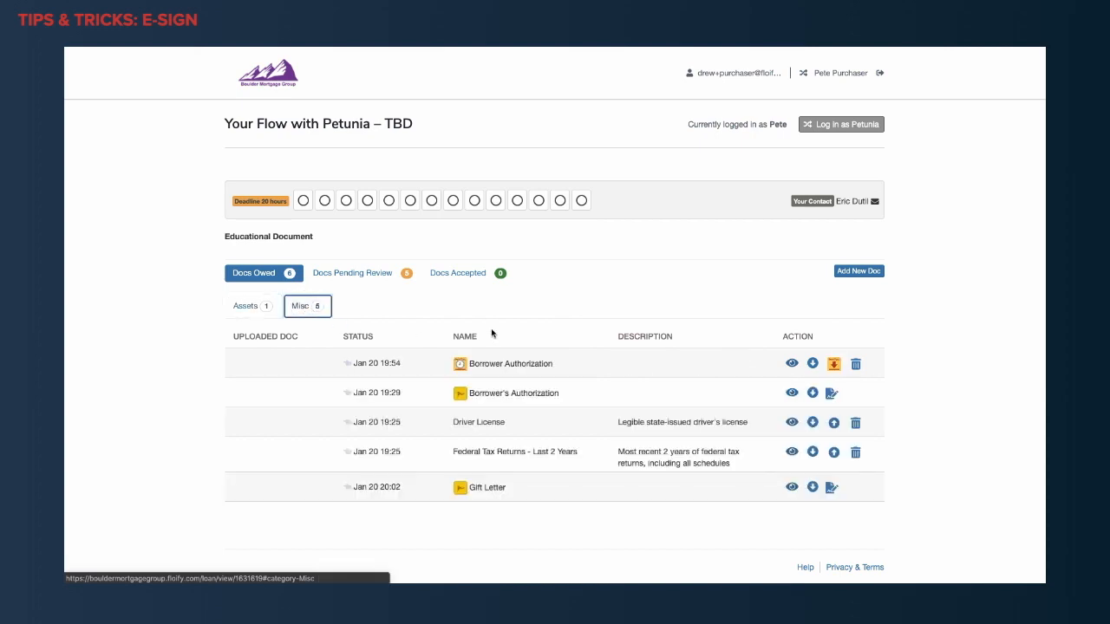
mouse_move(462, 368)
mouse_move(455, 397)
left_click(831, 395)
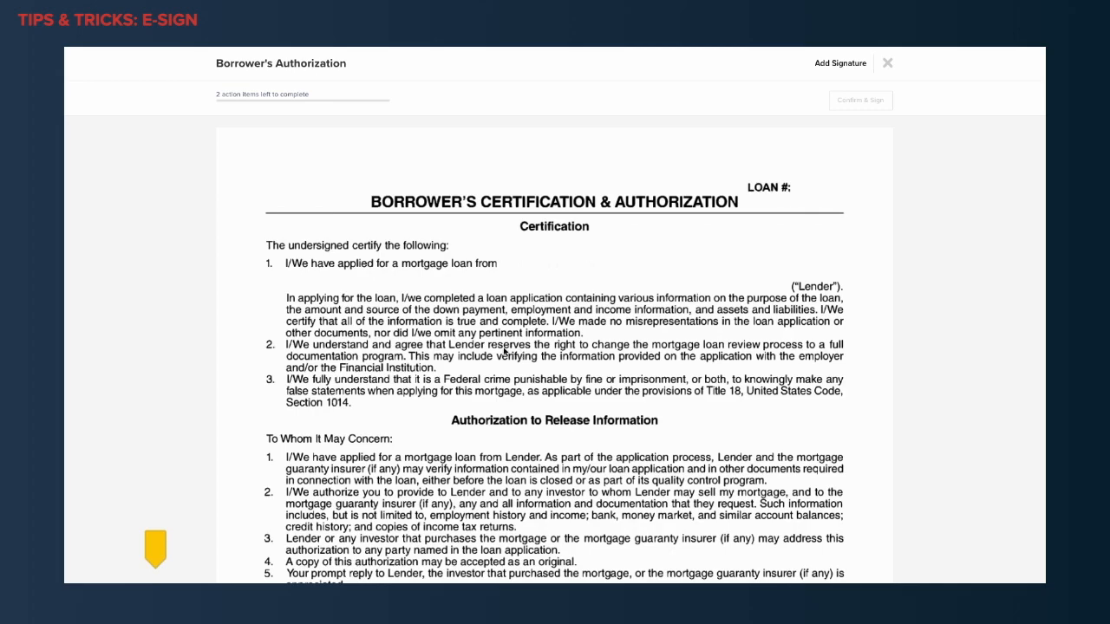
Sign the BORROWER ONE line with the borrower's full name as a typed signature, consenting to electronic business, and save it.
scroll(504, 352, "down", 5)
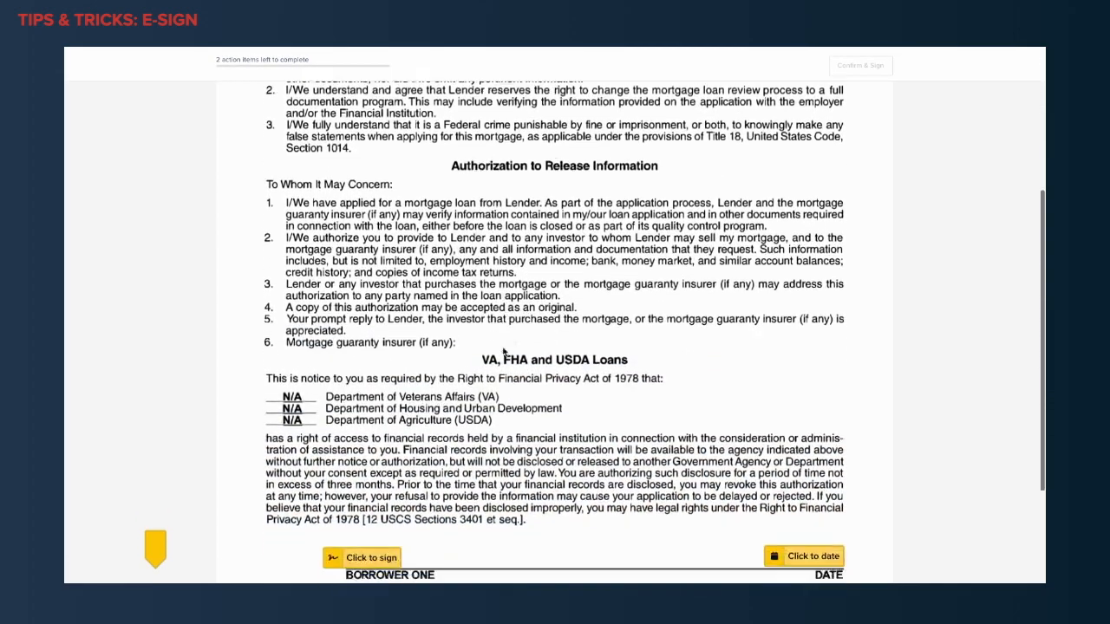
scroll(504, 352, "down", 3)
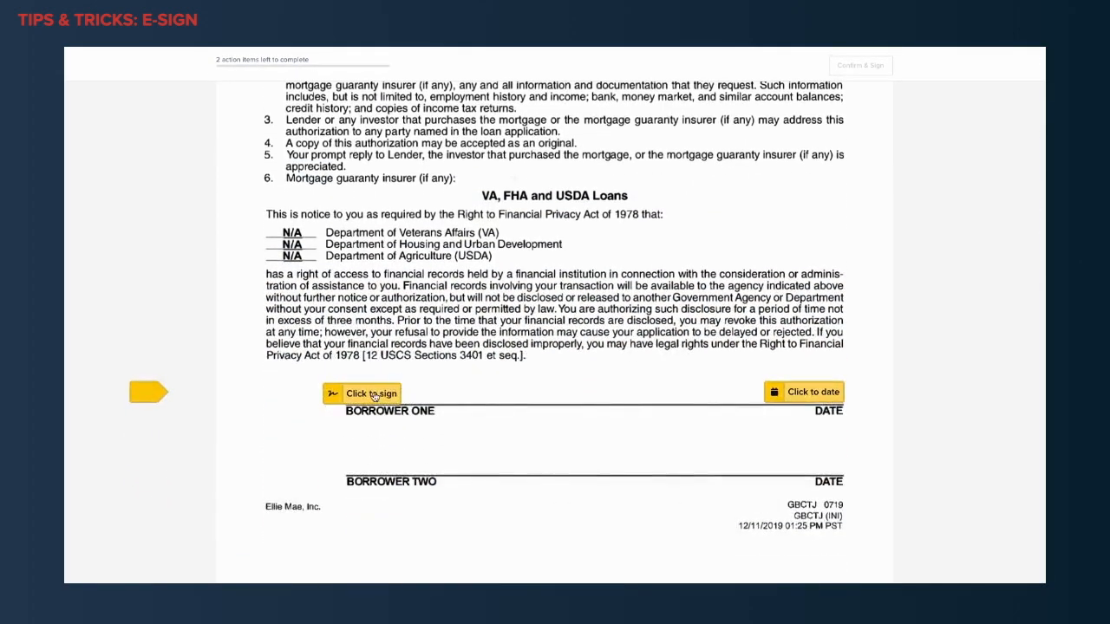
left_click(373, 395)
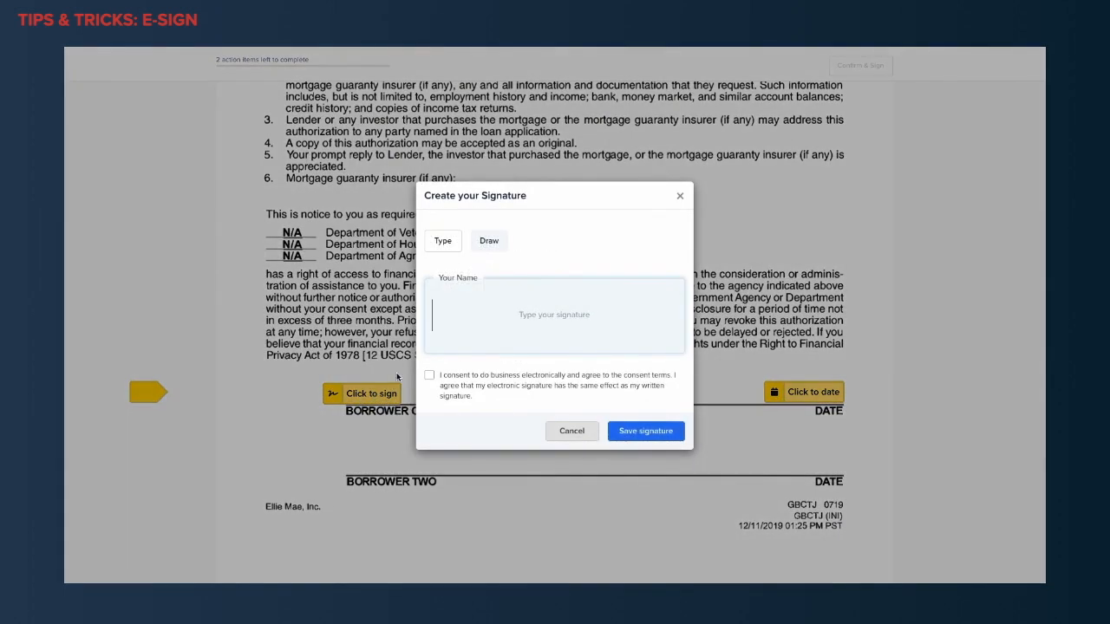
left_click(484, 248)
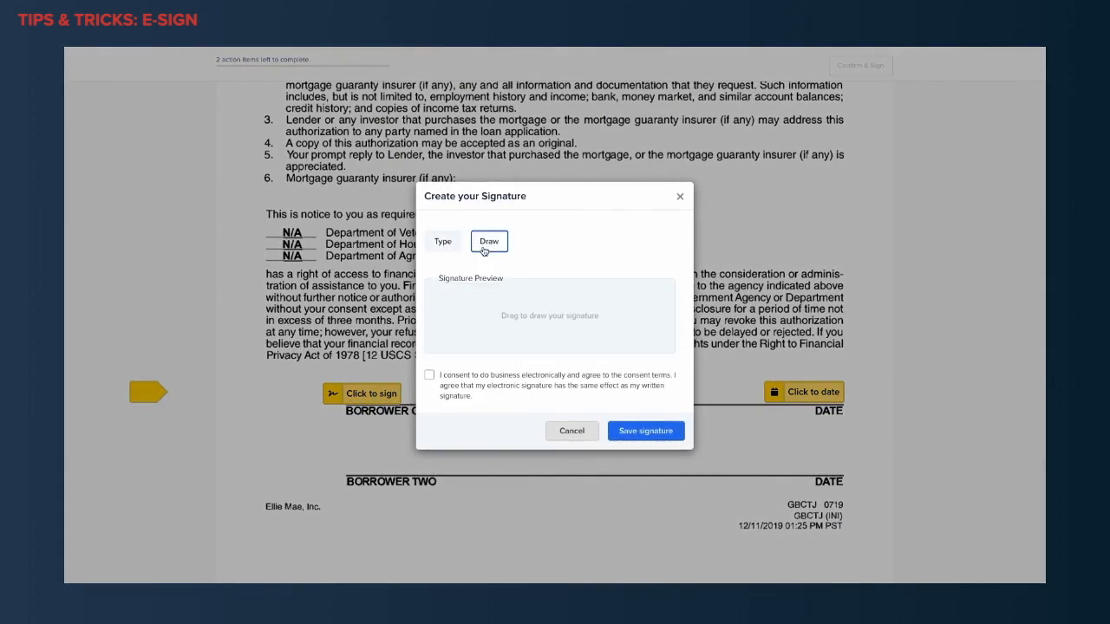
left_click(454, 249)
left_click(448, 314)
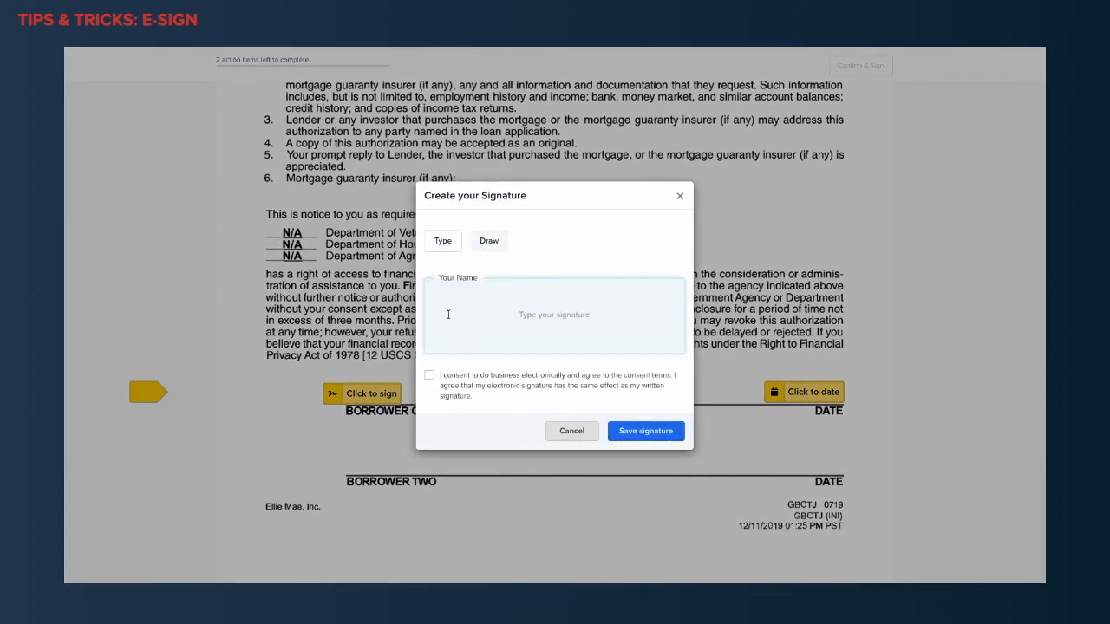
type("Peter Purchaser")
left_click(428, 375)
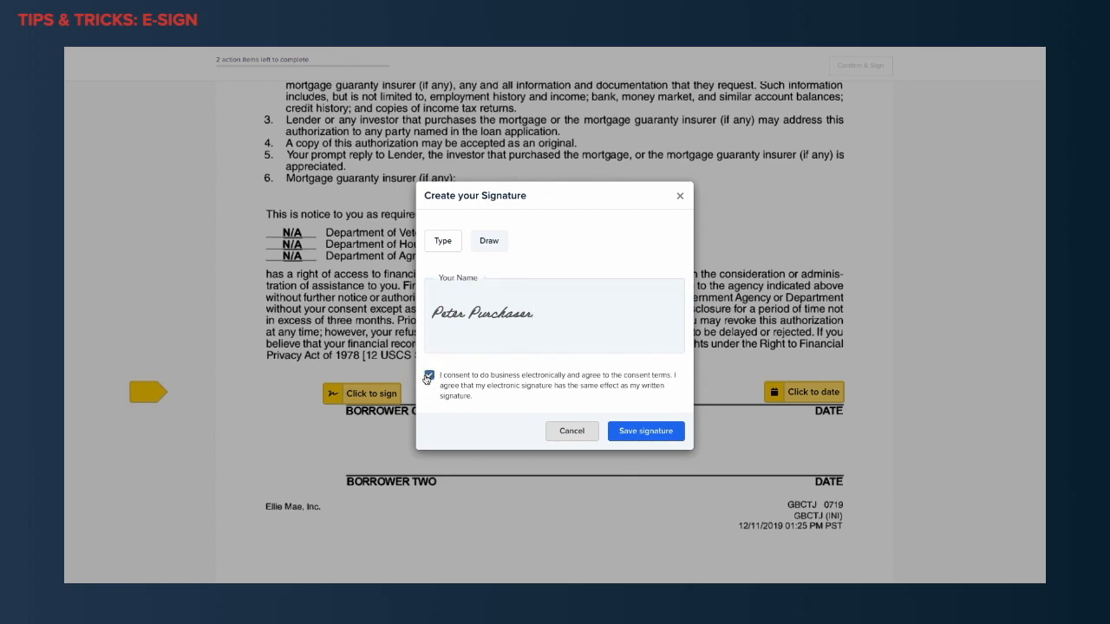
left_click(631, 433)
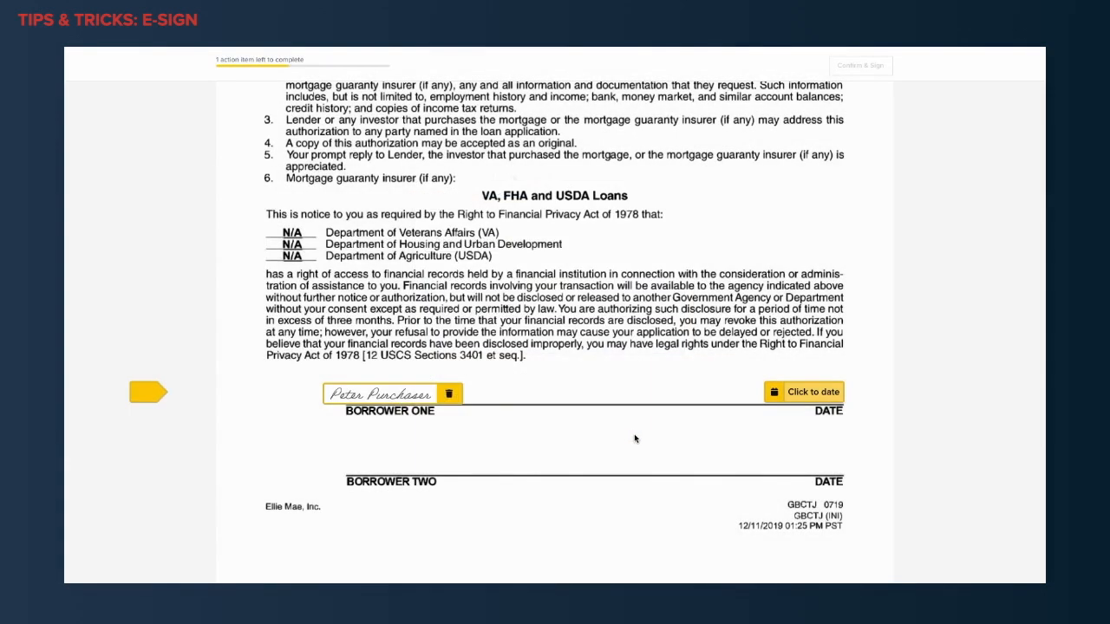
Fill in the date on the BORROWER ONE line and confirm the borrower's signing.
left_click(800, 396)
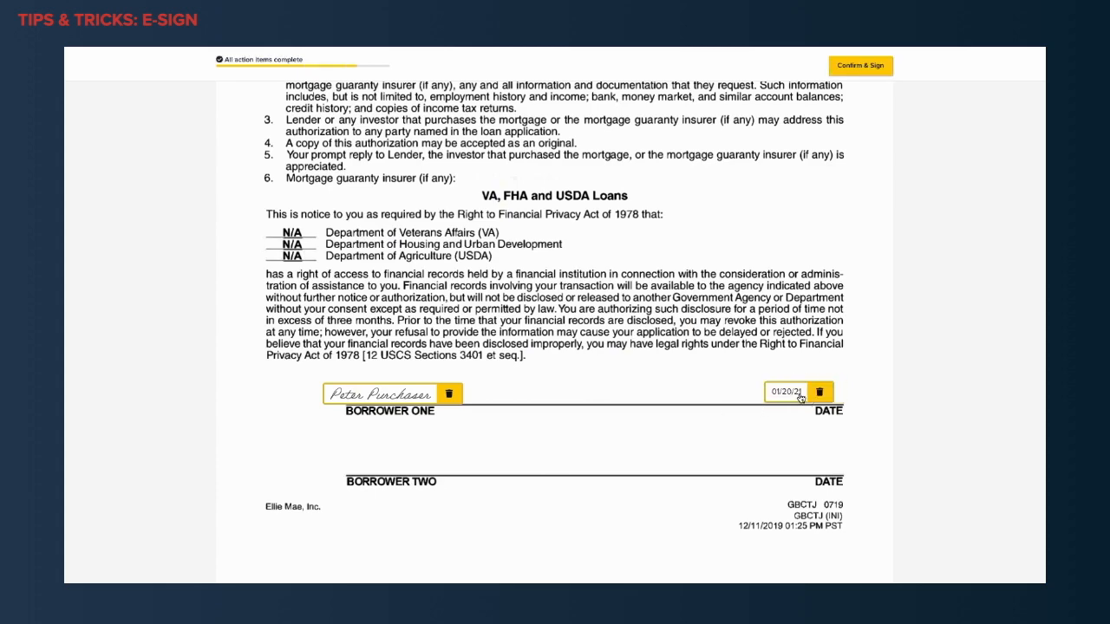
left_click(862, 65)
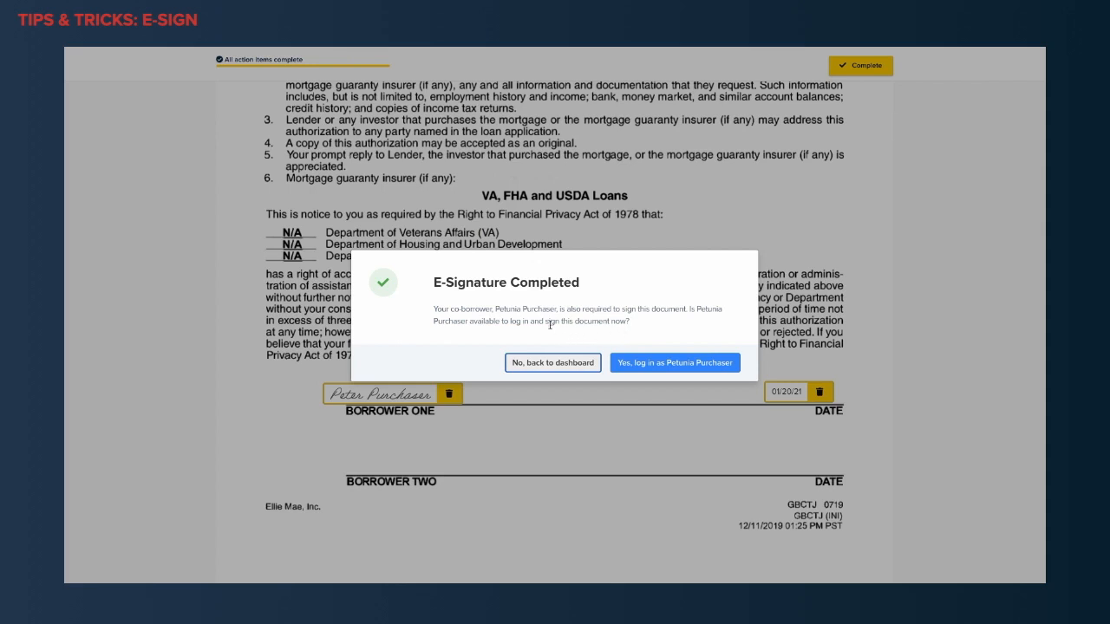
Log in as the co-borrower and save a typed full-name signature on the BORROWER TWO line, consenting to electronic business.
left_click(668, 369)
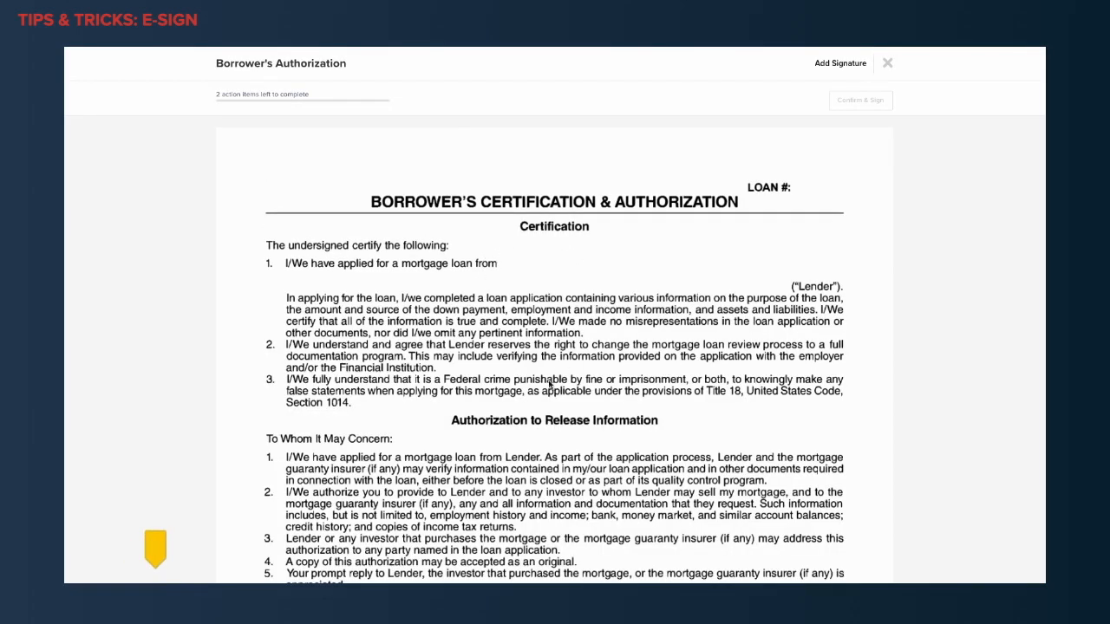
scroll(534, 396, "down", 2)
scroll(533, 396, "down", 5)
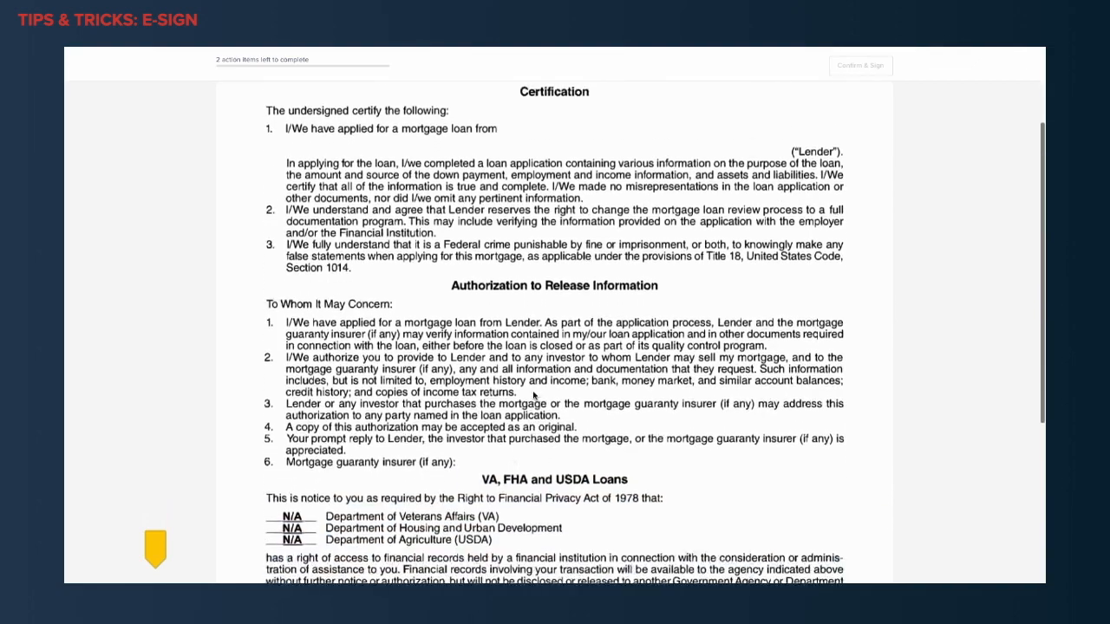
scroll(534, 395, "down", 4)
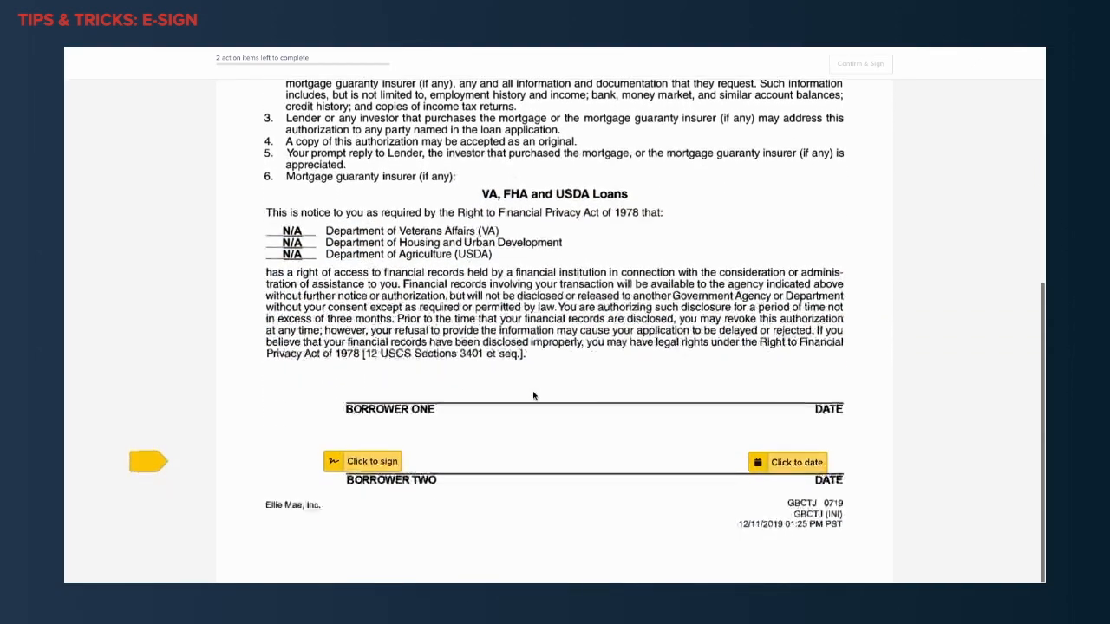
left_click(382, 465)
type("Petunia P")
type("lu")
type("rchaser")
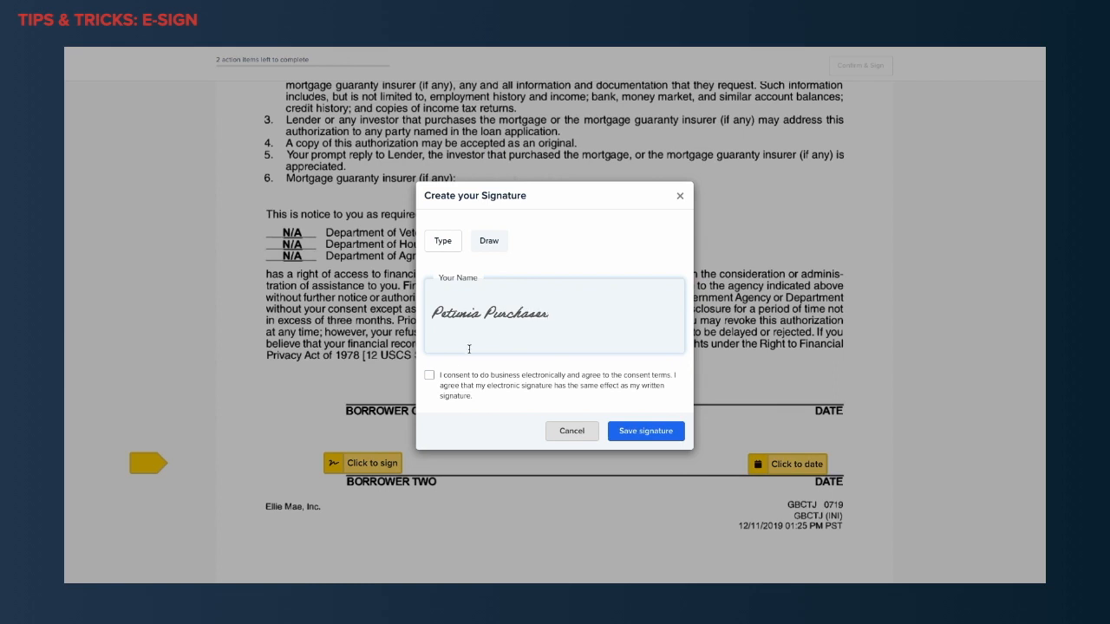
left_click(429, 376)
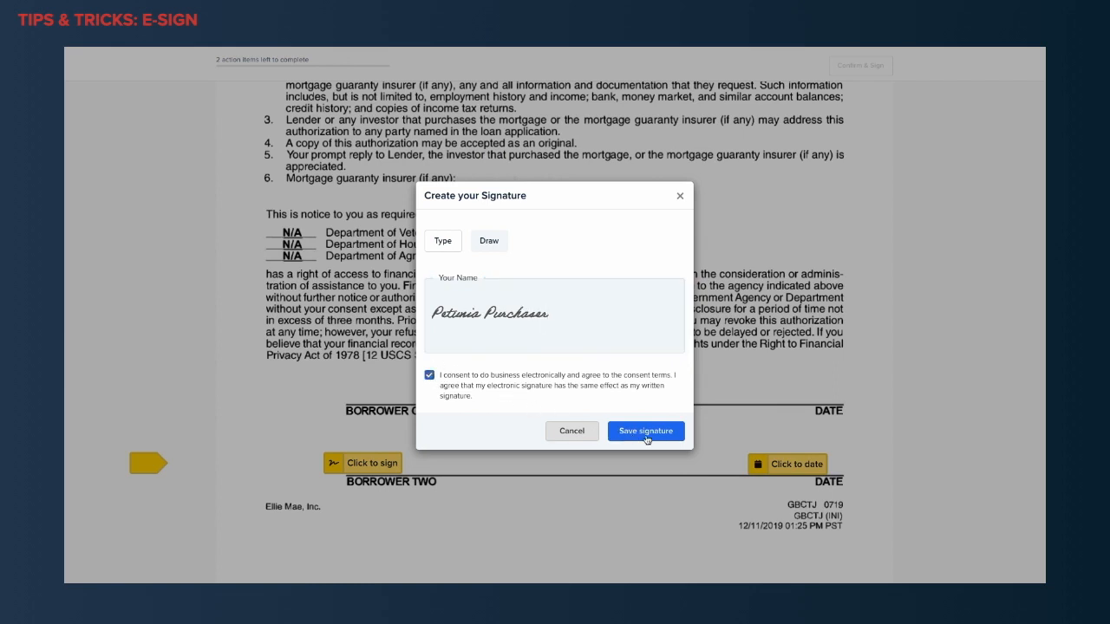
left_click(645, 439)
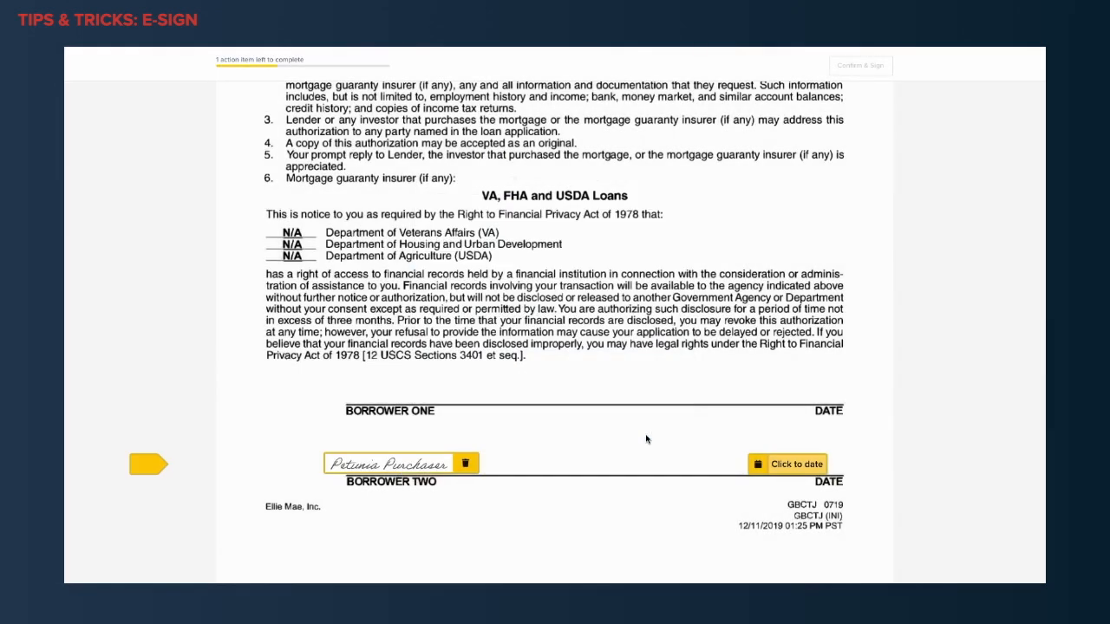
Fill in the date on the BORROWER TWO line, confirm the co-borrower's signing and return to the dashboard.
left_click(777, 465)
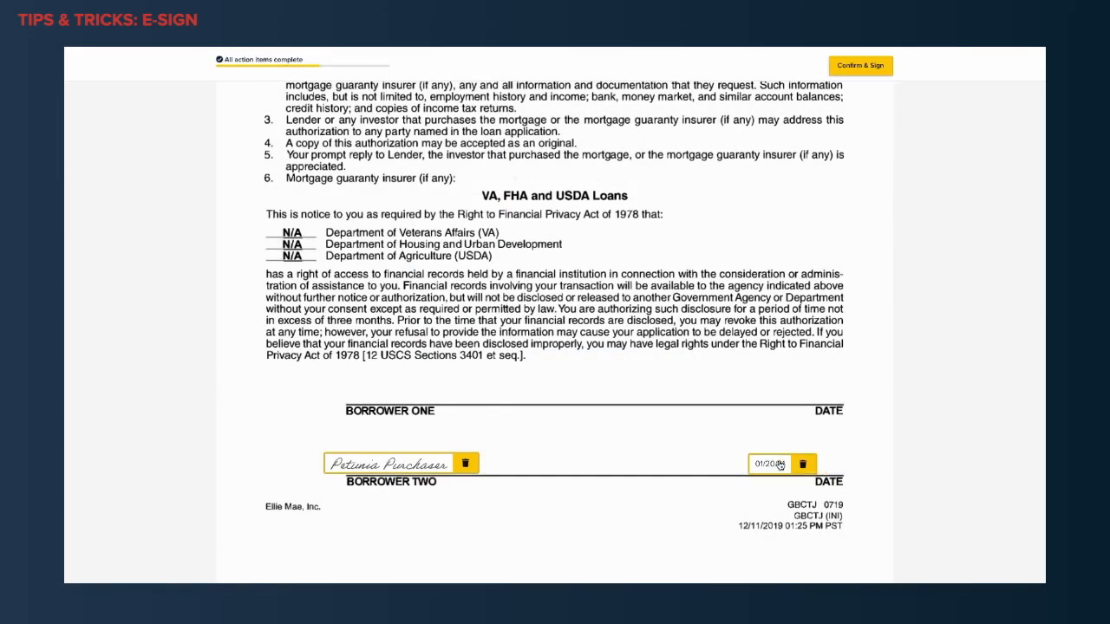
left_click(840, 70)
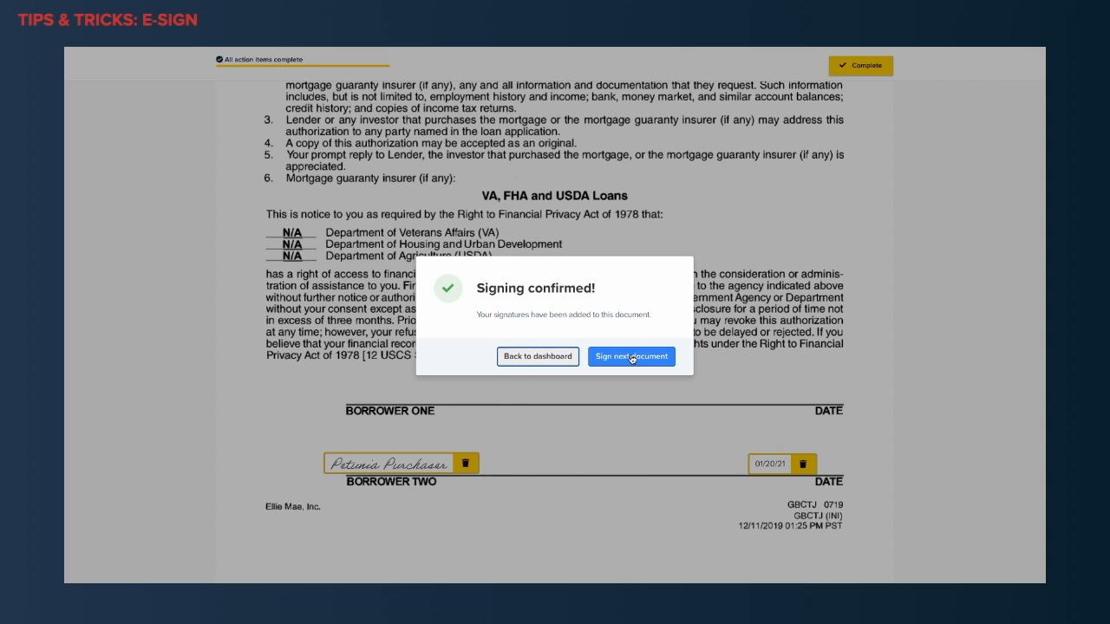
left_click(568, 363)
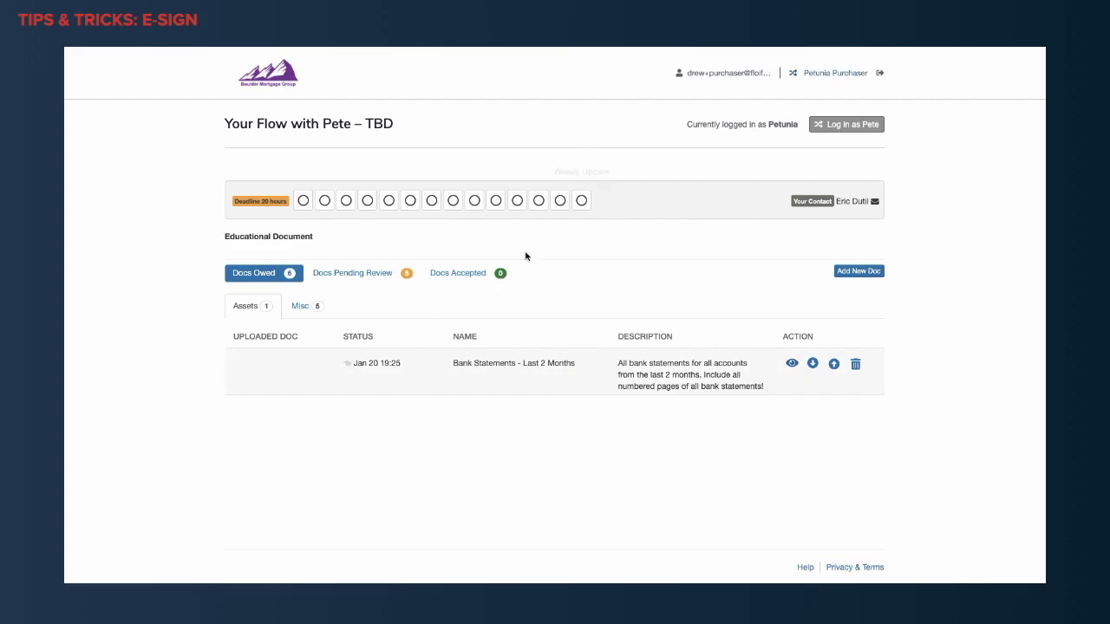
Examine the signed Borrower's Authorization among the documents pending review, including its signatures, dates and certificate of completion.
left_click(310, 312)
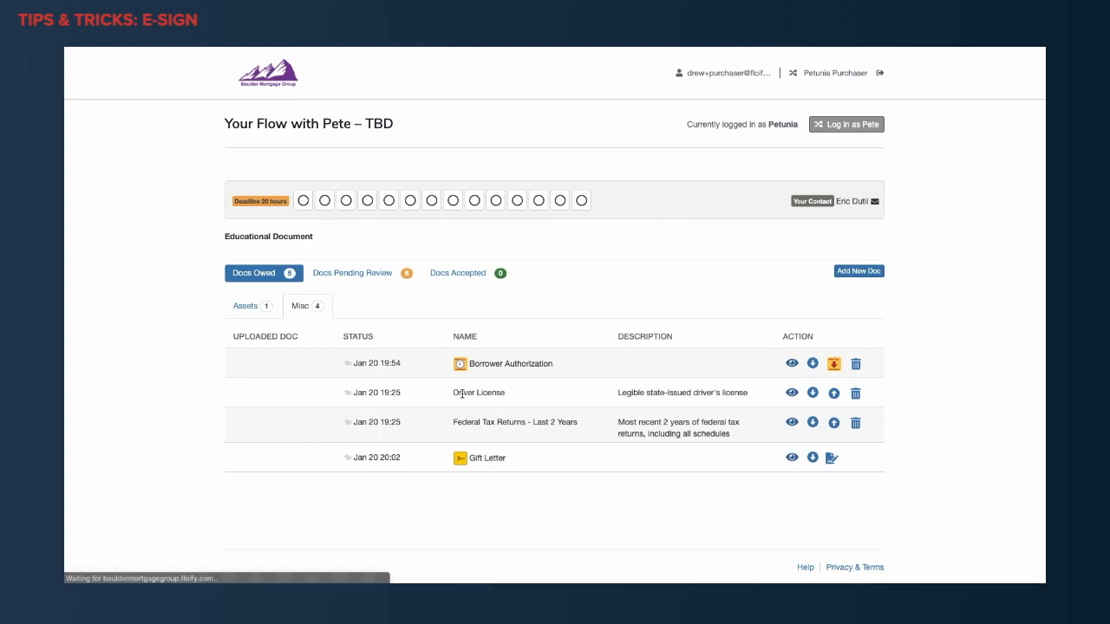
left_click(355, 274)
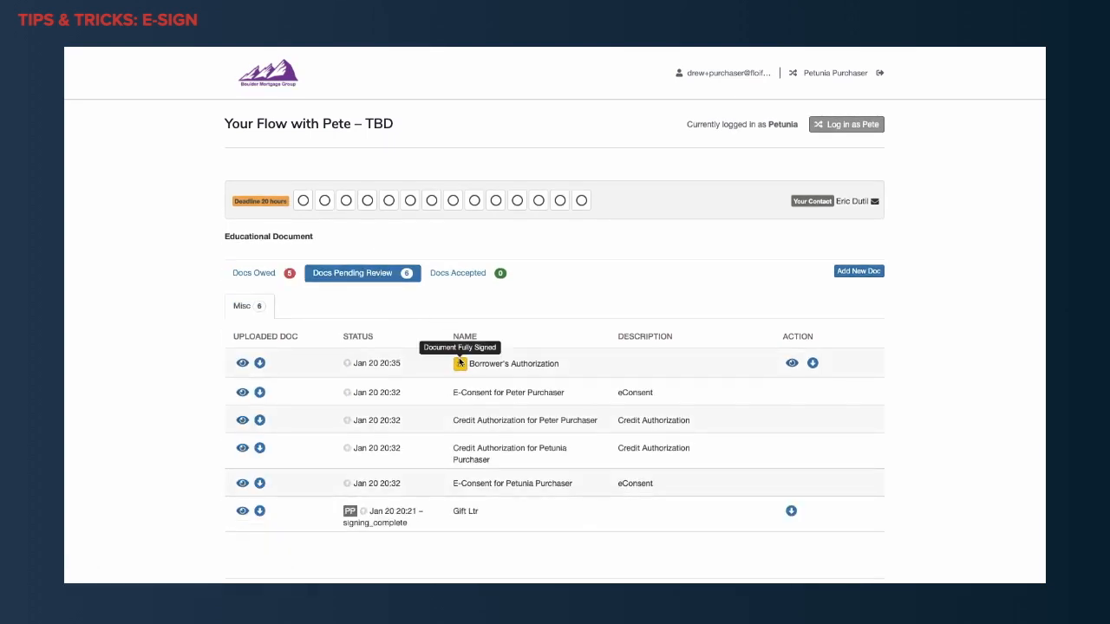
left_click(242, 364)
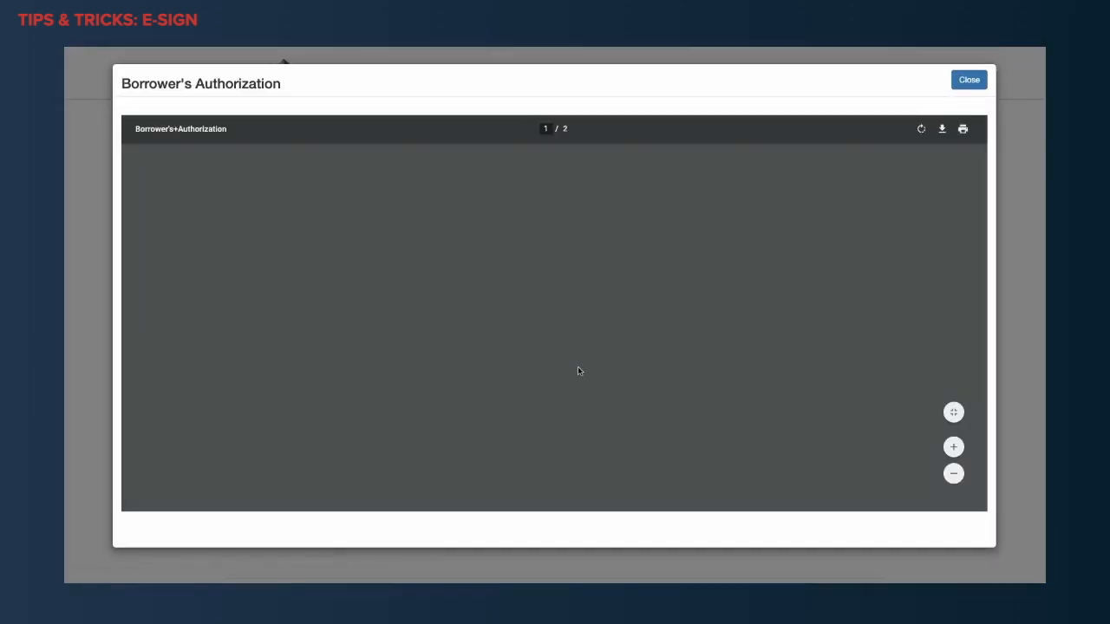
scroll(578, 372, "down", 4)
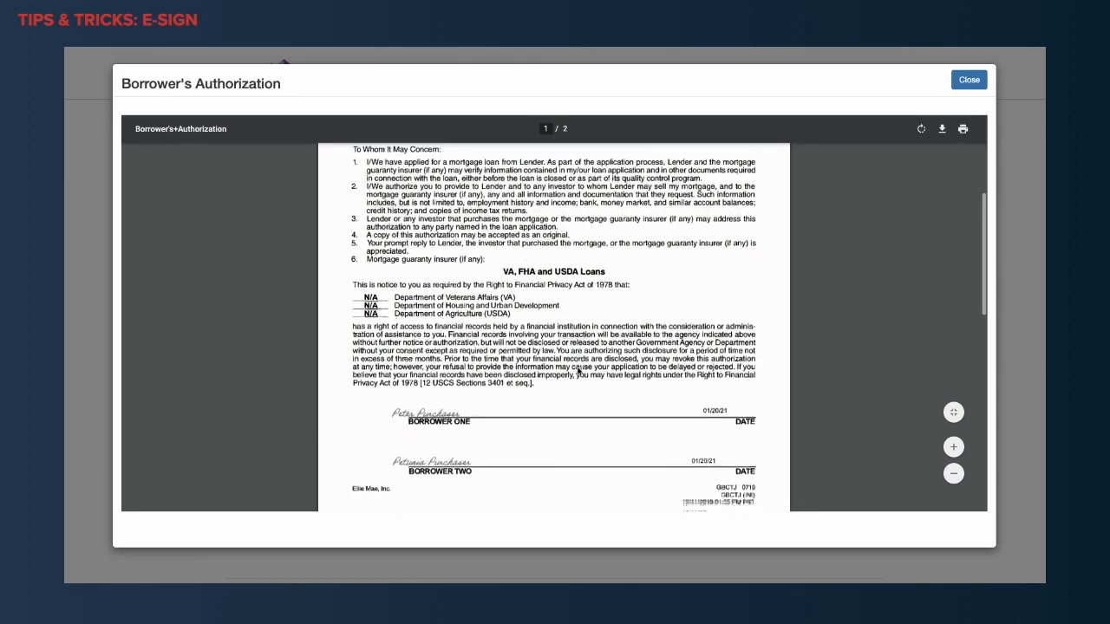
left_click_drag(471, 339, 392, 331)
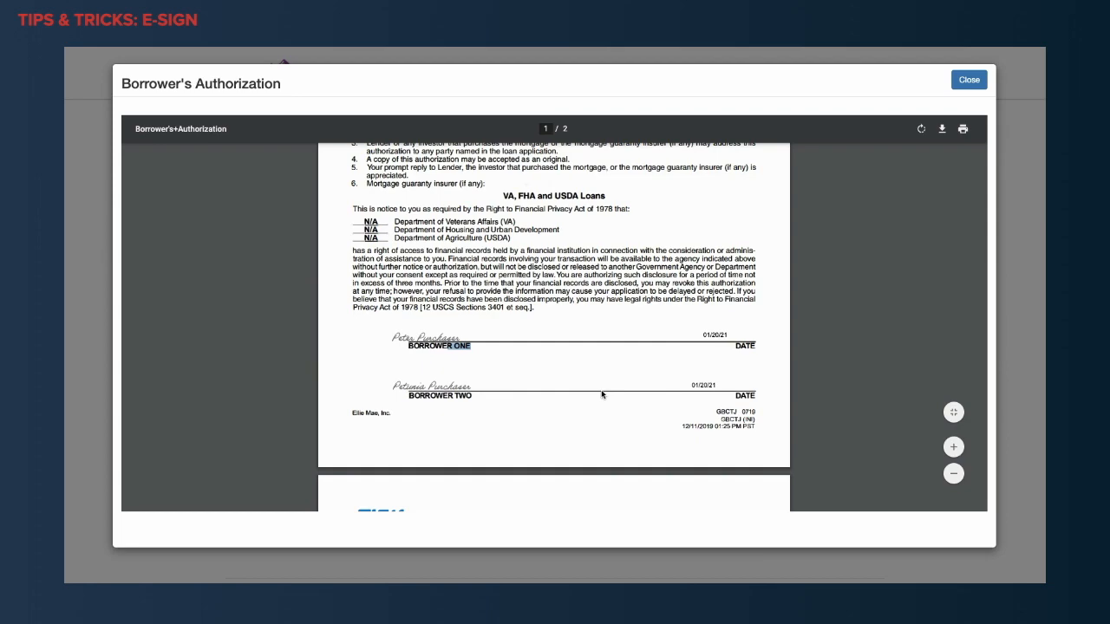
scroll(602, 395, "up", 1)
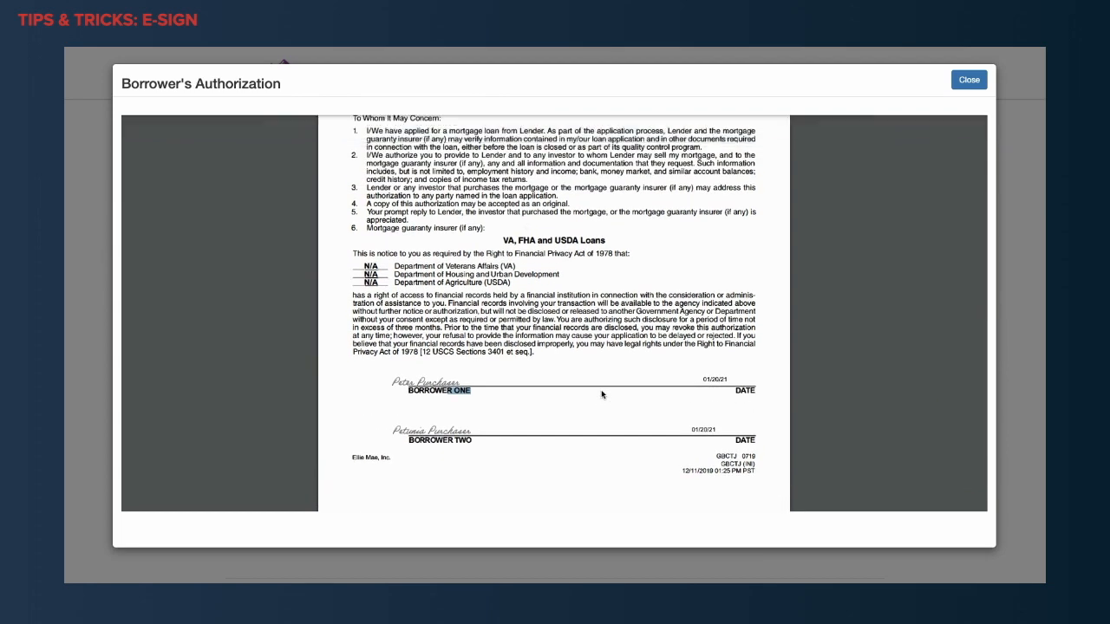
scroll(602, 394, "down", 2)
scroll(602, 395, "down", 5)
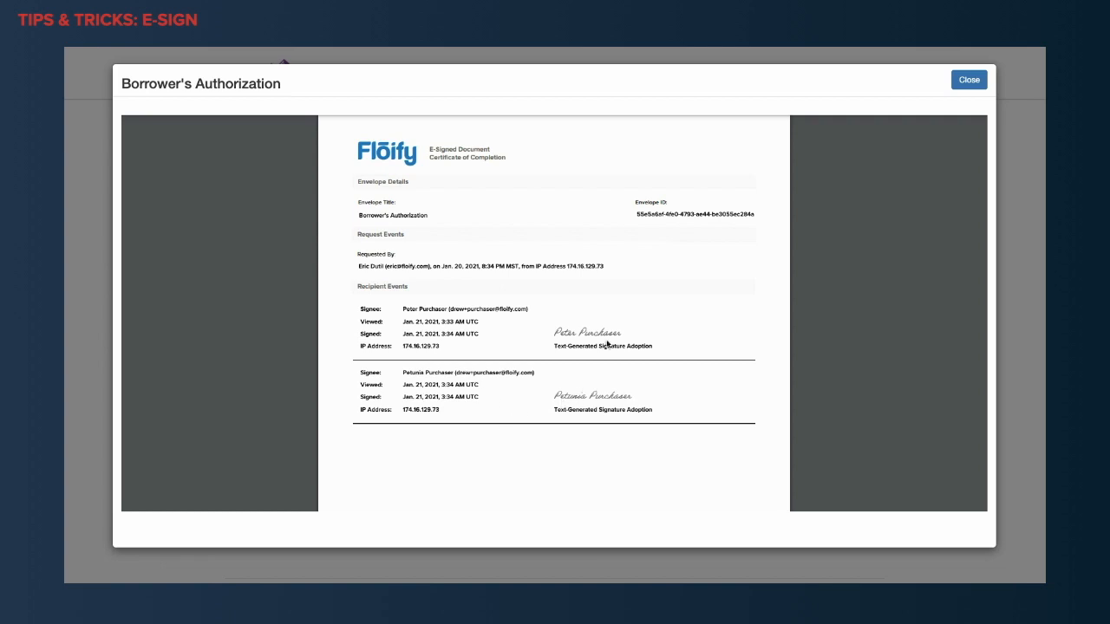
scroll(546, 240, "down", 3)
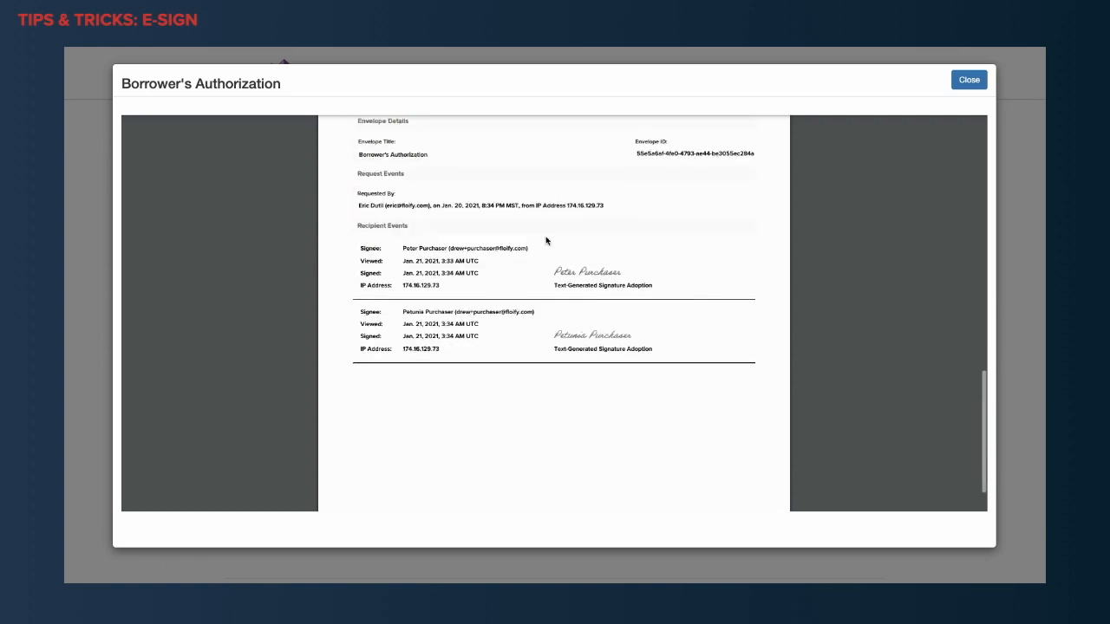
scroll(547, 240, "up", 5)
scroll(546, 241, "up", 5)
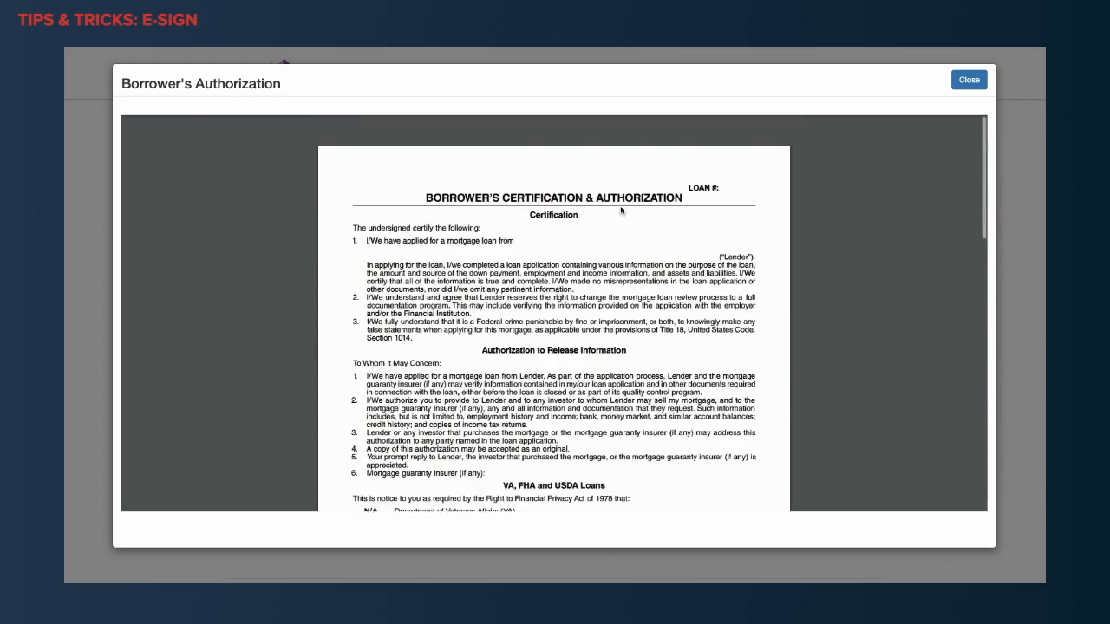
left_click(969, 80)
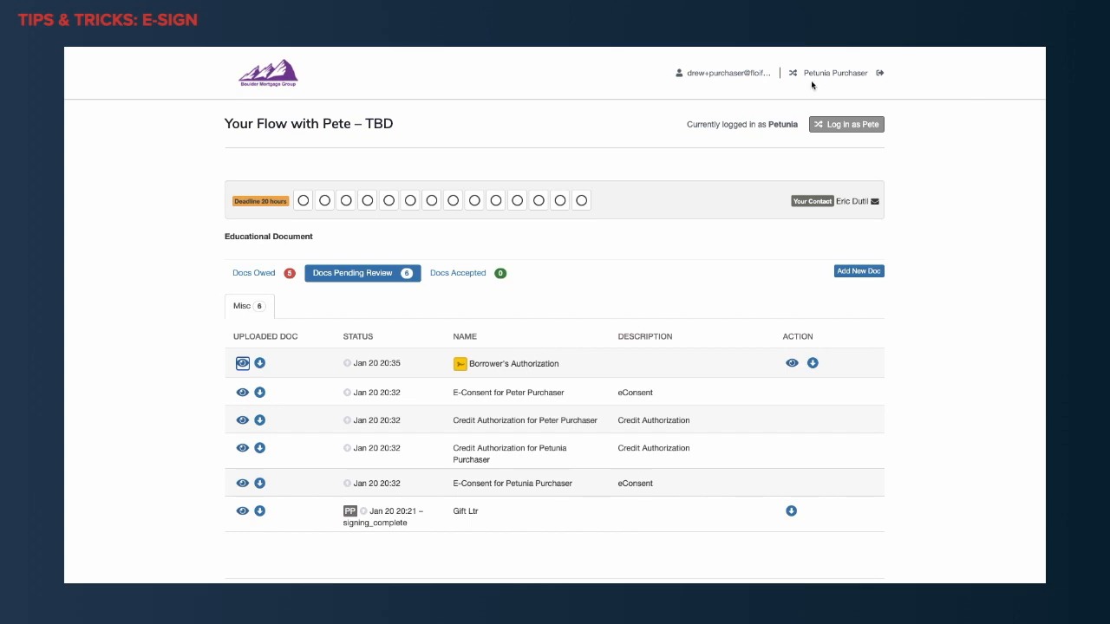
Open the Borrower Authorization for DocuSign signing from the owed Misc documents and agree to use electronic records and signatures.
left_click(264, 276)
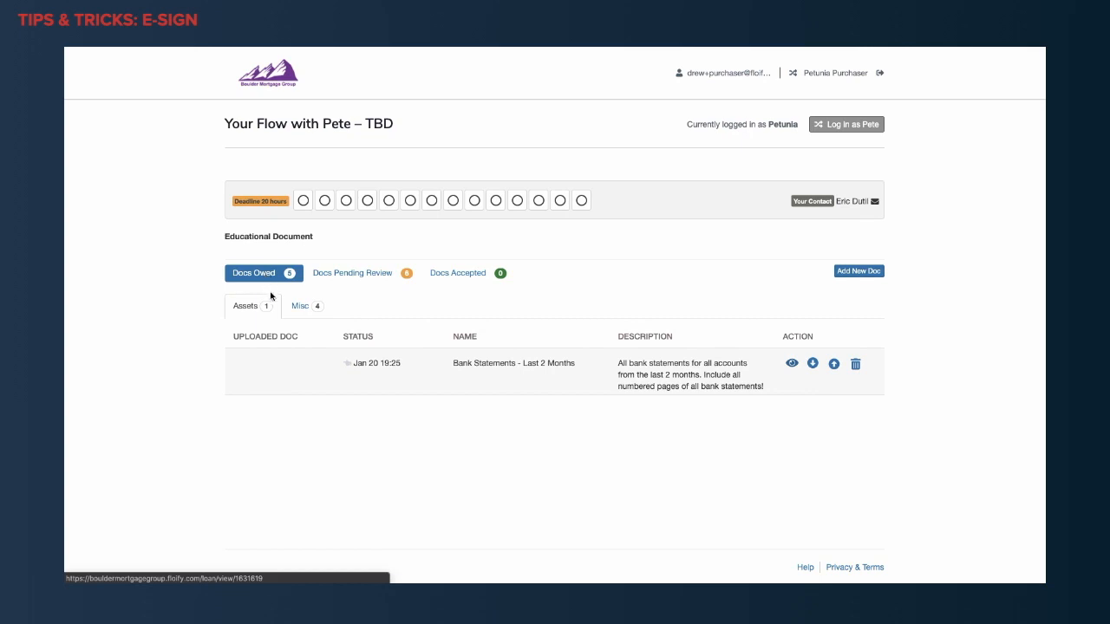
left_click(300, 306)
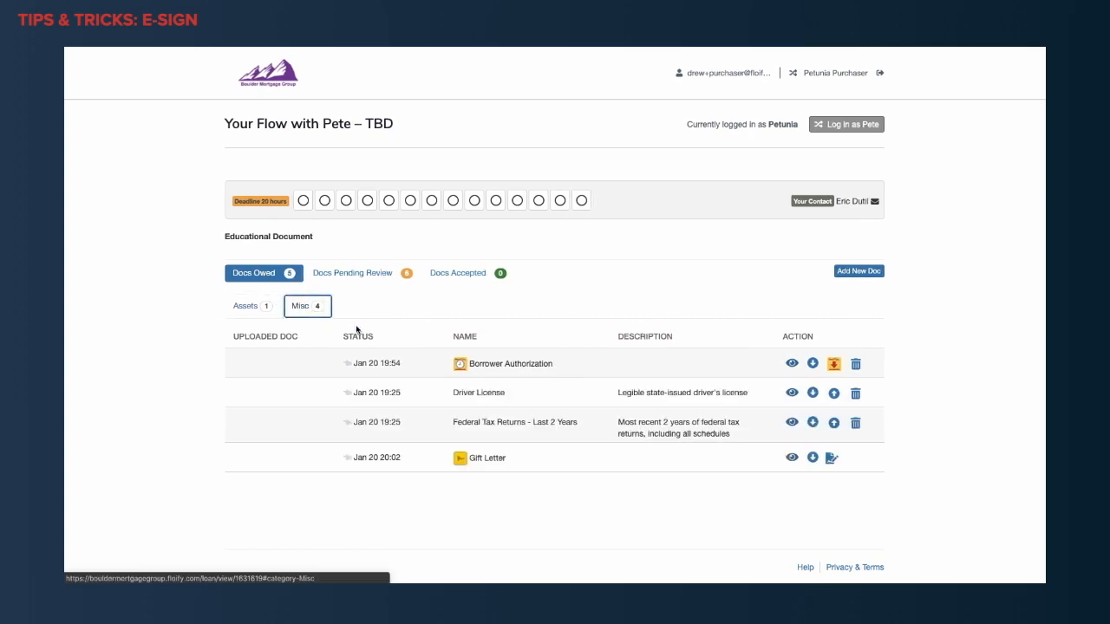
mouse_move(457, 368)
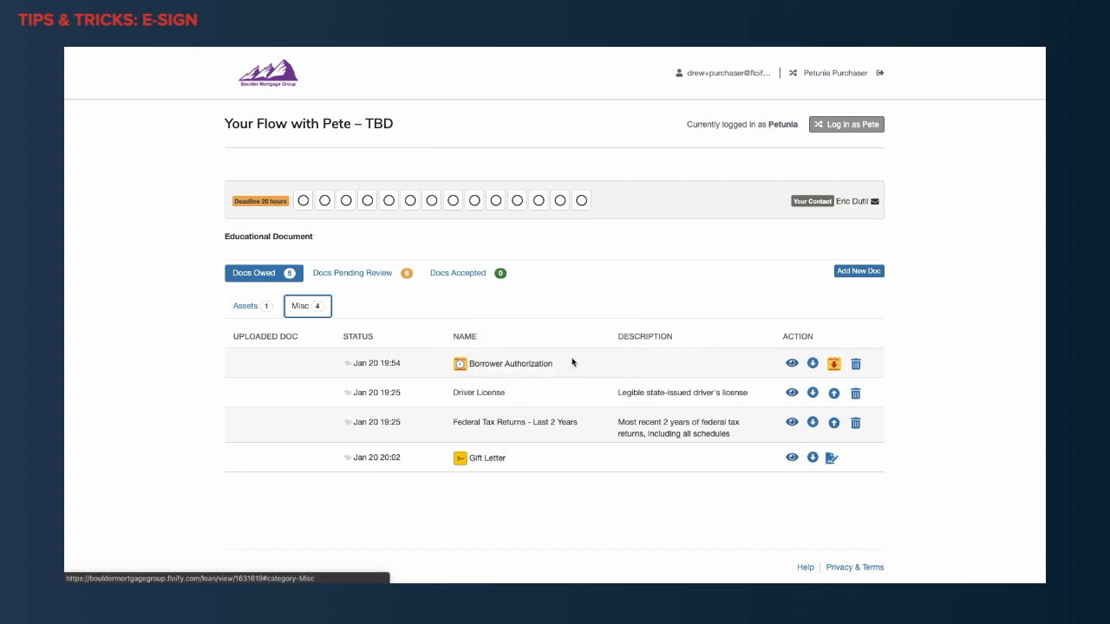
left_click(833, 366)
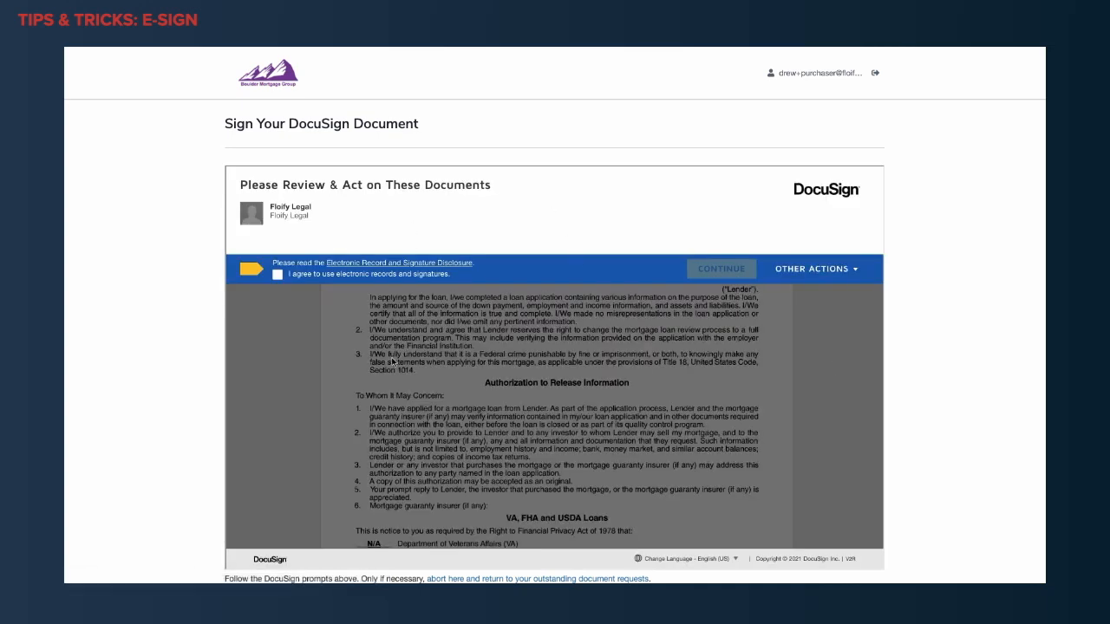
left_click(279, 276)
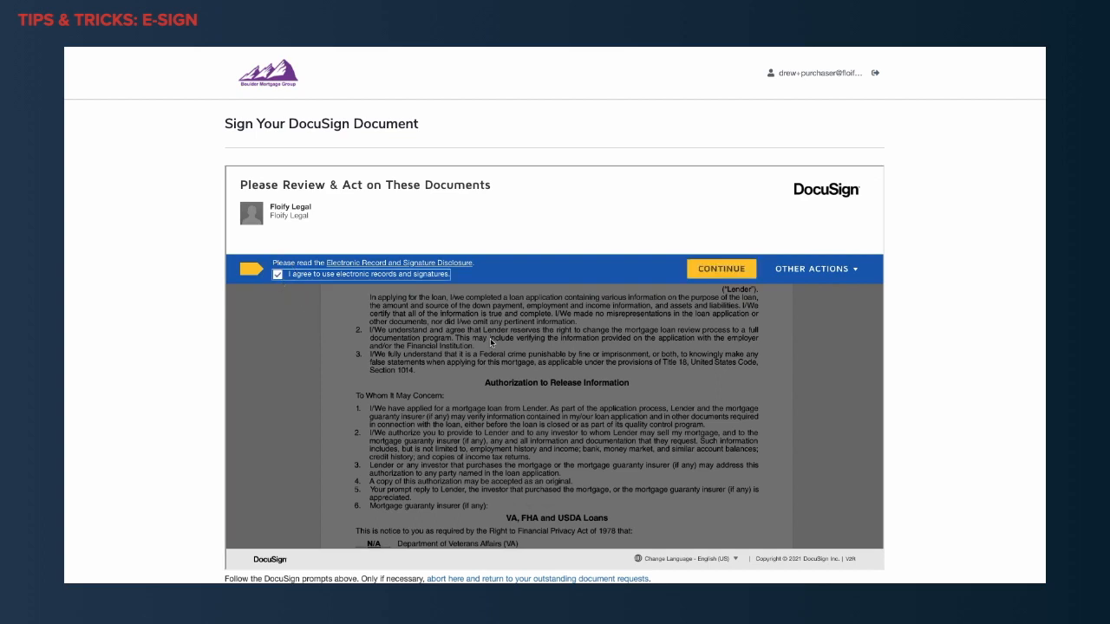
left_click(698, 269)
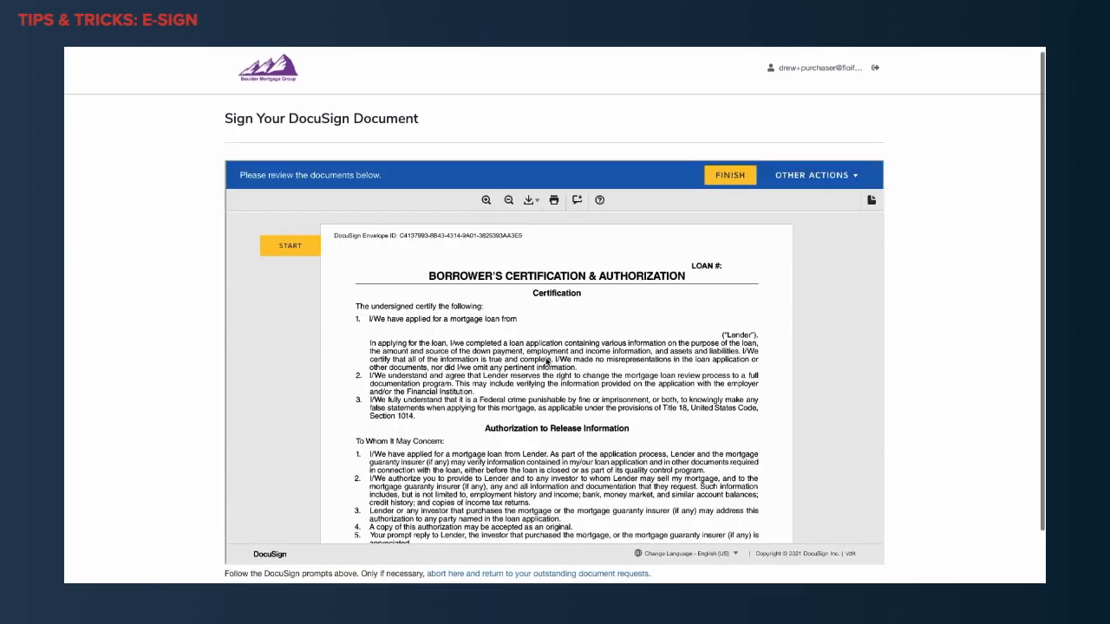
Sign the BORROWER TWO line with the co-borrower's adopted preset-style signature and finish the DocuSign document.
scroll(513, 385, "down", 3)
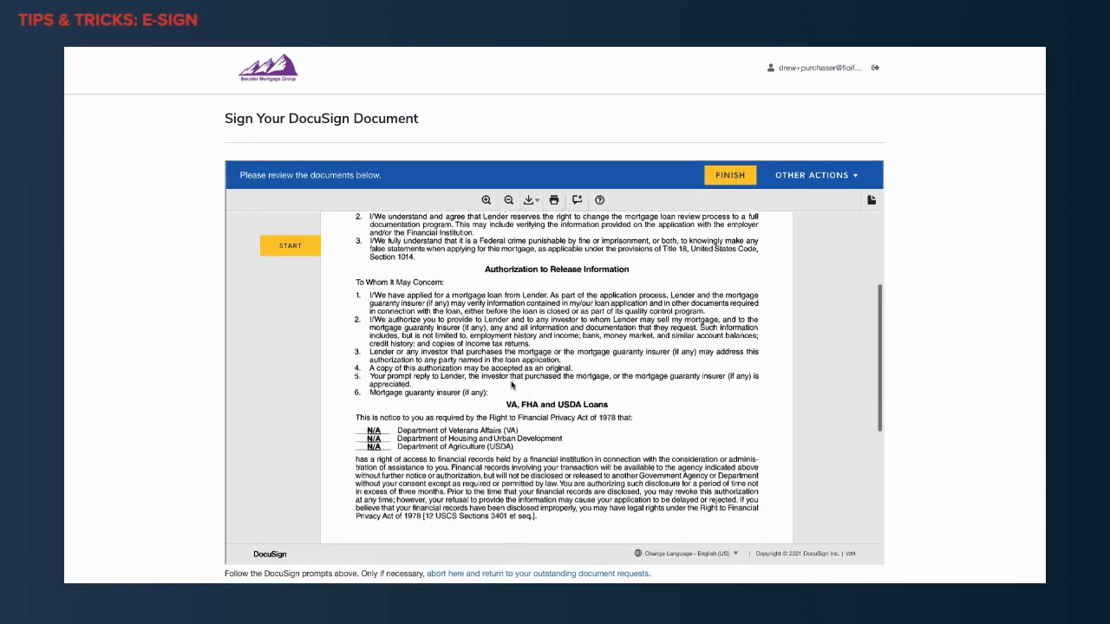
left_click(284, 251)
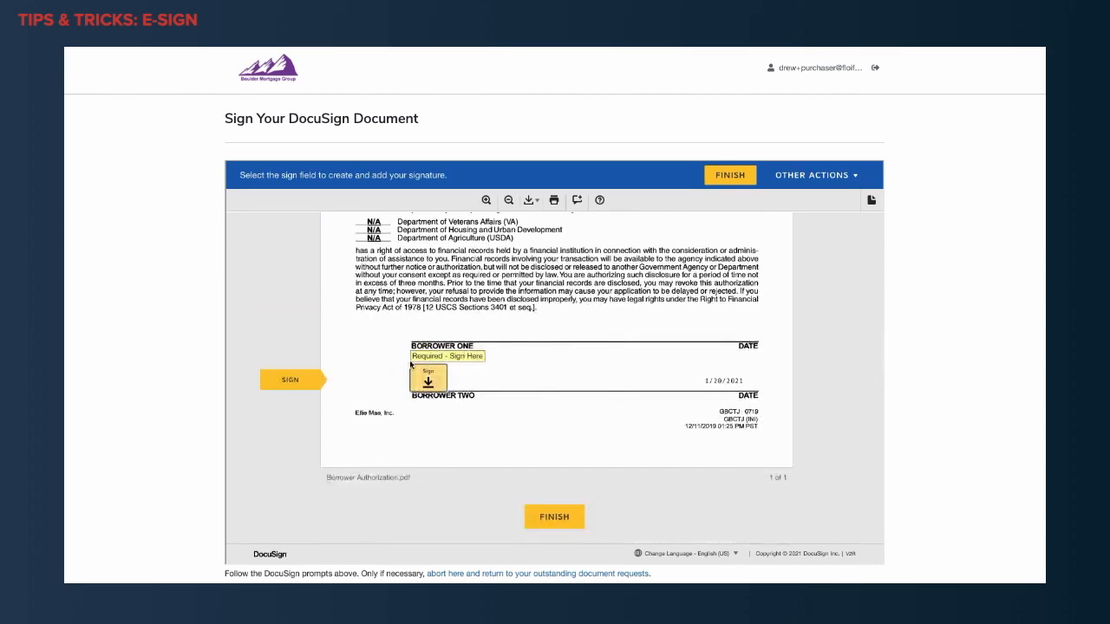
left_click(425, 379)
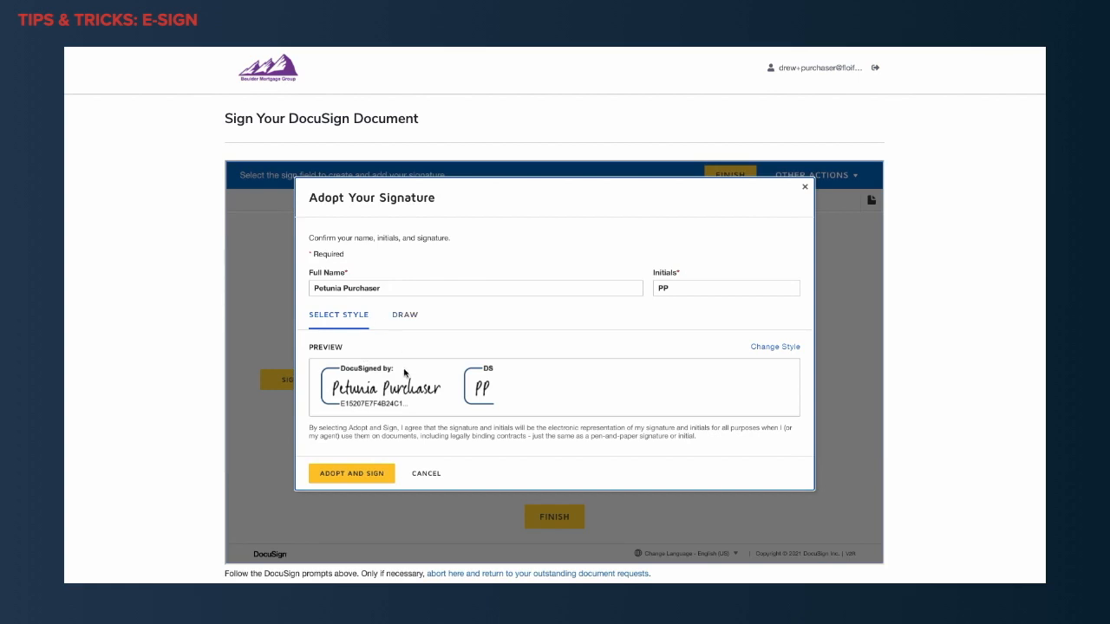
left_click(352, 474)
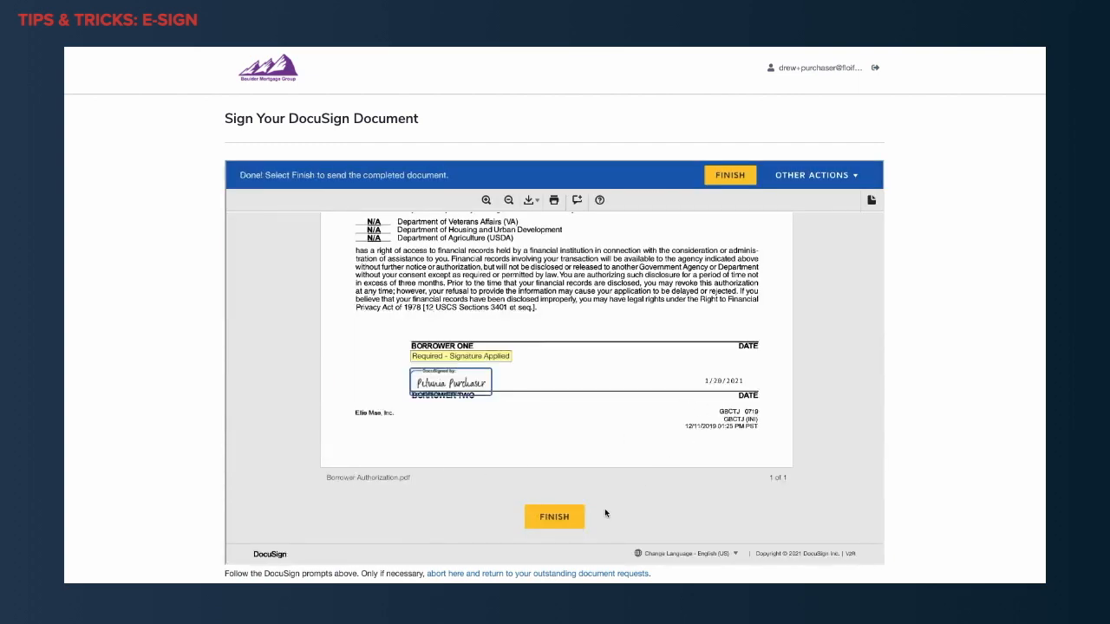
left_click(562, 518)
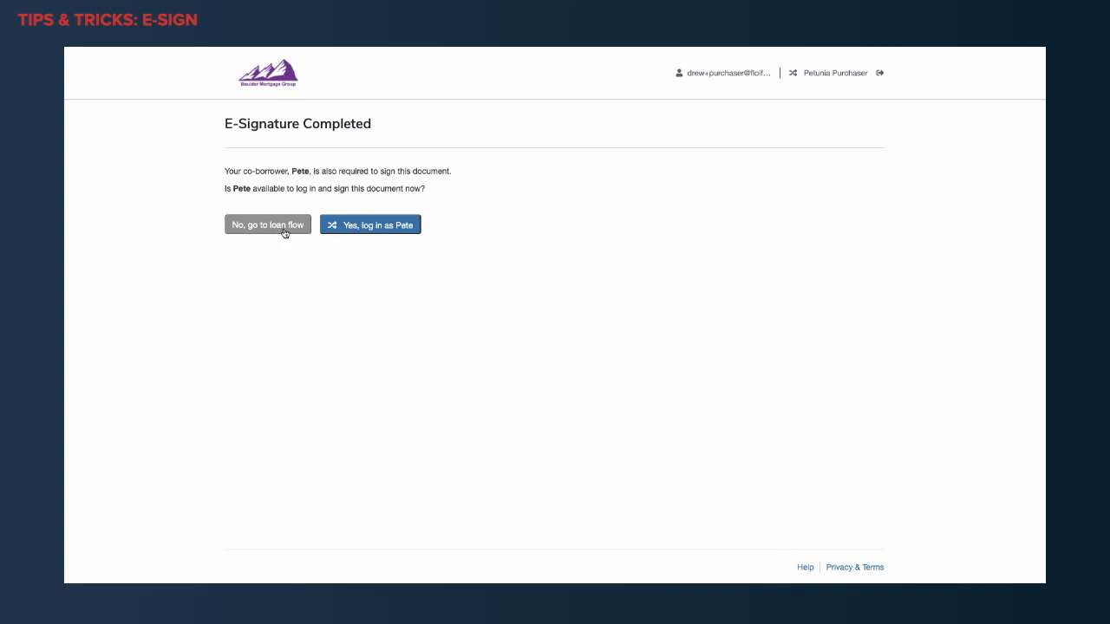
Log in as the primary borrower for the same DocuSign document and agree to use electronic records and signatures.
left_click(394, 226)
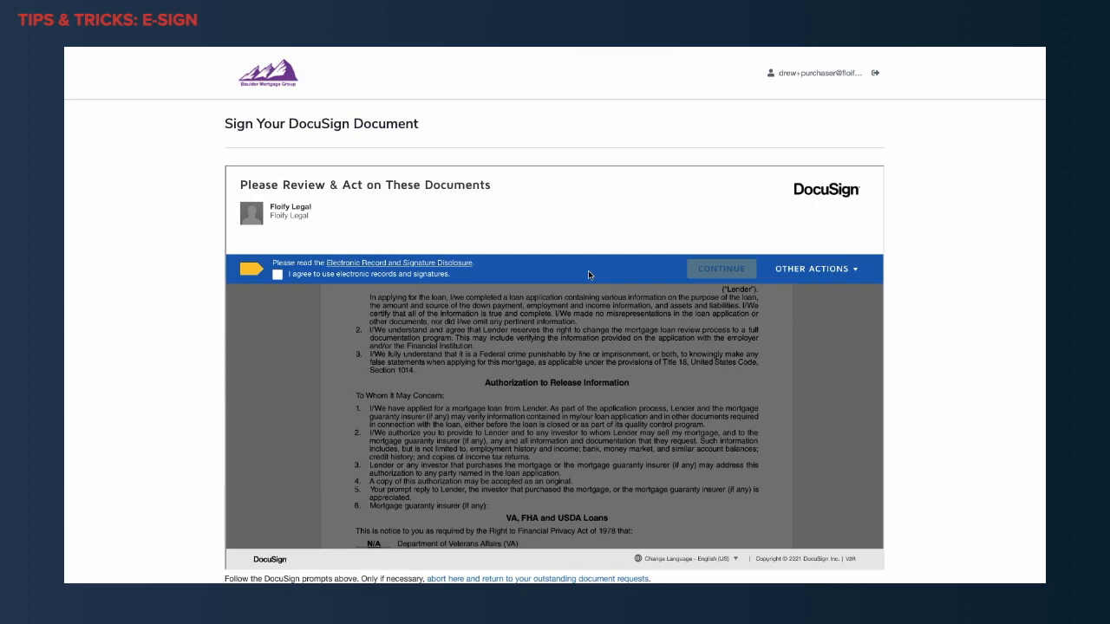
left_click(279, 276)
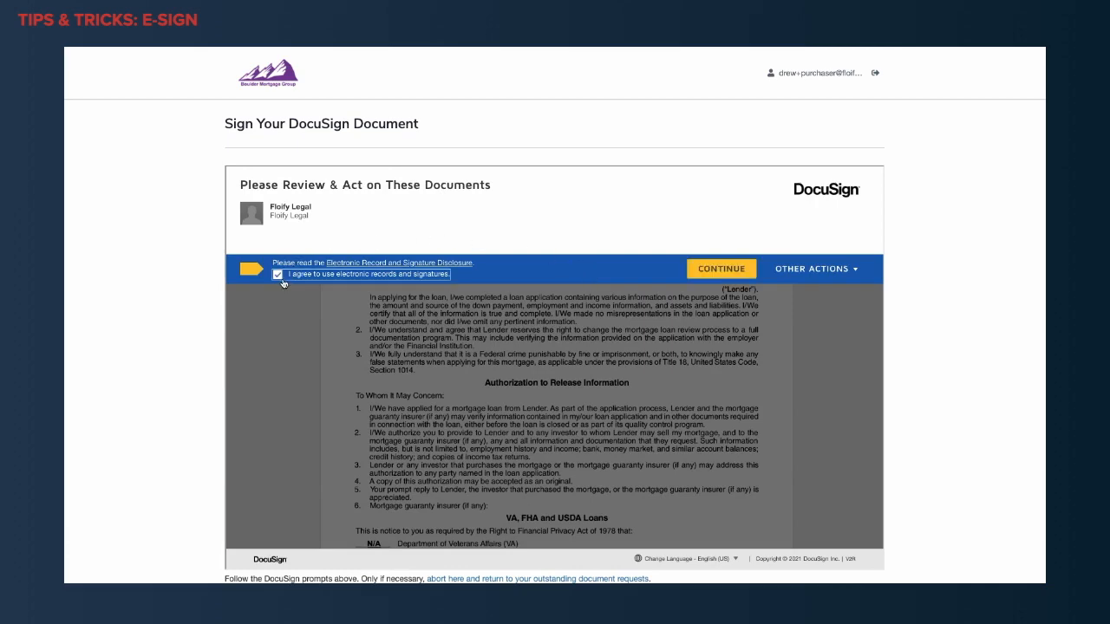
left_click(711, 274)
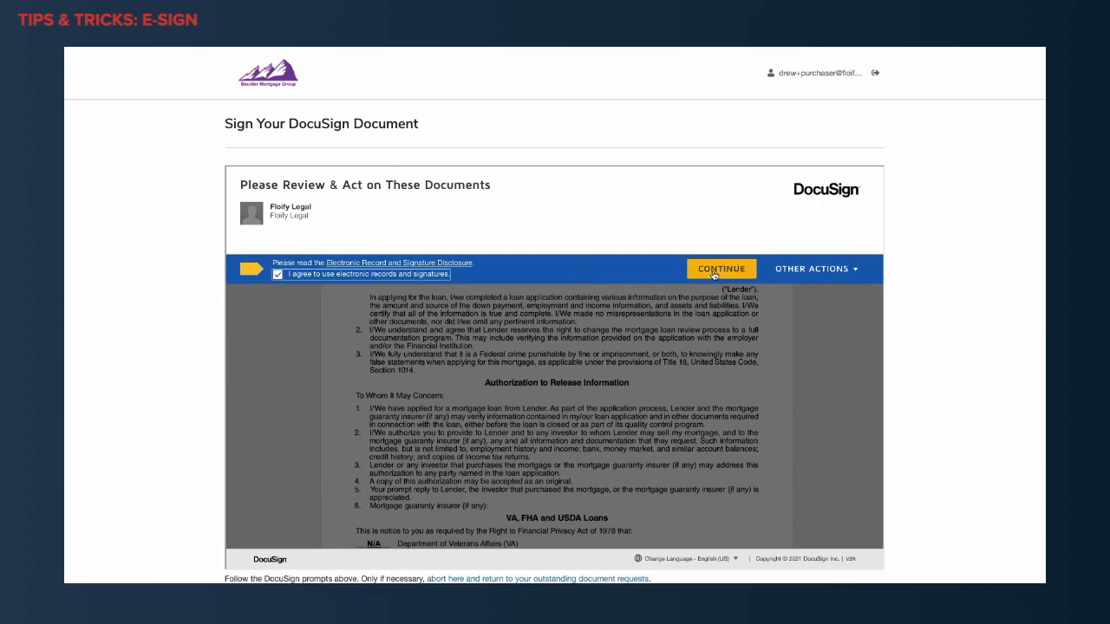
Adopt the primary borrower's preset-style signature and apply it to the BORROWER ONE line.
left_click(291, 251)
left_click(413, 382)
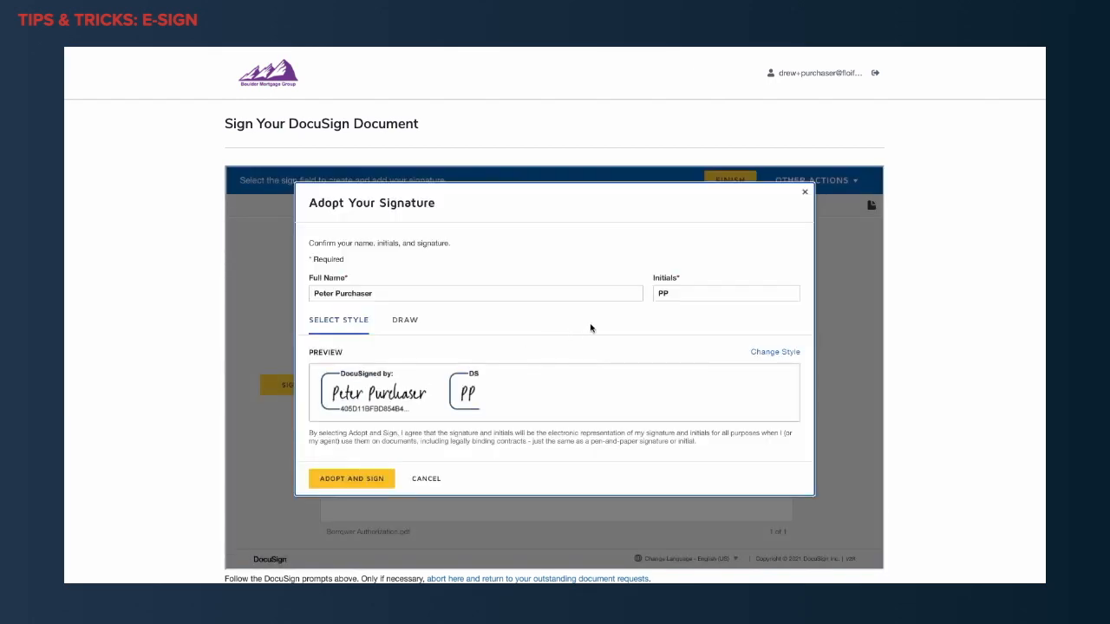
left_click(370, 482)
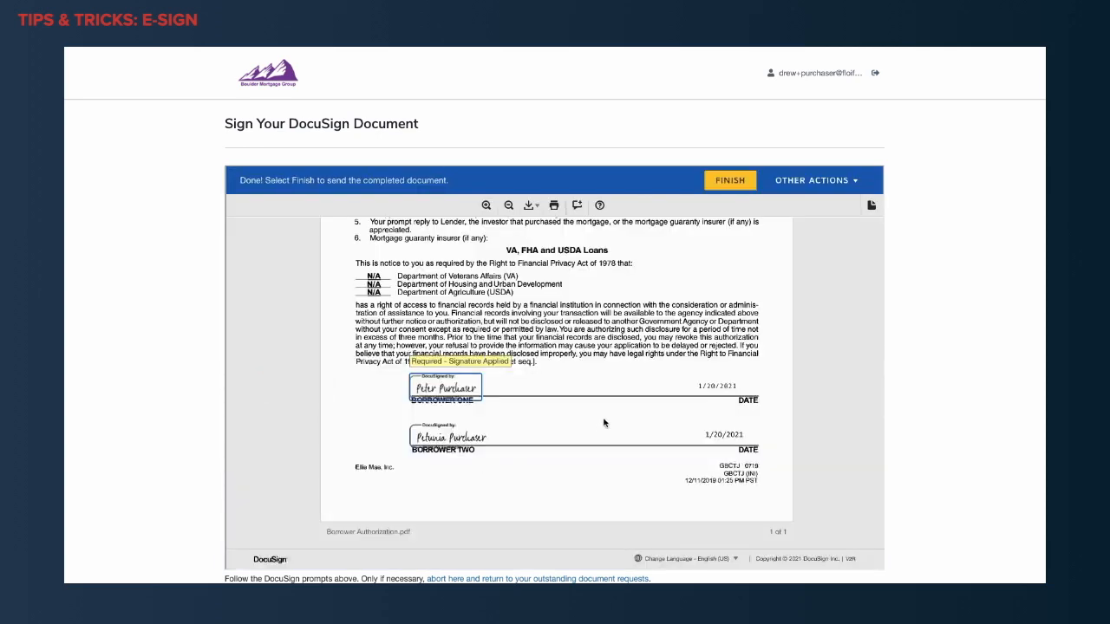
Finish the DocuSign document as the primary borrower and show the documents pending review.
left_click(717, 186)
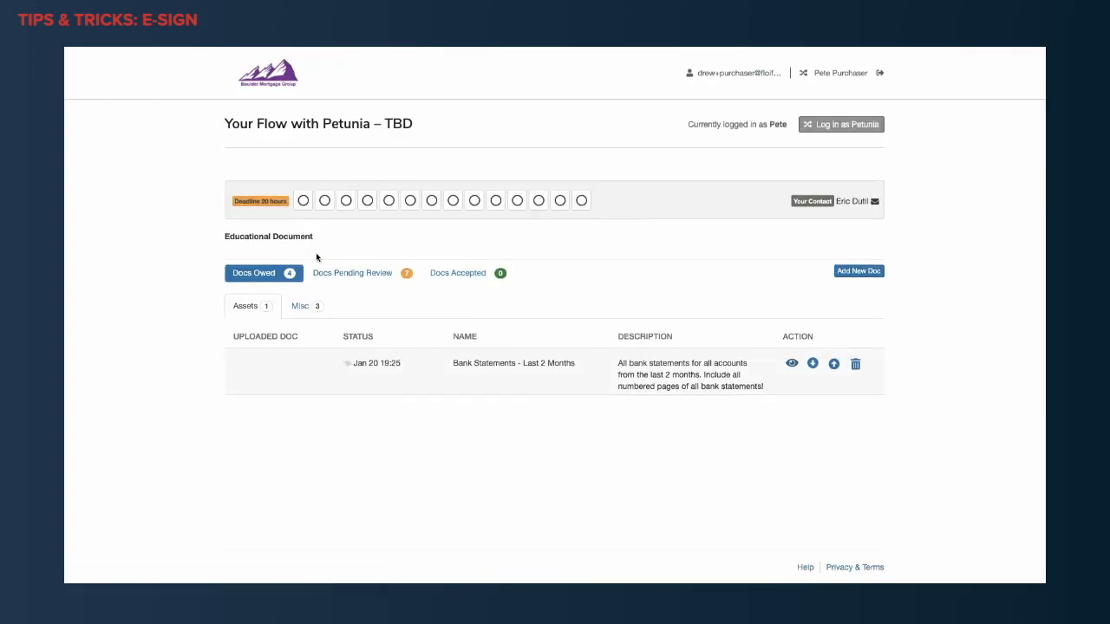
left_click(330, 276)
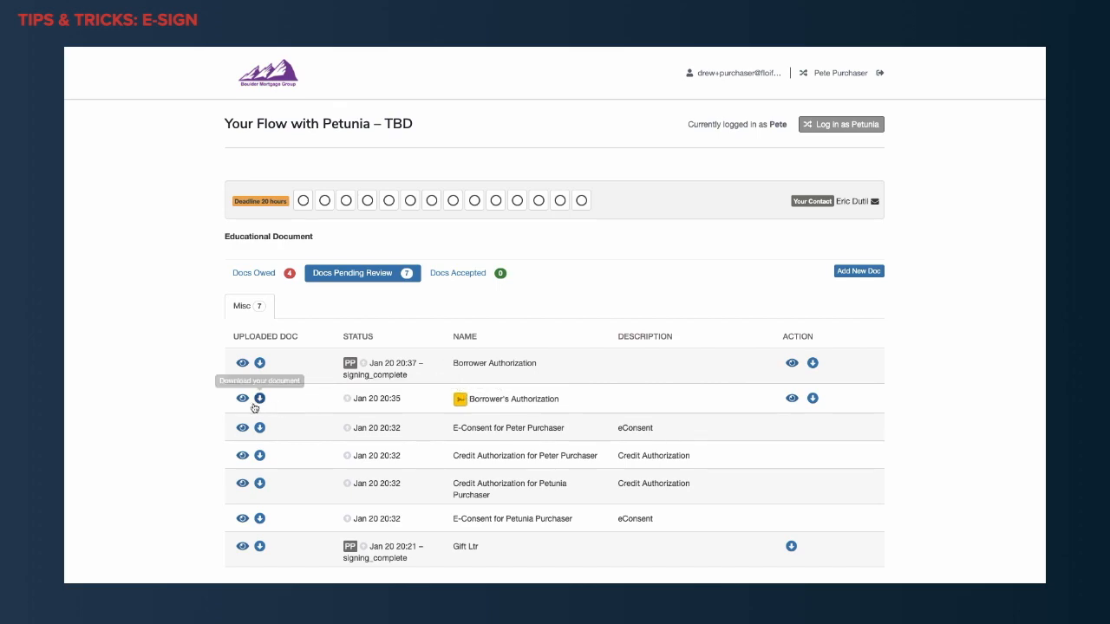
Review the signed Floify E-Sign Borrower's Authorization, including both signatures and its Certificate of Completion, and close the preview.
left_click(242, 399)
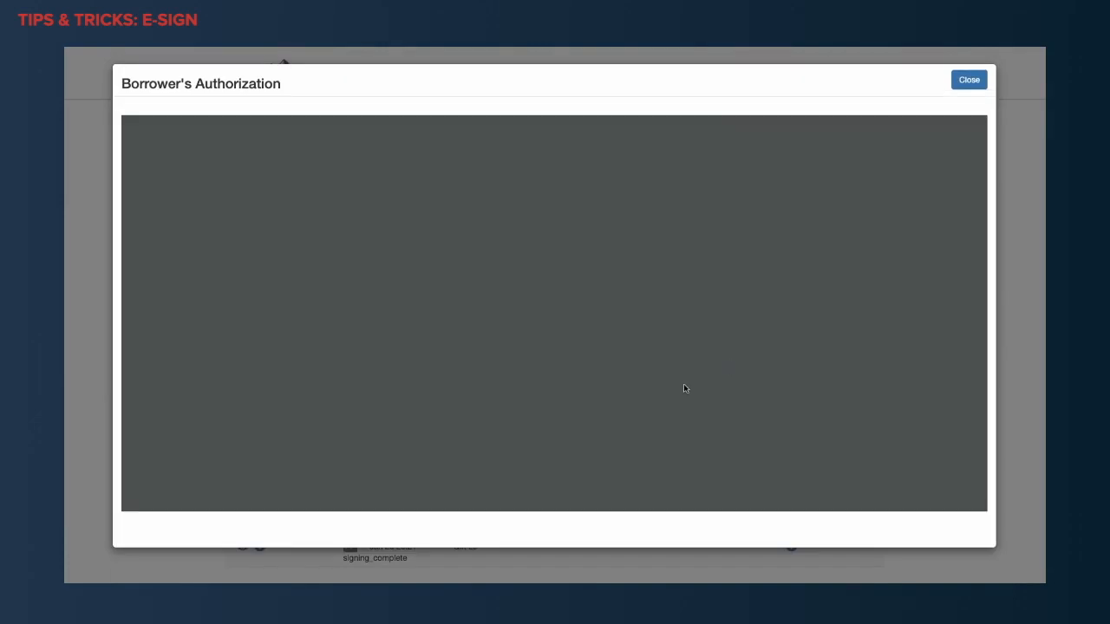
scroll(724, 366, "down", 5)
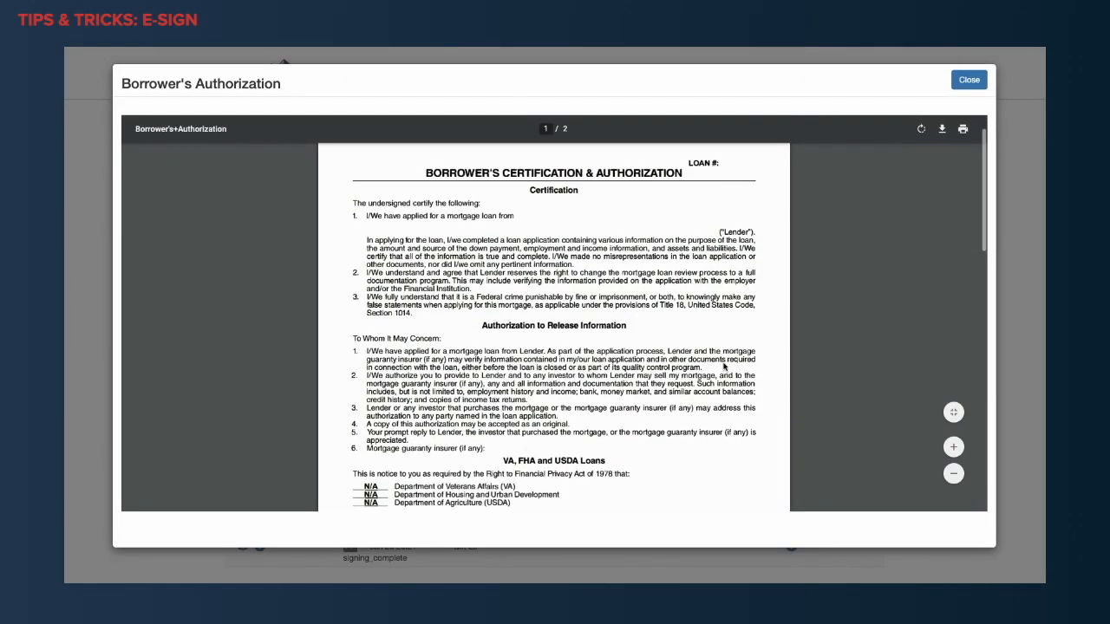
scroll(724, 366, "down", 3)
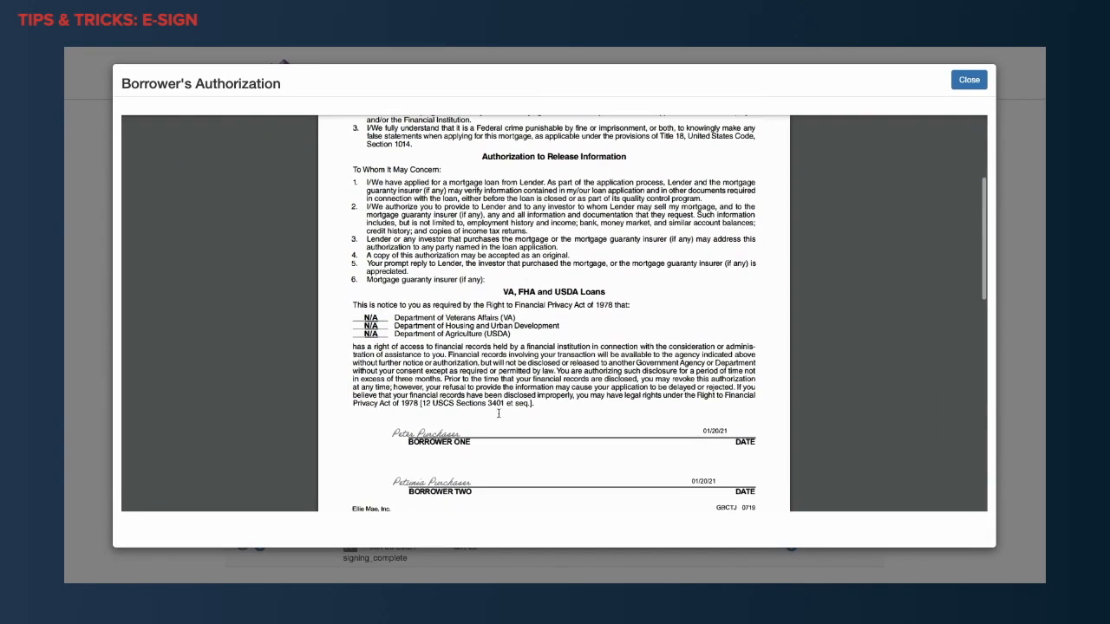
scroll(618, 441, "down", 9)
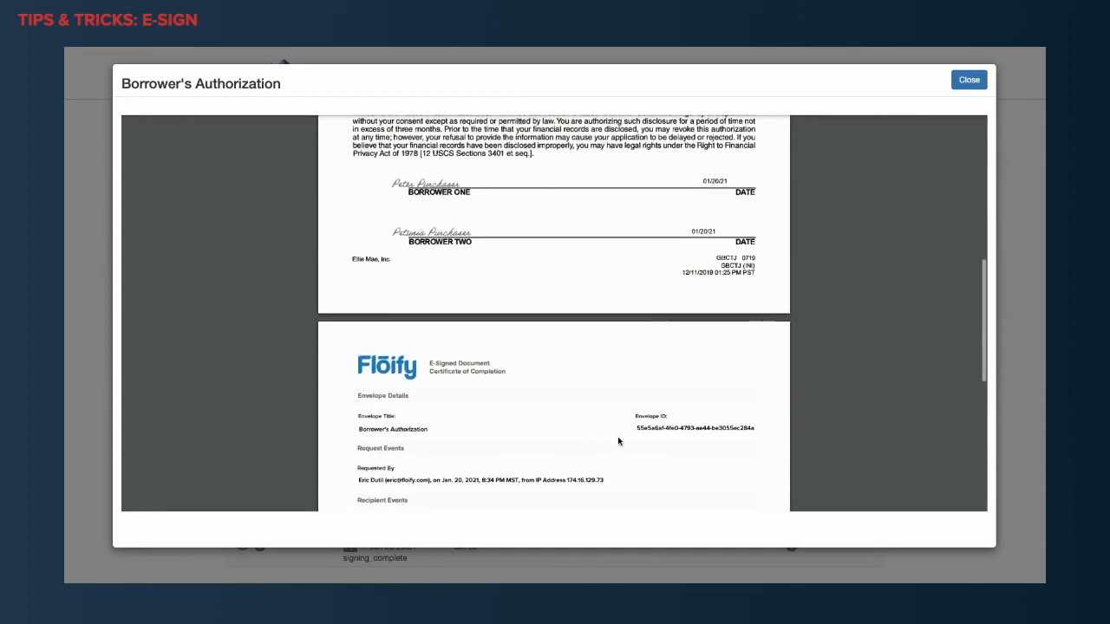
scroll(619, 442, "down", 3)
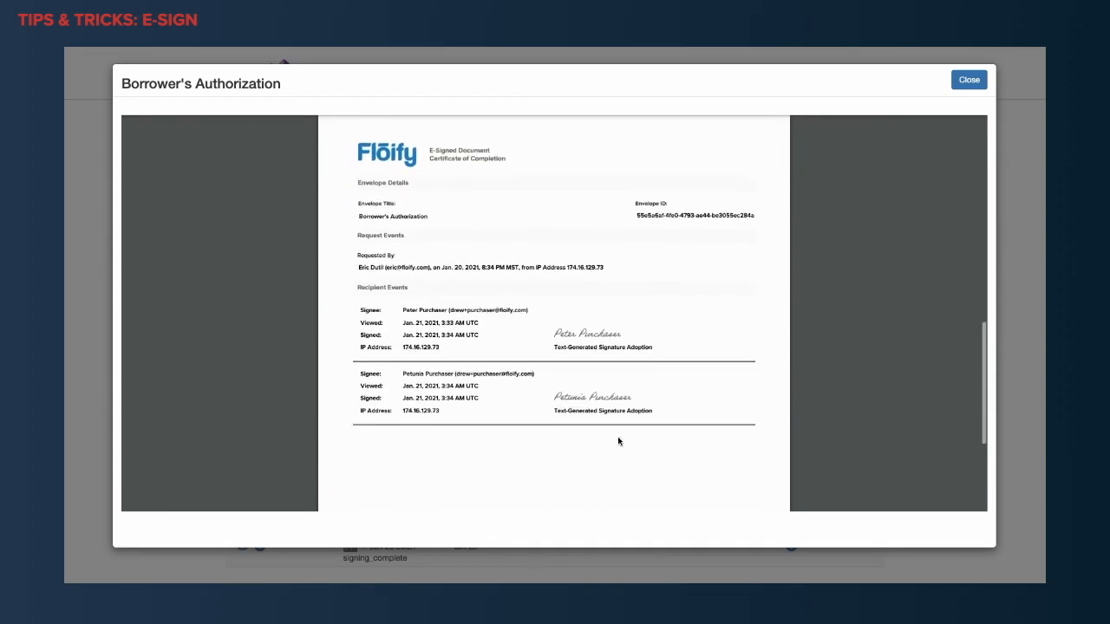
left_click(961, 84)
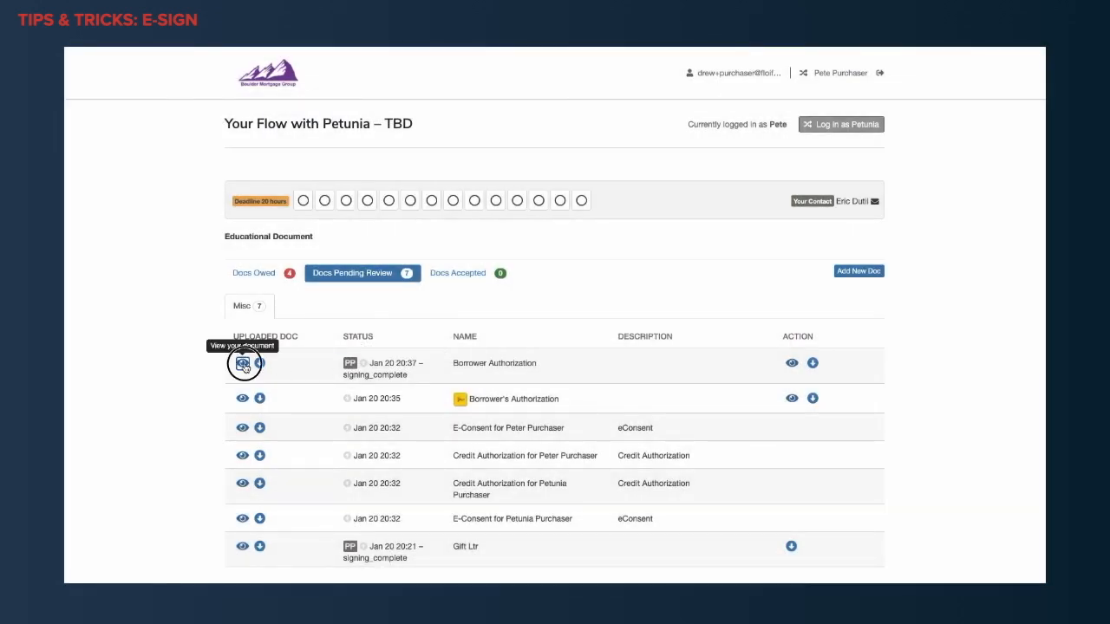
View the DocuSign-signed Borrower Authorization and examine its signatures and the enlarged Certificate Of Completion with signer events and timestamps.
left_click(244, 368)
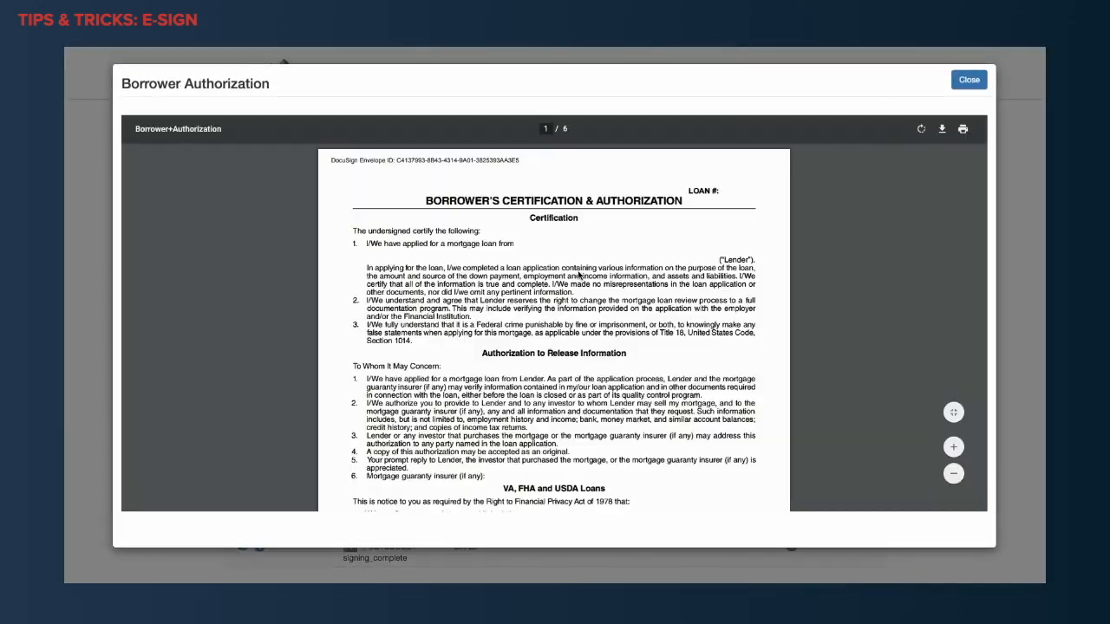
scroll(601, 345, "down", 8)
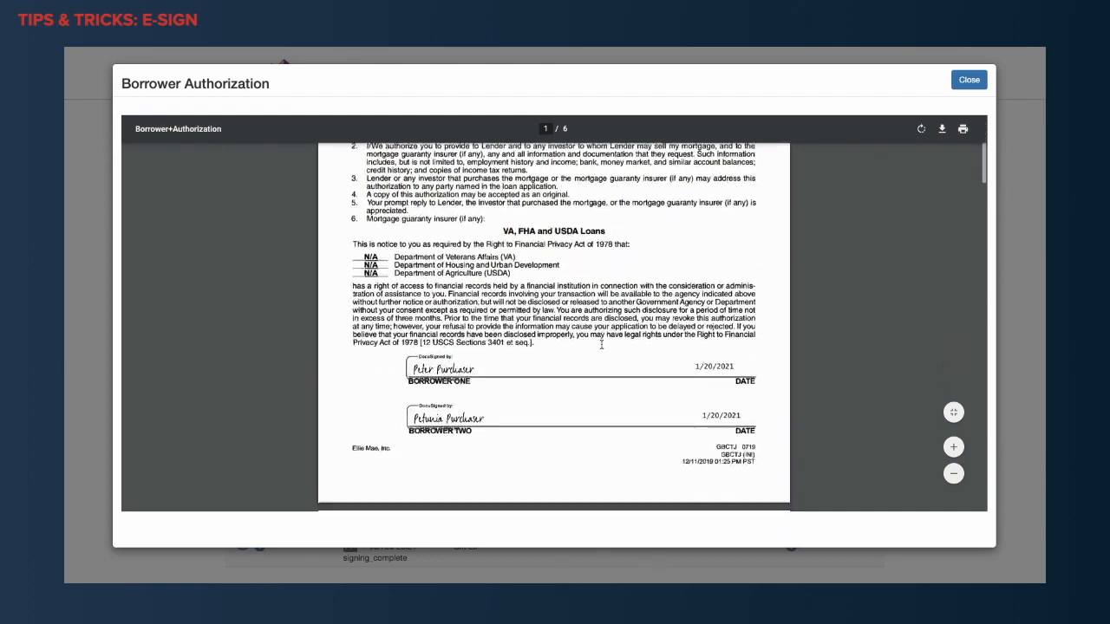
scroll(601, 344, "down", 5)
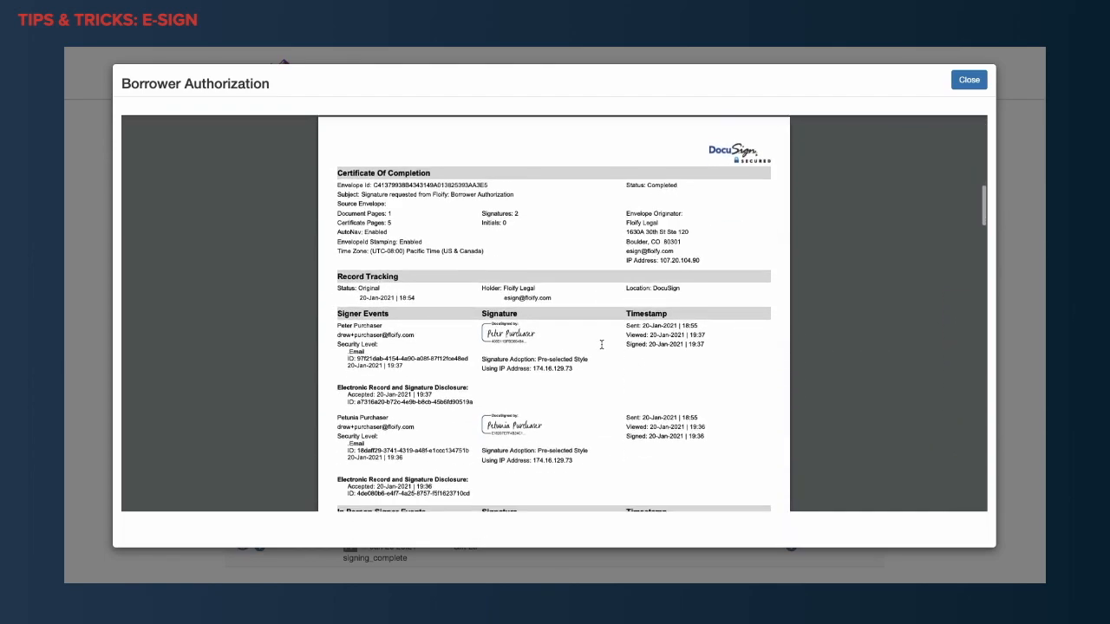
mouse_move(953, 447)
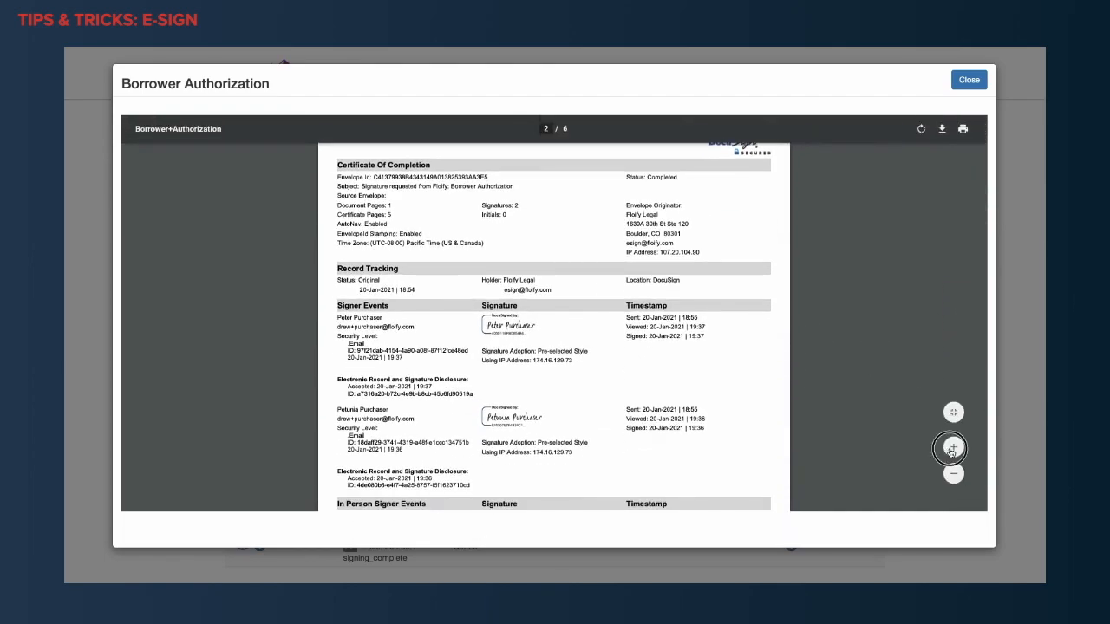
left_click(953, 448)
left_click(953, 447)
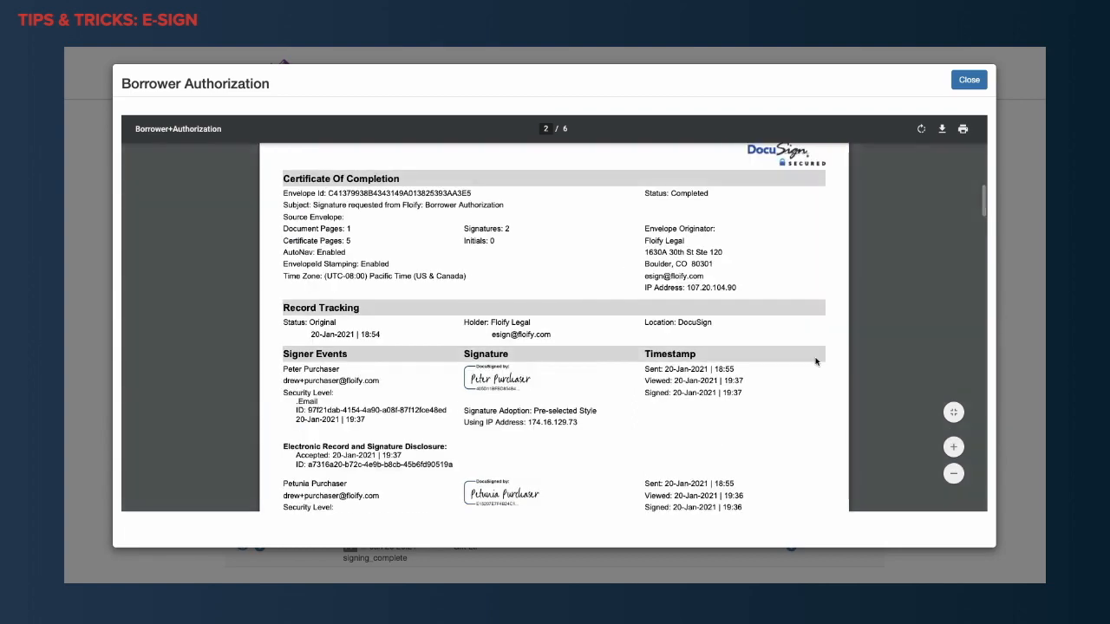
scroll(815, 361, "up", 2)
scroll(815, 361, "down", 2)
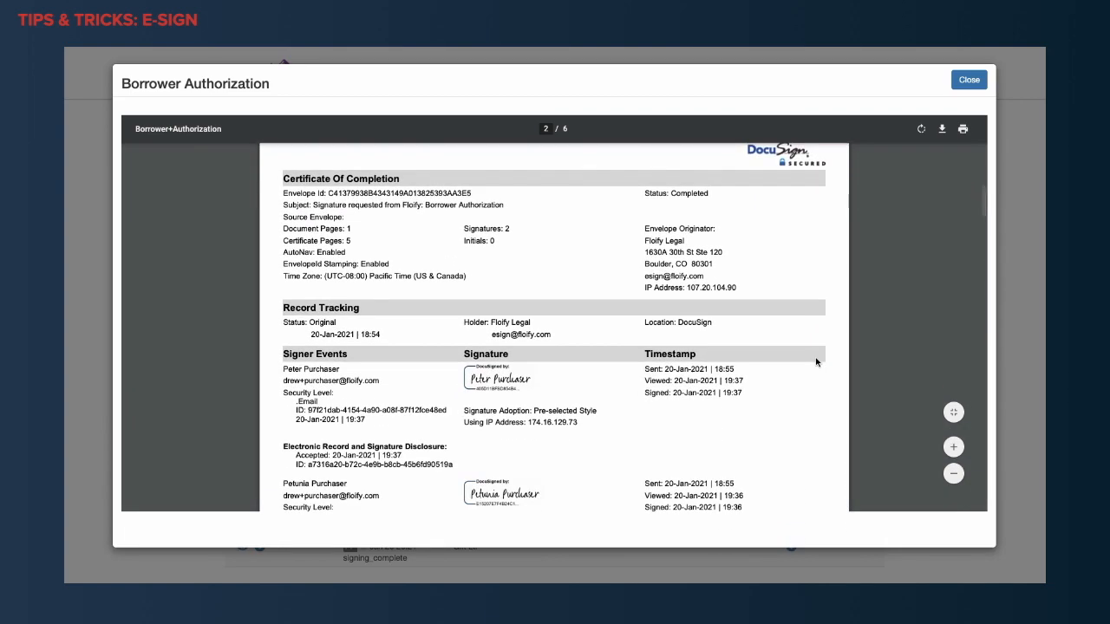
scroll(815, 362, "down", 1)
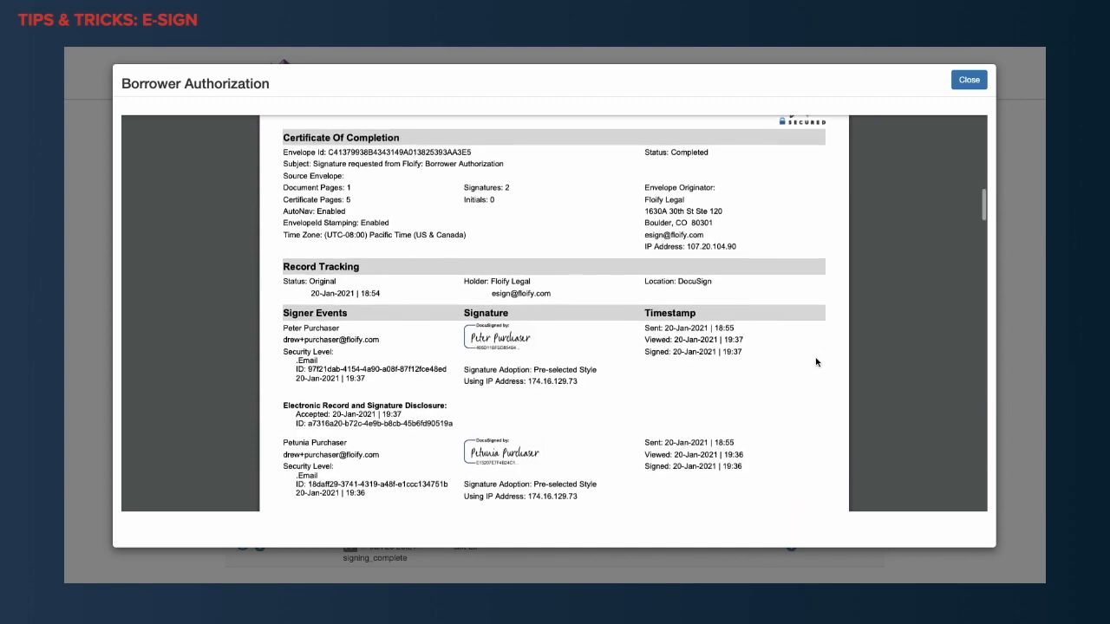
scroll(816, 361, "down", 1)
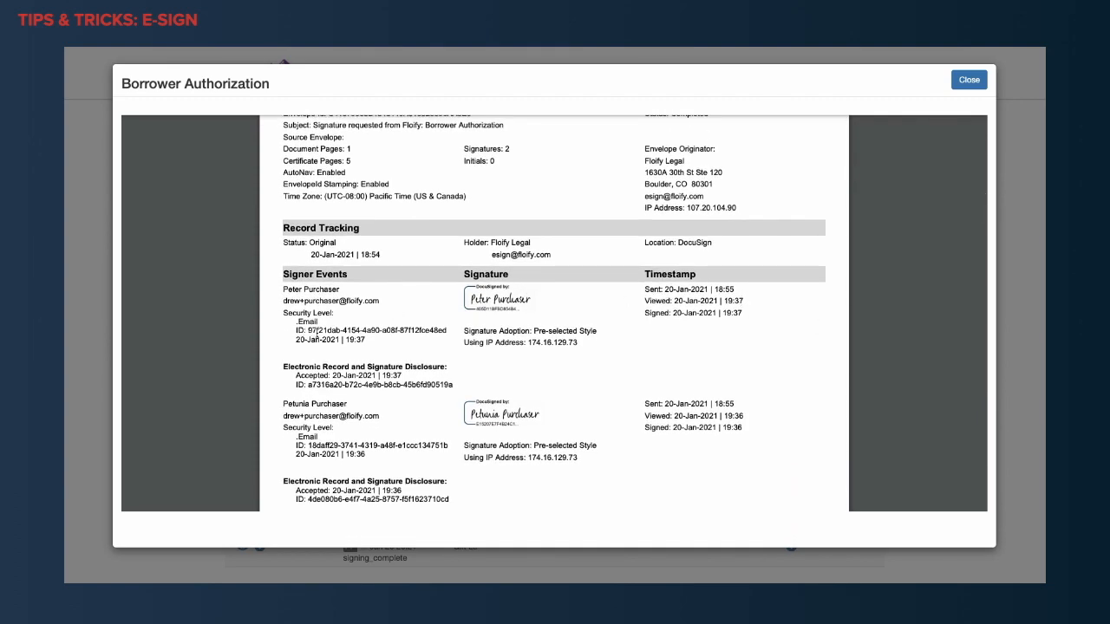
scroll(612, 399, "down", 2)
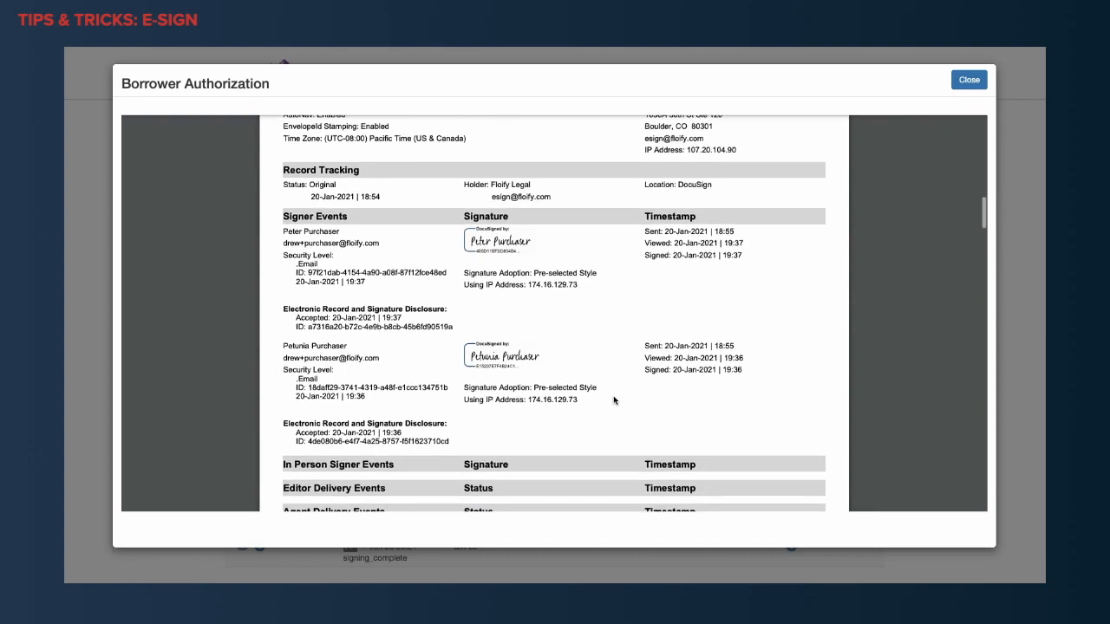
scroll(548, 430, "down", 6)
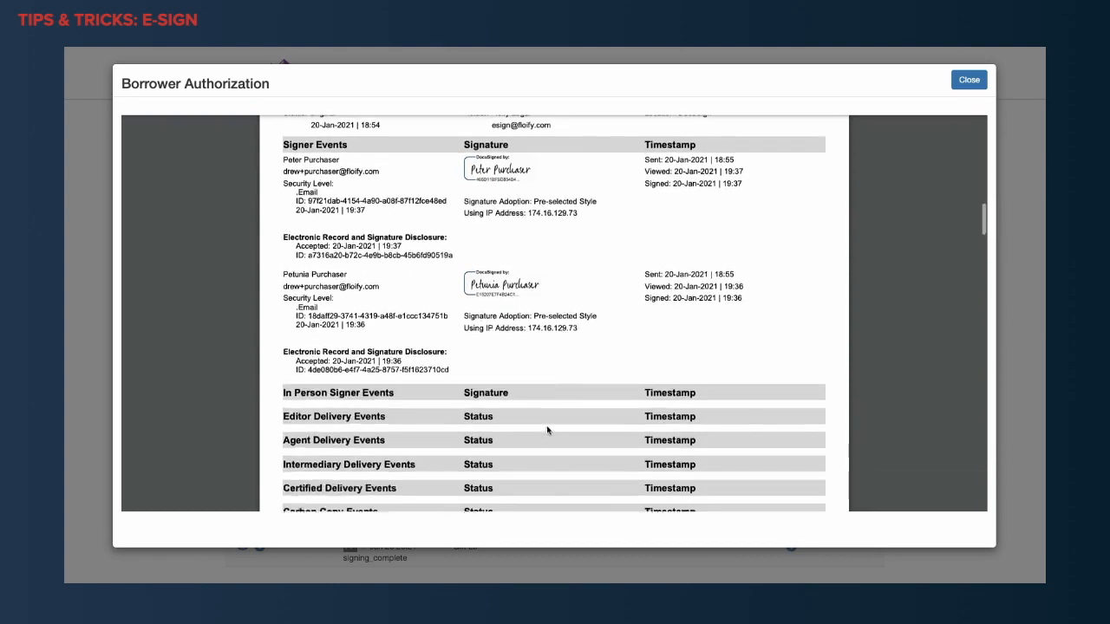
scroll(547, 430, "down", 8)
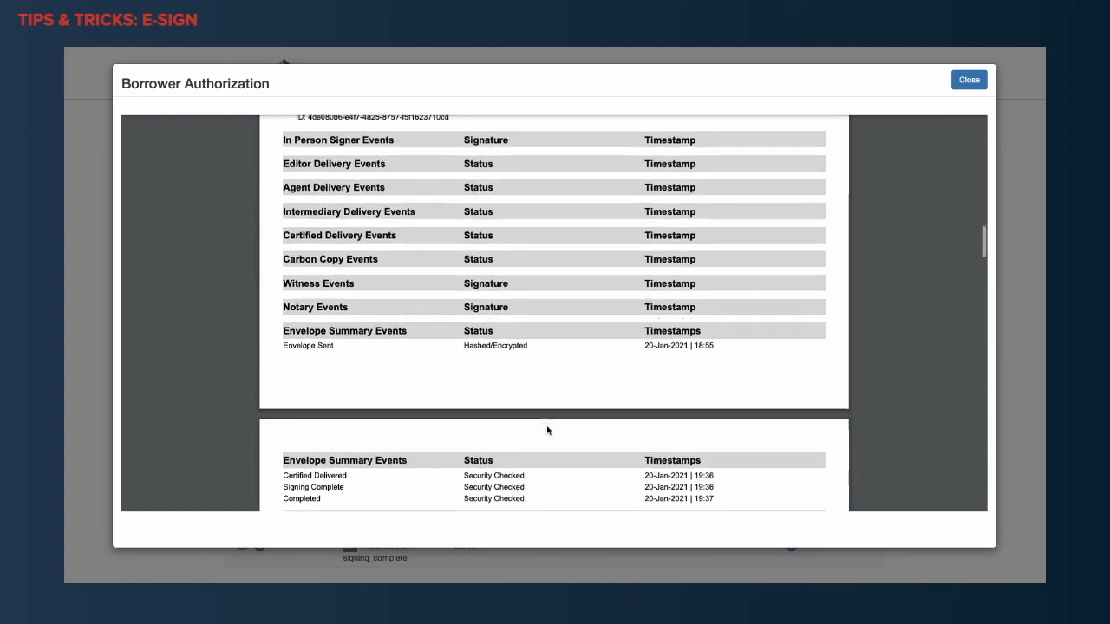
Look through the Electronic Record and Signature Disclosure pages at the end of the DocuSign-signed Borrower Authorization.
scroll(547, 430, "down", 15)
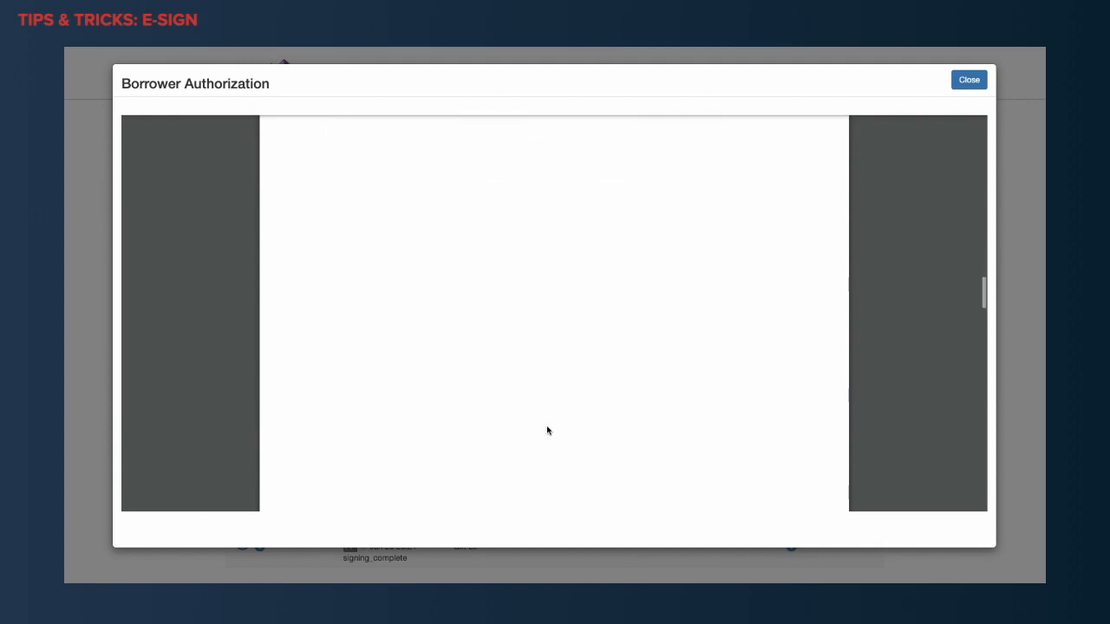
scroll(547, 430, "up", 4)
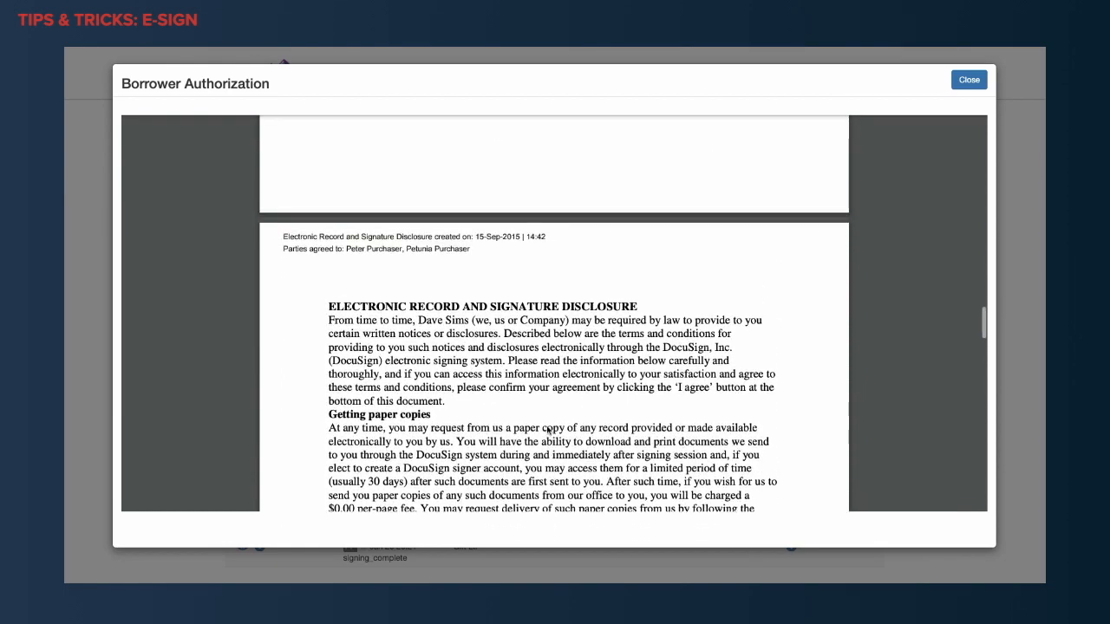
scroll(548, 431, "down", 4)
scroll(547, 430, "down", 13)
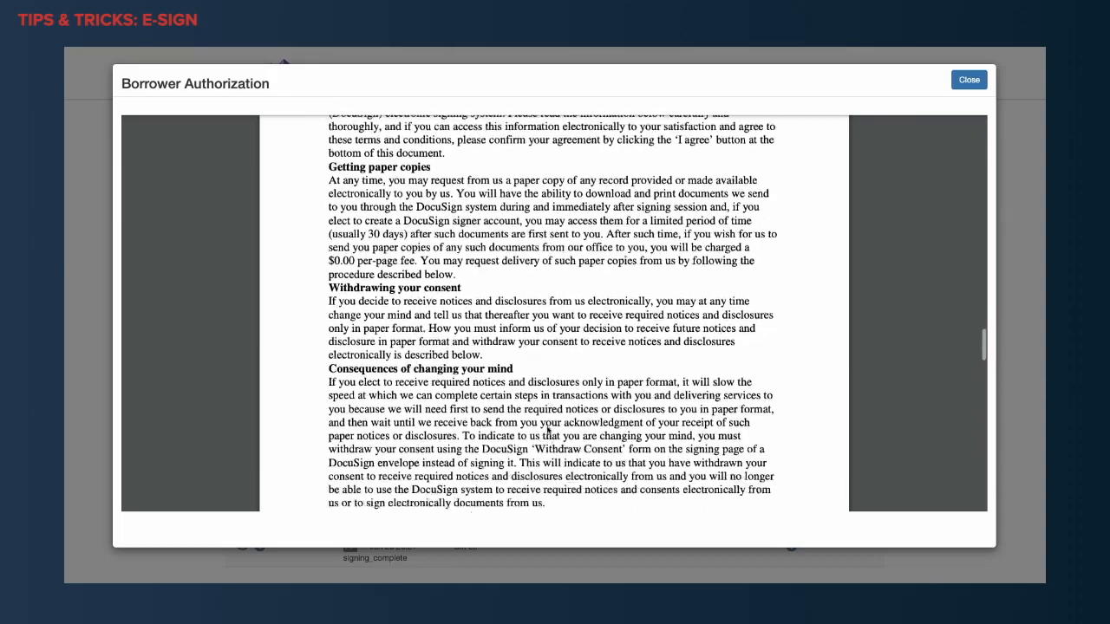
scroll(547, 431, "down", 12)
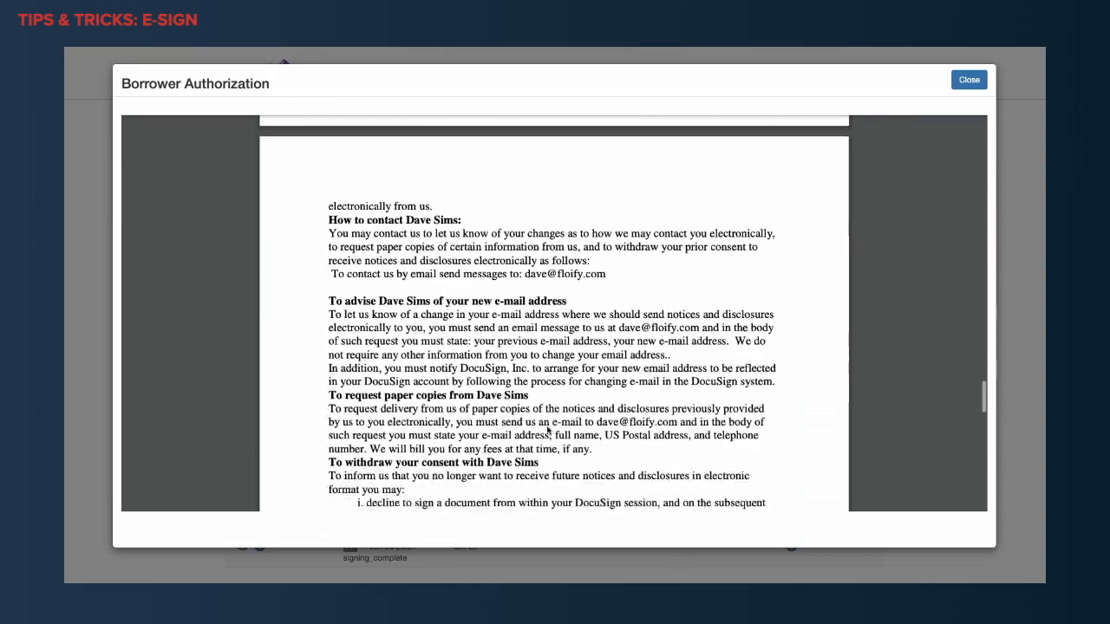
scroll(547, 431, "down", 8)
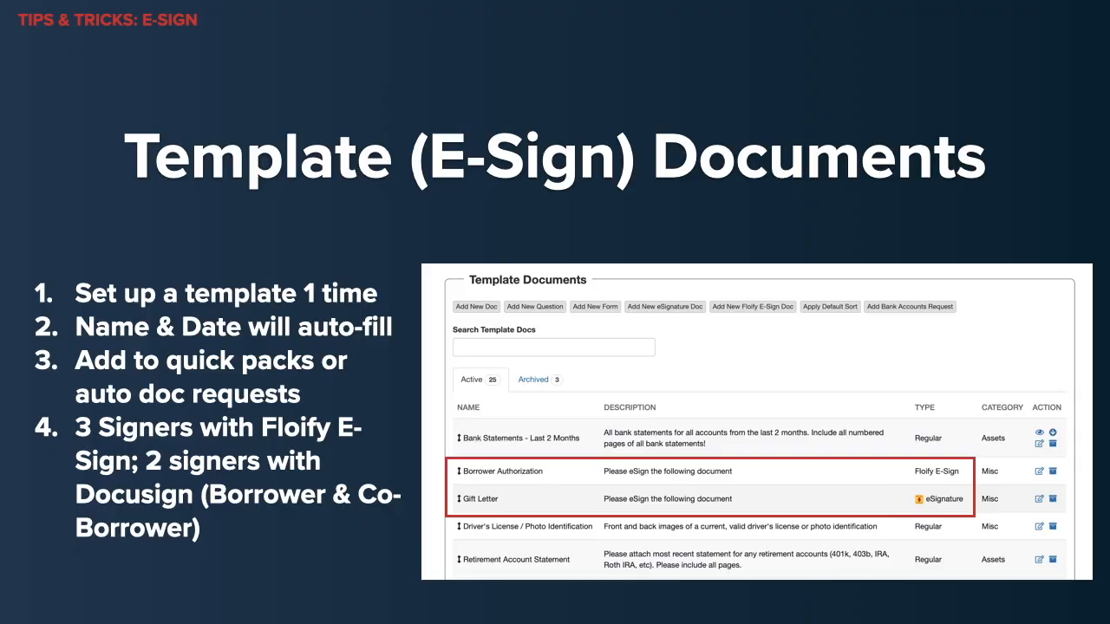
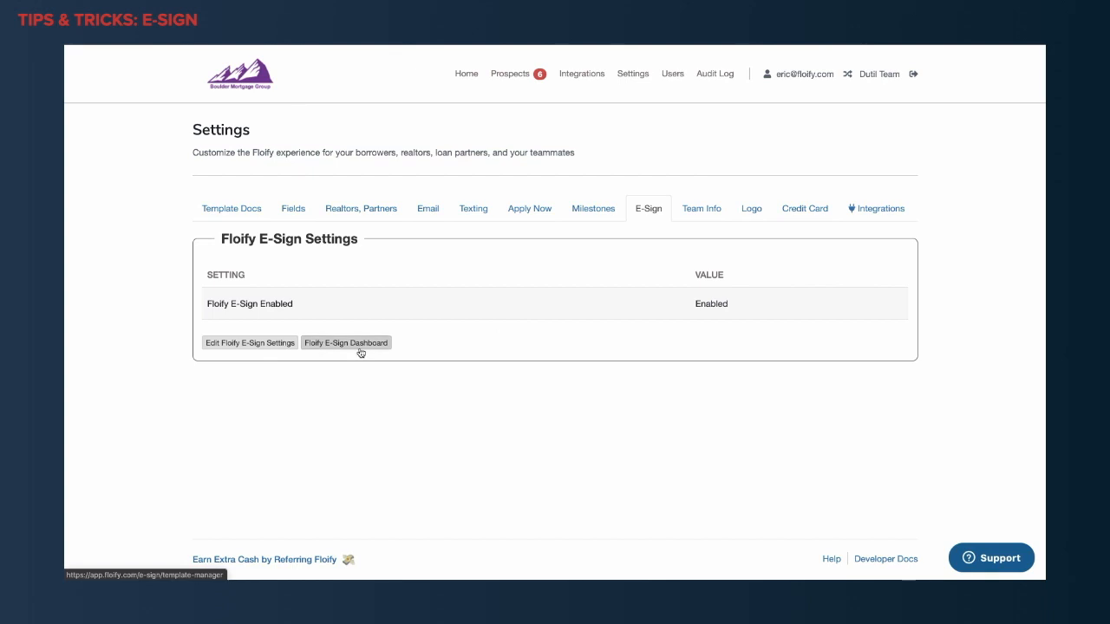
Create a Floify E-Sign template named "Borrower's Authorization" and upload Borrower Auth.pdf as its document.
left_click(358, 344)
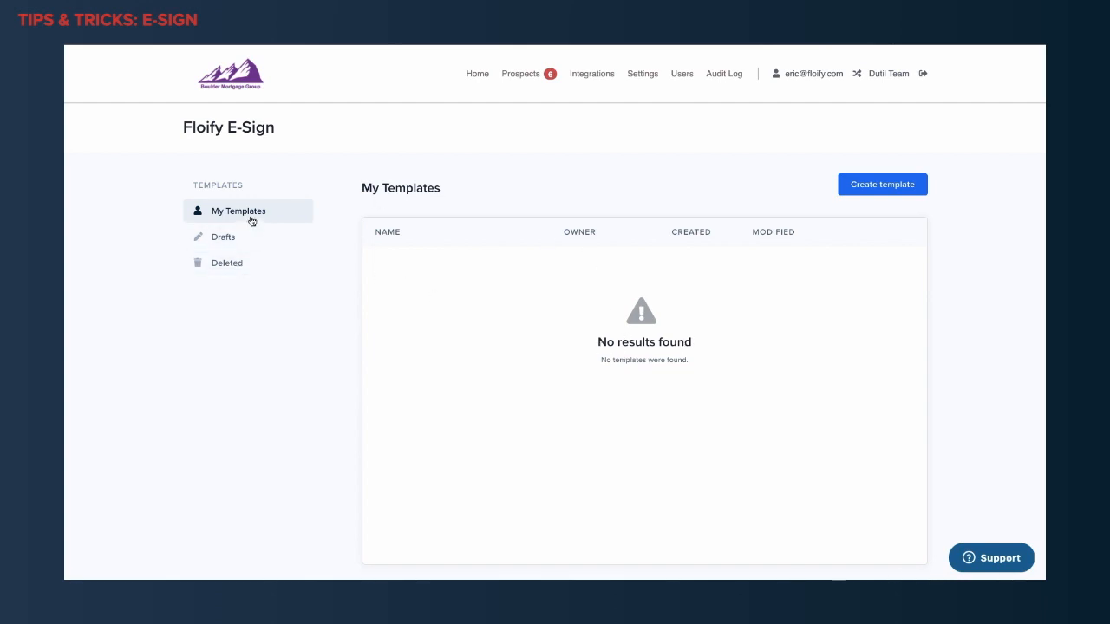
left_click(879, 196)
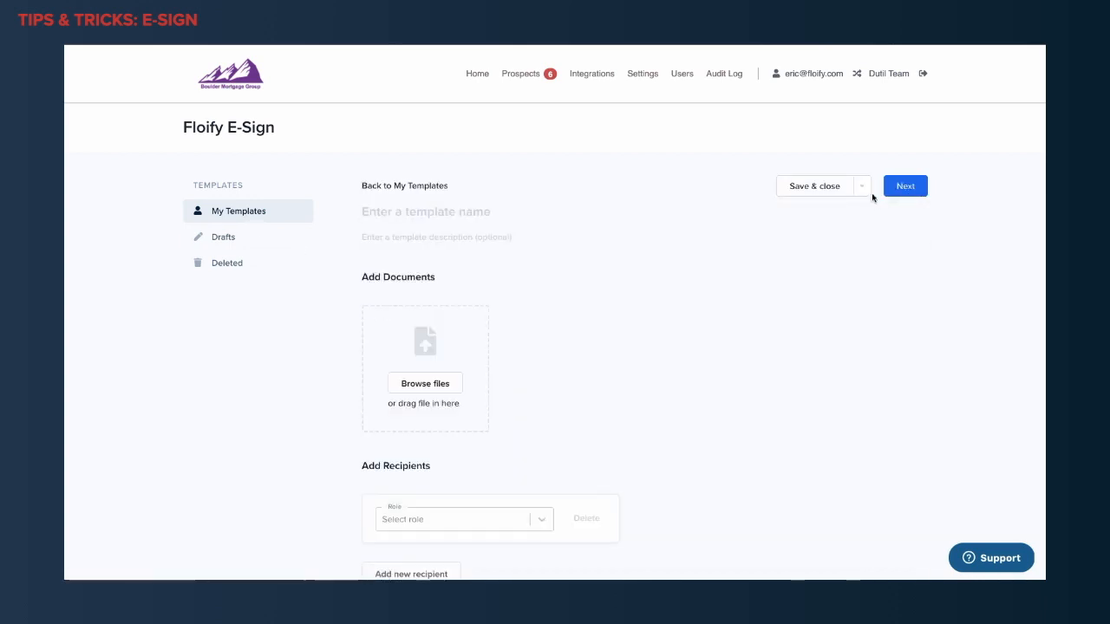
scroll(546, 335, "down", 1)
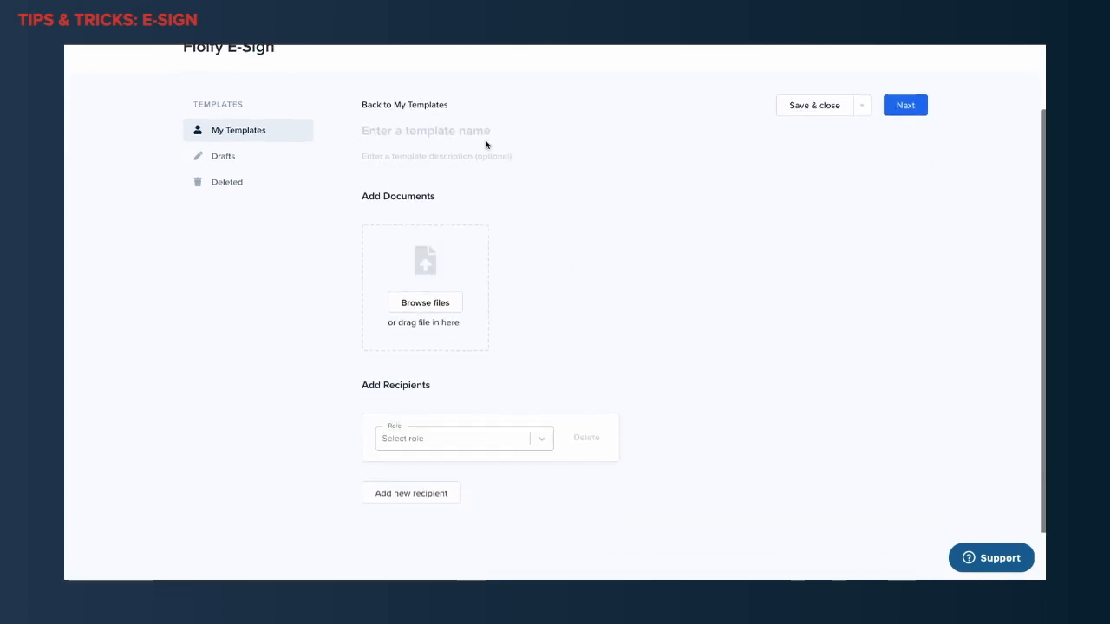
left_click(425, 136)
type("Borrower's Authorization")
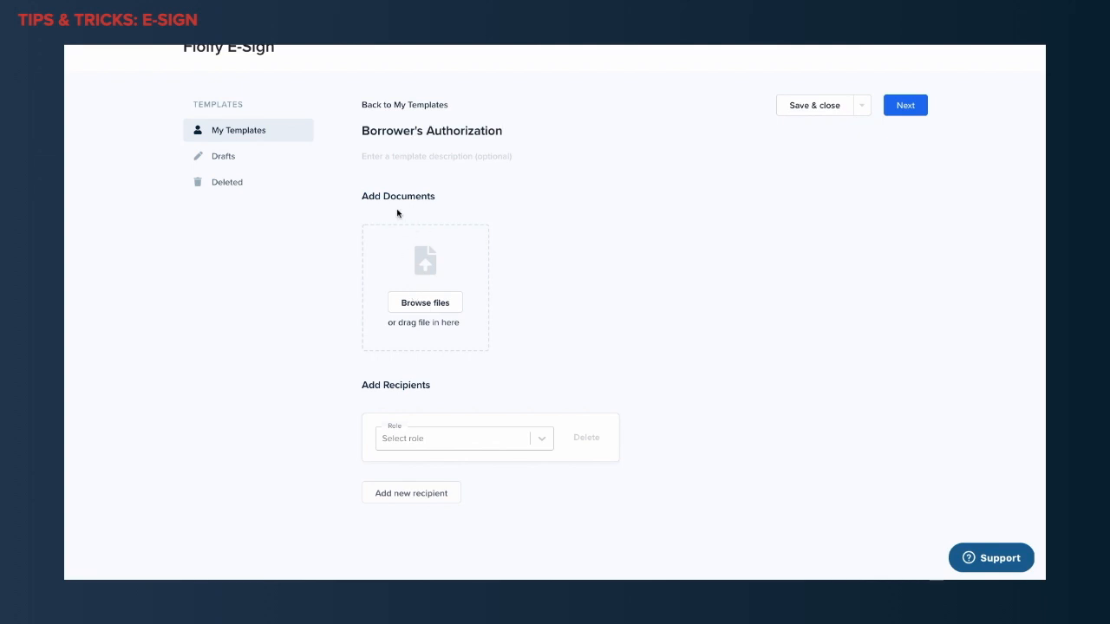
left_click(425, 304)
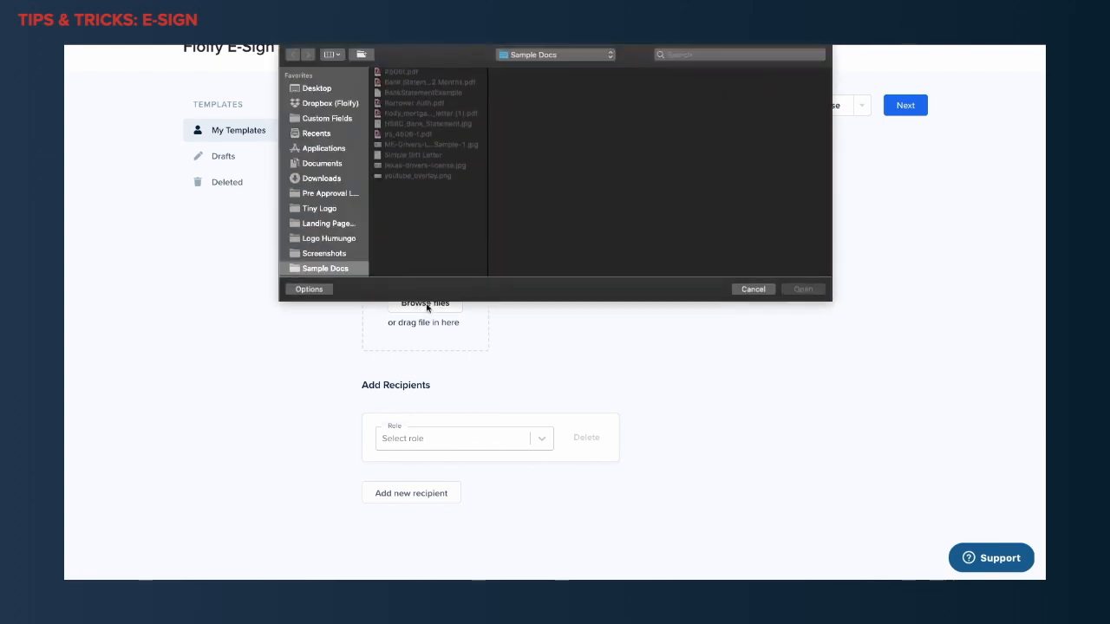
double_click(414, 104)
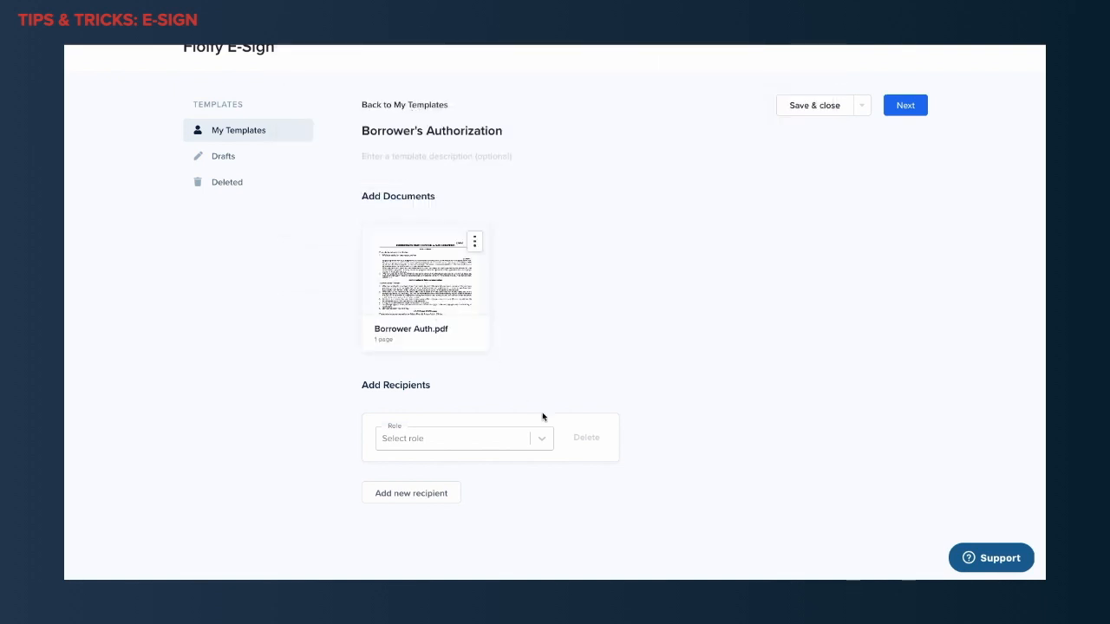
Add two recipients to the template with the roles Borrower and Co-Borrower.
scroll(543, 417, "down", 1)
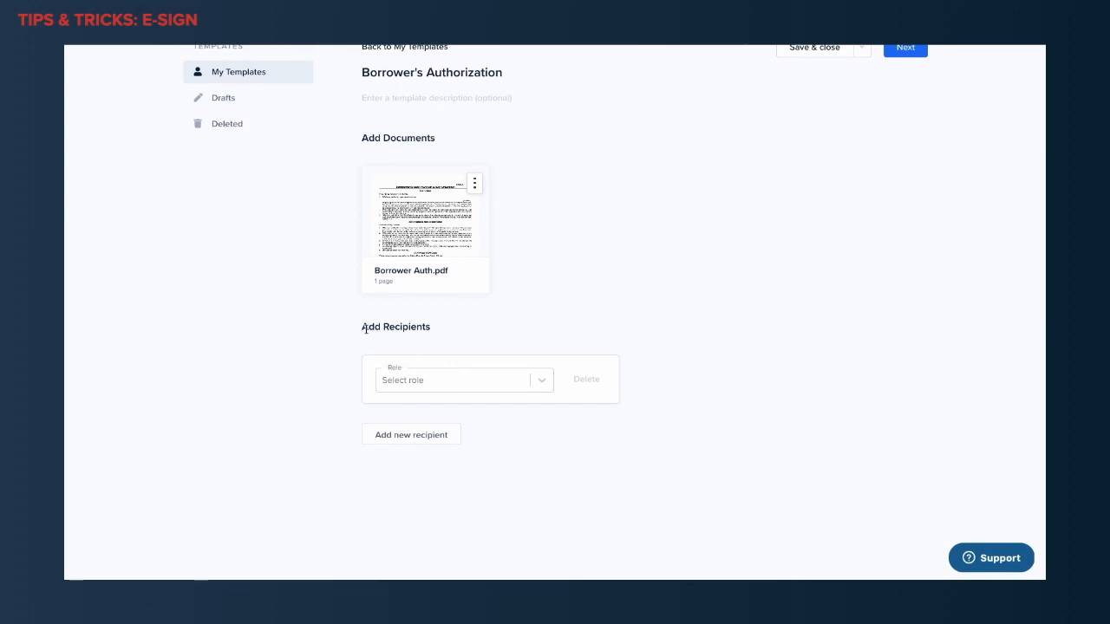
left_click_drag(365, 328, 463, 332)
left_click(454, 355)
left_click(438, 378)
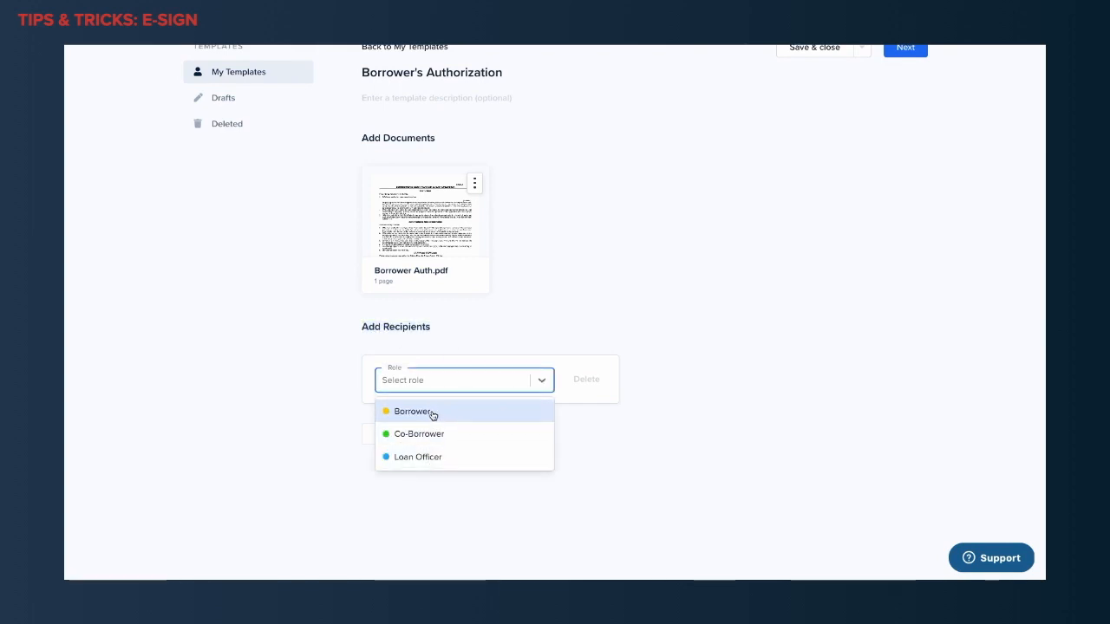
left_click(432, 413)
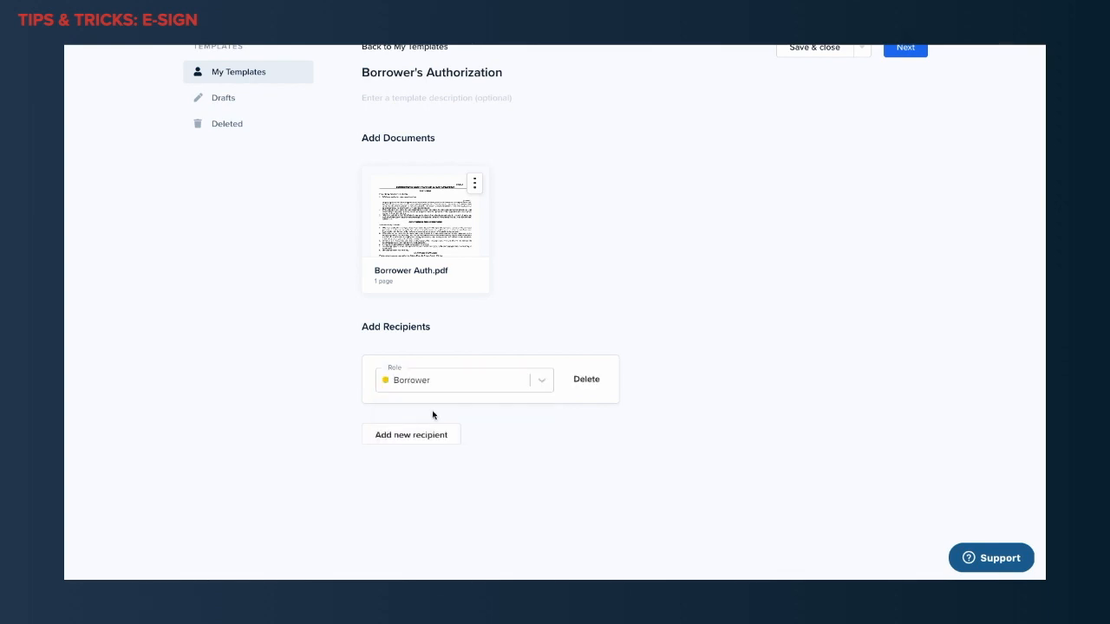
left_click(424, 440)
left_click(427, 451)
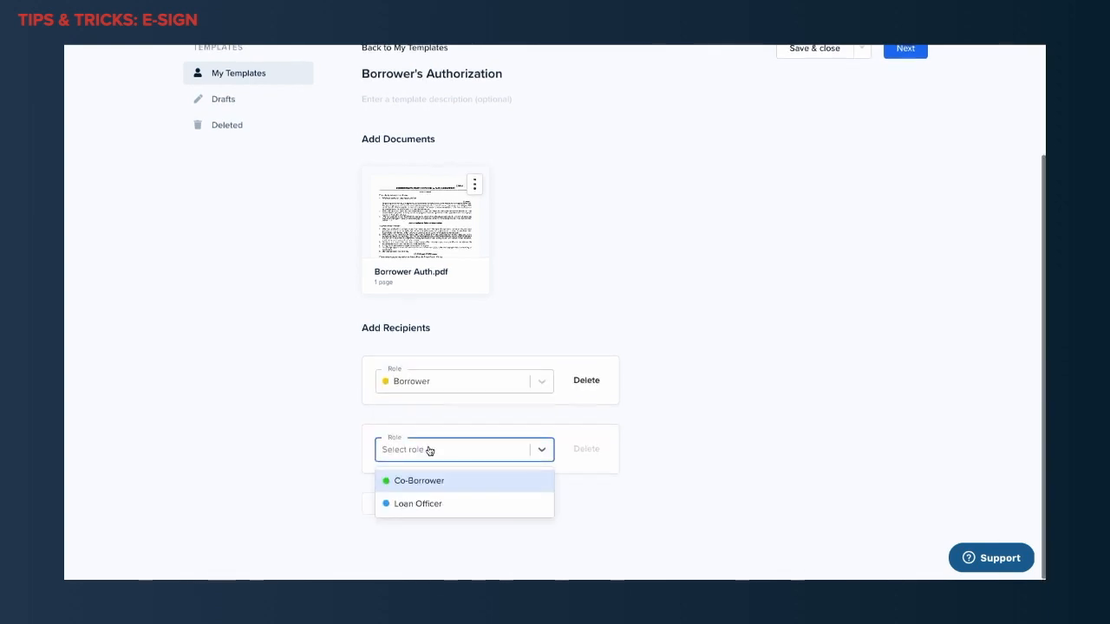
left_click(427, 482)
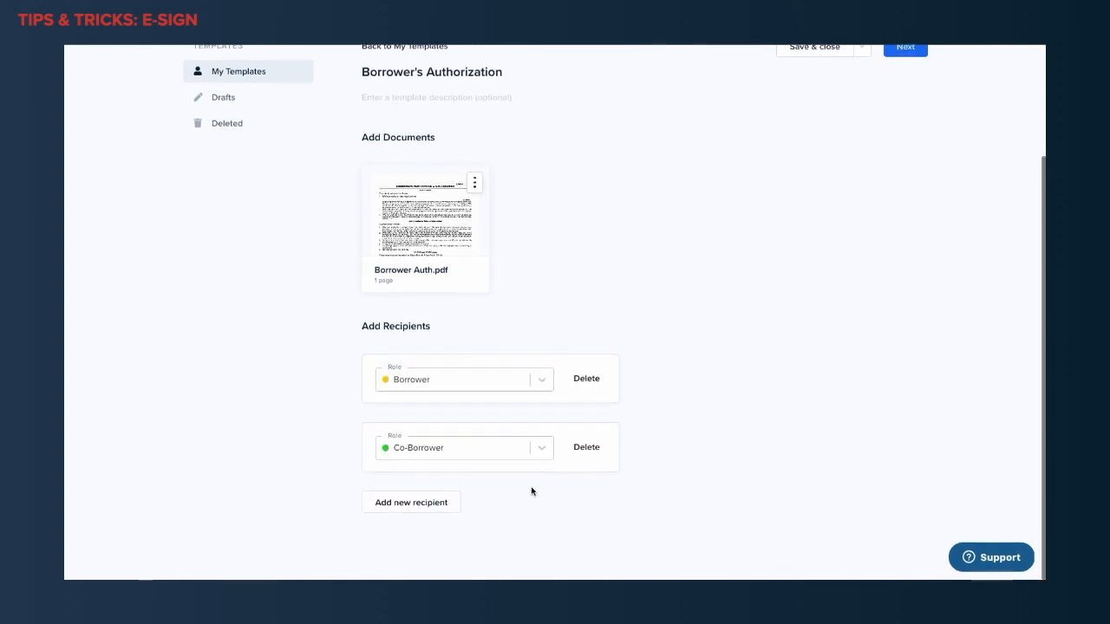
Add a third recipient with the Loan Officer role and delete that recipient again.
left_click(447, 503)
left_click(445, 502)
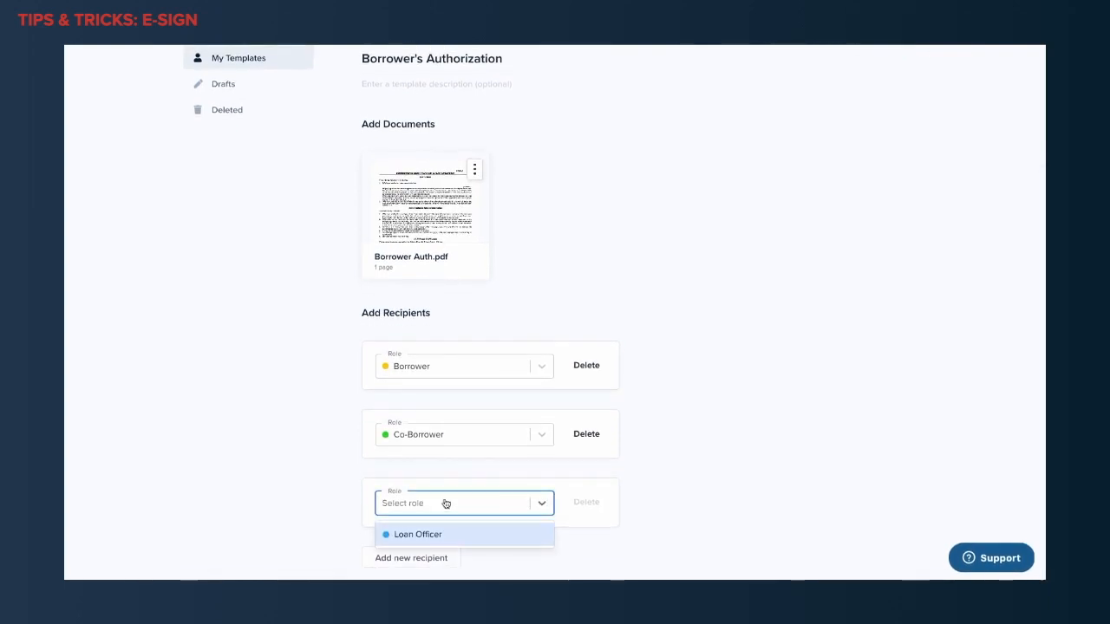
left_click(439, 542)
left_click(417, 562)
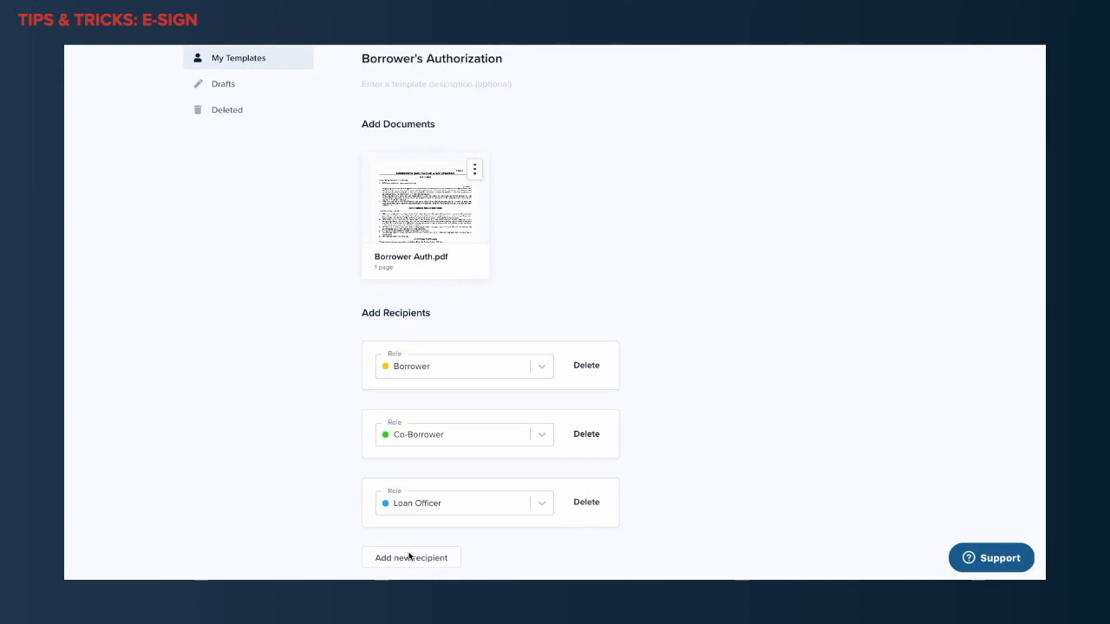
left_click(581, 505)
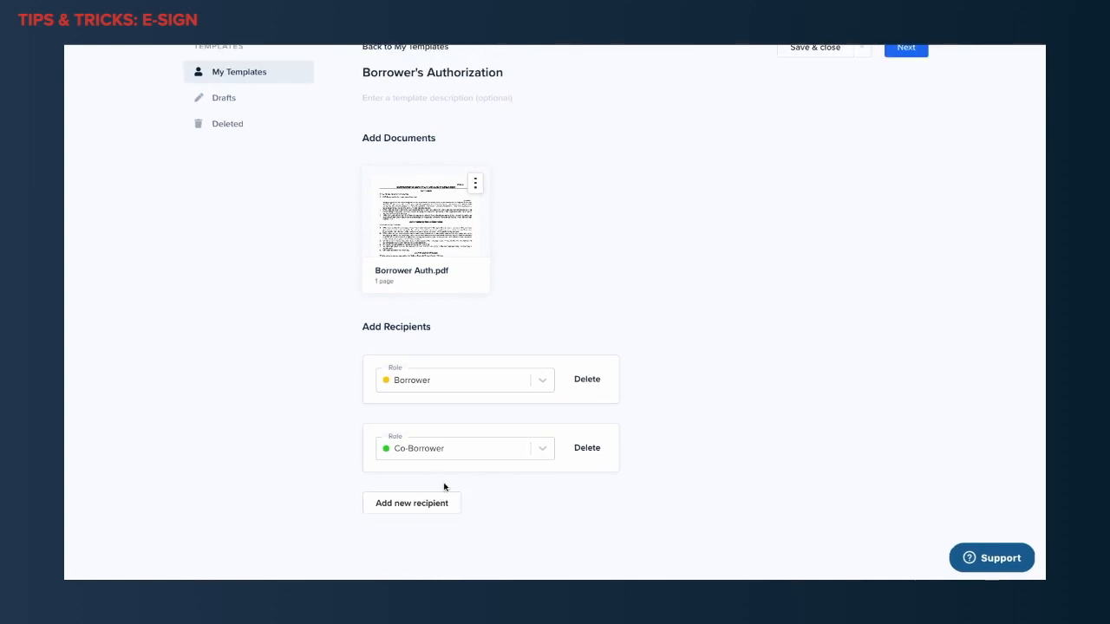
Continue to the template's field editor and place the Borrower's Signature and Date Signed fields above the BORROWER ONE line.
scroll(600, 505, "up", 3)
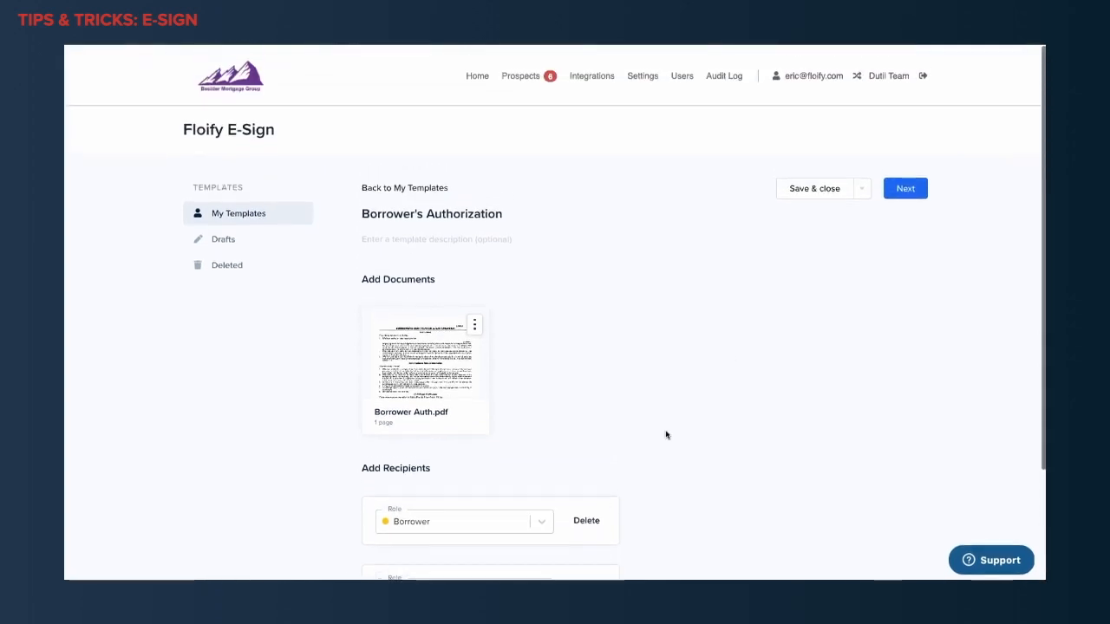
left_click(906, 188)
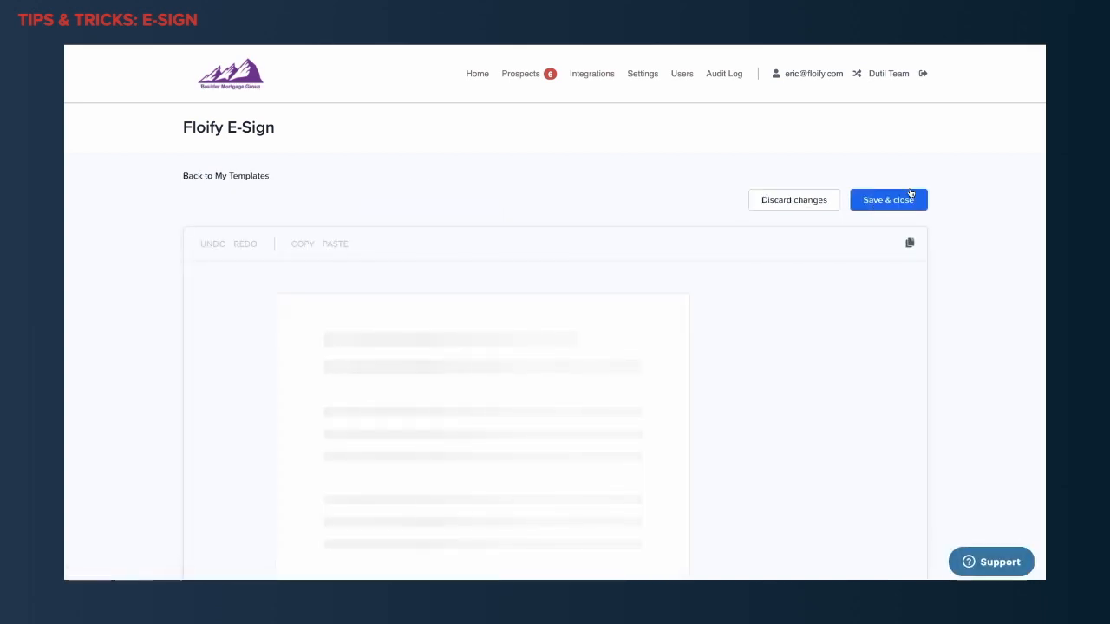
scroll(860, 321, "down", 3)
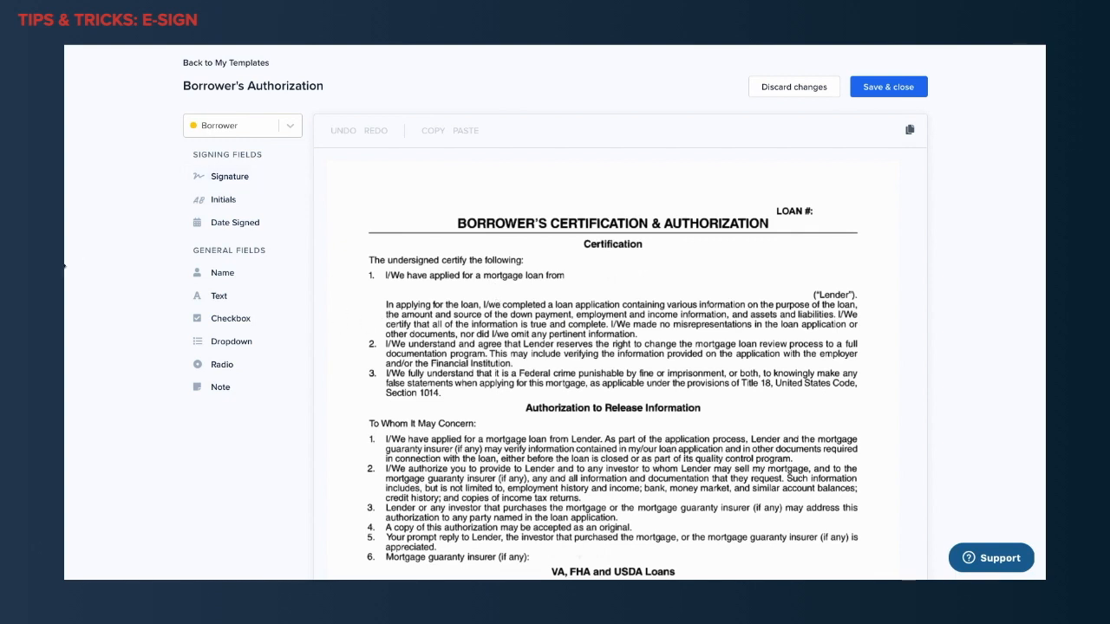
scroll(499, 341, "down", 1)
scroll(499, 341, "down", 4)
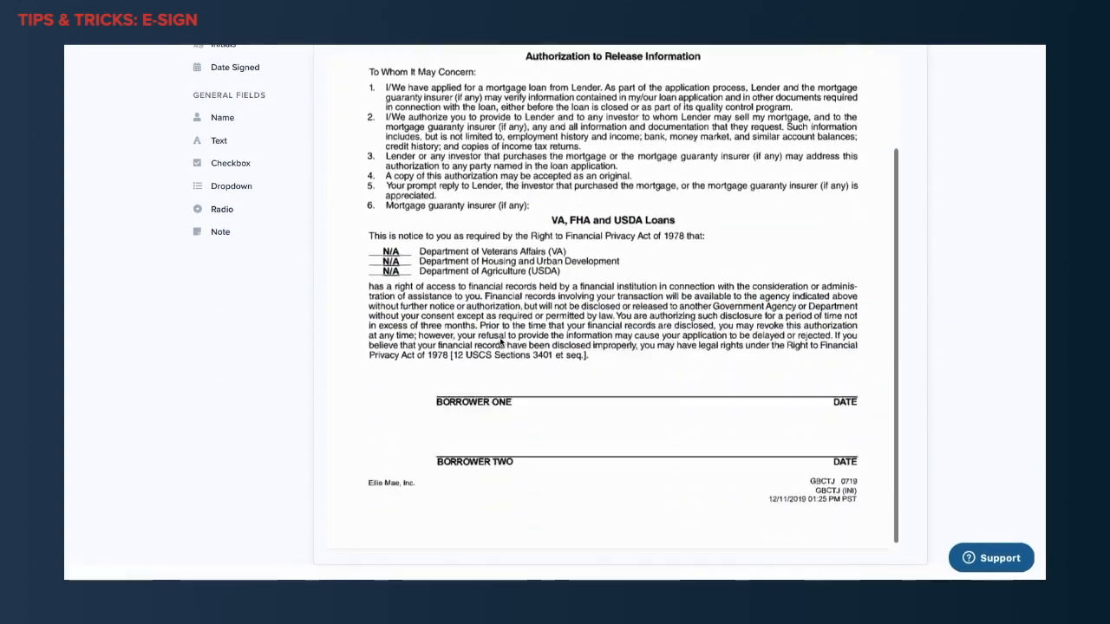
scroll(314, 344, "up", 1)
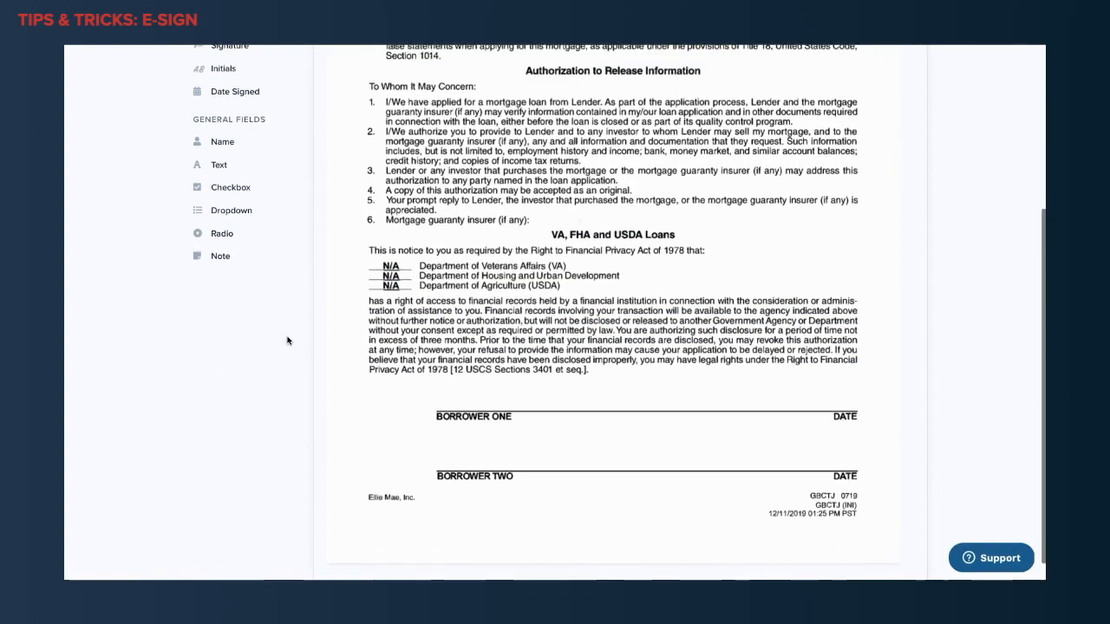
mouse_move(233, 73)
left_mouse_down()
mouse_move(351, 238)
mouse_move(423, 404)
mouse_move(466, 432)
left_mouse_up()
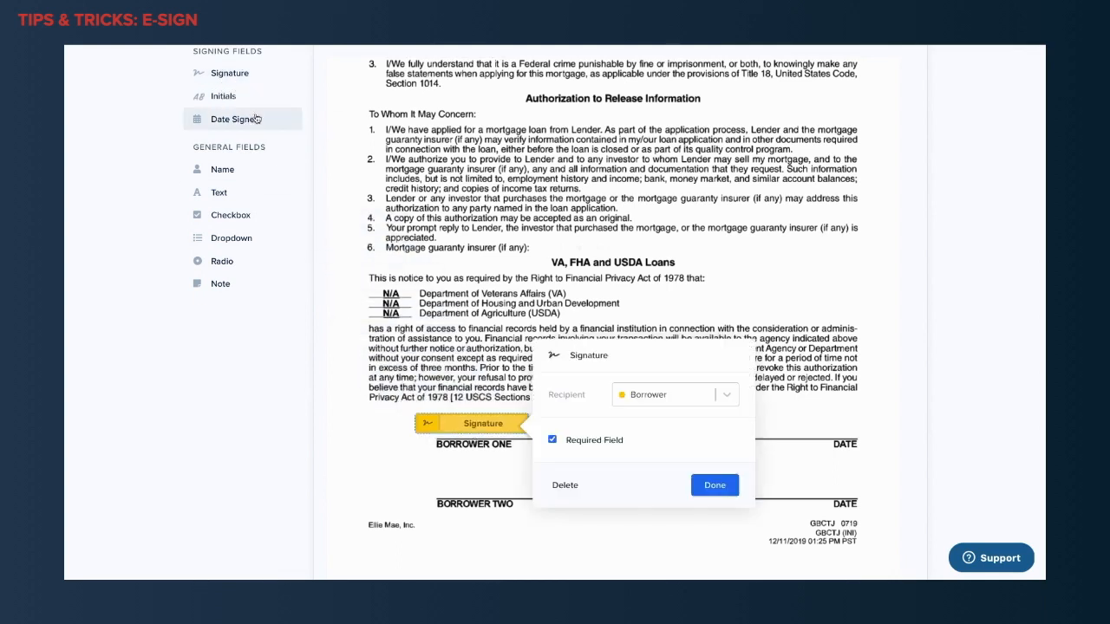
mouse_move(238, 127)
left_mouse_down()
mouse_move(532, 260)
mouse_move(775, 414)
mouse_move(834, 435)
left_mouse_up()
Place Signature and Date Signed fields for the Co-Borrower above the BORROWER TWO line, and save and close the template.
scroll(466, 343, "up", 8)
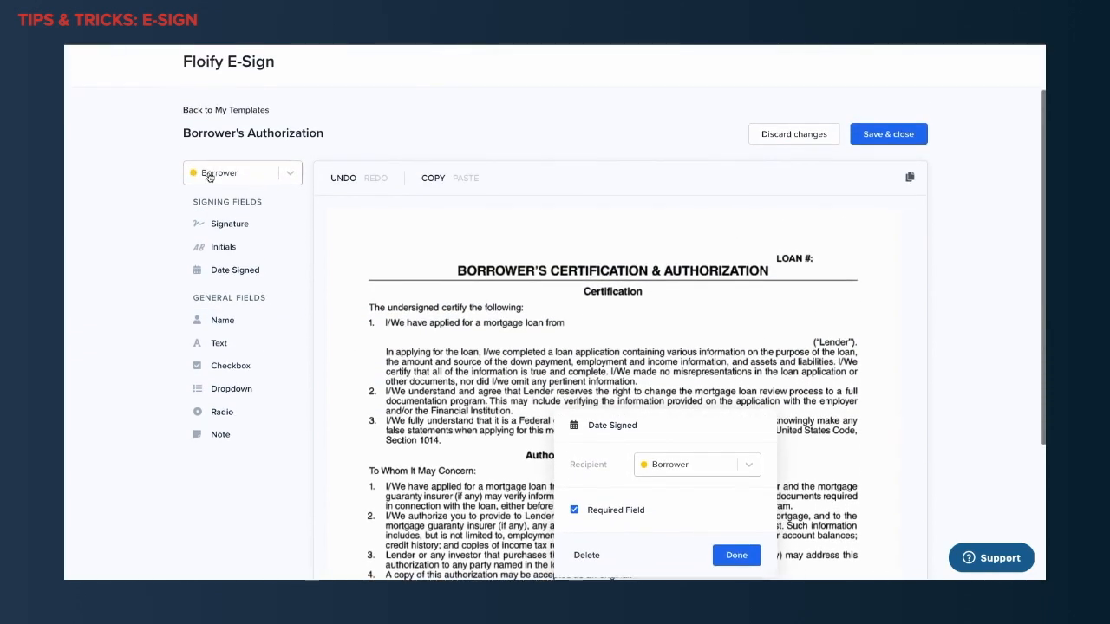
left_click(283, 180)
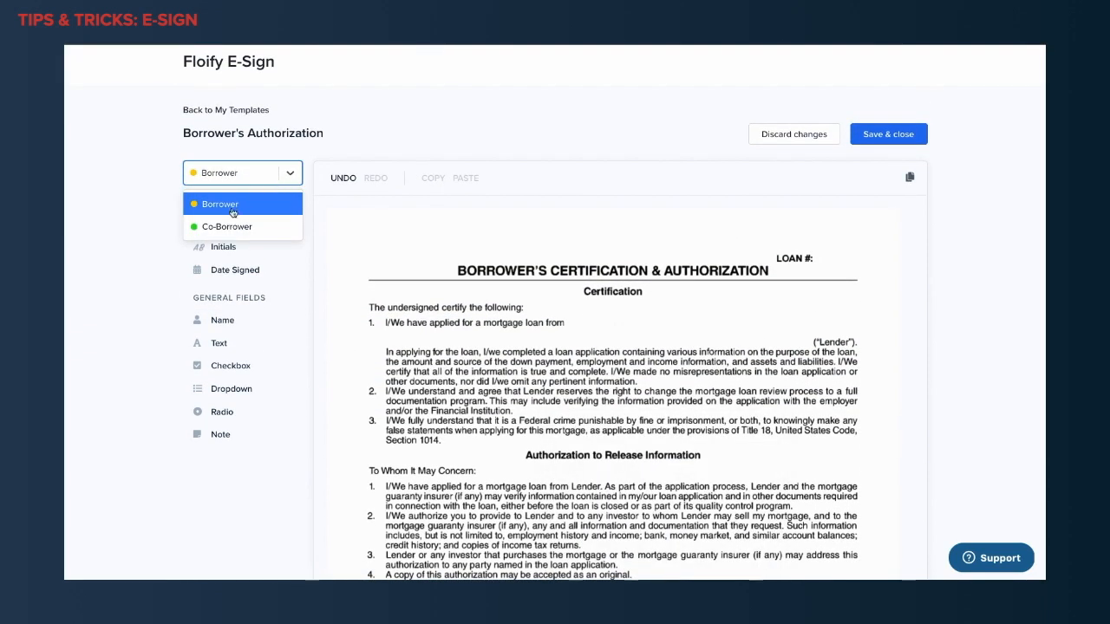
left_click(227, 228)
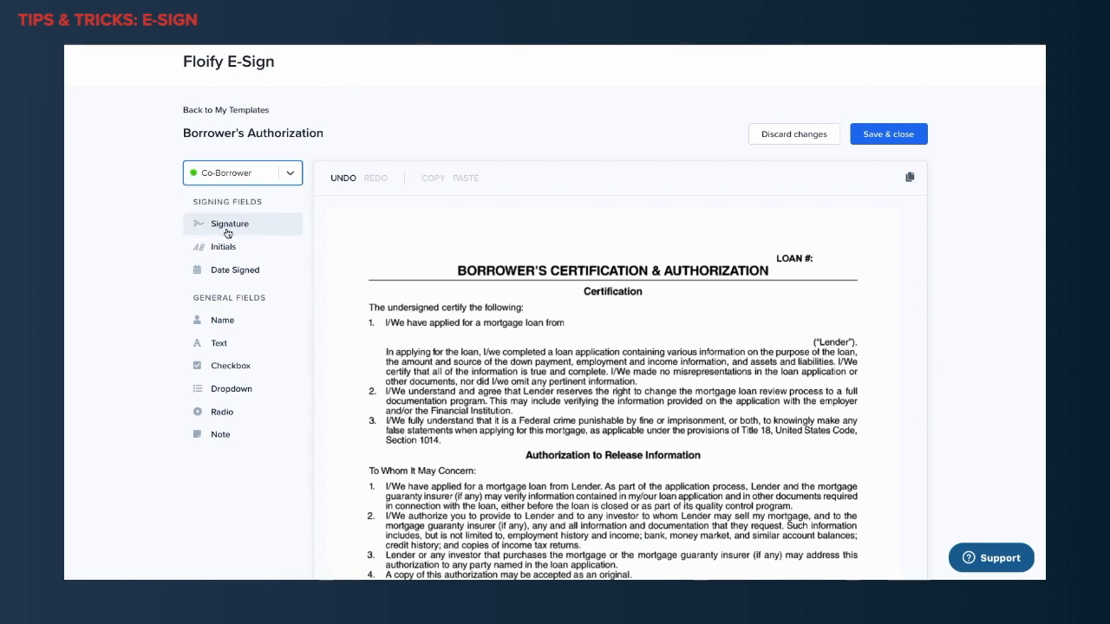
scroll(454, 308, "down", 4)
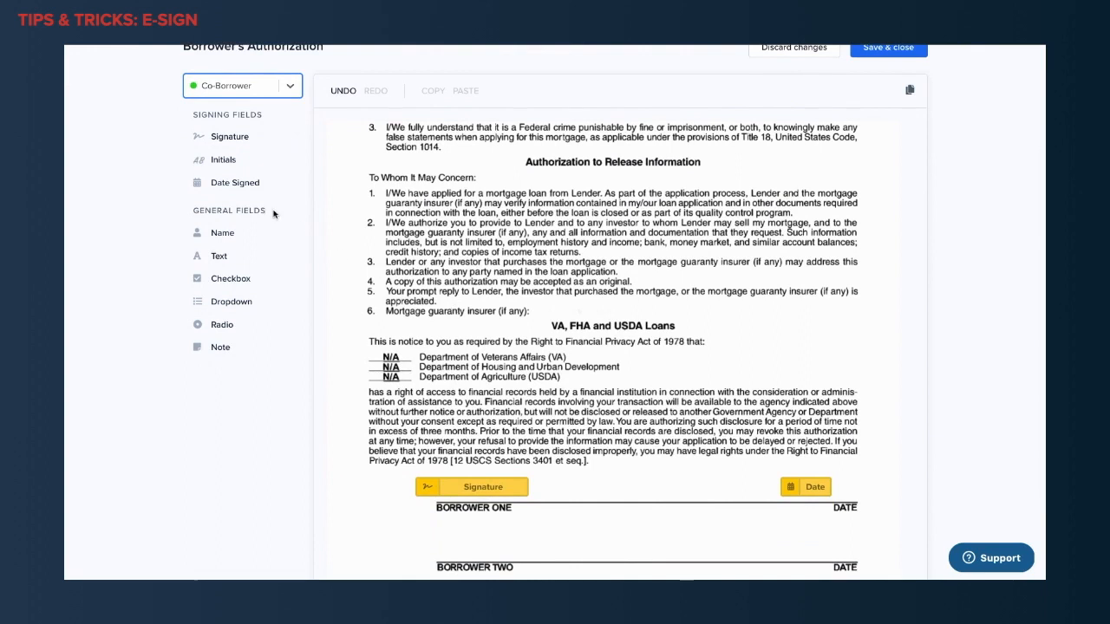
left_click(229, 146)
mouse_move(229, 145)
left_mouse_down()
mouse_move(453, 493)
mouse_move(446, 560)
mouse_move(453, 556)
left_mouse_up()
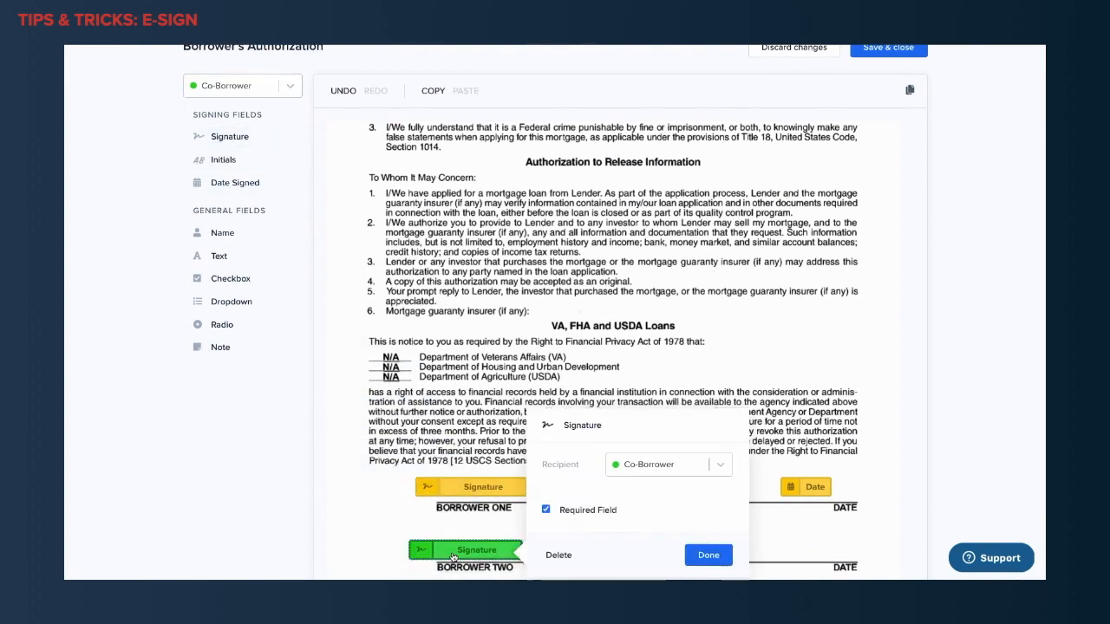
left_click(437, 430)
left_click_drag(235, 183, 831, 557)
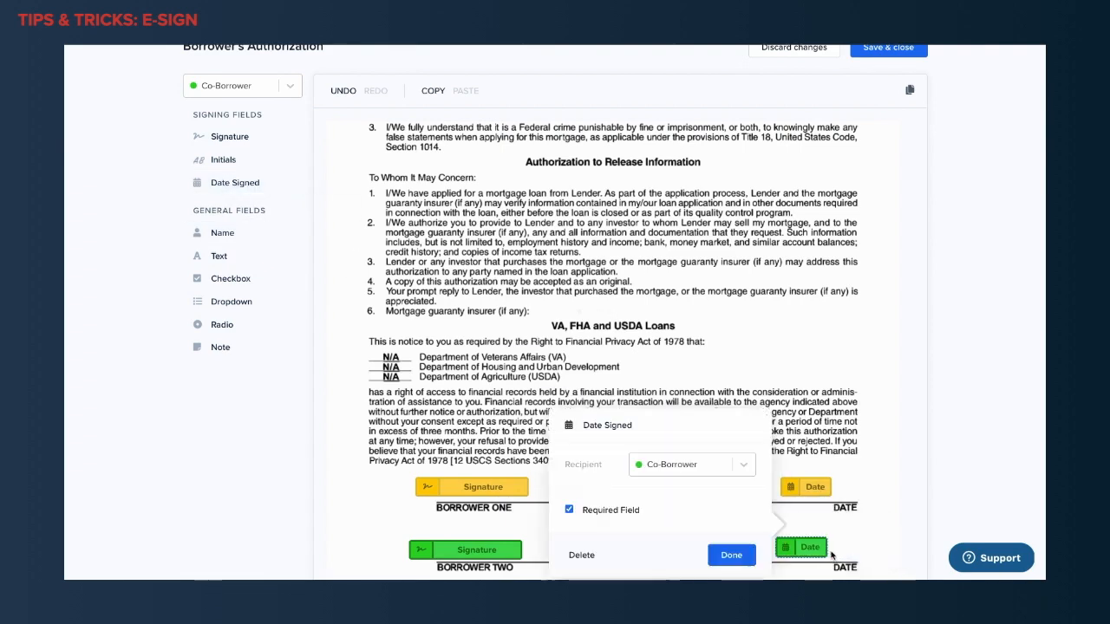
left_click(729, 555)
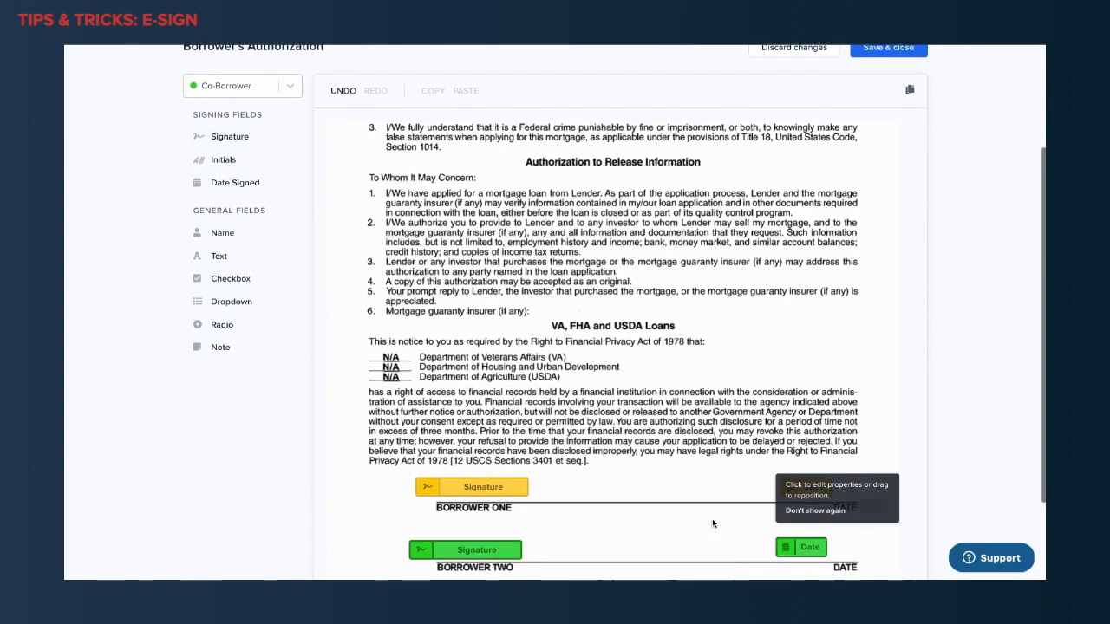
scroll(688, 444, "down", 1)
scroll(689, 444, "up", 5)
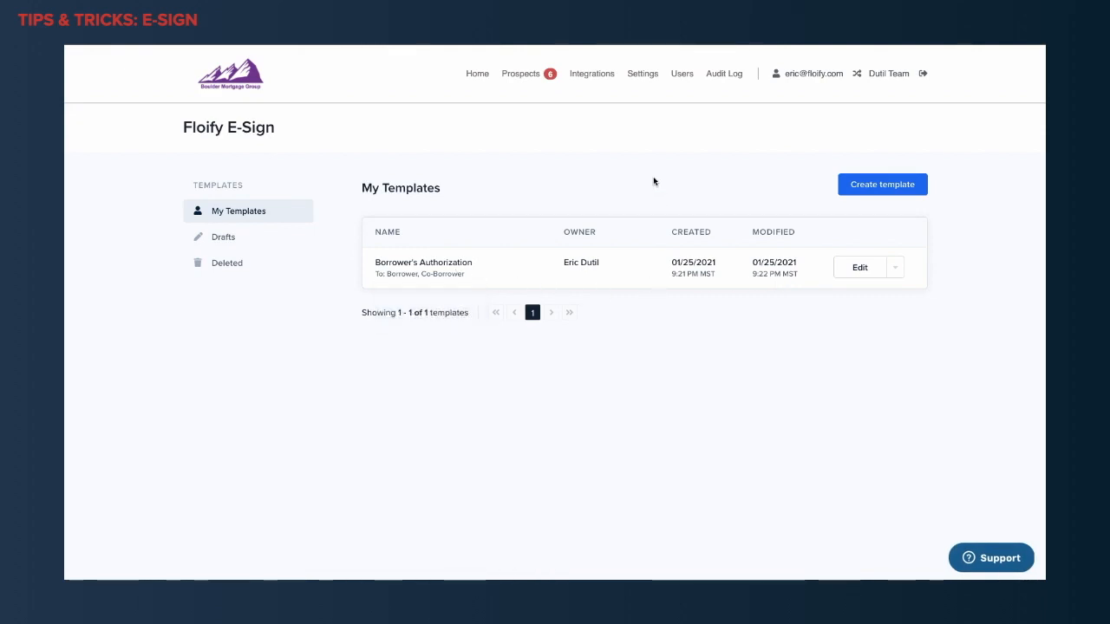
Look through the active template documents in Settings, including the Borrower Authorization and Gift Letter e-sign entries.
left_click(642, 79)
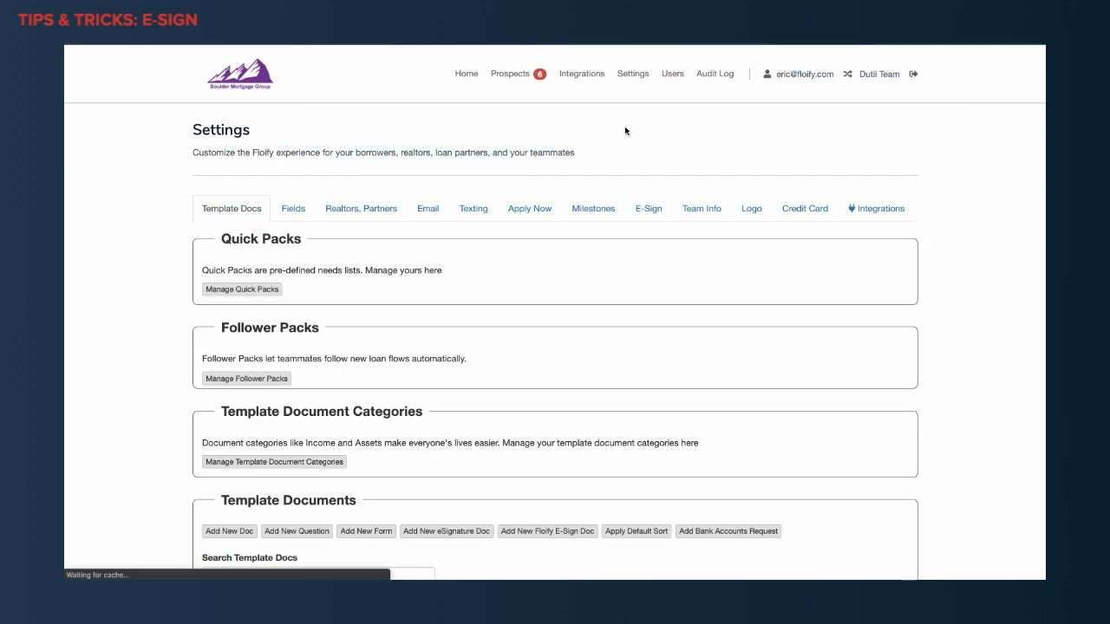
scroll(541, 517, "down", 5)
scroll(540, 517, "down", 3)
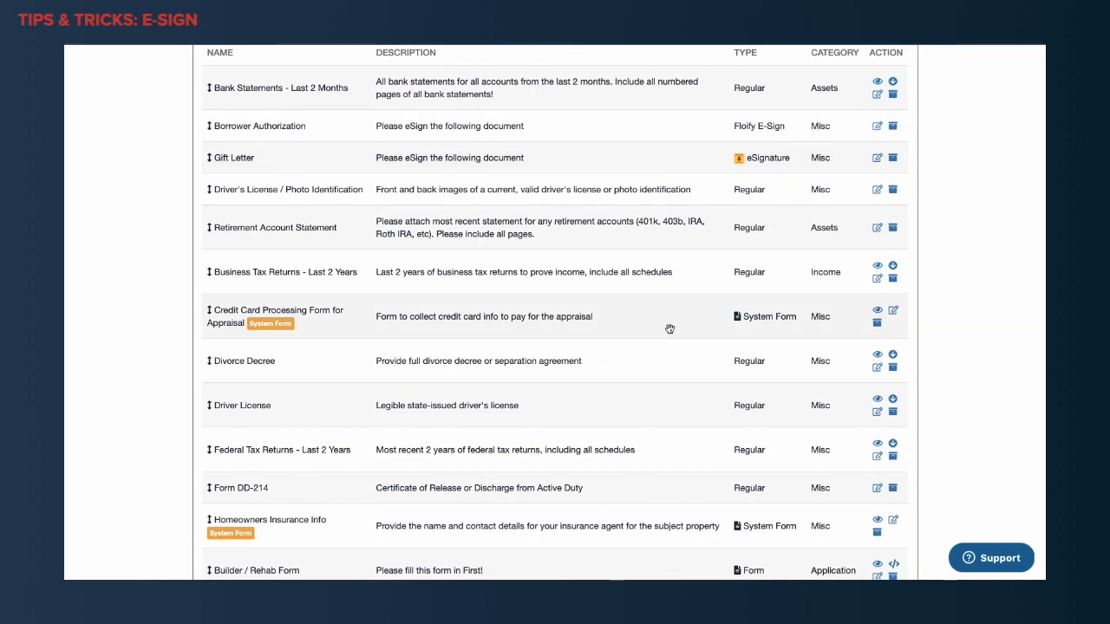
scroll(639, 280, "up", 1)
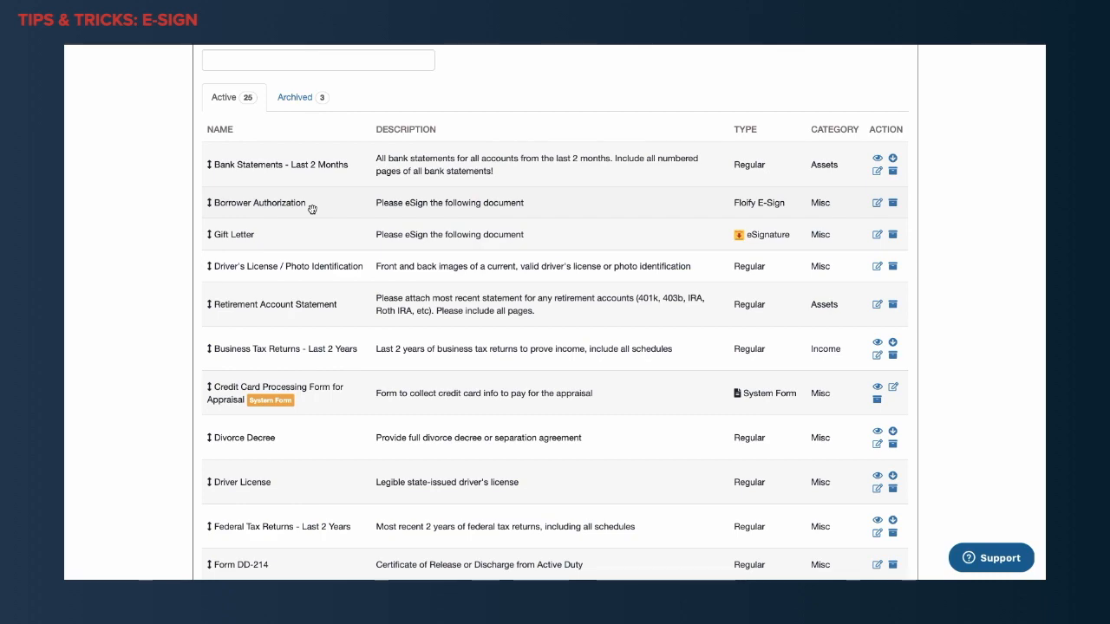
scroll(313, 209, "up", 6)
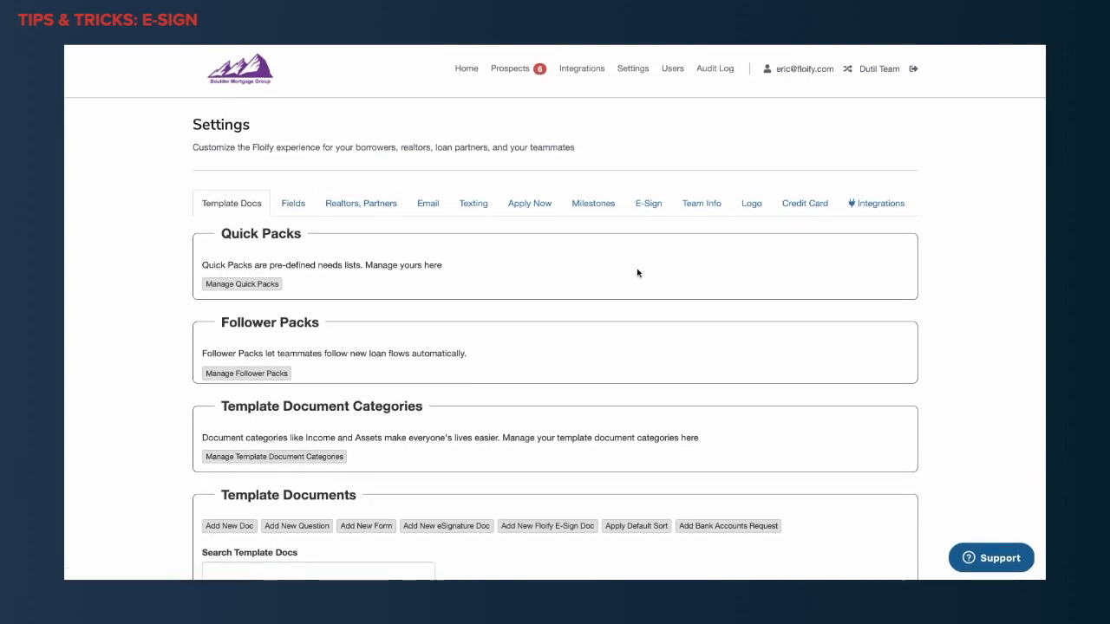
Open the DocuSign Console from the DocuSign Integration settings.
left_click(873, 202)
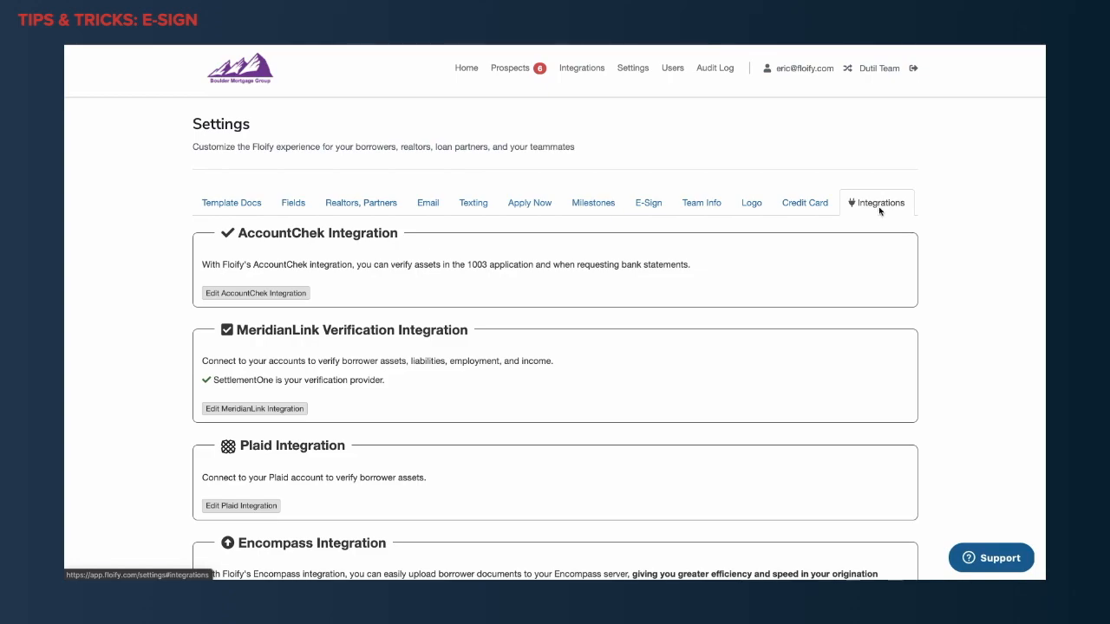
scroll(486, 433, "down", 5)
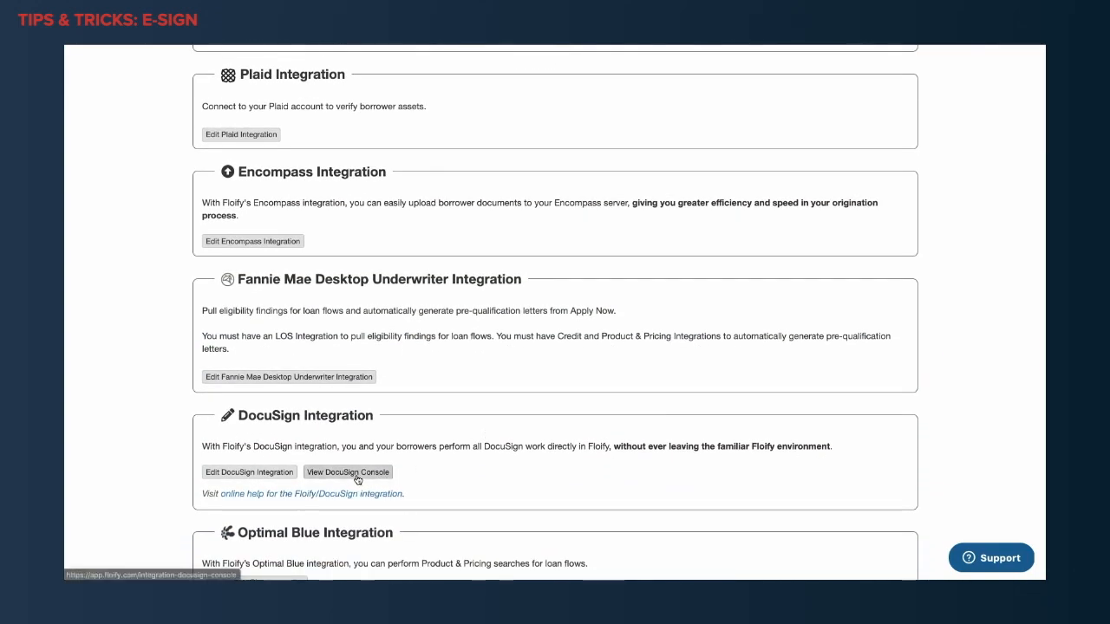
left_click(355, 477)
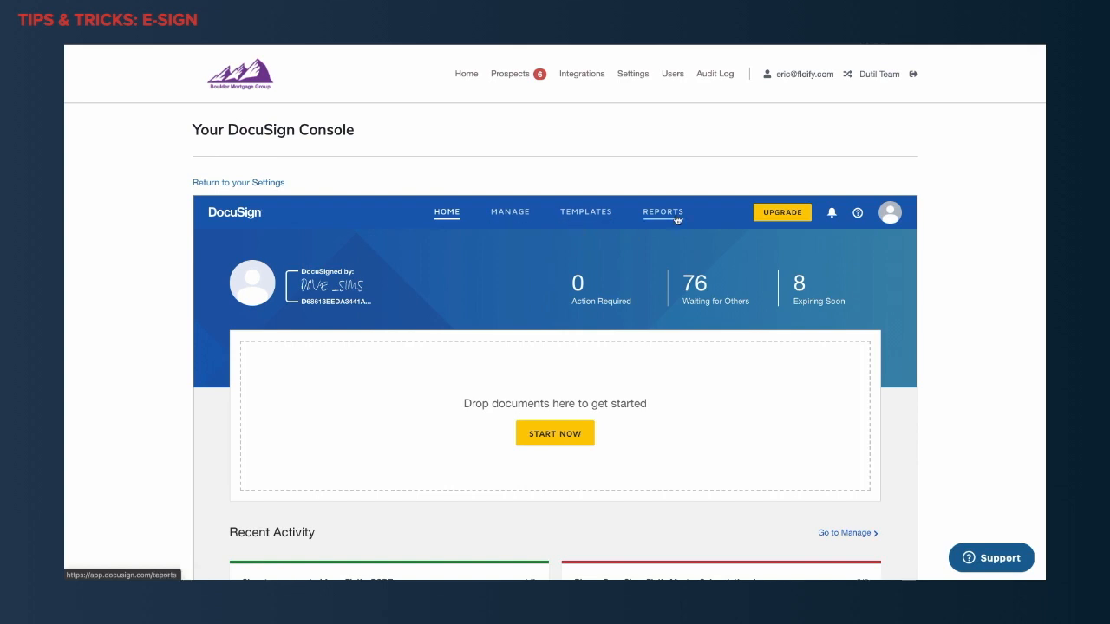
Start a new template from the My Templates list in the DocuSign Console.
left_click(584, 214)
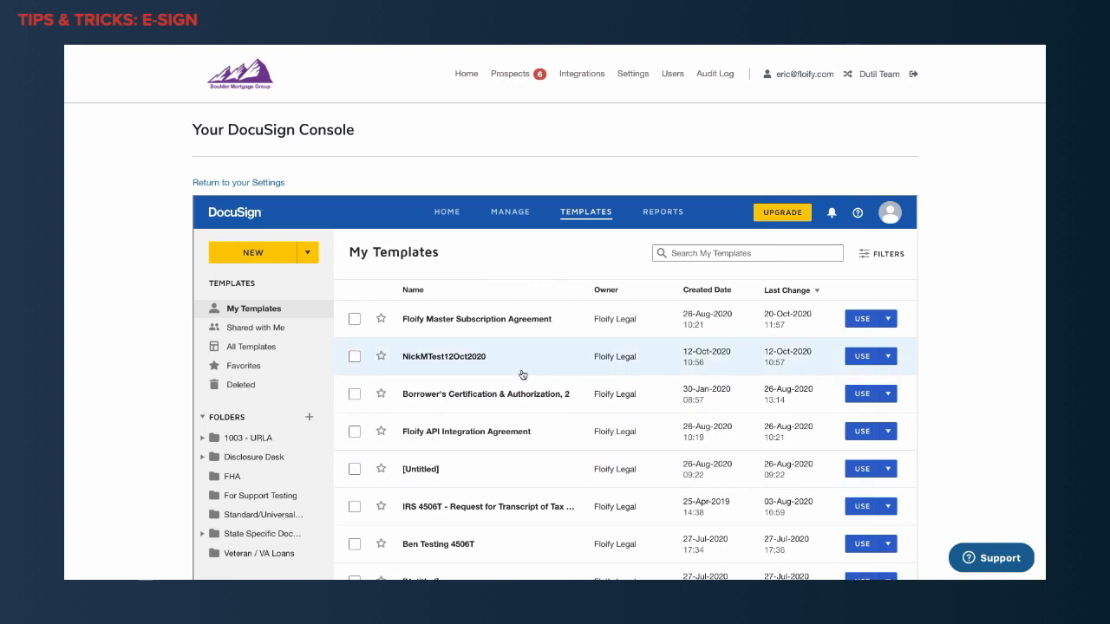
left_click(279, 260)
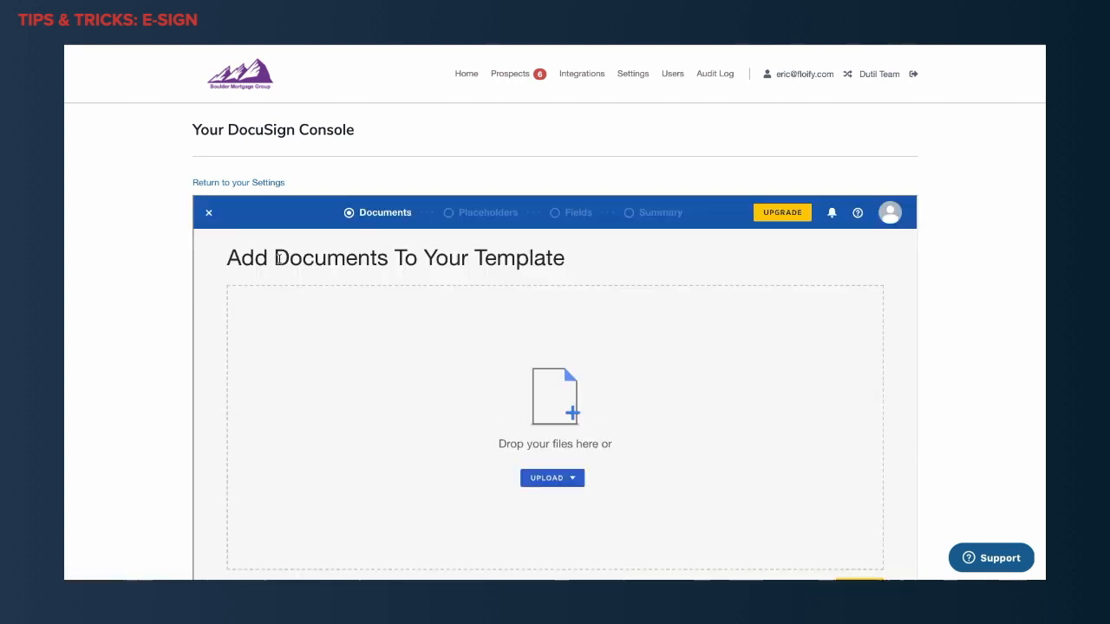
scroll(647, 411, "down", 1)
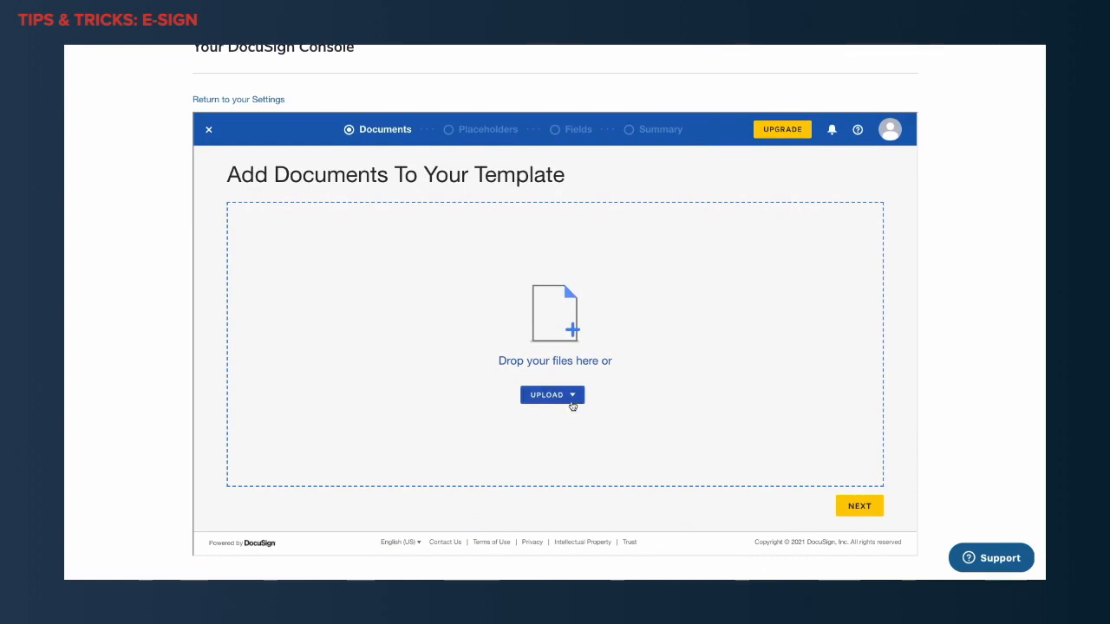
left_click(575, 395)
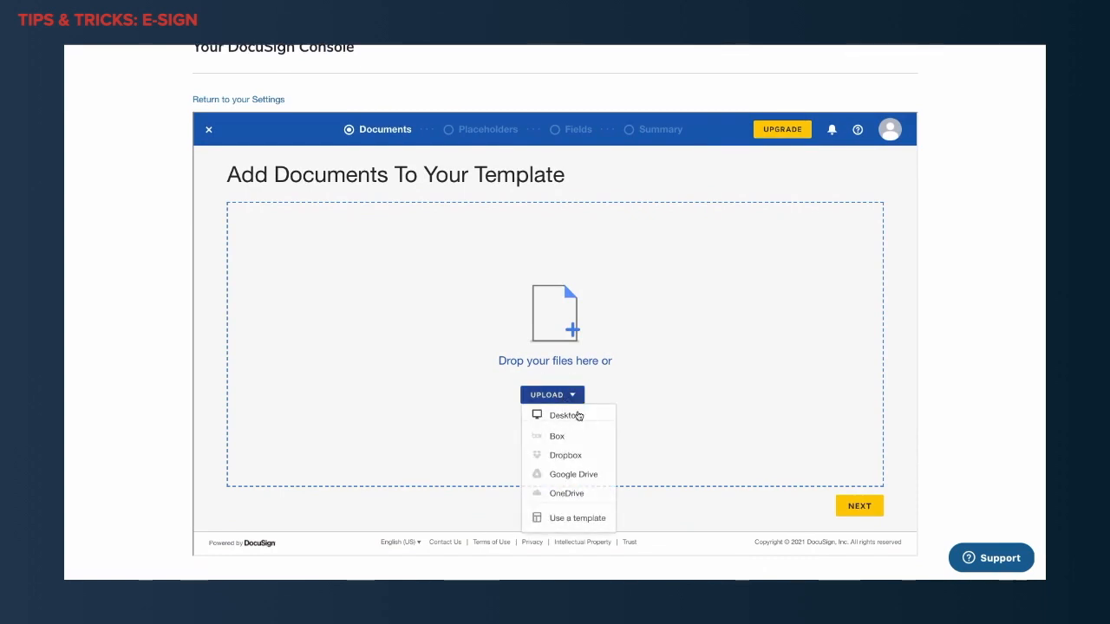
left_click(579, 416)
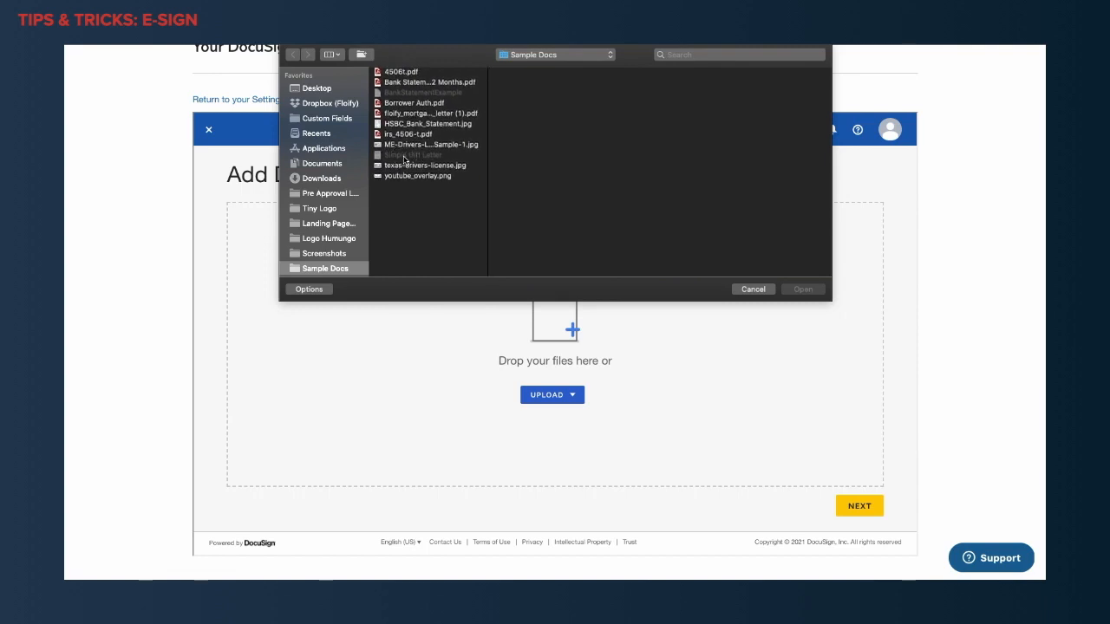
left_click(753, 289)
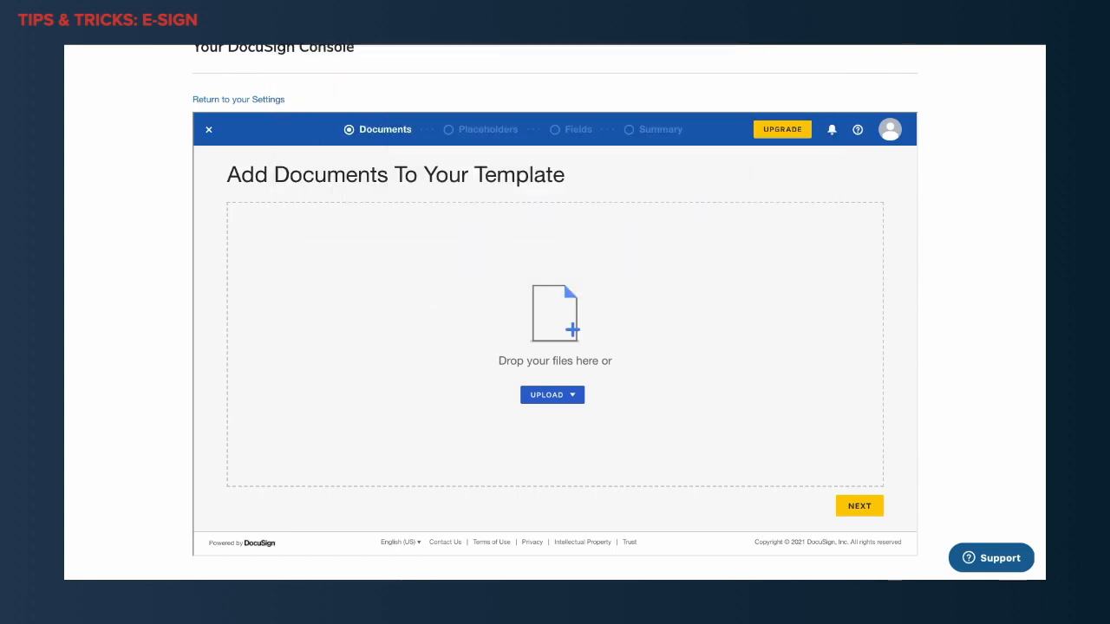
left_click_drag(1041, 275, 574, 342)
left_click_drag(1041, 280, 556, 346)
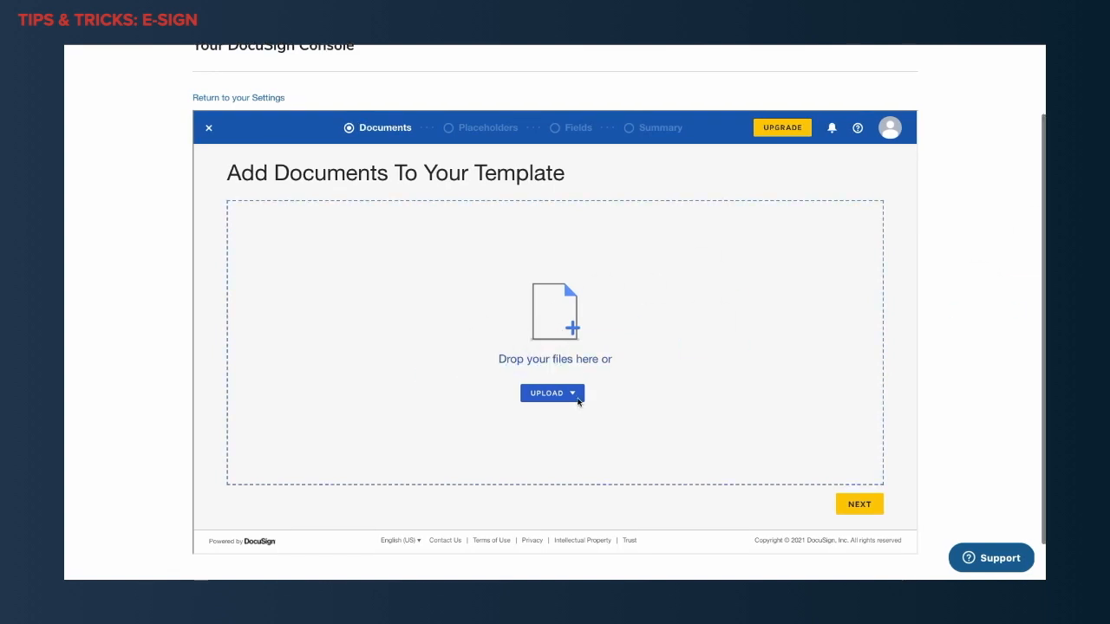
left_click(573, 396)
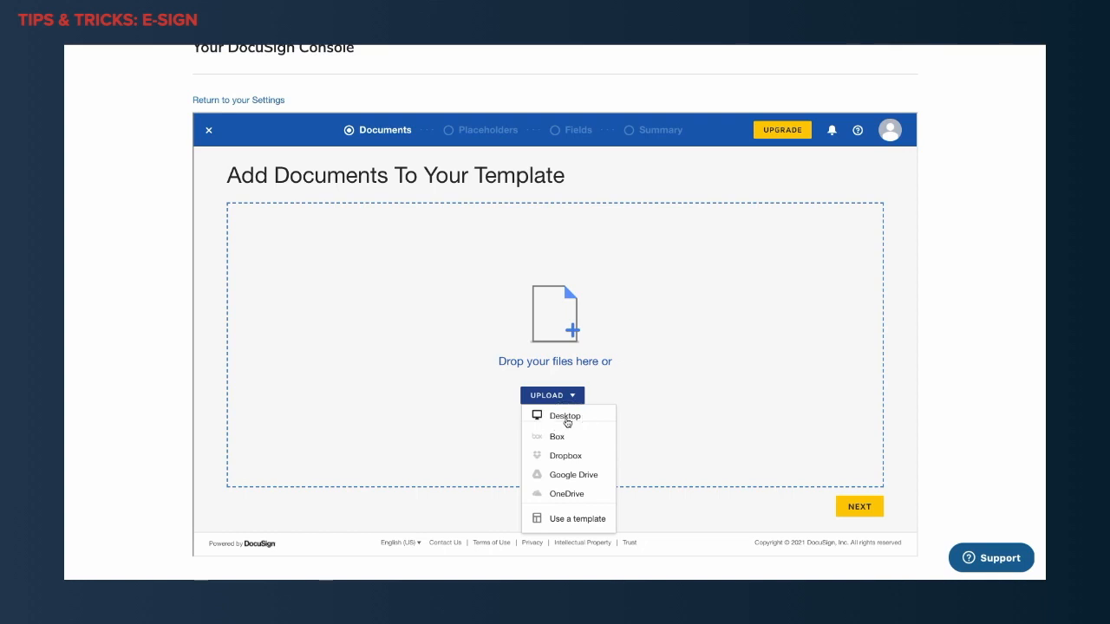
left_click(565, 417)
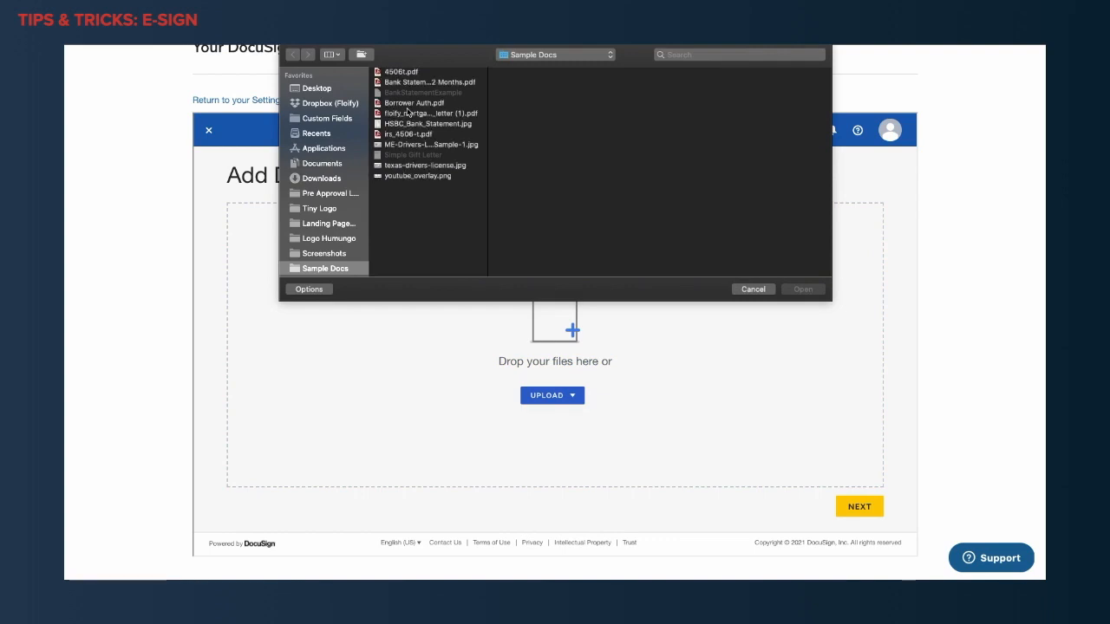
double_click(407, 113)
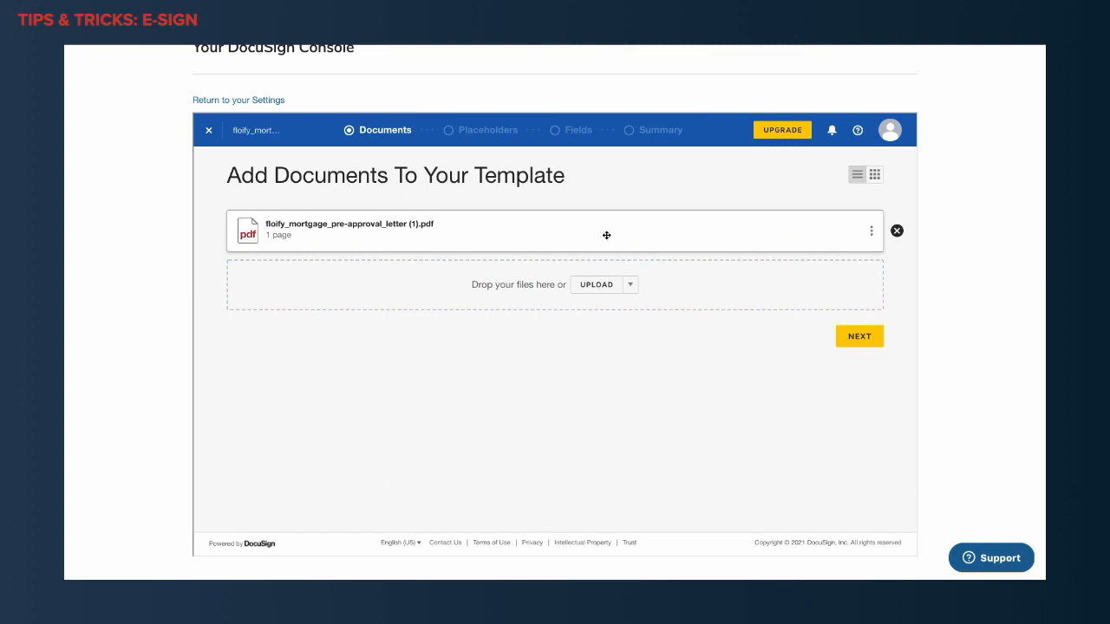
left_click(897, 231)
left_click(473, 229)
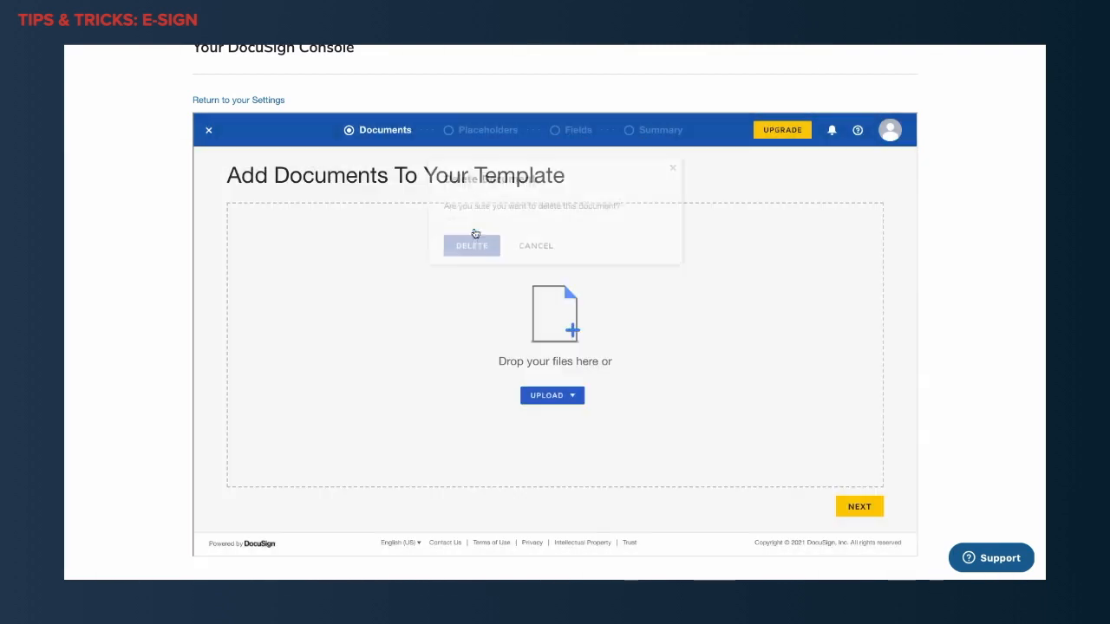
Upload Borrower Auth.pdf from the Sample Docs folder to the template and continue to the placeholder recipients.
left_click(573, 404)
left_click(577, 417)
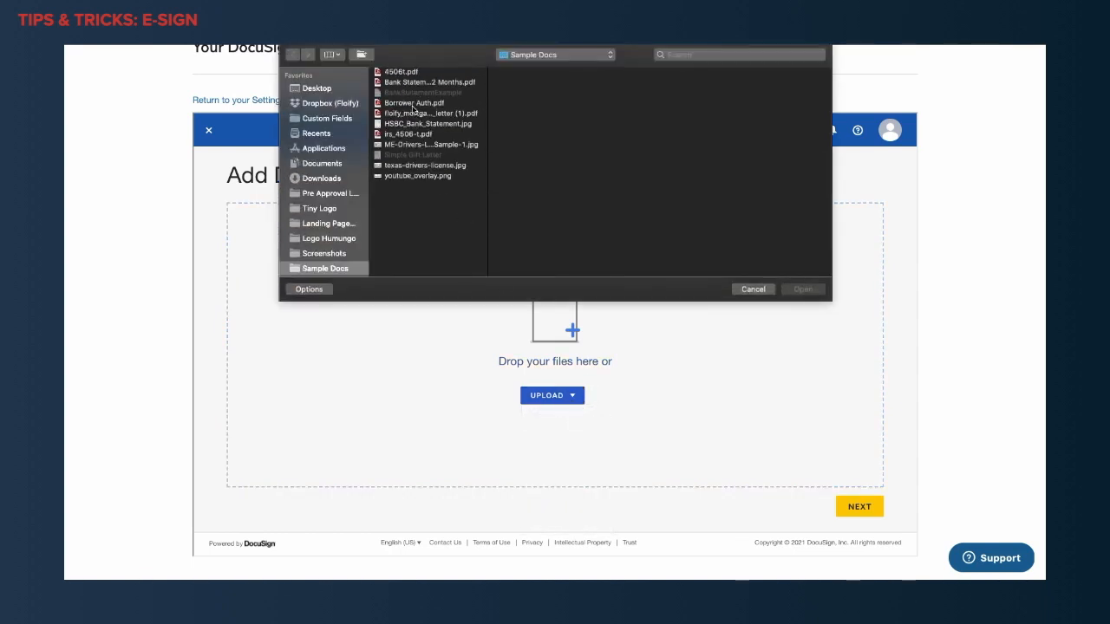
double_click(413, 112)
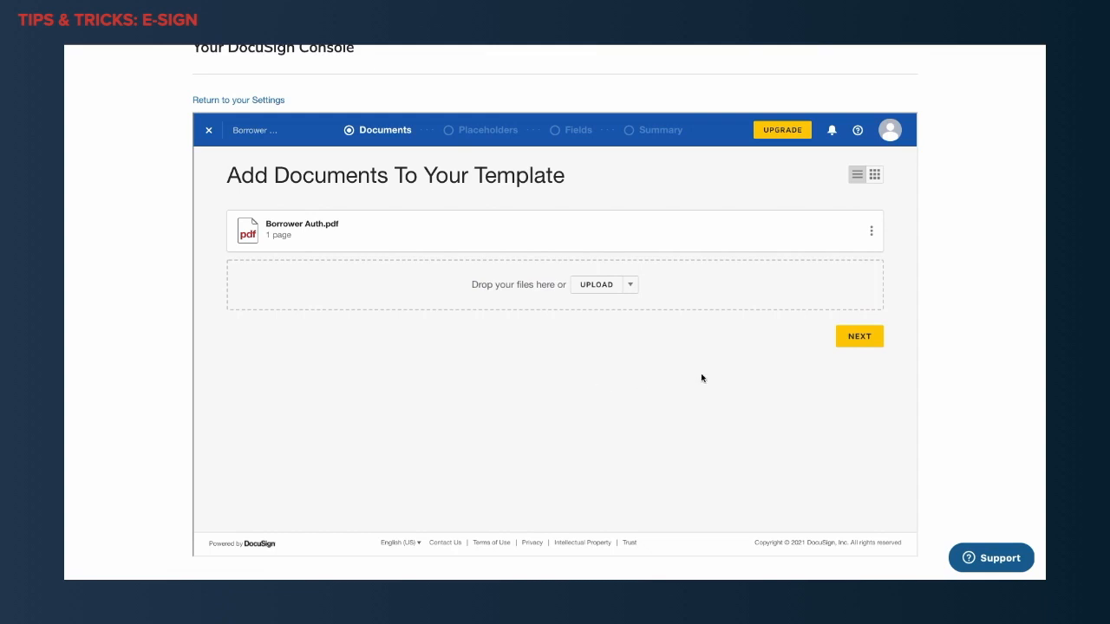
left_click(859, 345)
Name the first placeholder recipient Borrower and add a second placeholder named Co-Borrower.
left_click(461, 271)
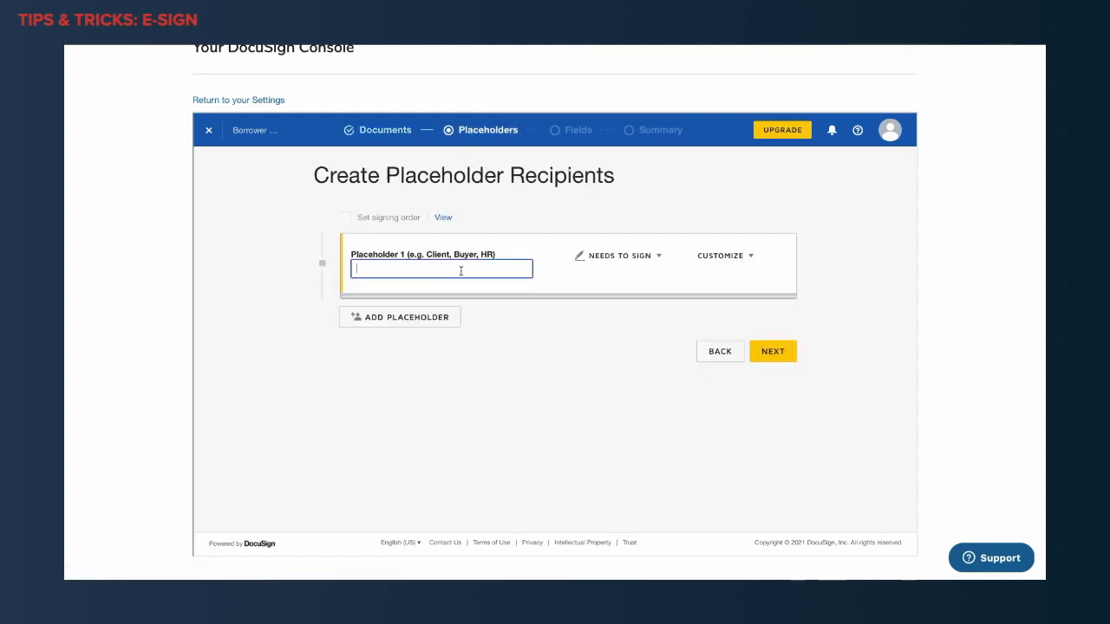
type("Borrower")
left_click(426, 319)
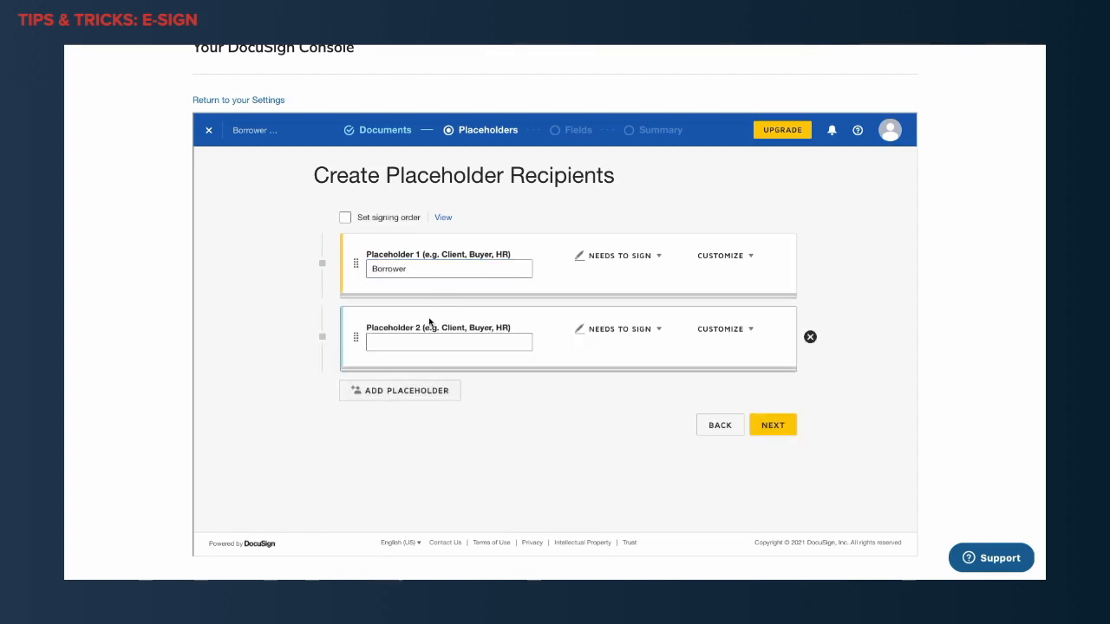
left_click(430, 341)
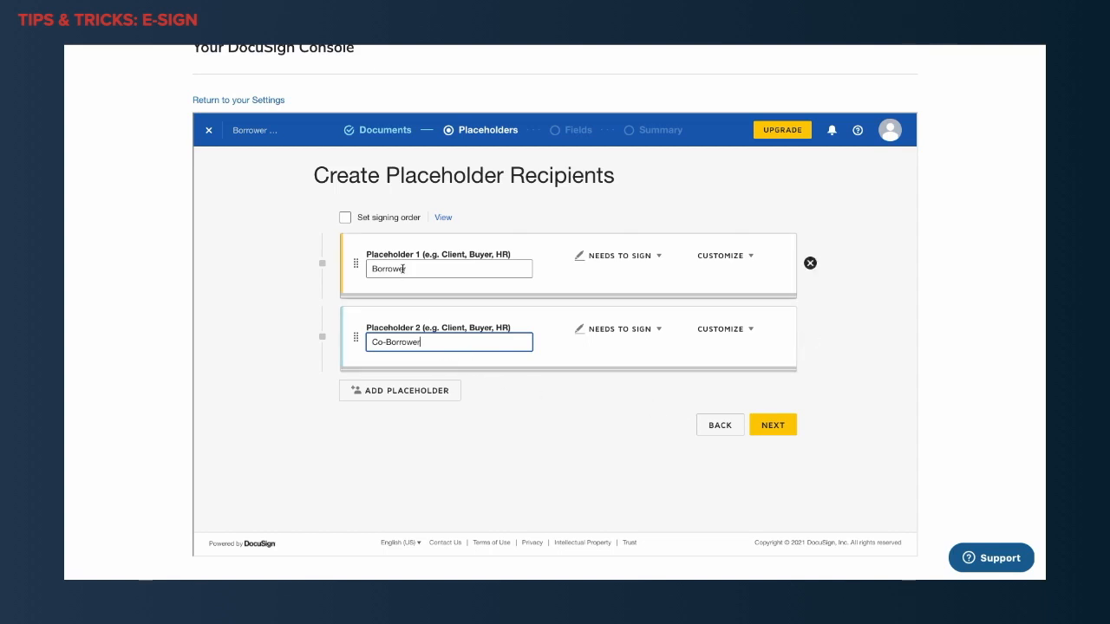
Add a third placeholder named Loan Officer that receives a copy, and remove it again.
left_click(414, 391)
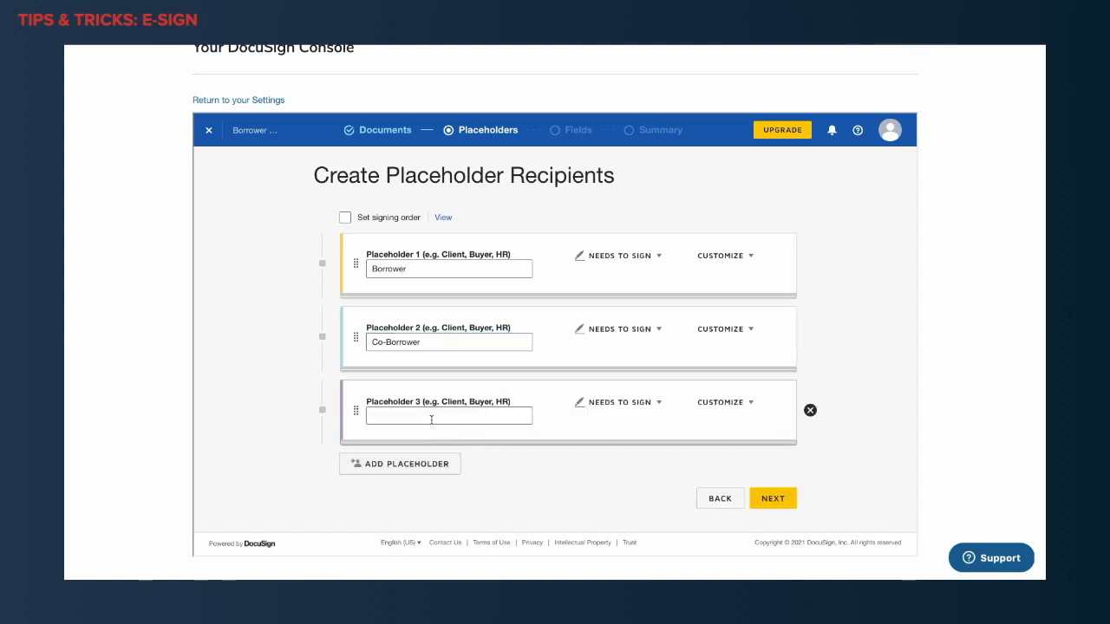
left_click(431, 419)
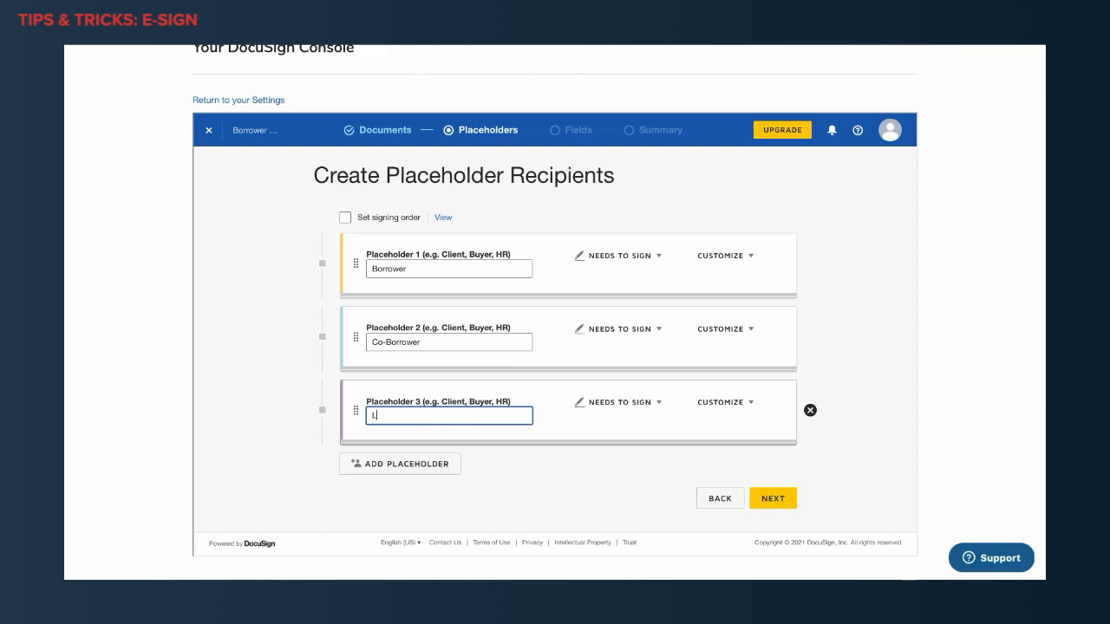
left_click(650, 404)
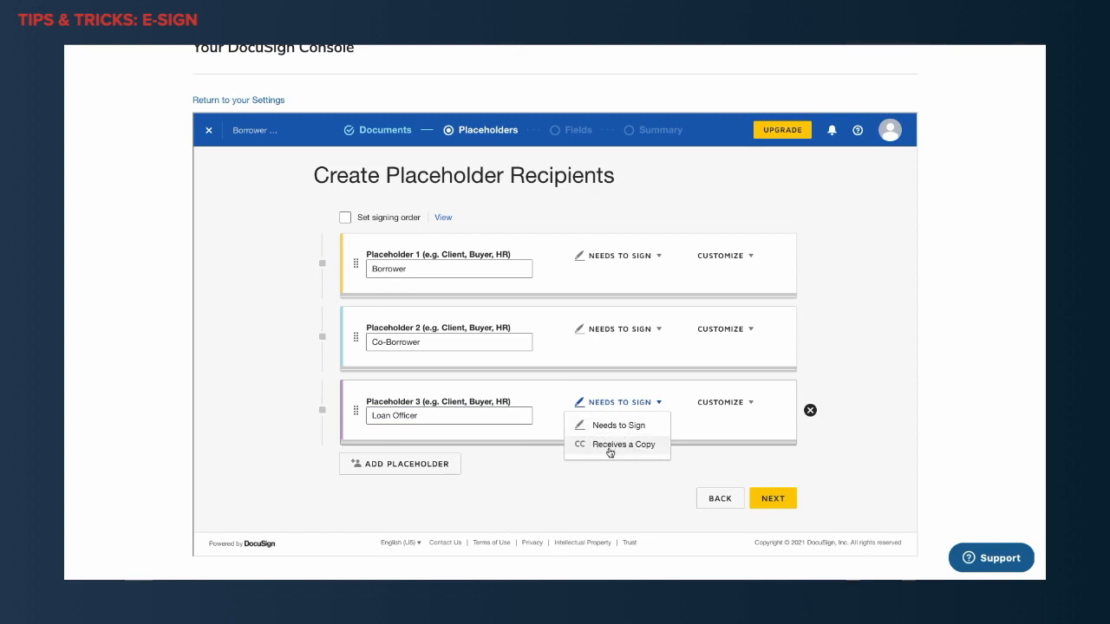
left_click(613, 445)
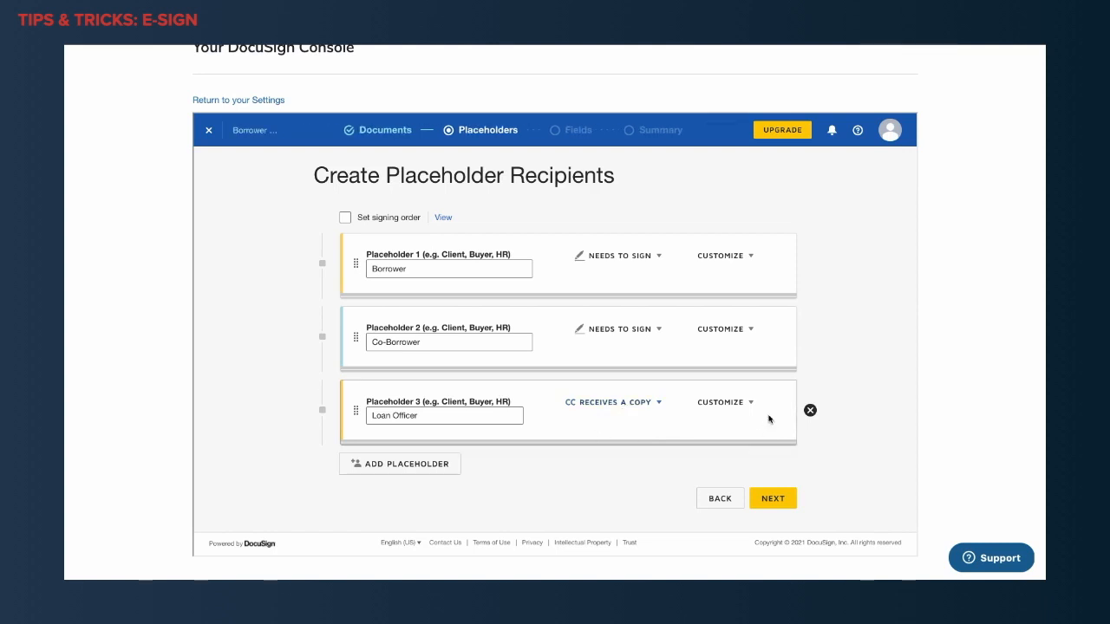
left_click(810, 410)
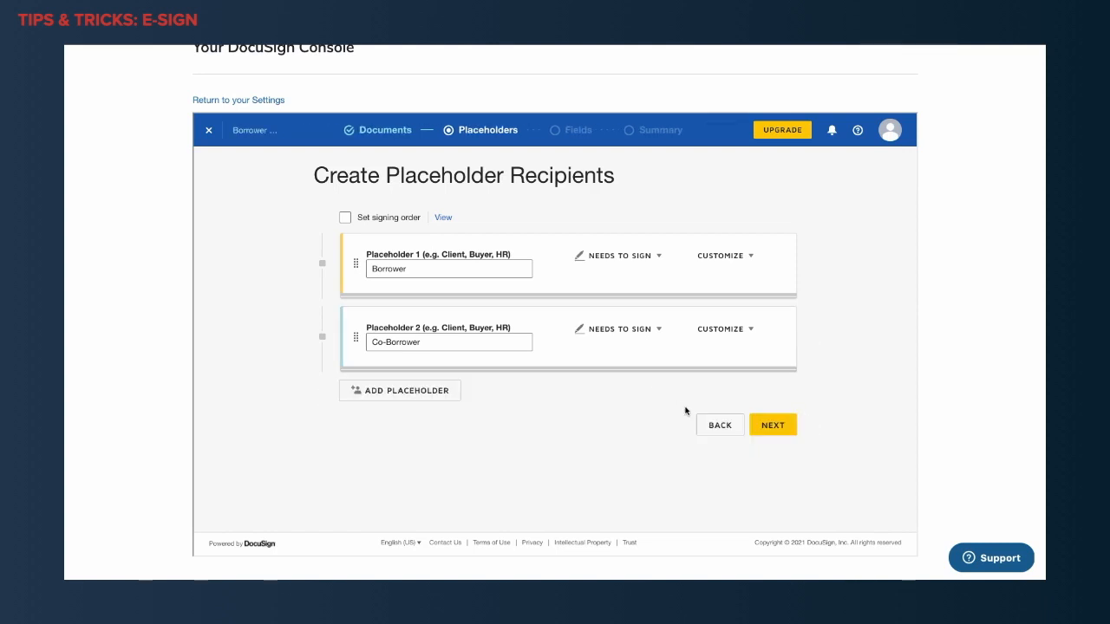
Continue to the fields stage and place the Borrower's Signature and Date Signed fields above the BORROWER ONE line.
left_click(770, 426)
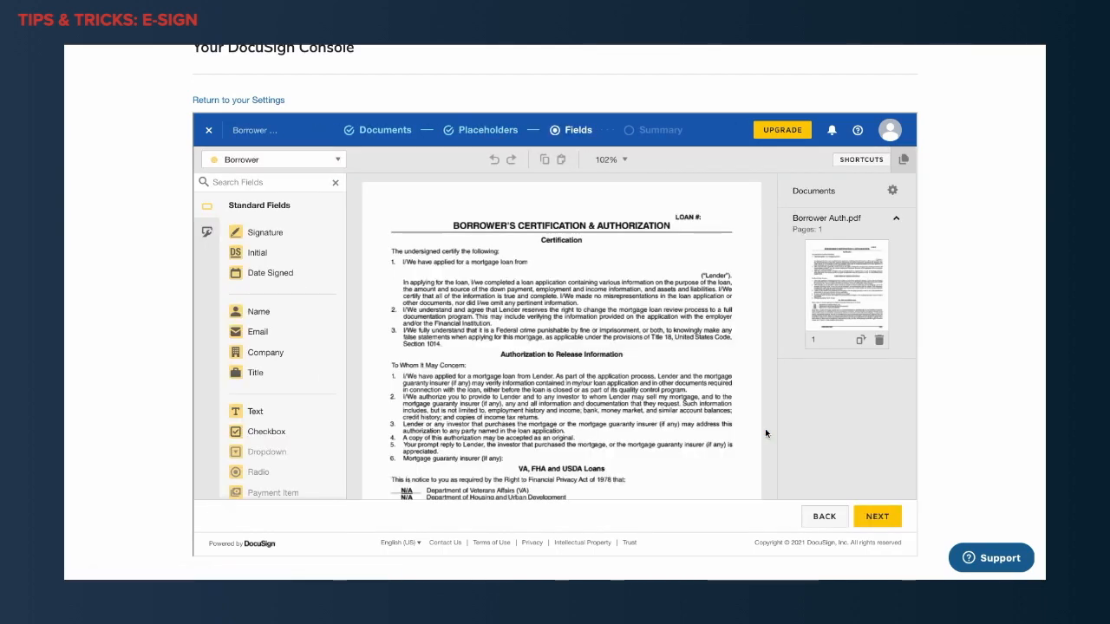
scroll(599, 394, "down", 5)
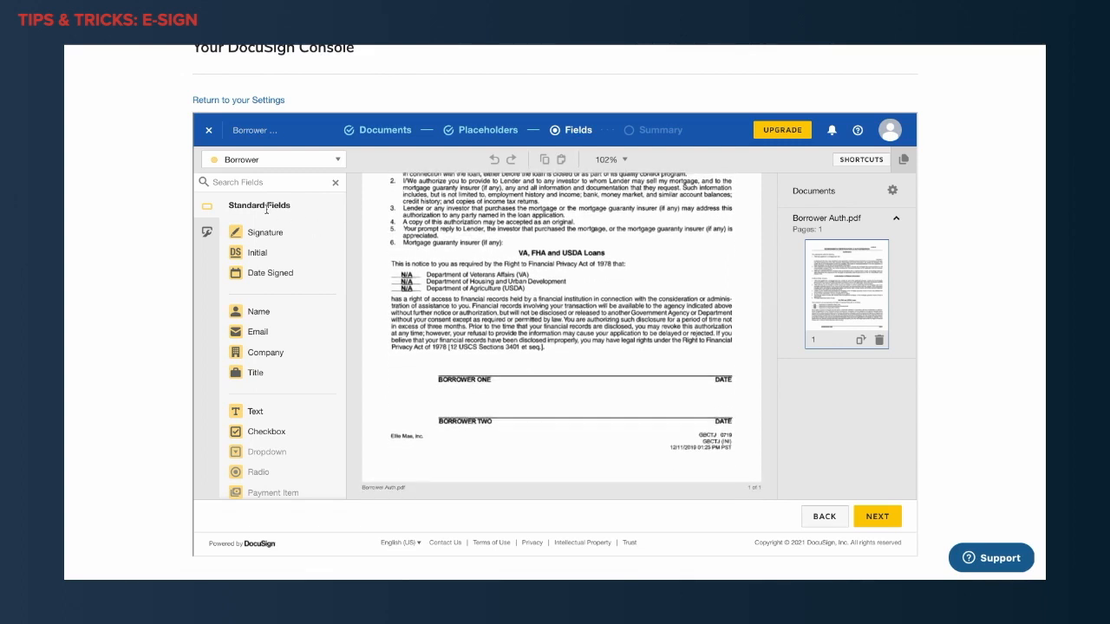
left_click_drag(259, 231, 444, 356)
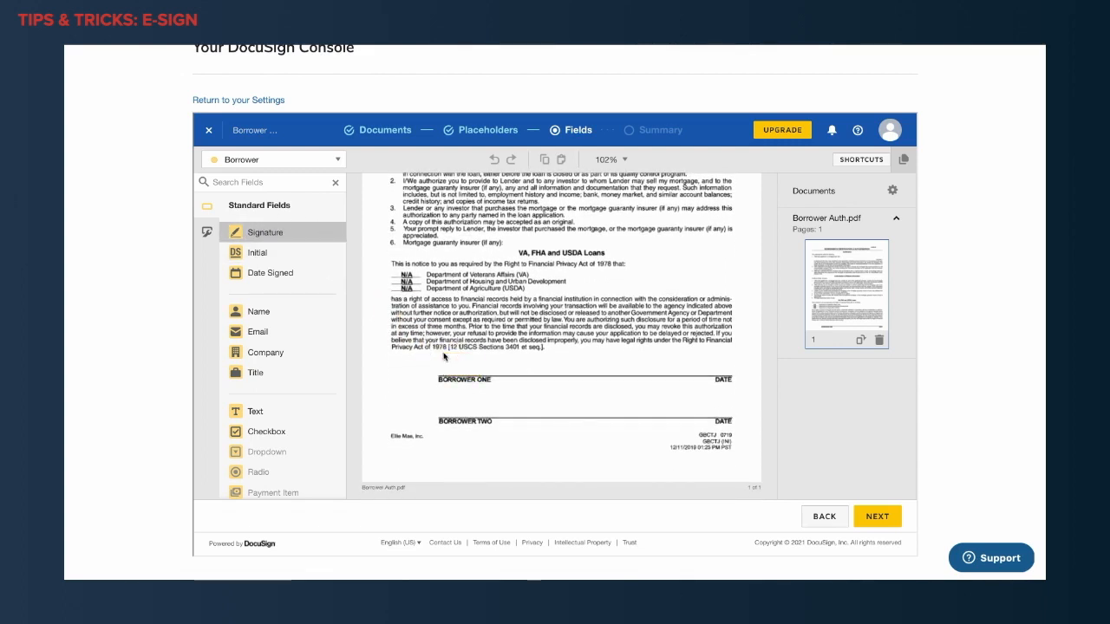
left_click_drag(525, 319, 720, 365)
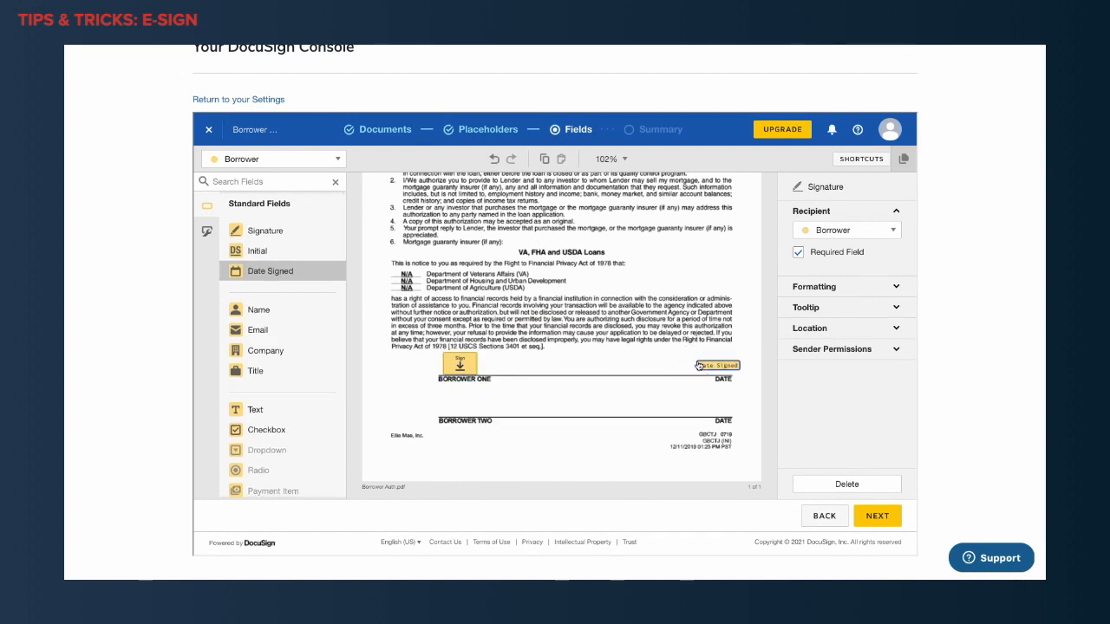
Place the Co-Borrower's Signature and Date Signed fields above the BORROWER TWO line.
left_click(256, 158)
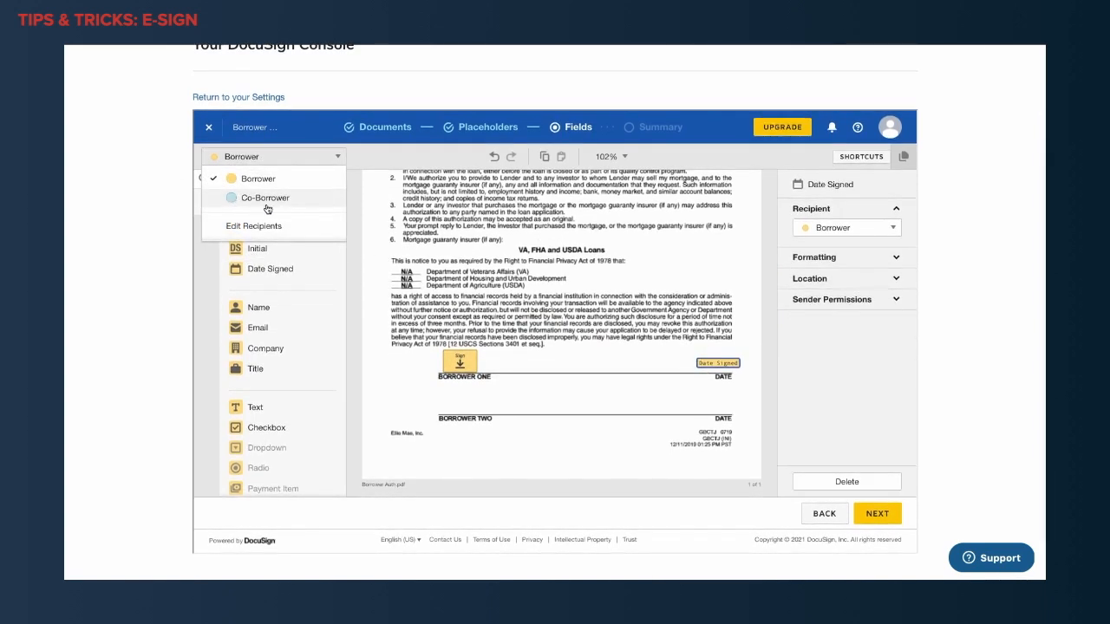
left_click(263, 202)
mouse_move(264, 229)
left_mouse_down()
mouse_move(447, 380)
mouse_move(441, 396)
mouse_move(456, 404)
left_mouse_up()
left_click_drag(265, 271, 707, 409)
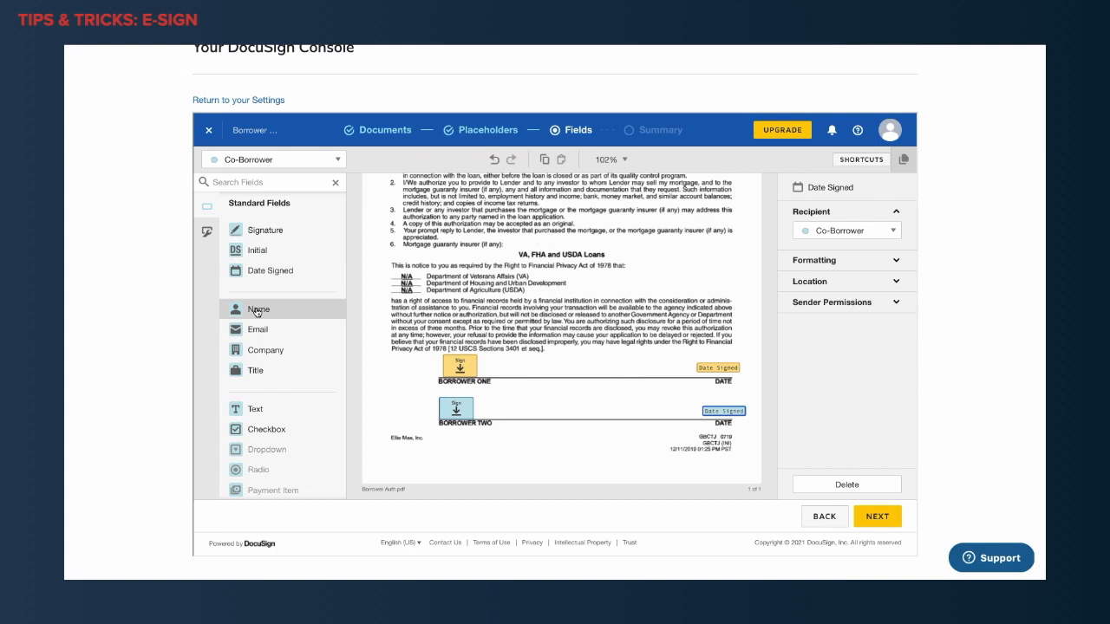
Place a Name field beside the Co-Borrower's signature and one beside the Borrower's signature, and continue to the template review.
left_click_drag(256, 312, 380, 411)
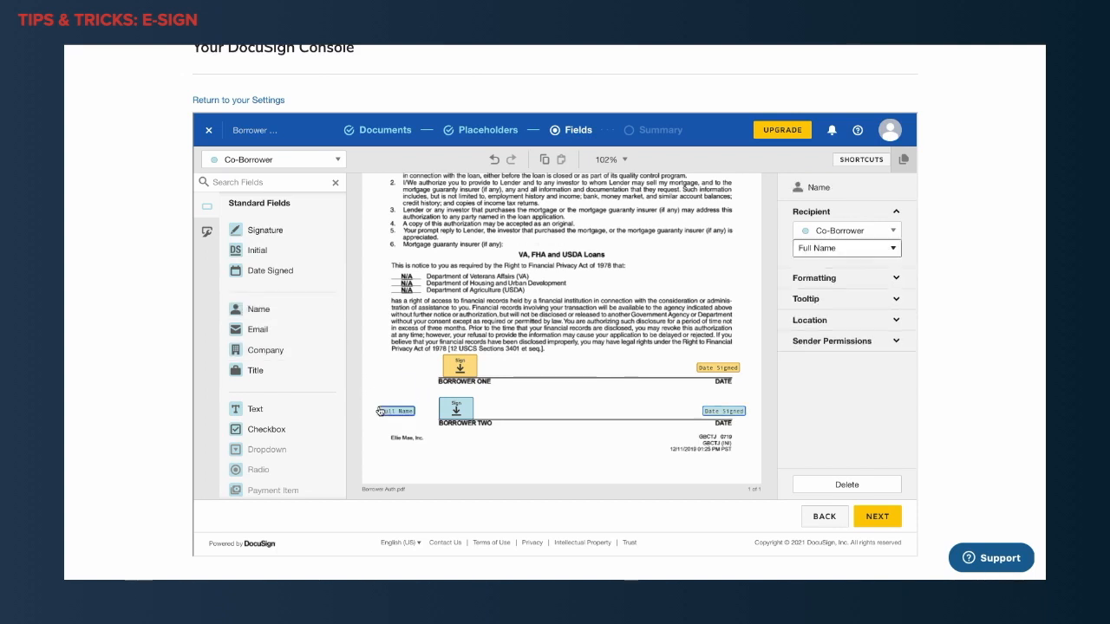
left_click(278, 161)
left_click(272, 180)
mouse_move(266, 230)
left_mouse_down()
mouse_move(390, 366)
mouse_move(290, 217)
mouse_move(266, 224)
mouse_move(261, 248)
left_mouse_up()
left_click_drag(258, 309, 376, 366)
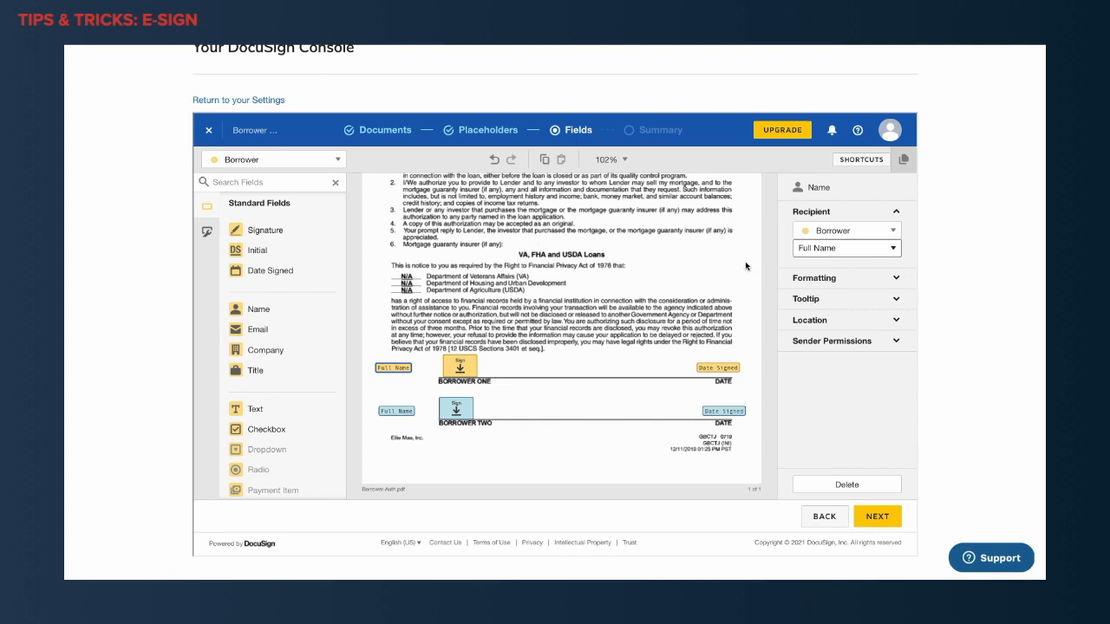
left_click(877, 517)
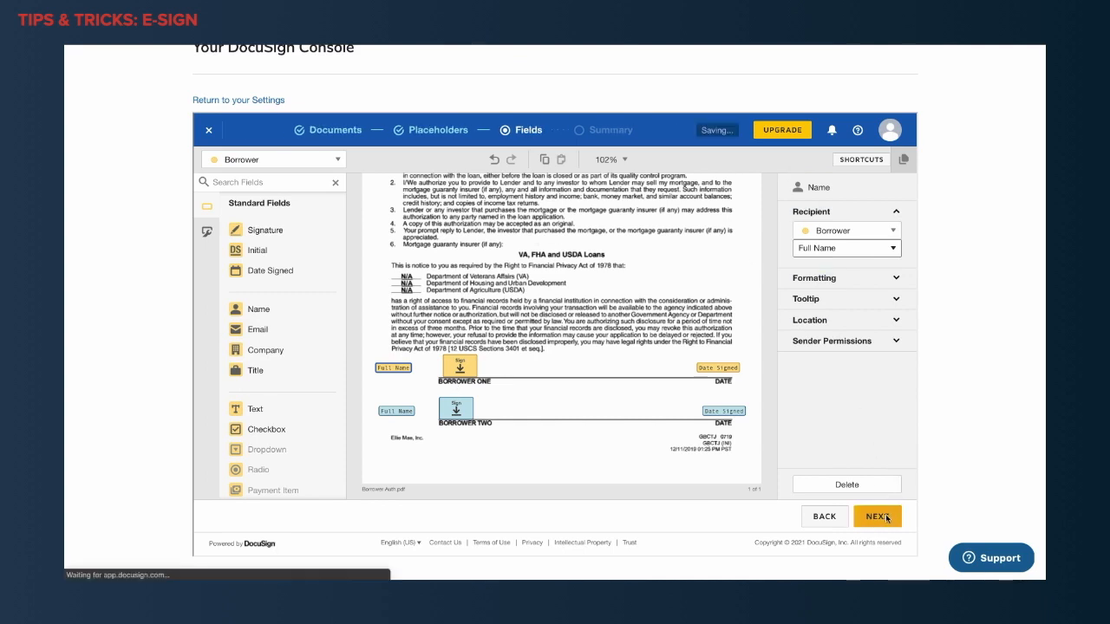
Review the template's document preview and summary, its email message settings, and its recipient privilege, reminder and expiration options.
scroll(567, 394, "down", 1)
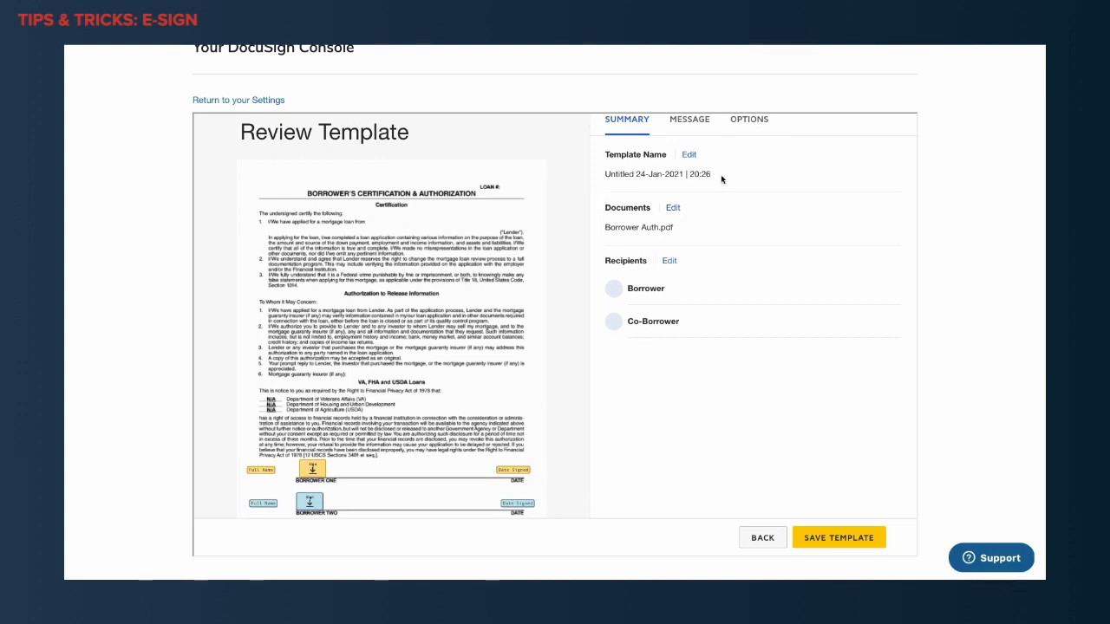
scroll(628, 351, "down", 2)
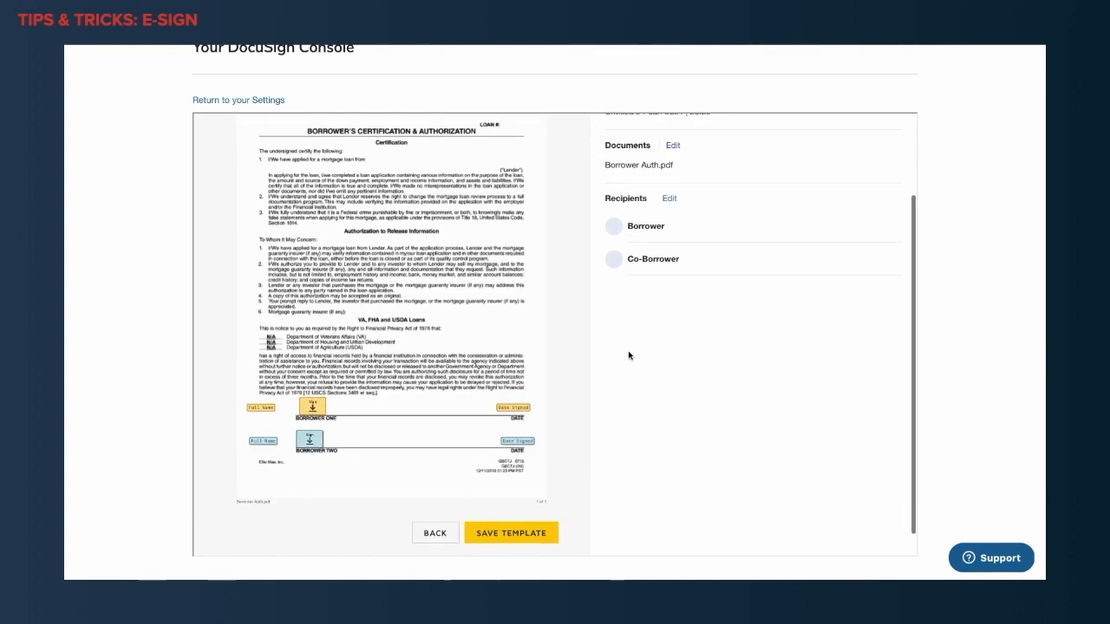
scroll(629, 355, "up", 2)
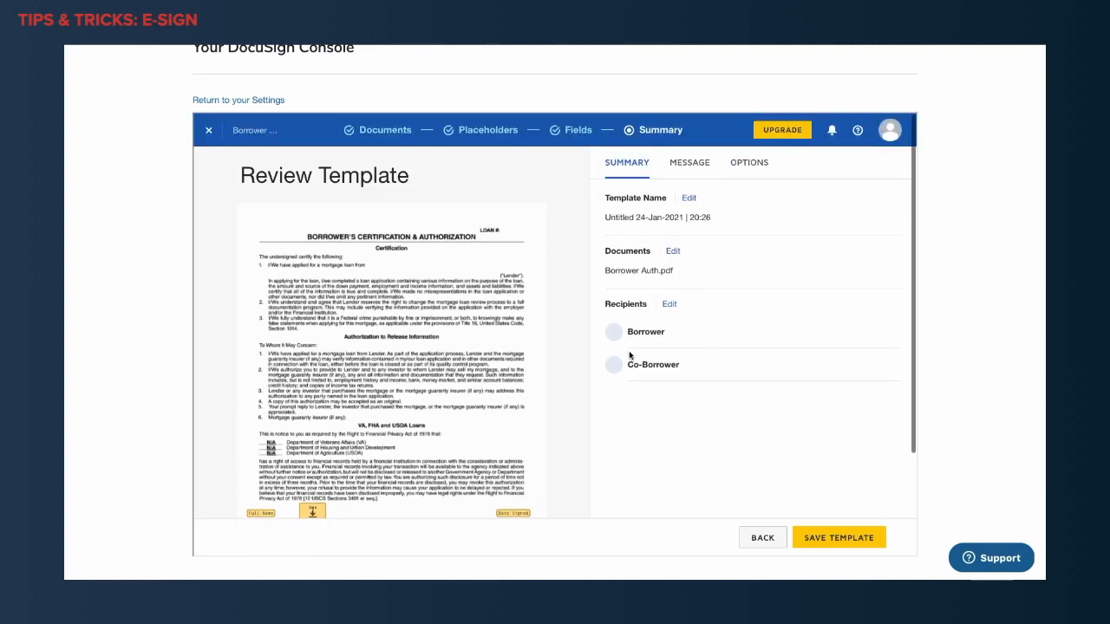
left_click(687, 163)
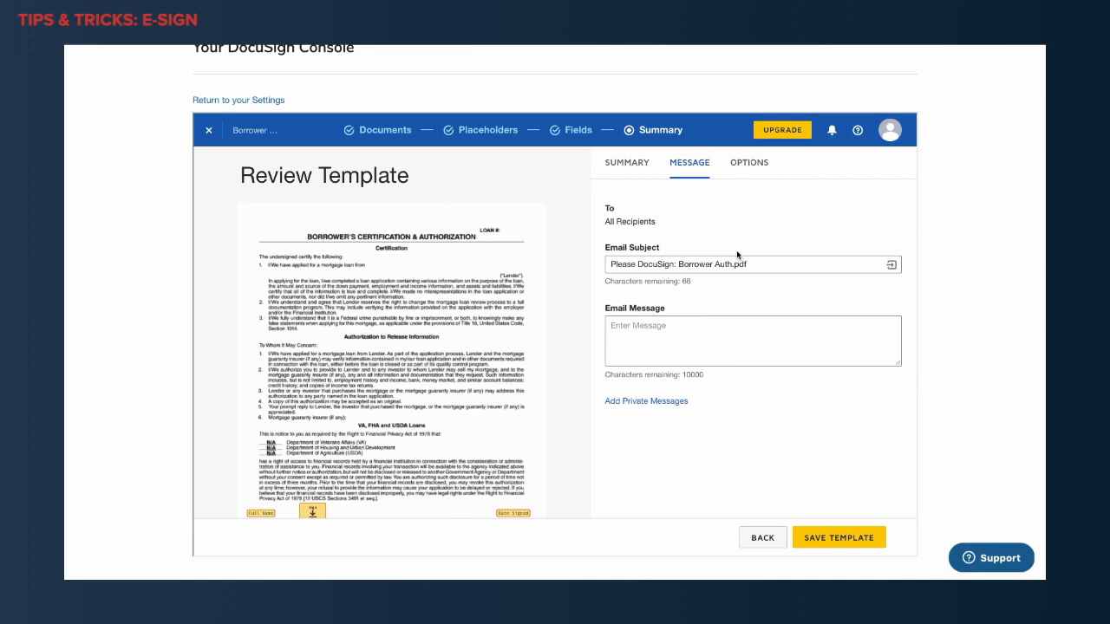
left_click(748, 162)
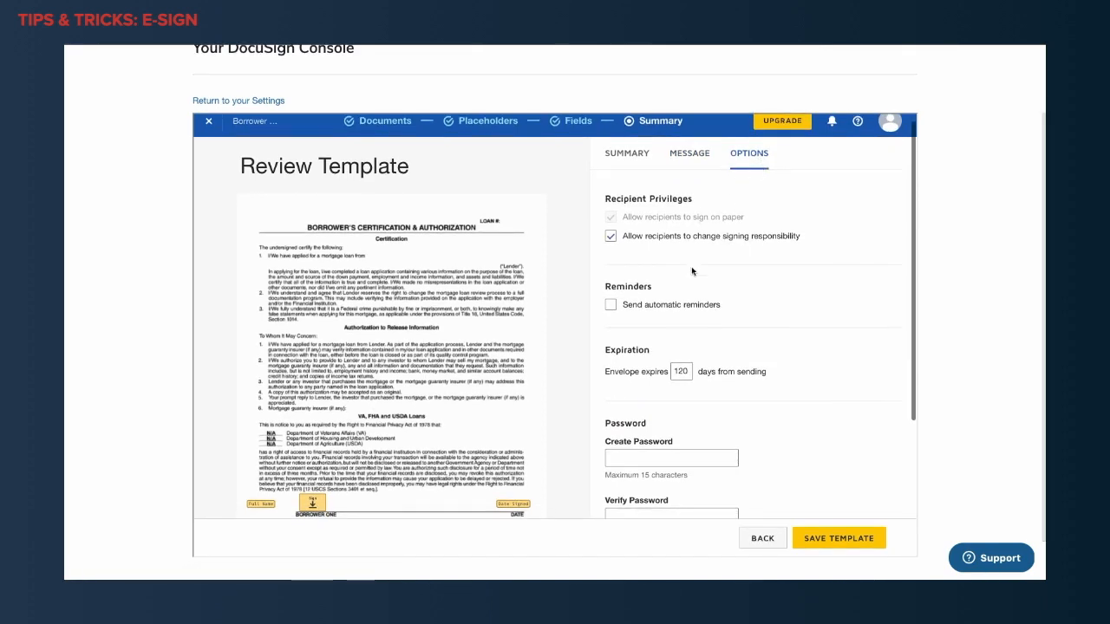
Check the remaining template options and save the template under the name Borrower's Authorization 2.
scroll(691, 273, "down", 2)
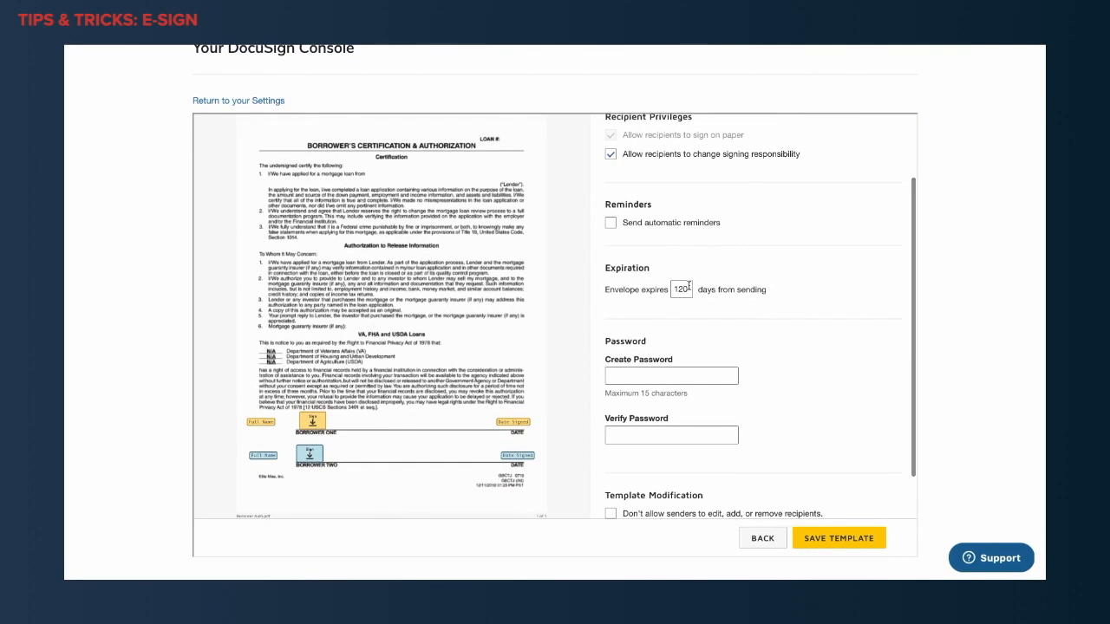
scroll(691, 289, "down", 3)
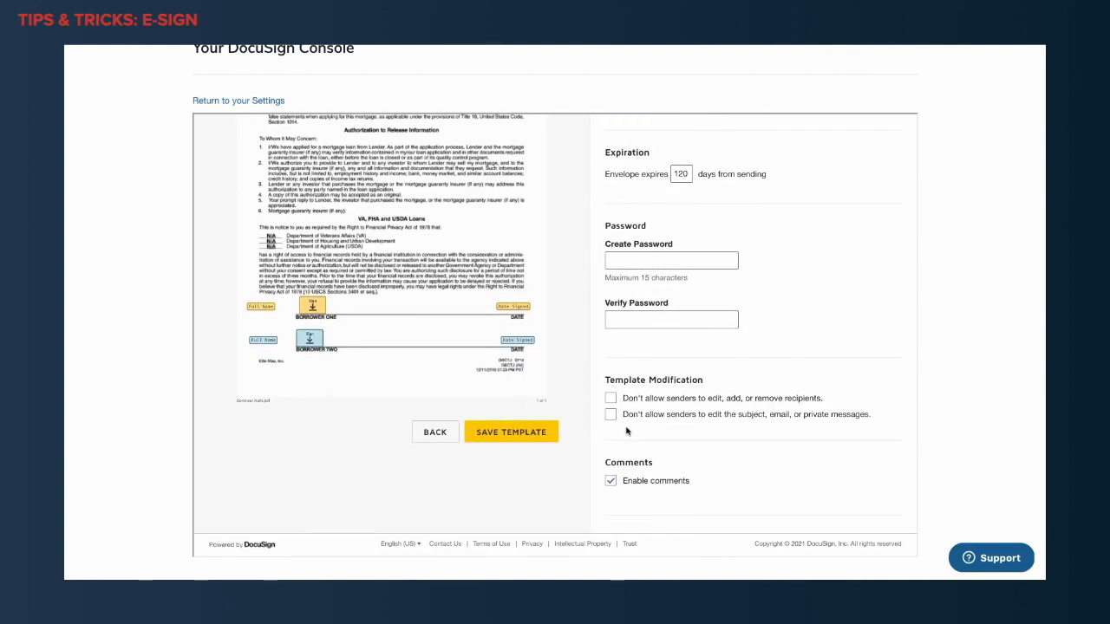
left_click(533, 442)
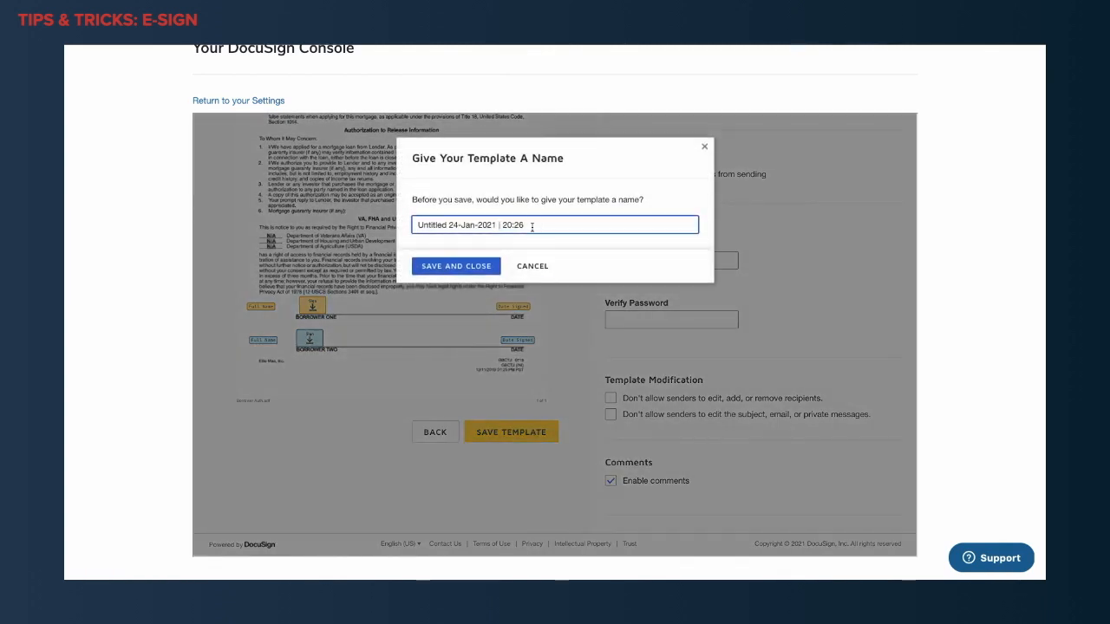
triple_click(532, 226)
type("Borrower's Authorization 2")
left_click(469, 268)
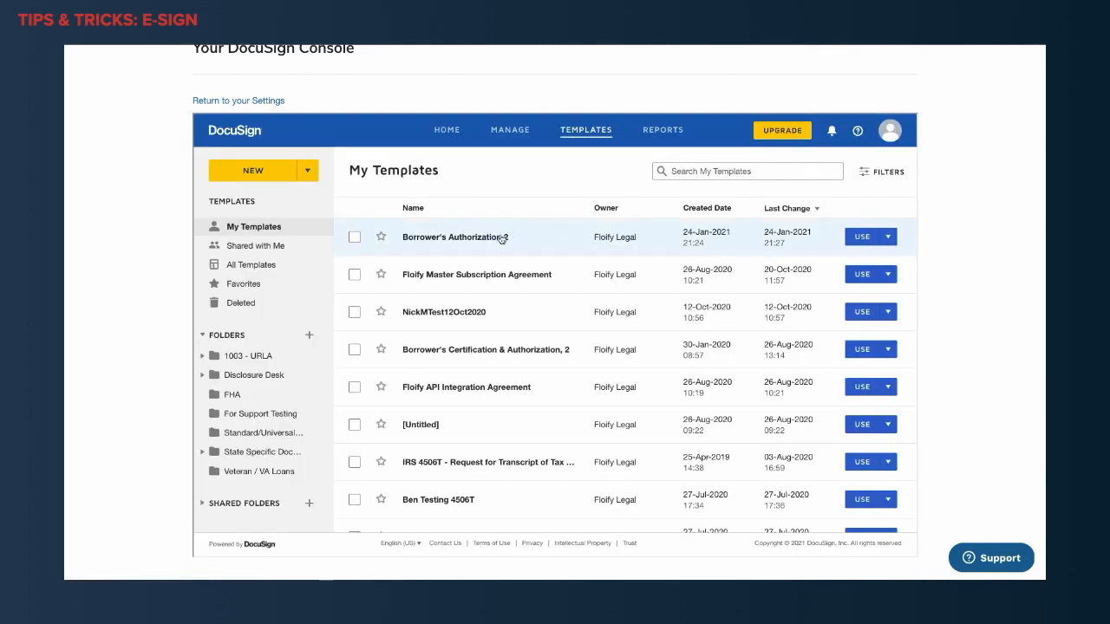
Leave the DocuSign Console for the Floify settings and show the Template Documents section.
scroll(503, 243, "up", 1)
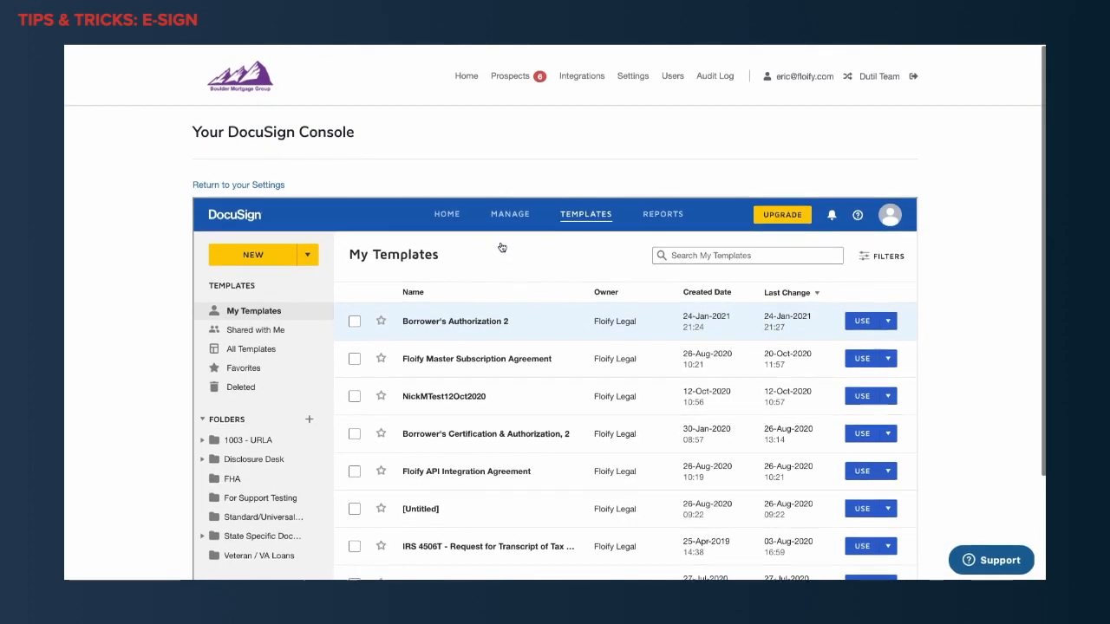
left_click(640, 78)
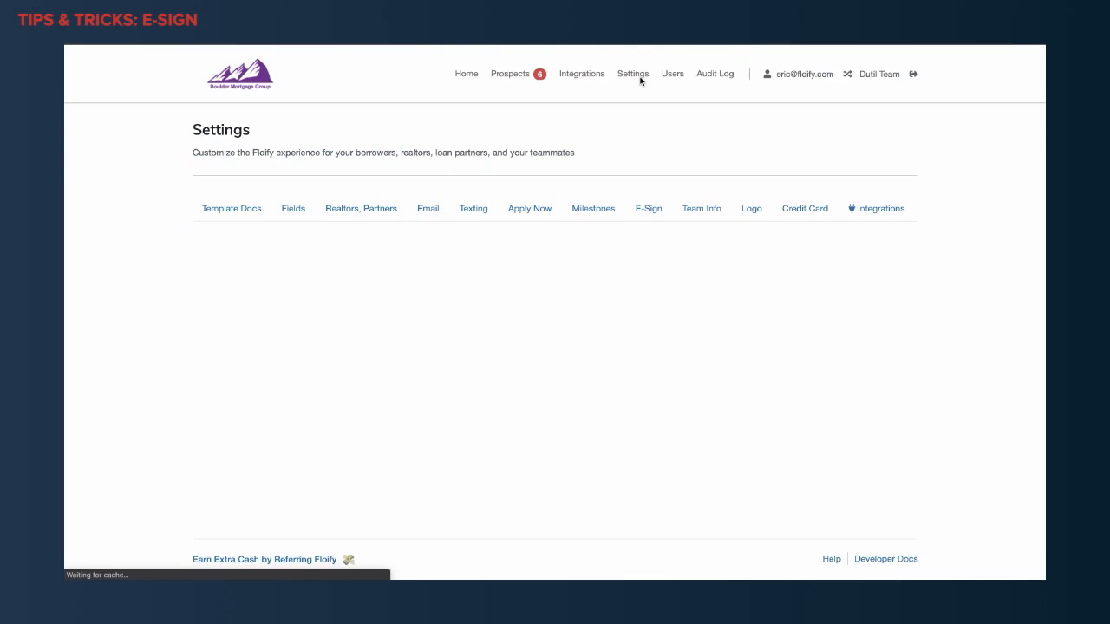
scroll(587, 376, "down", 3)
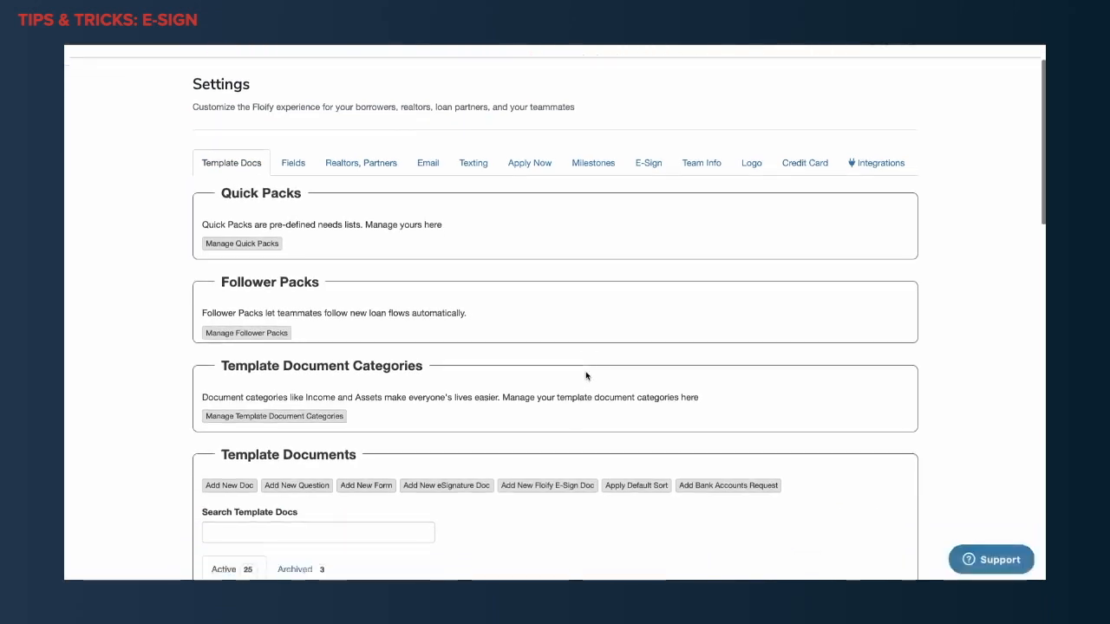
scroll(586, 376, "down", 2)
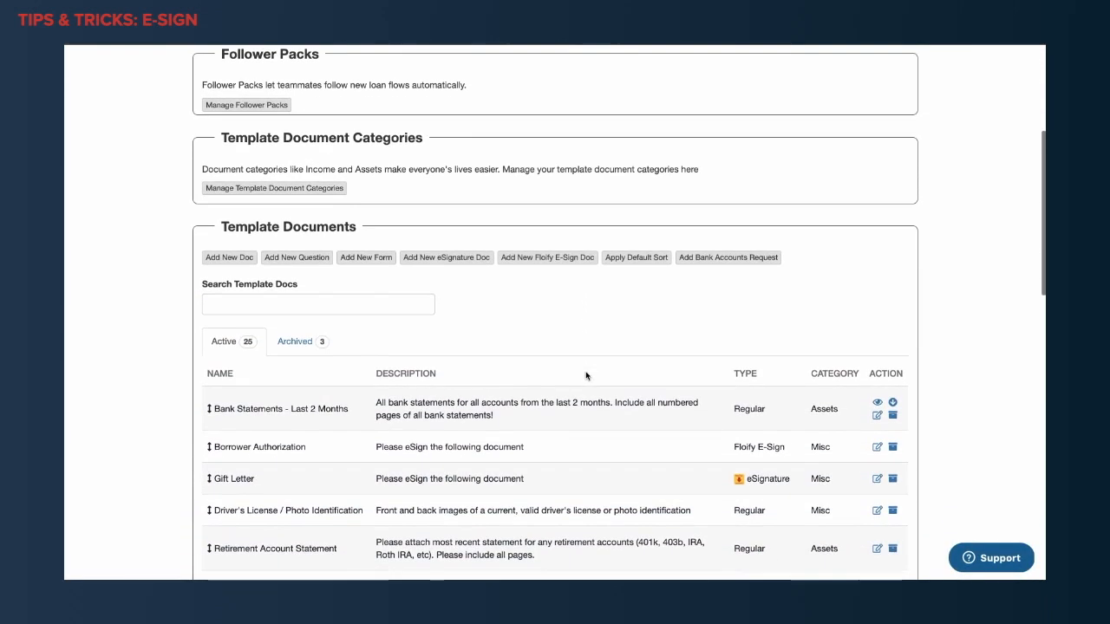
scroll(510, 399, "up", 2)
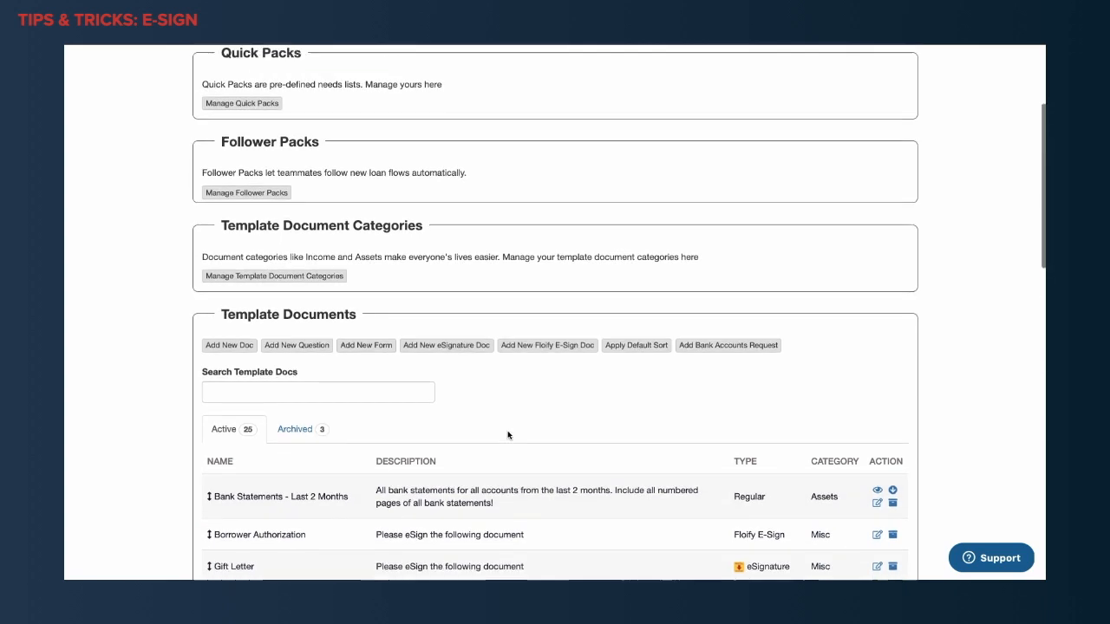
left_click_drag(219, 328, 355, 329)
left_click(395, 340)
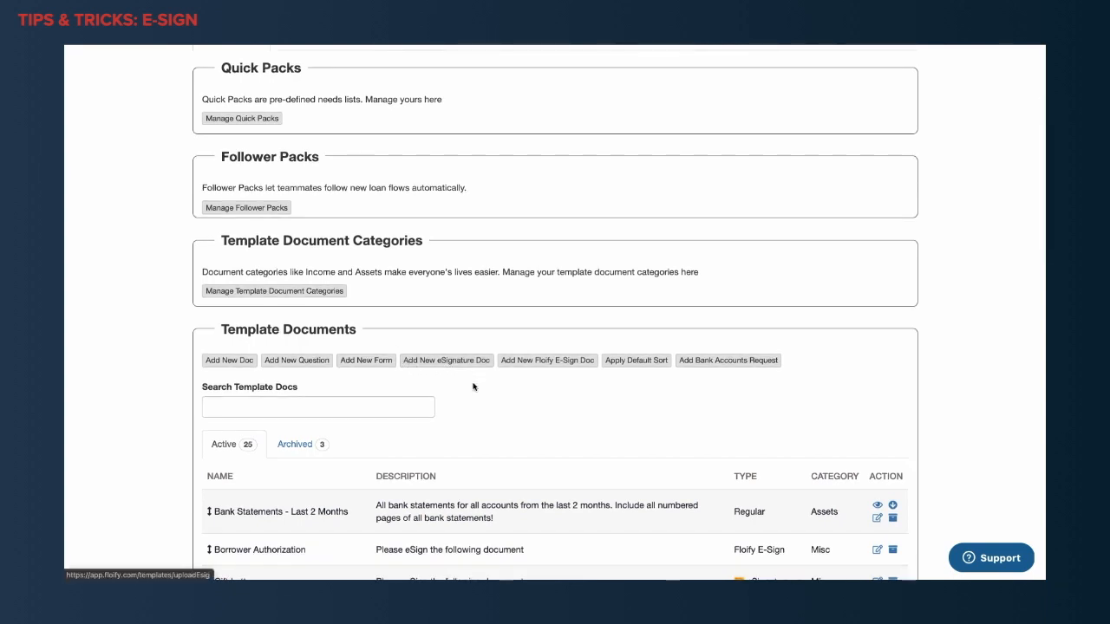
Try to add a Floify E-Sign template document named Borrower Authorization, category Misc, using the Borrower's Authorization template, and return to the settings.
left_click(568, 367)
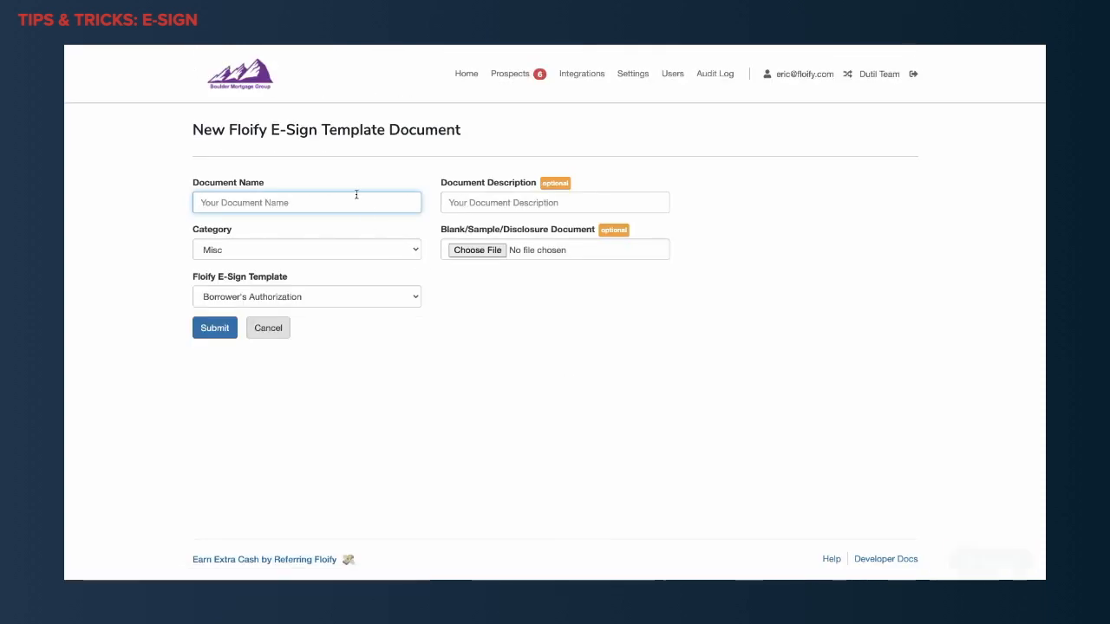
left_click(357, 198)
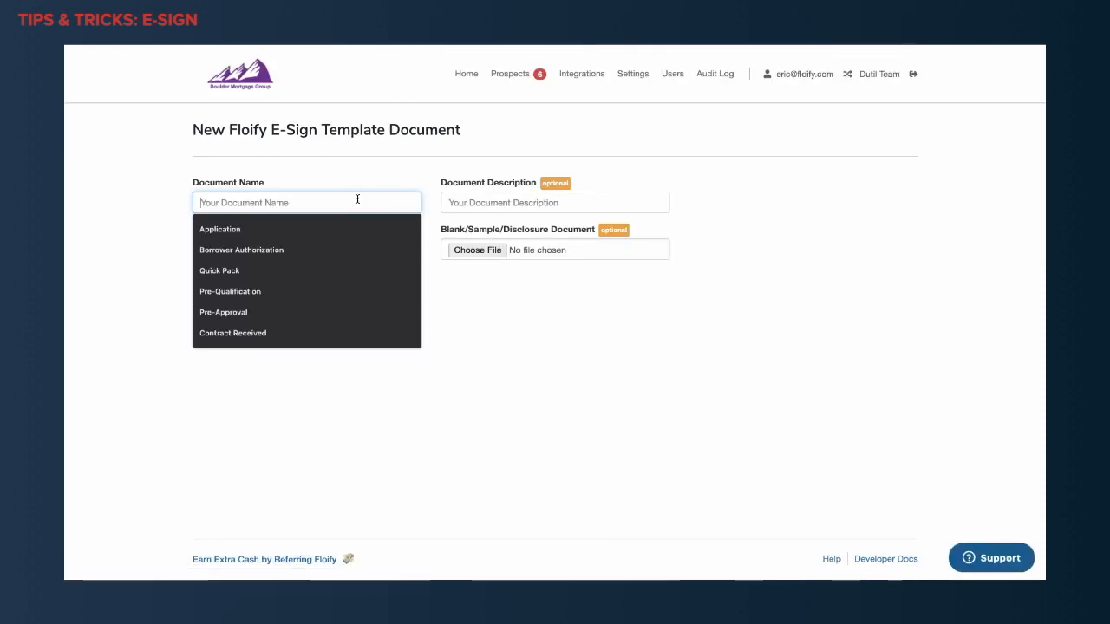
left_click(344, 250)
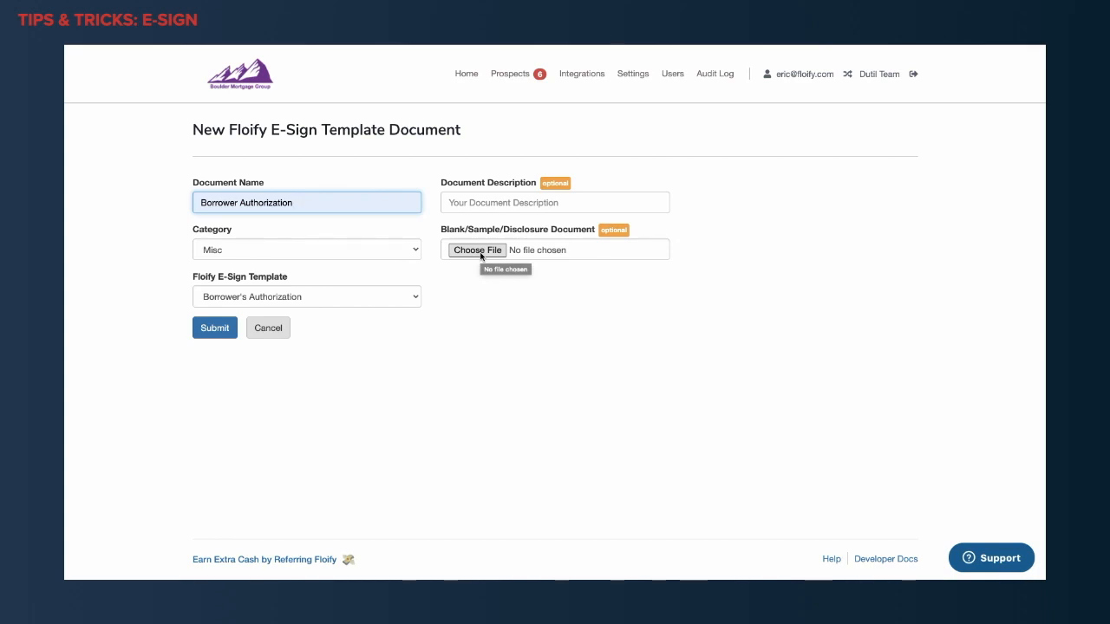
left_click(386, 301)
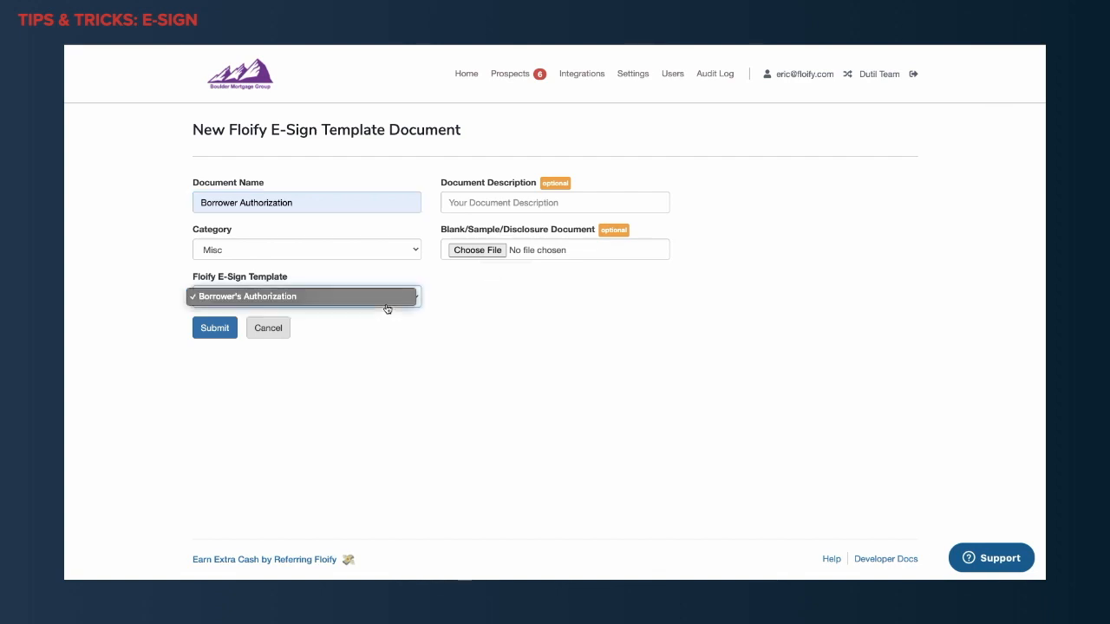
left_click(249, 302)
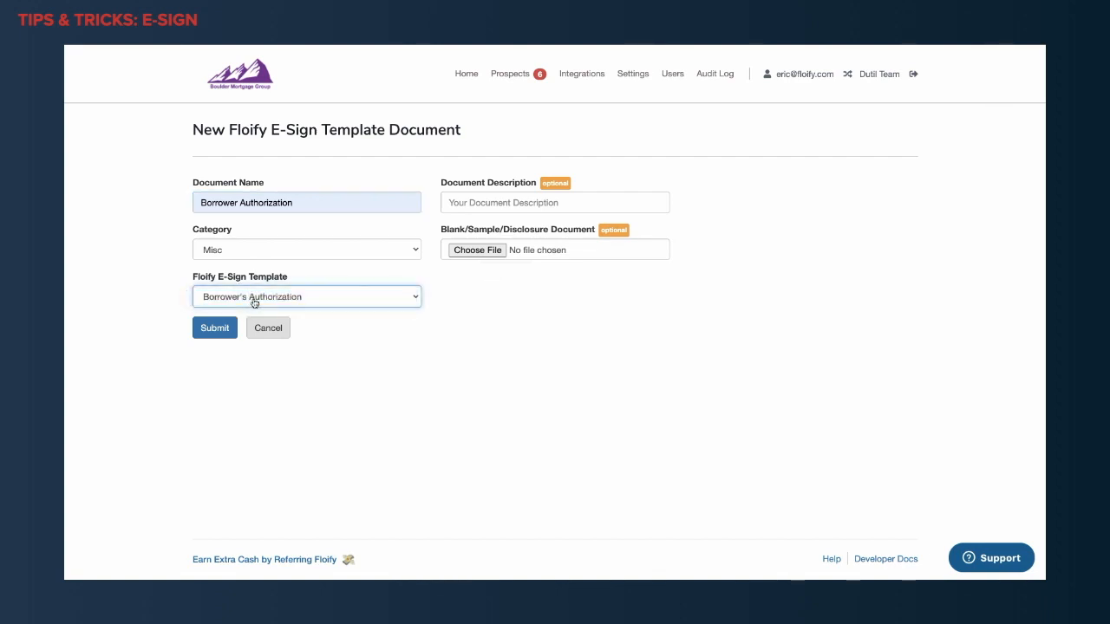
left_click(217, 330)
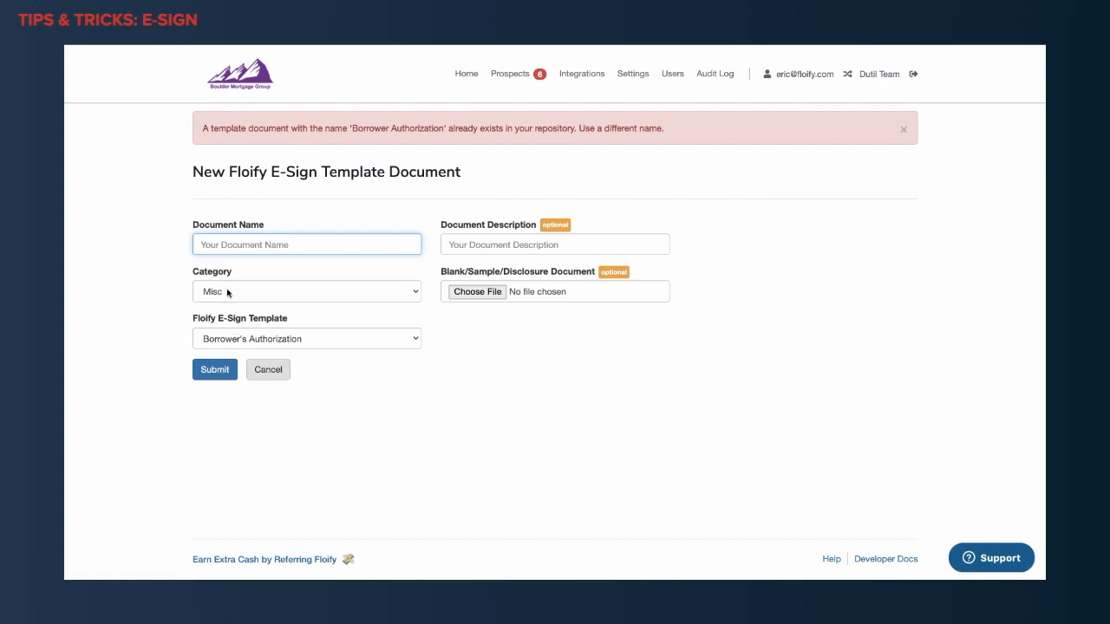
type("Borrower Authorization")
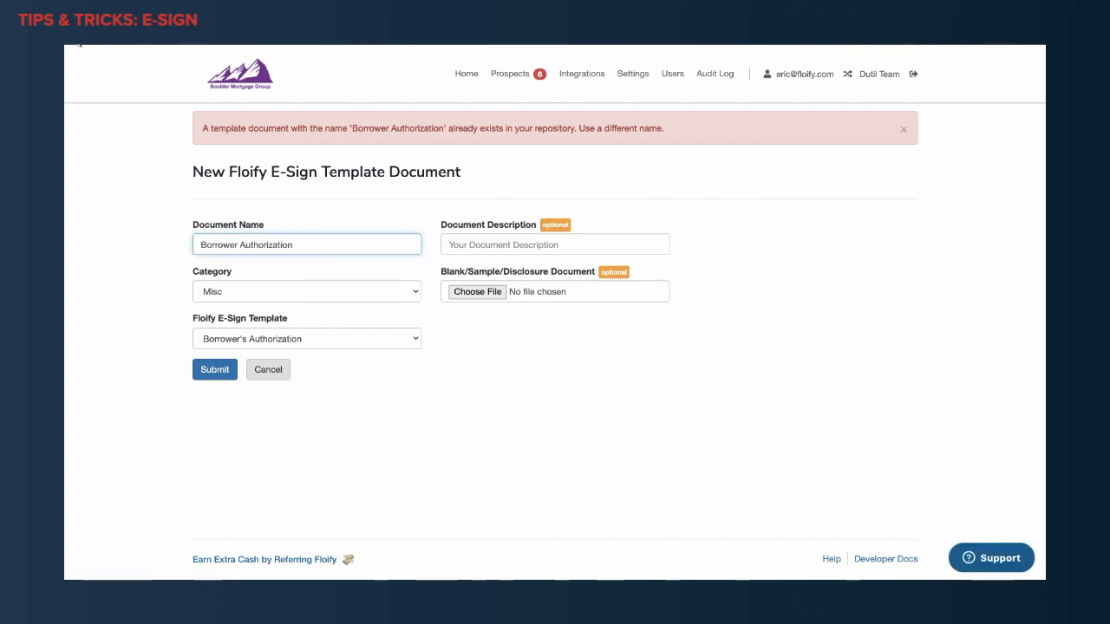
left_click(78, 44)
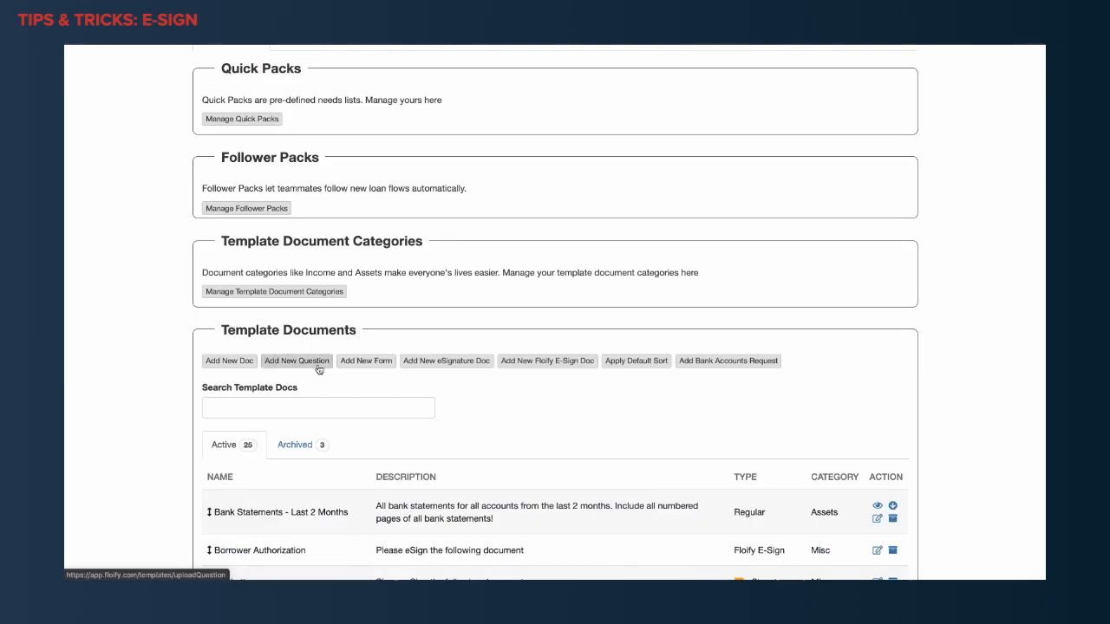
Start a new eSignature template document named Borrower Authorization, browse the available DocuSign templates, and return to the settings without submitting it.
scroll(313, 367, "down", 2)
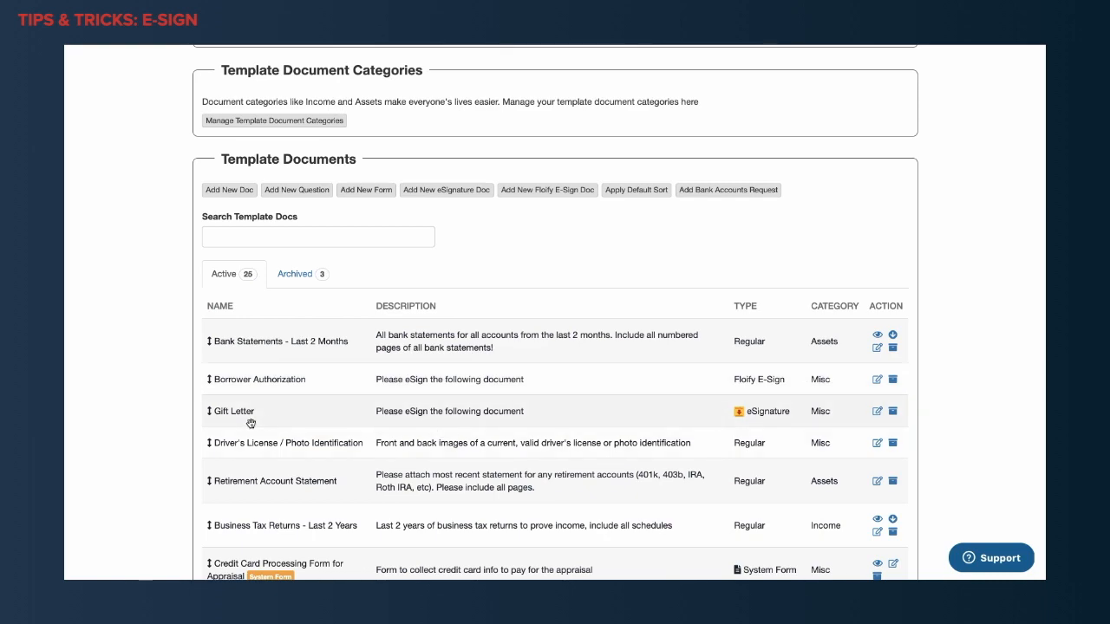
scroll(270, 425, "up", 3)
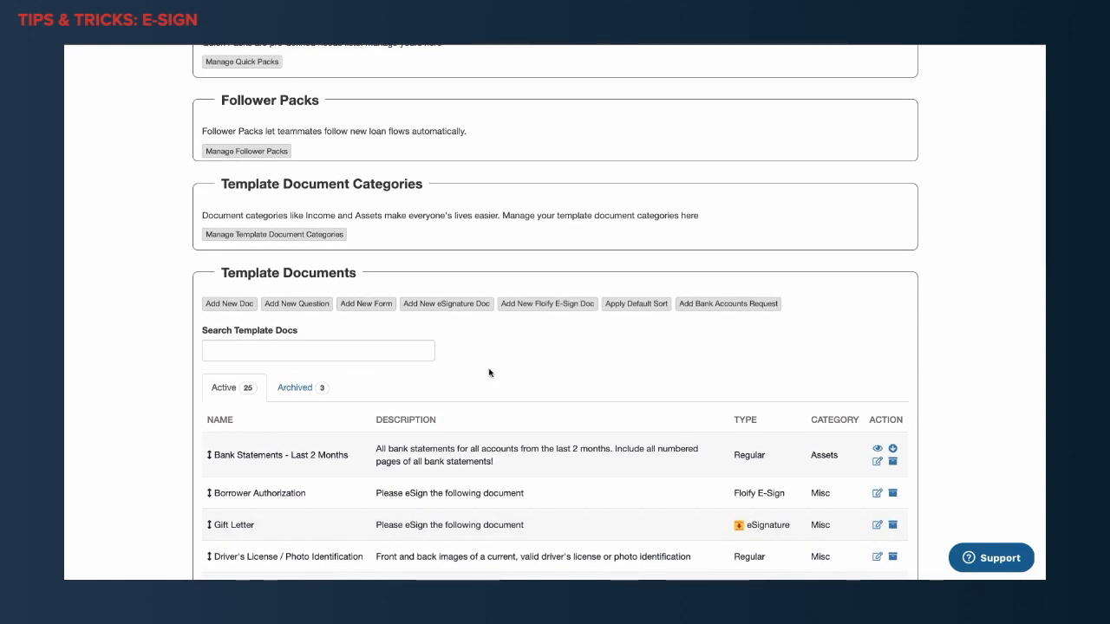
left_click(452, 311)
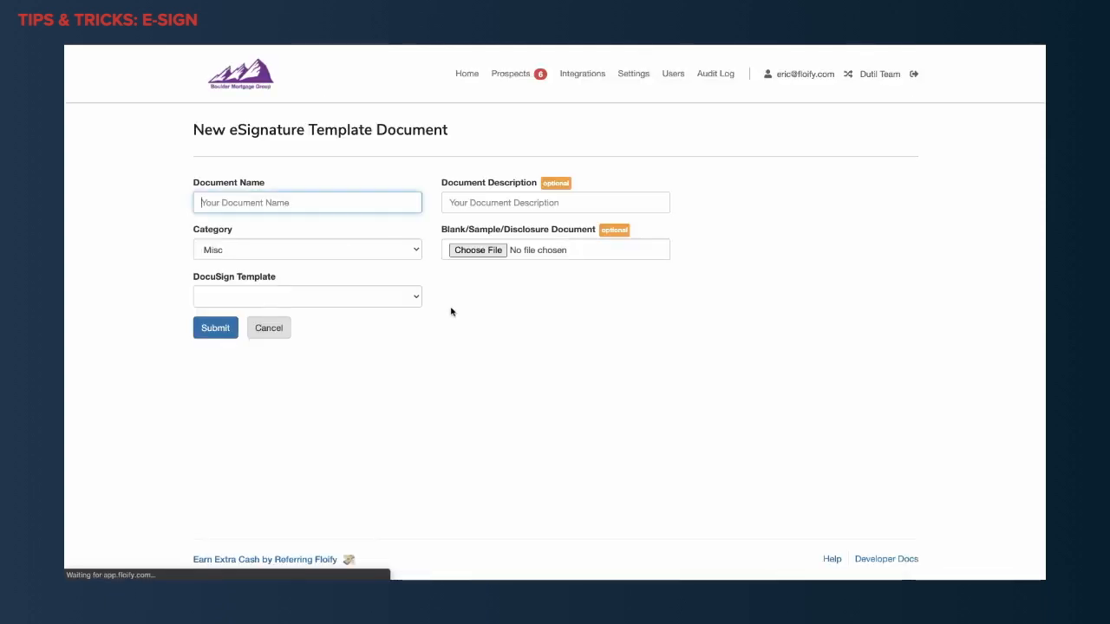
type("Borro")
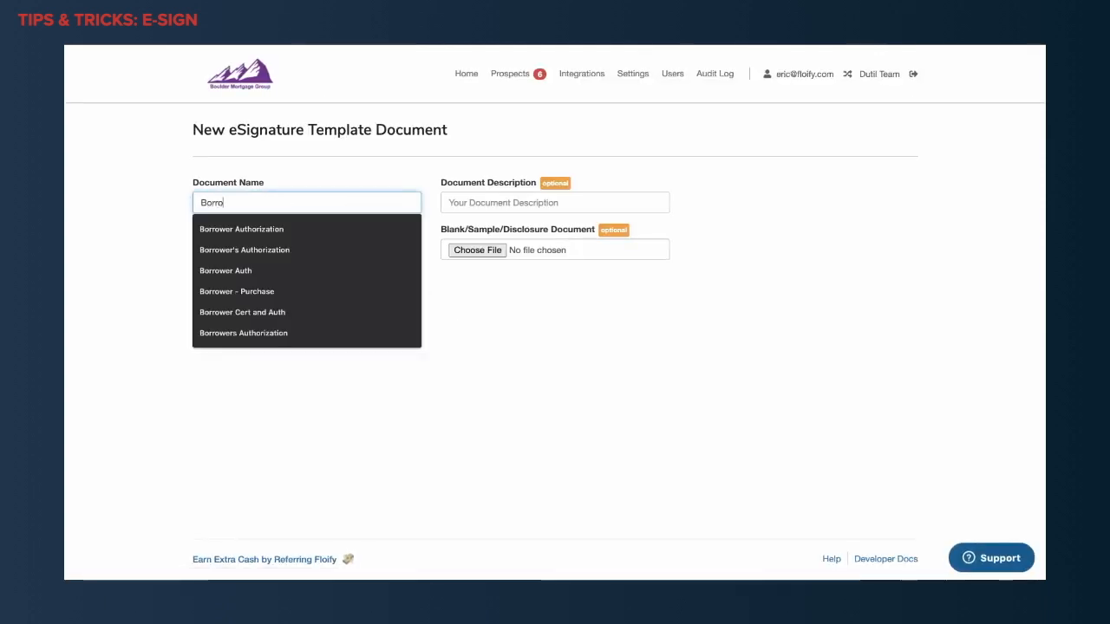
type("wer Authorization")
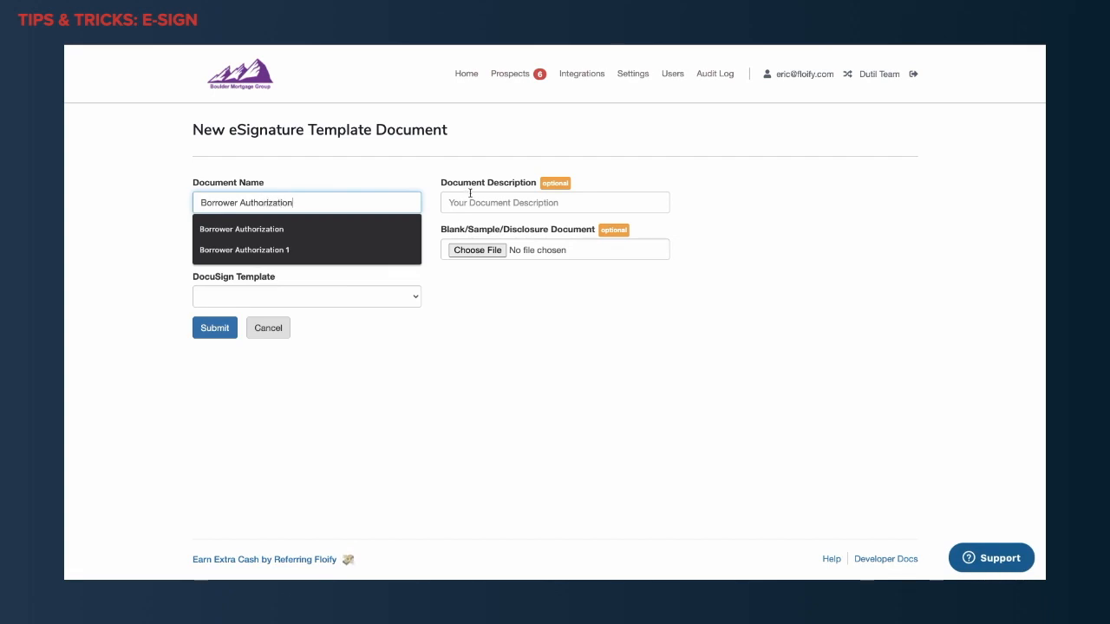
left_click(425, 166)
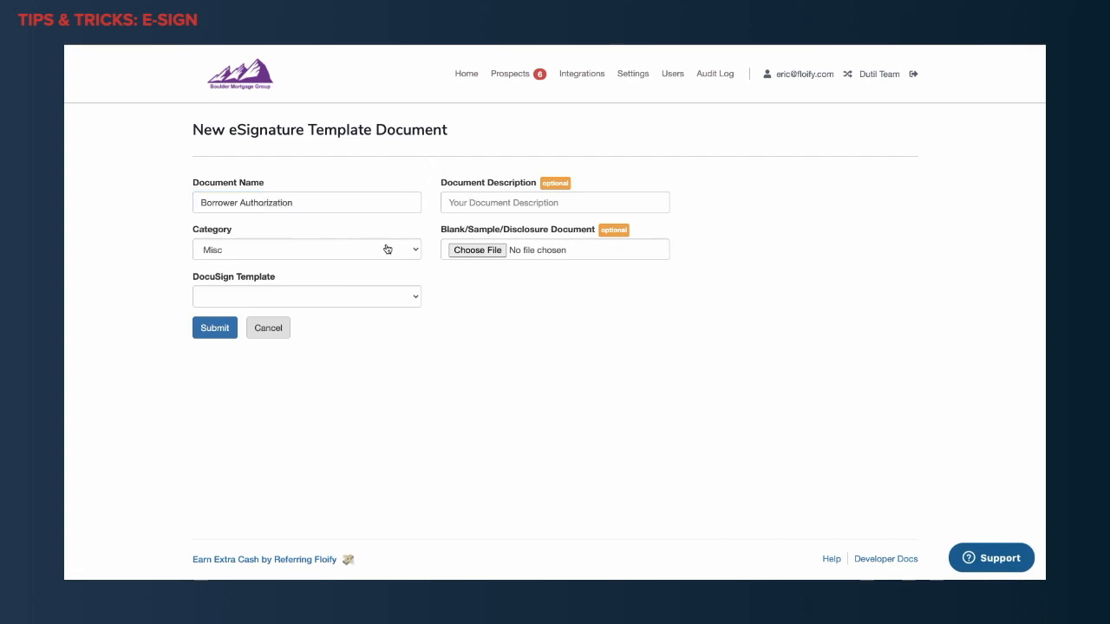
left_click(419, 298)
scroll(375, 423, "down", 10)
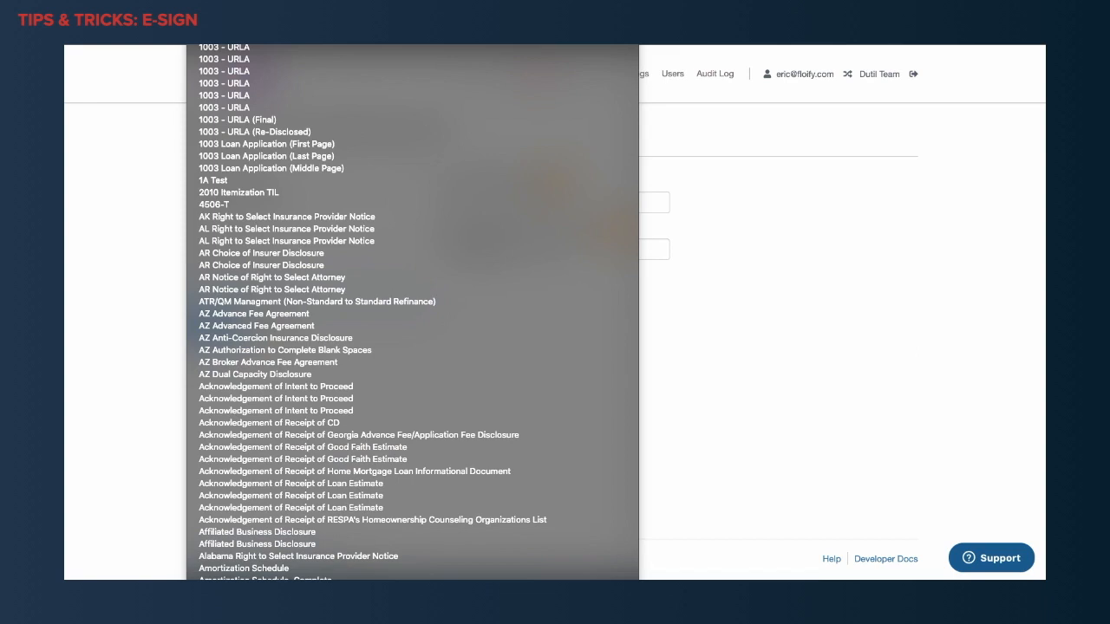
left_click(299, 433)
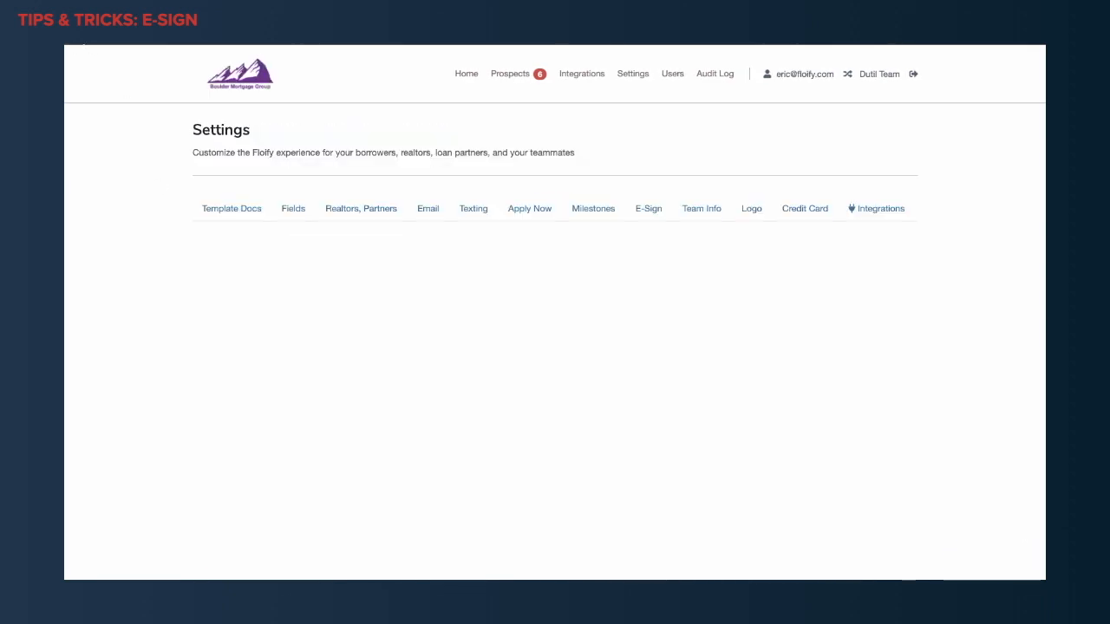
Look through the active template documents and compare their types, including the Floify E-Sign and eSignature entries.
scroll(500, 486, "down", 8)
scroll(501, 485, "down", 3)
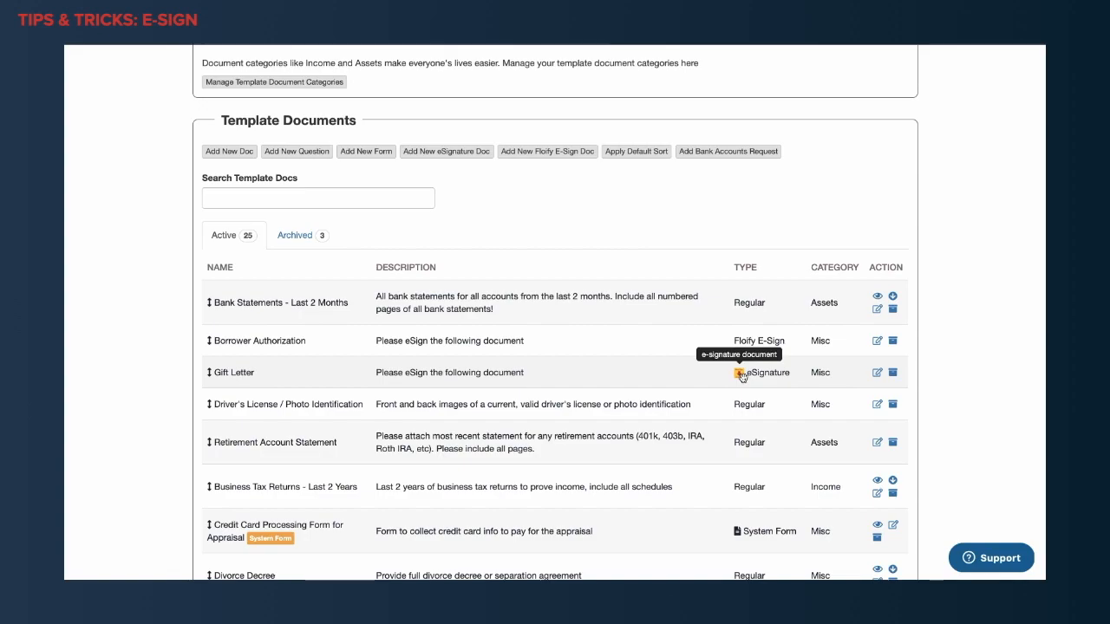
scroll(704, 427, "down", 10)
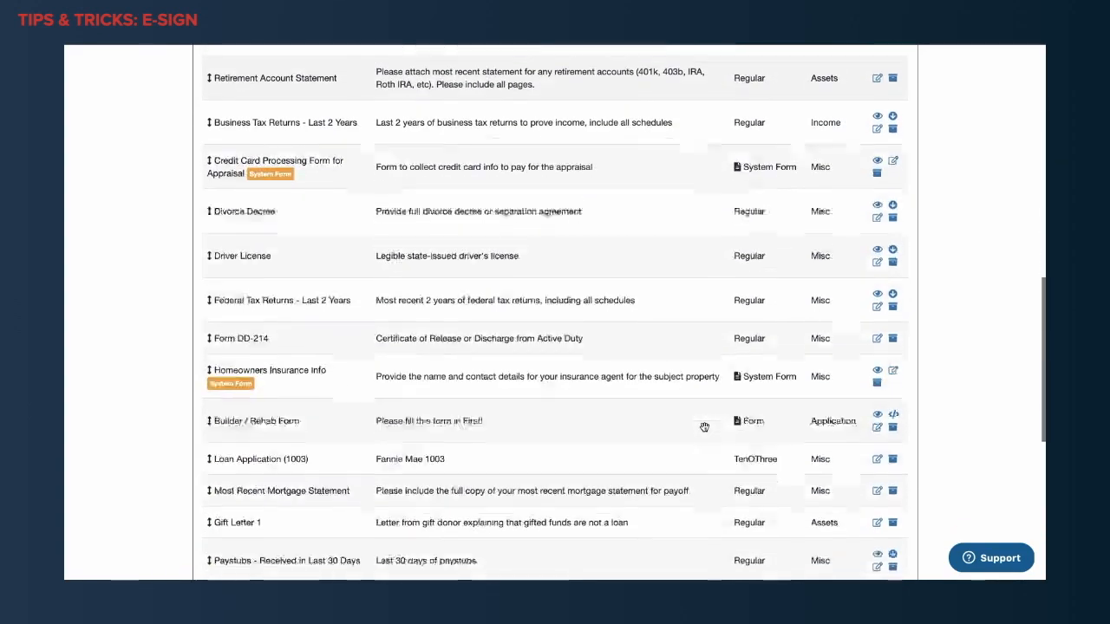
scroll(704, 428, "up", 10)
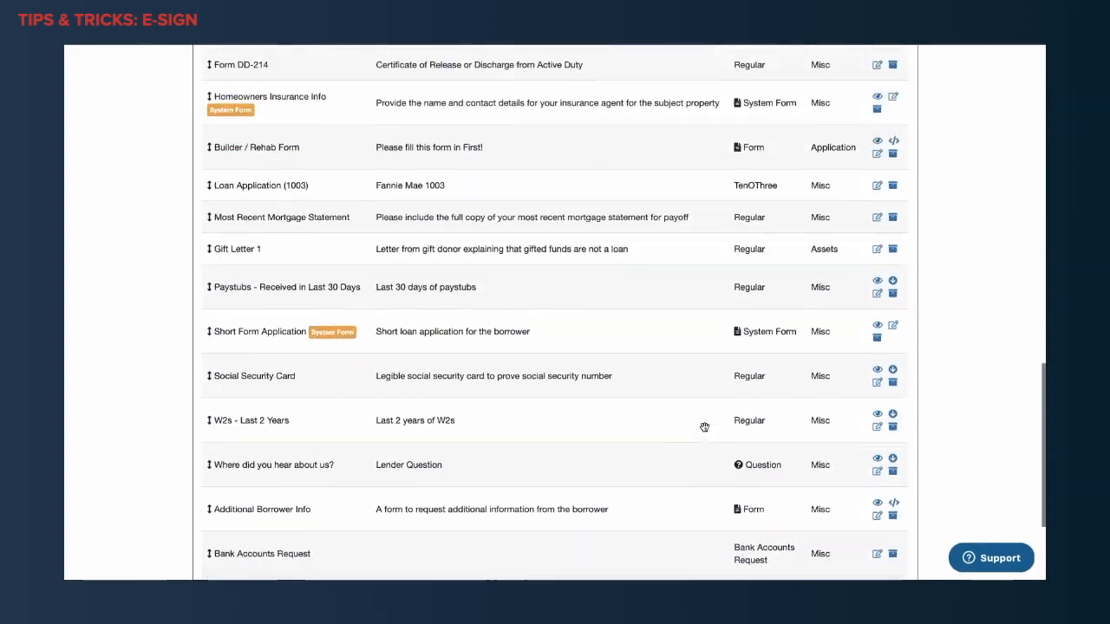
scroll(704, 428, "up", 1)
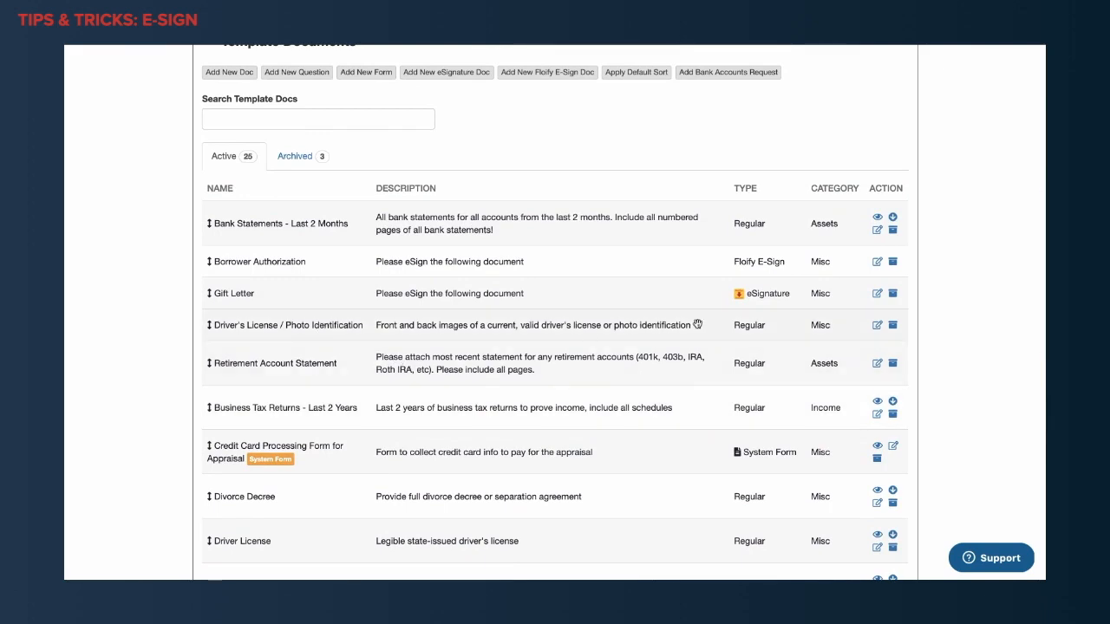
scroll(678, 319, "up", 1)
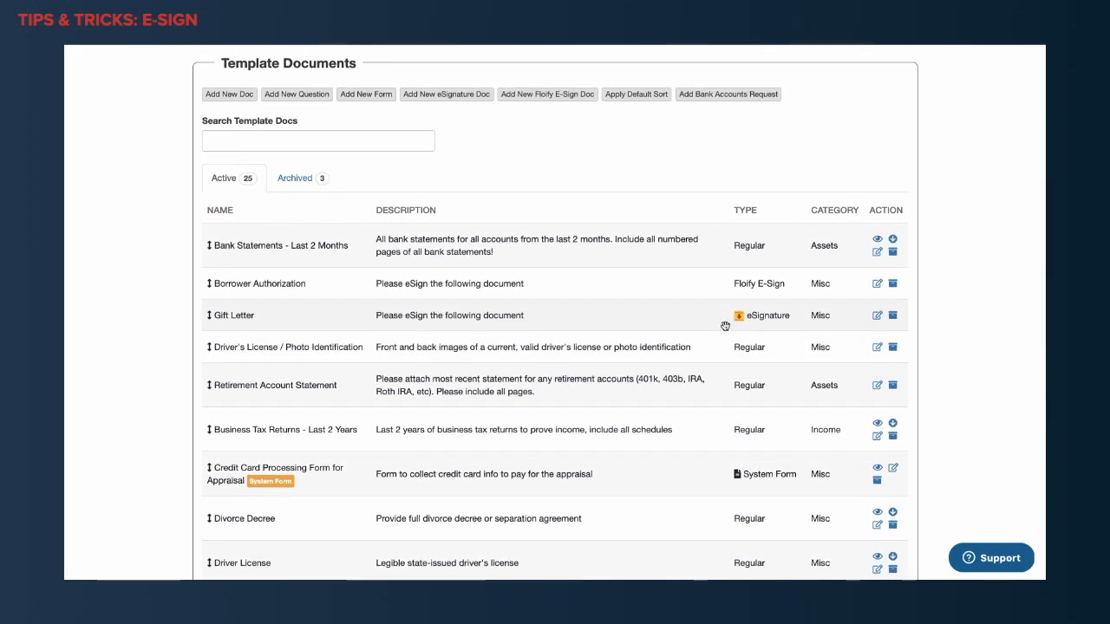
scroll(725, 326, "up", 1)
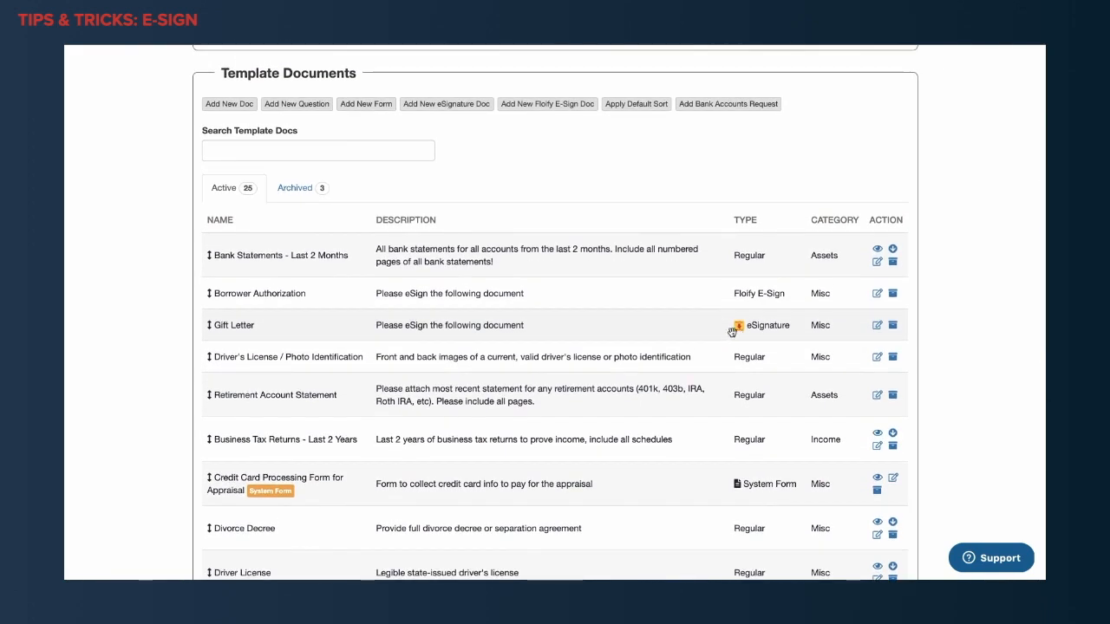
Open the management page for the Quick Packs from the template document settings.
scroll(684, 329, "up", 5)
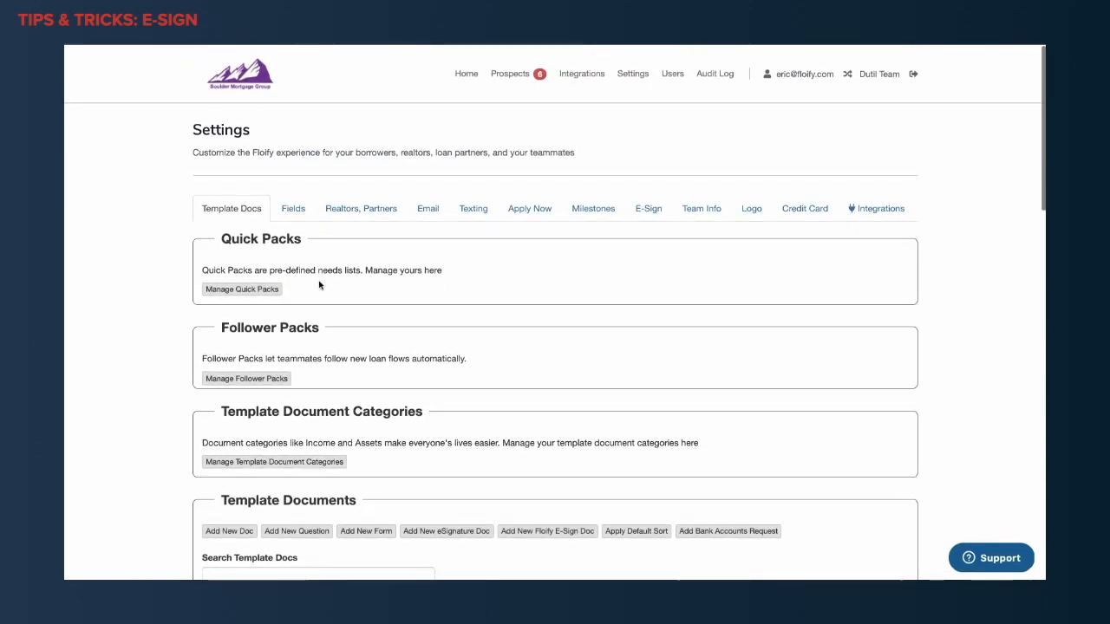
left_click_drag(222, 240, 316, 241)
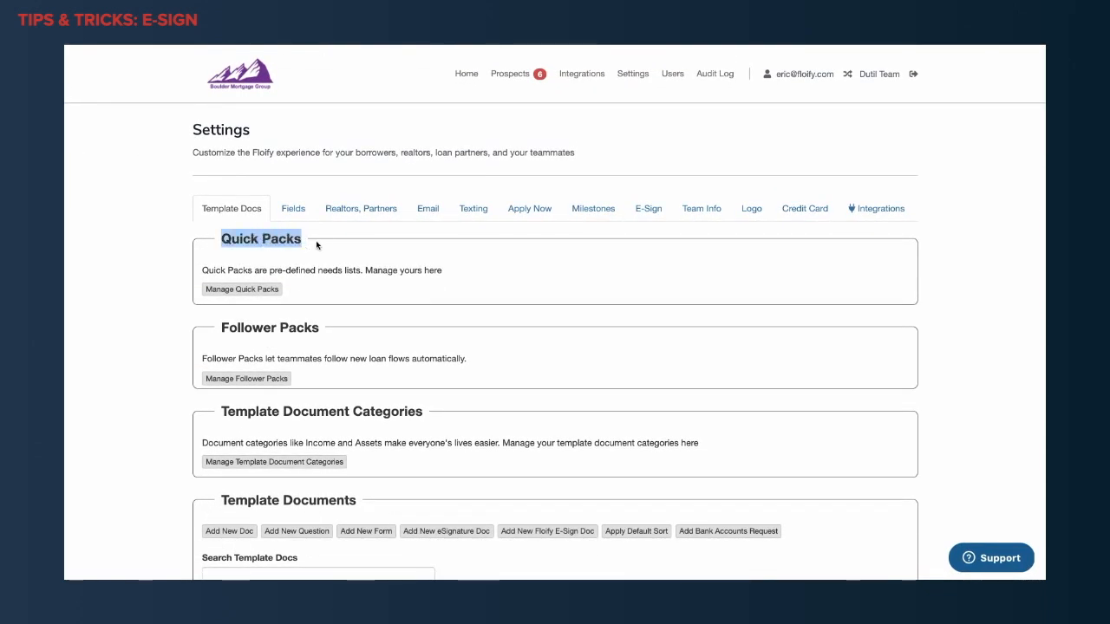
left_click(262, 292)
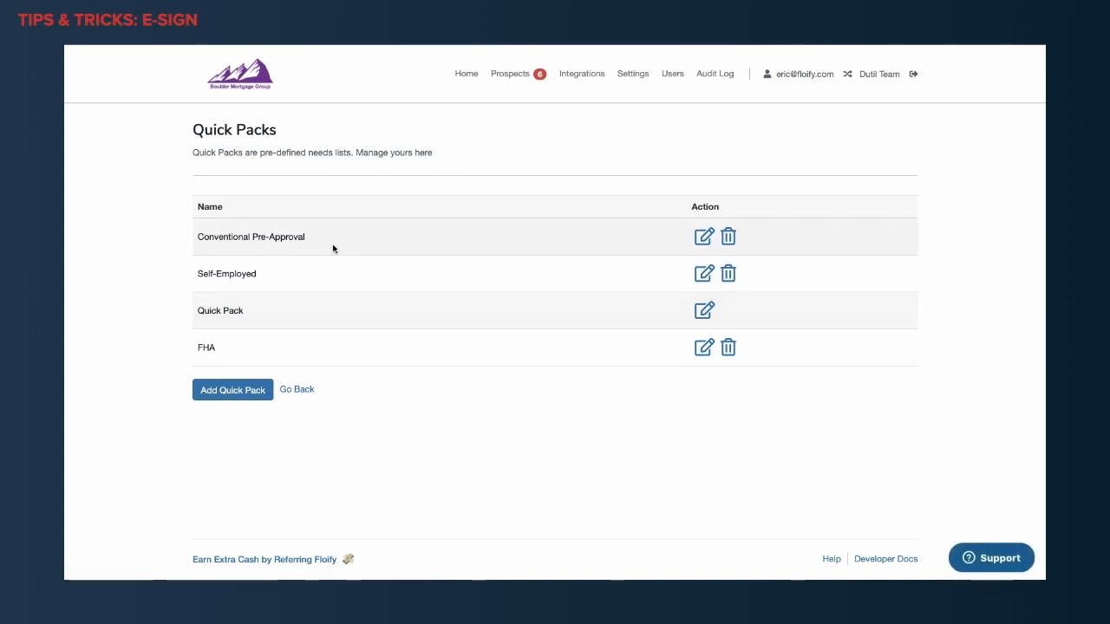
Try adding the Borrower Authorization and Gift Letter documents to the Conventional Pre-Approval Quick Pack, and close it without saving.
left_click(701, 239)
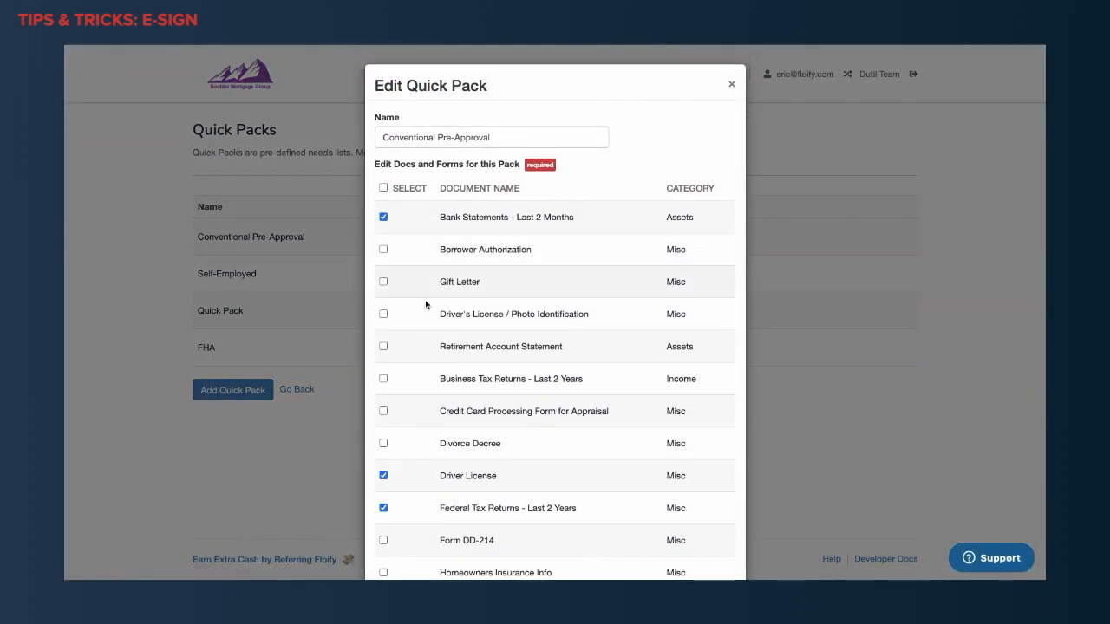
left_click(383, 250)
left_click(384, 282)
left_click(383, 249)
left_click(731, 85)
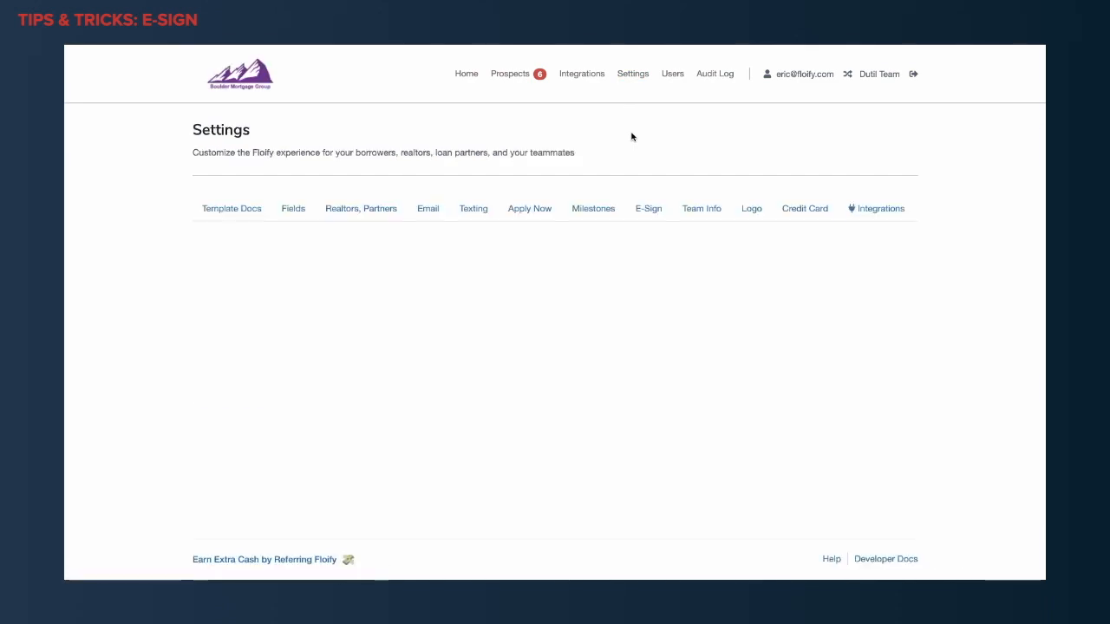
Open the Automatic Doc Requests business rules from the Apply Now settings.
left_click(521, 218)
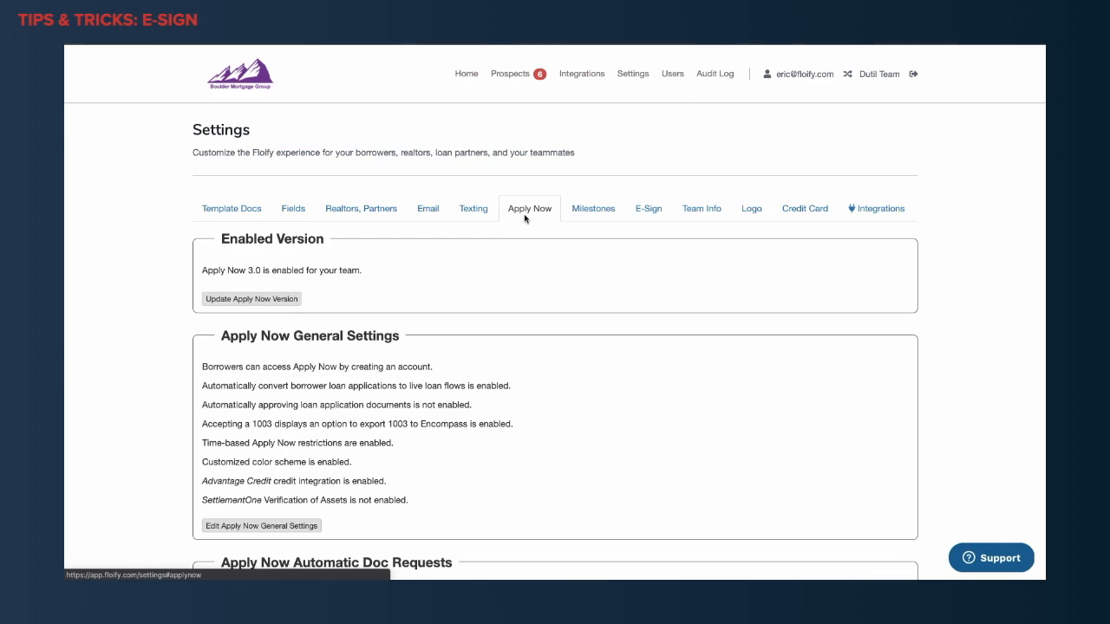
scroll(524, 217, "down", 4)
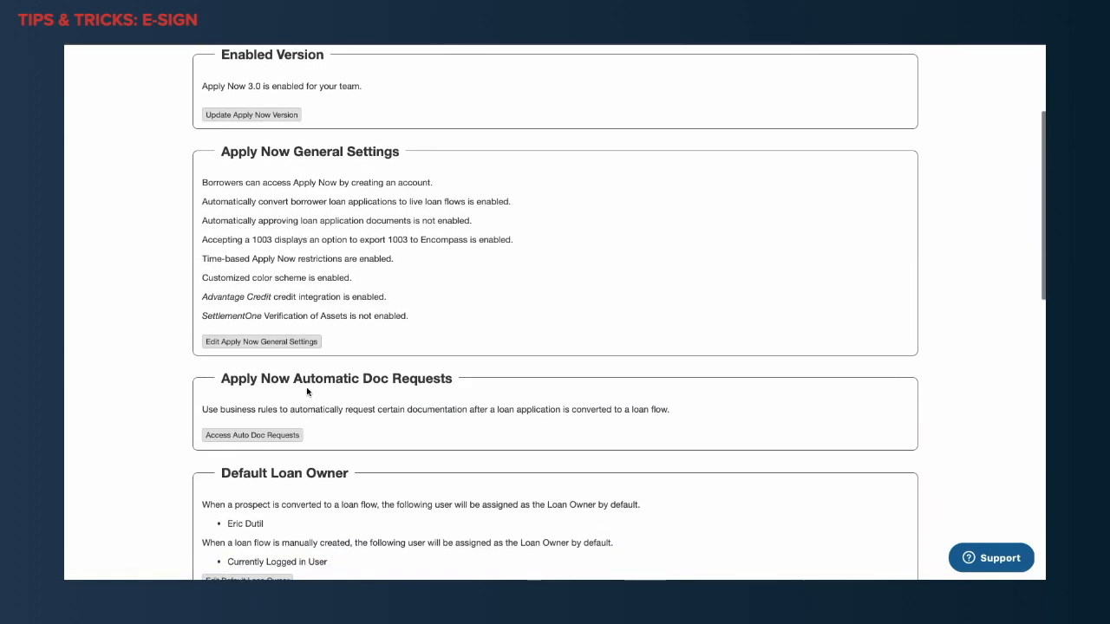
left_click_drag(223, 381, 302, 382)
left_click(327, 438)
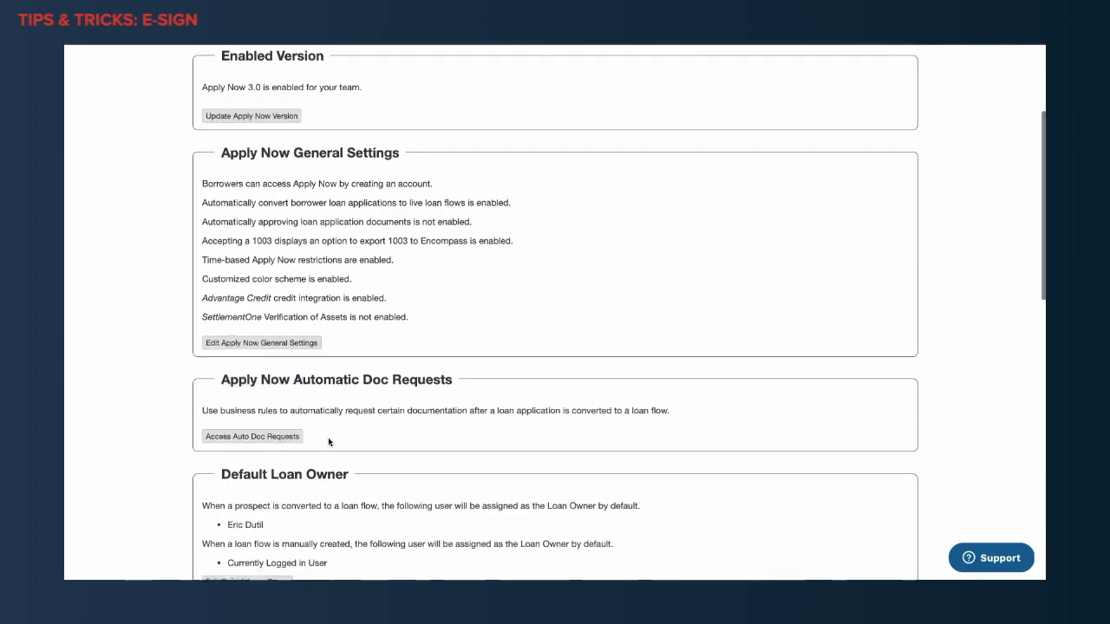
left_click(253, 440)
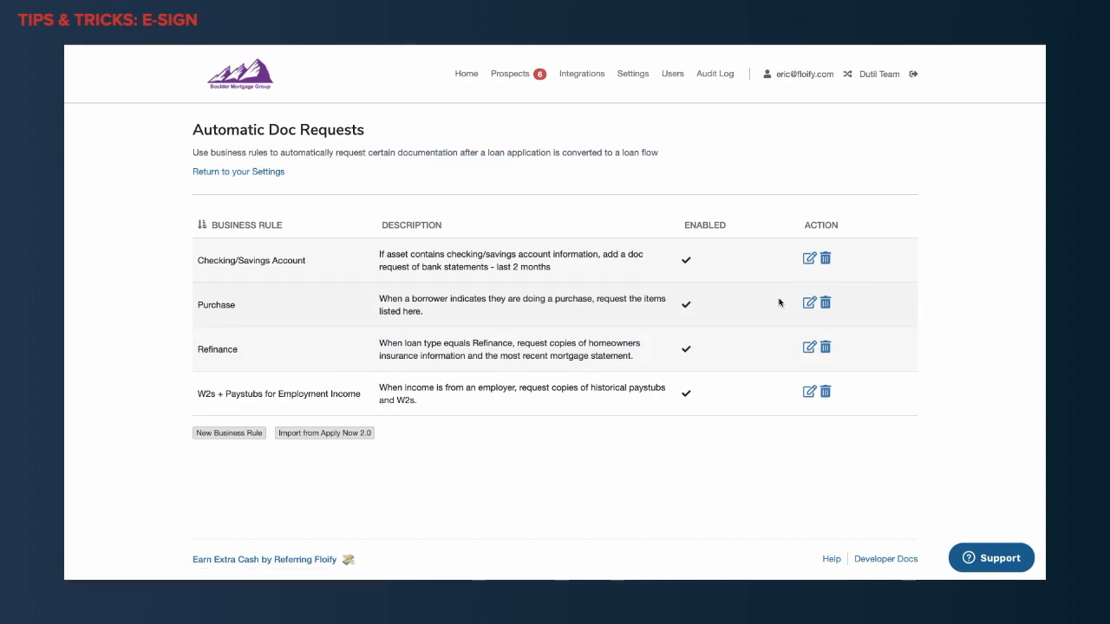
Add a doc request action for Borrower Authorization to the Purchase business rule and save the rule.
left_click(809, 303)
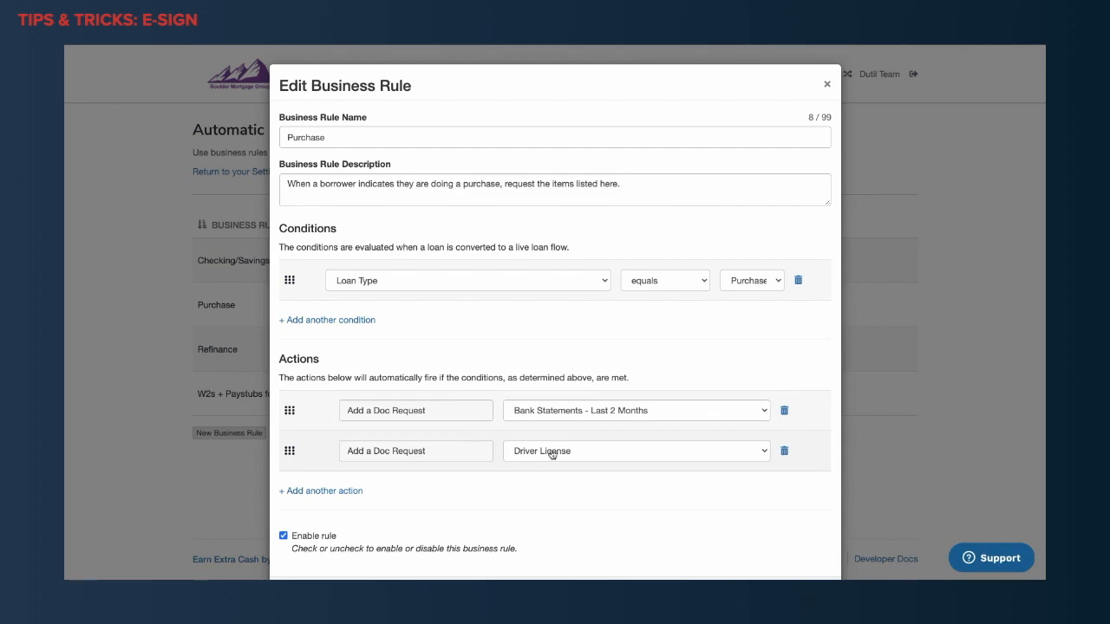
scroll(408, 471, "down", 1)
left_click(321, 436)
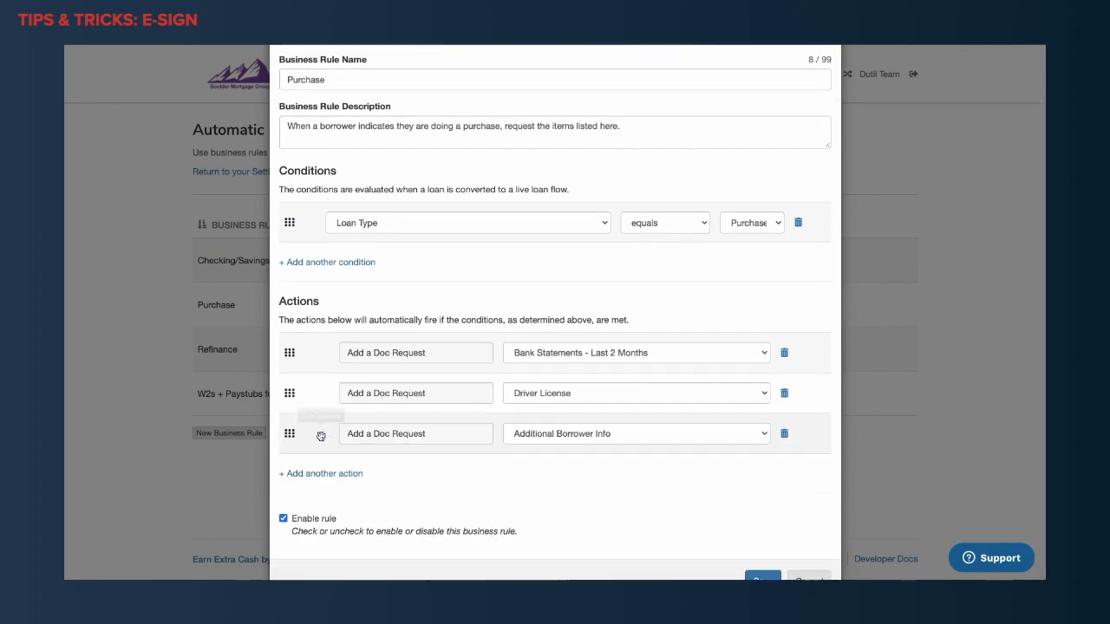
left_click(579, 438)
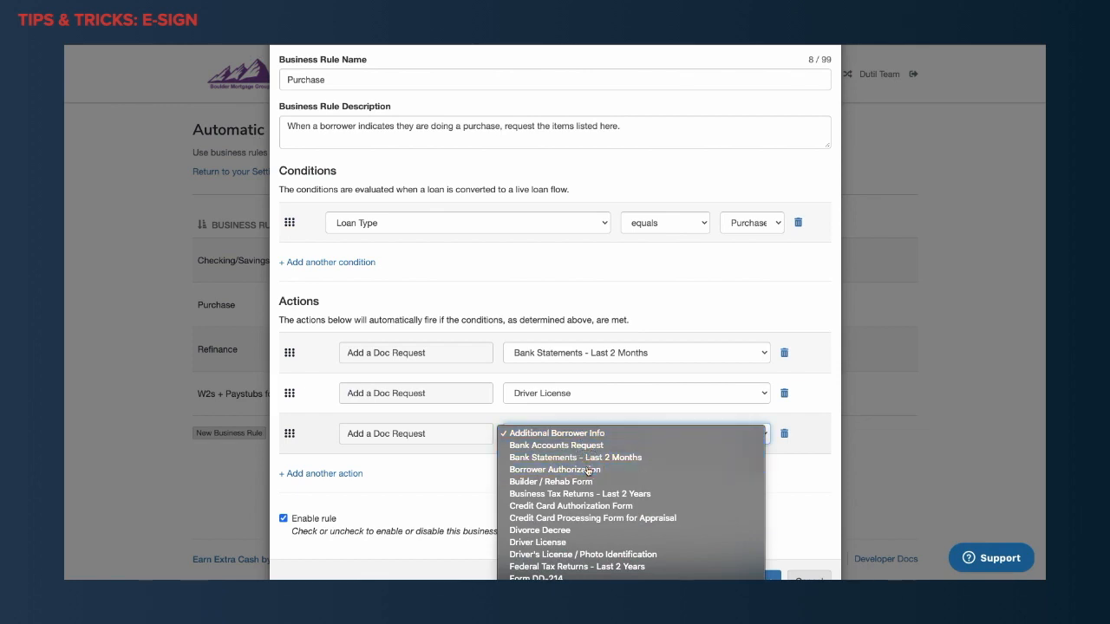
left_click(589, 469)
scroll(551, 457, "up", 1)
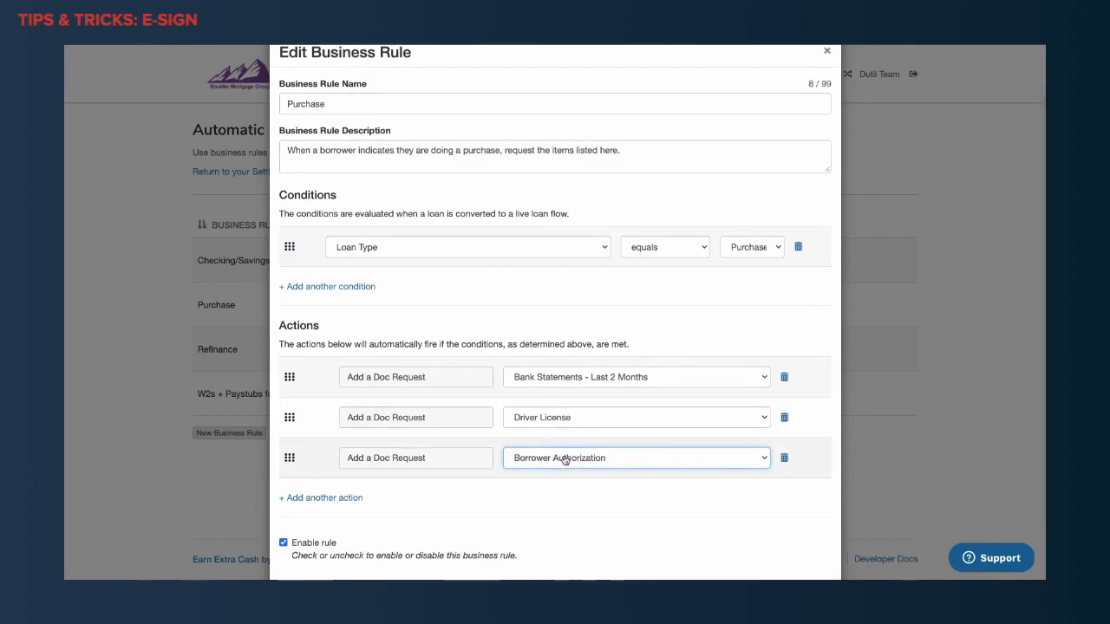
scroll(693, 525, "down", 2)
left_click(762, 556)
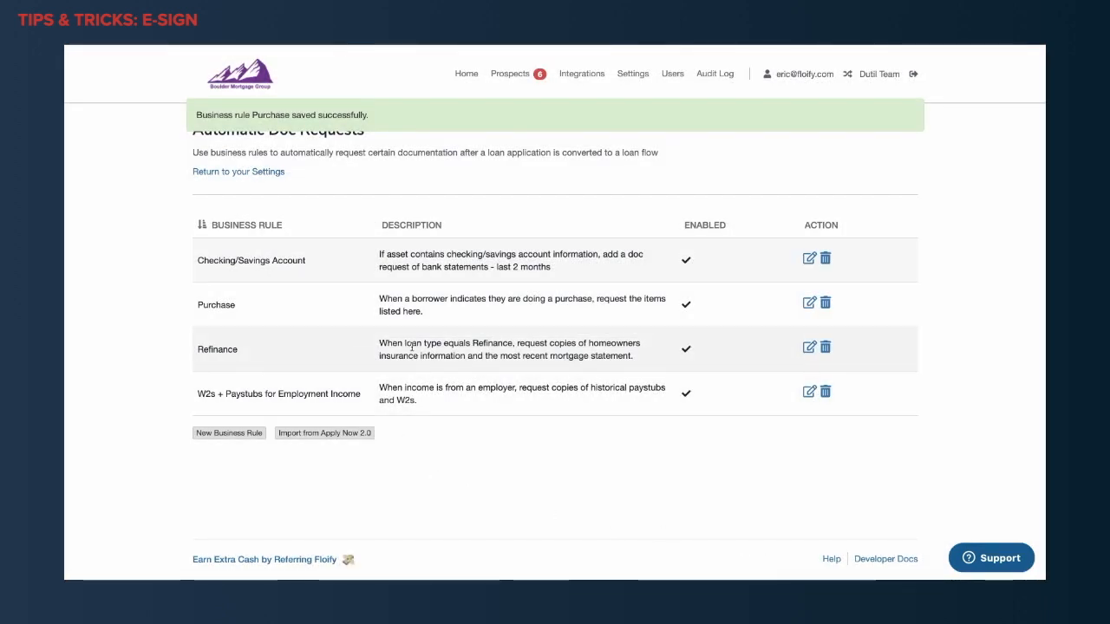
Add a doc request action for Borrower Authorization to the Refinance business rule and save the rule.
left_click(811, 351)
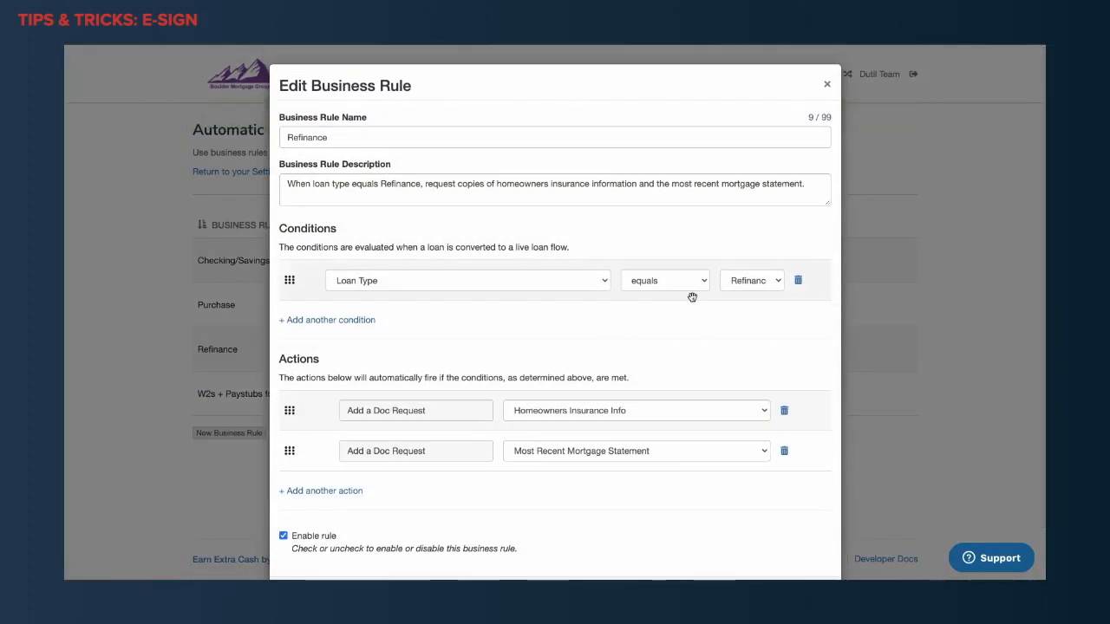
left_click(352, 492)
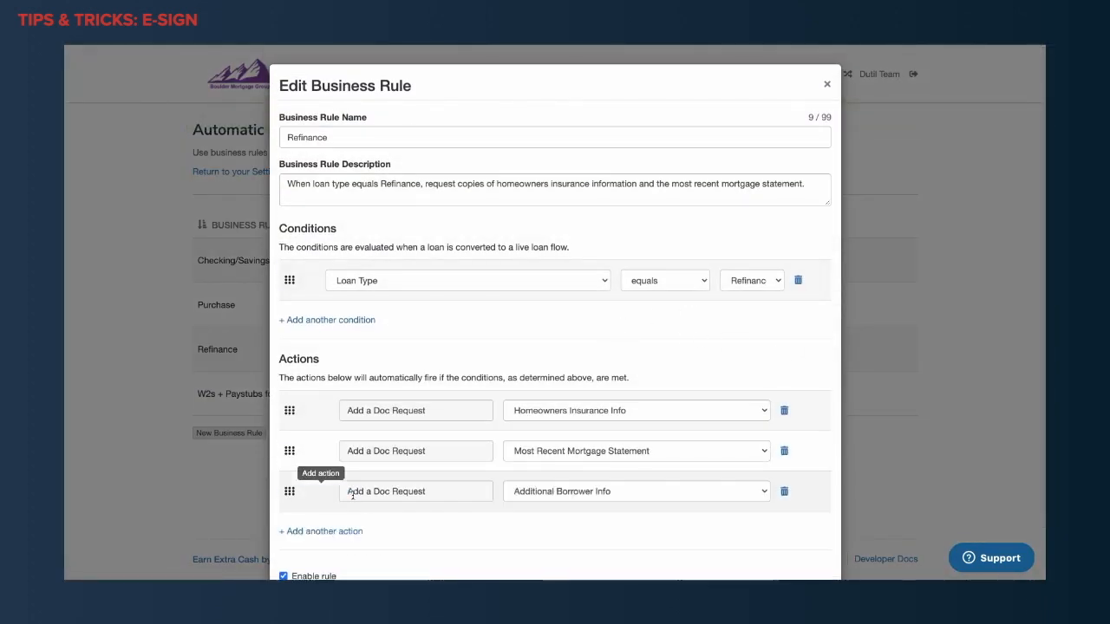
left_click(569, 500)
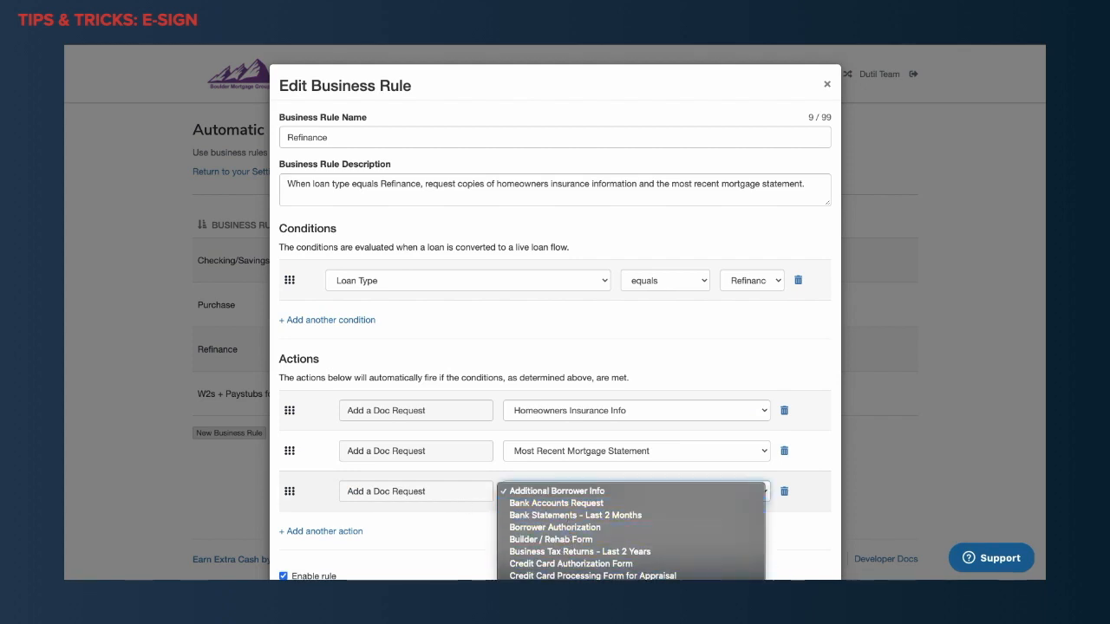
left_click(571, 528)
scroll(660, 540, "down", 2)
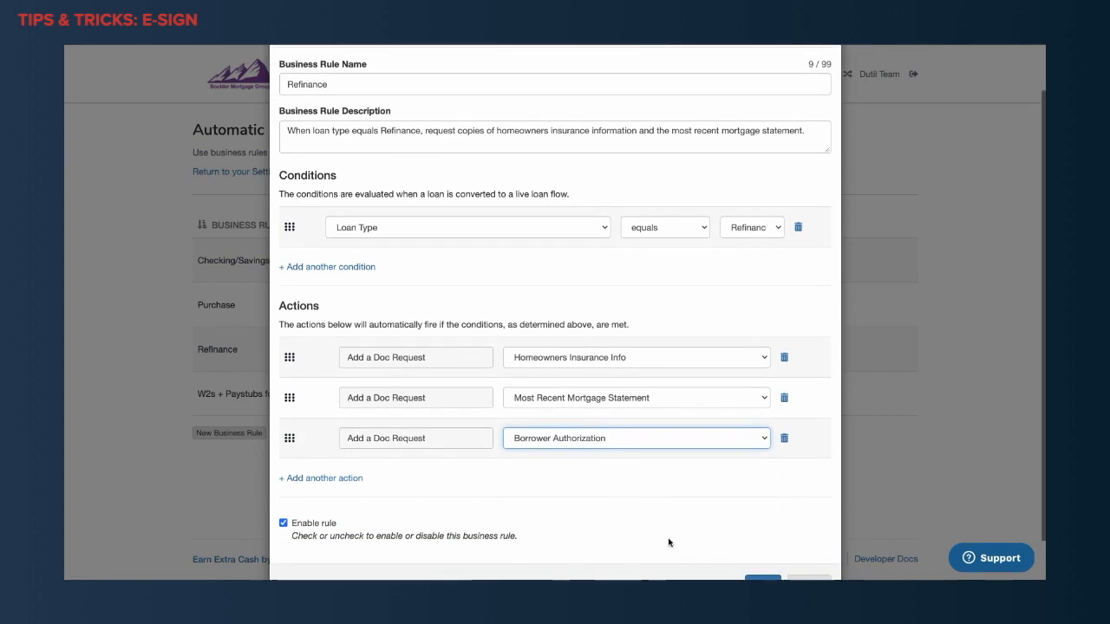
scroll(746, 555, "down", 1)
left_click(761, 545)
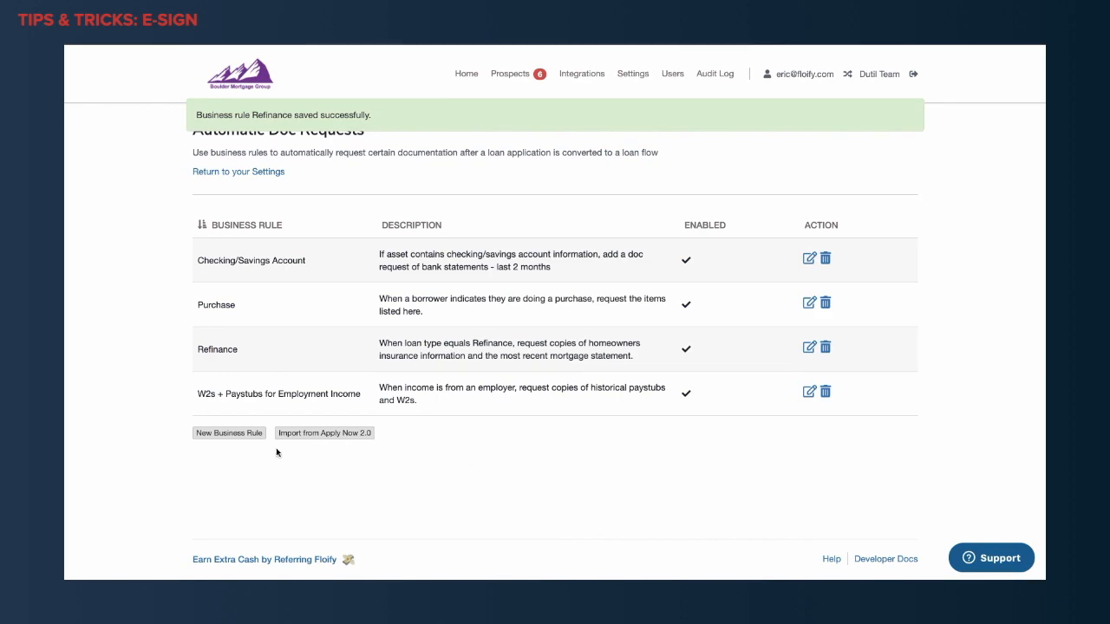
Start a new business rule named Gift with the condition that Asset contains Gift.
left_click(244, 440)
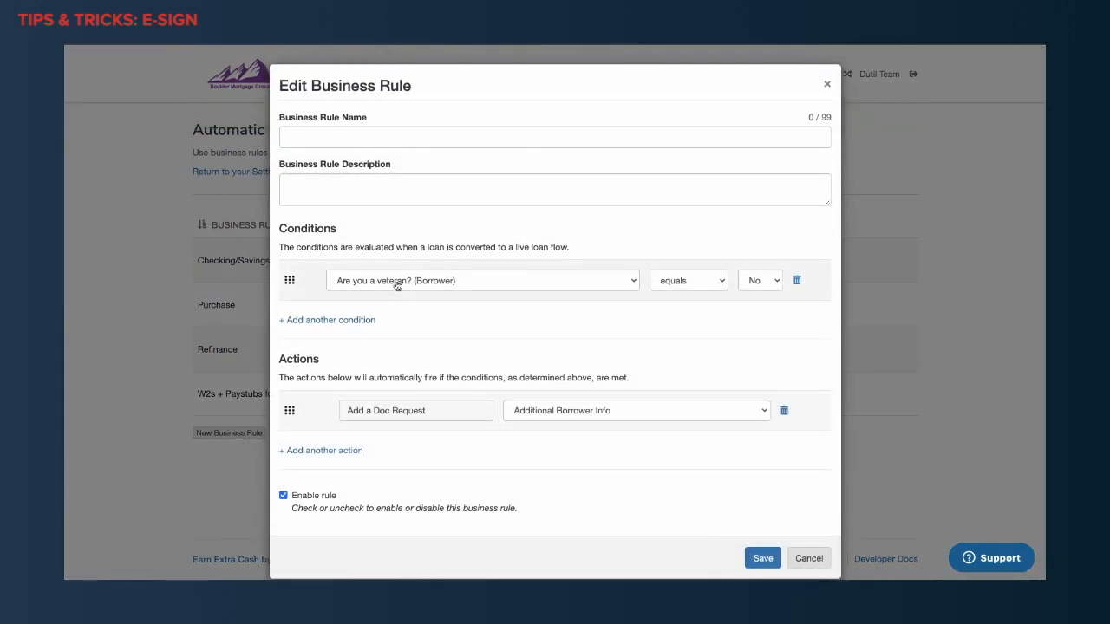
left_click(364, 141)
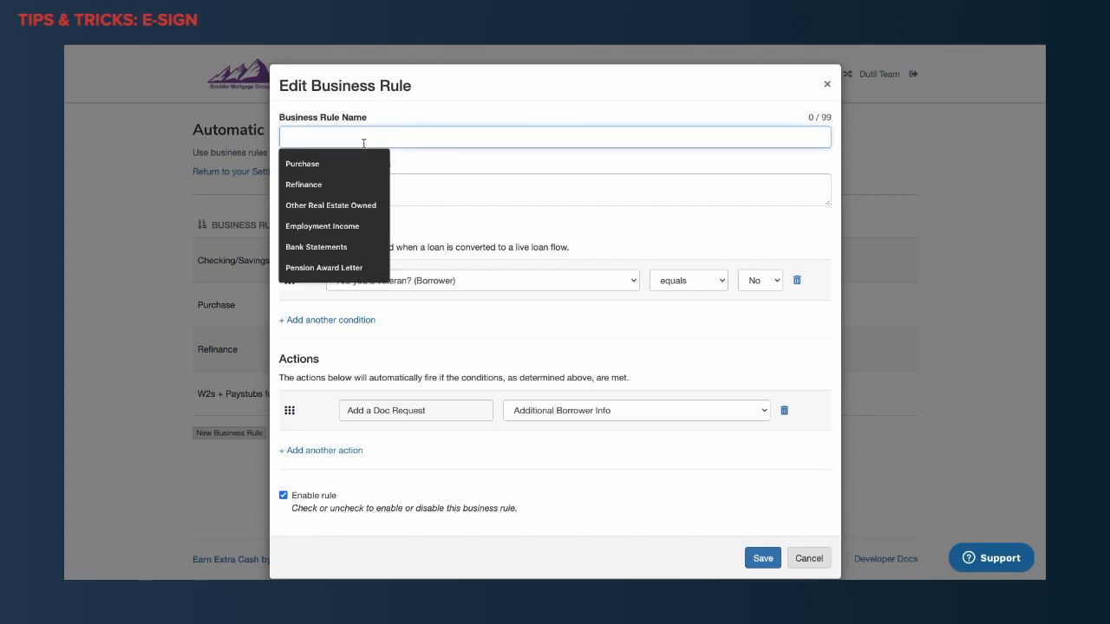
type("Gift")
left_click(414, 276)
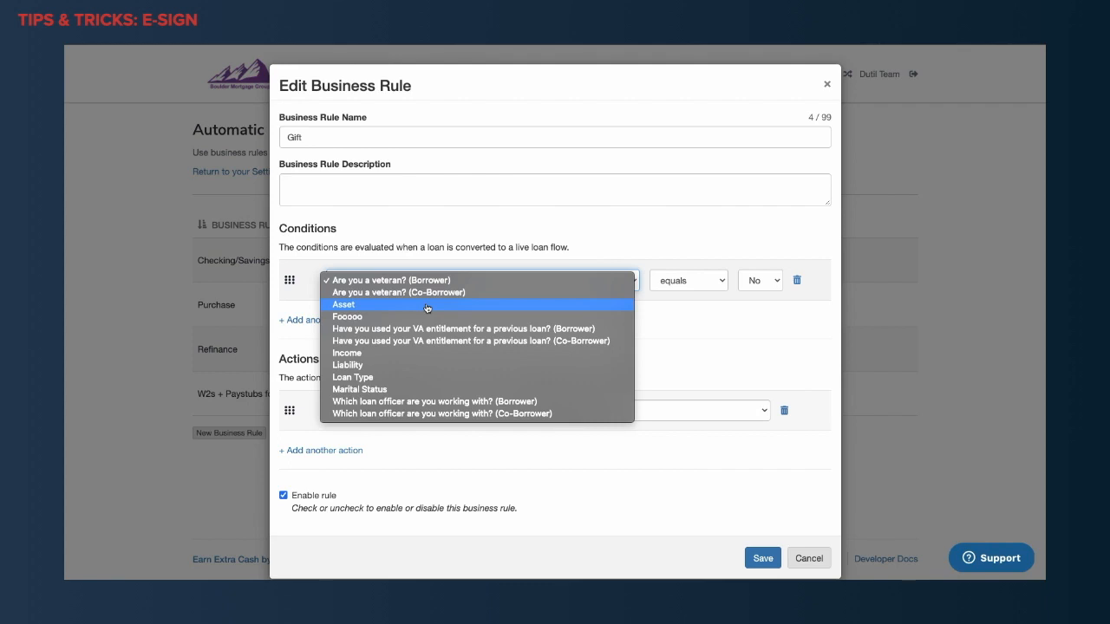
left_click(427, 306)
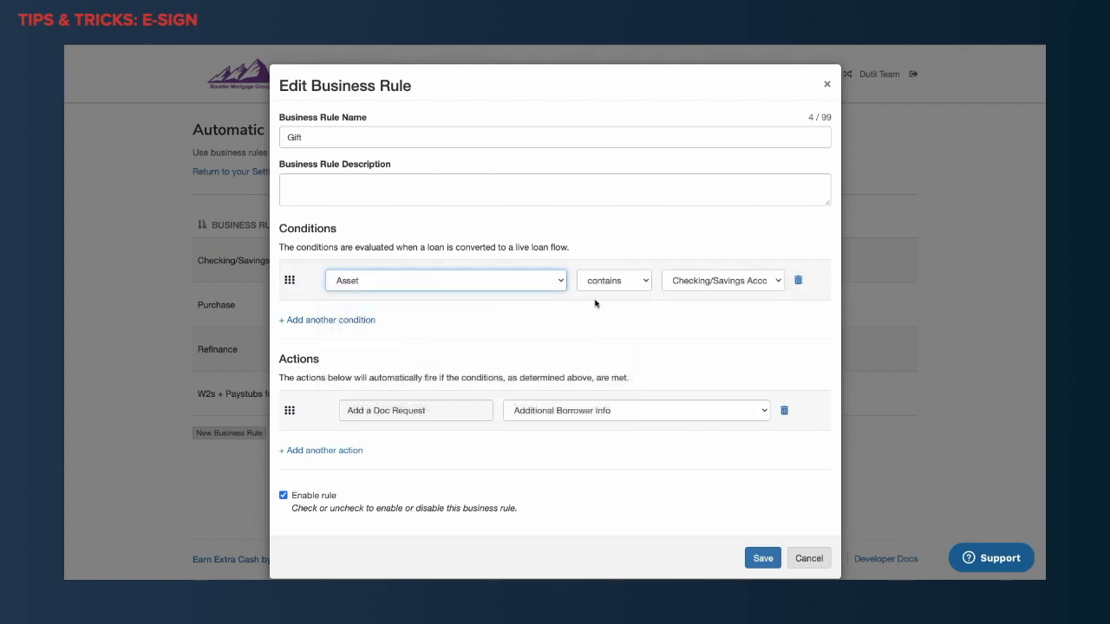
left_click(697, 286)
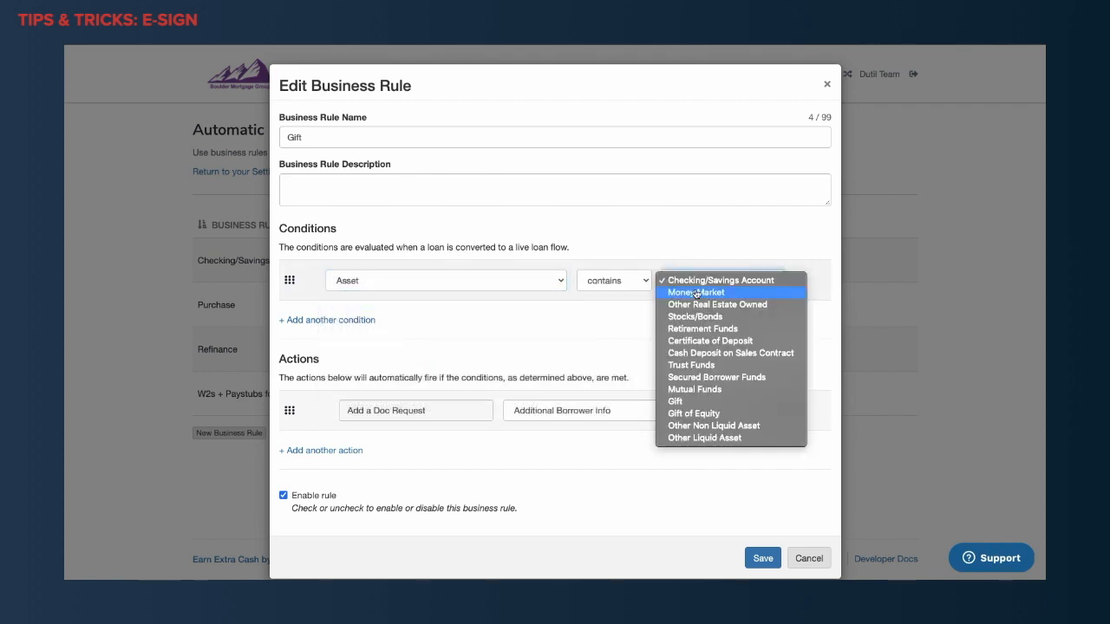
left_click(699, 401)
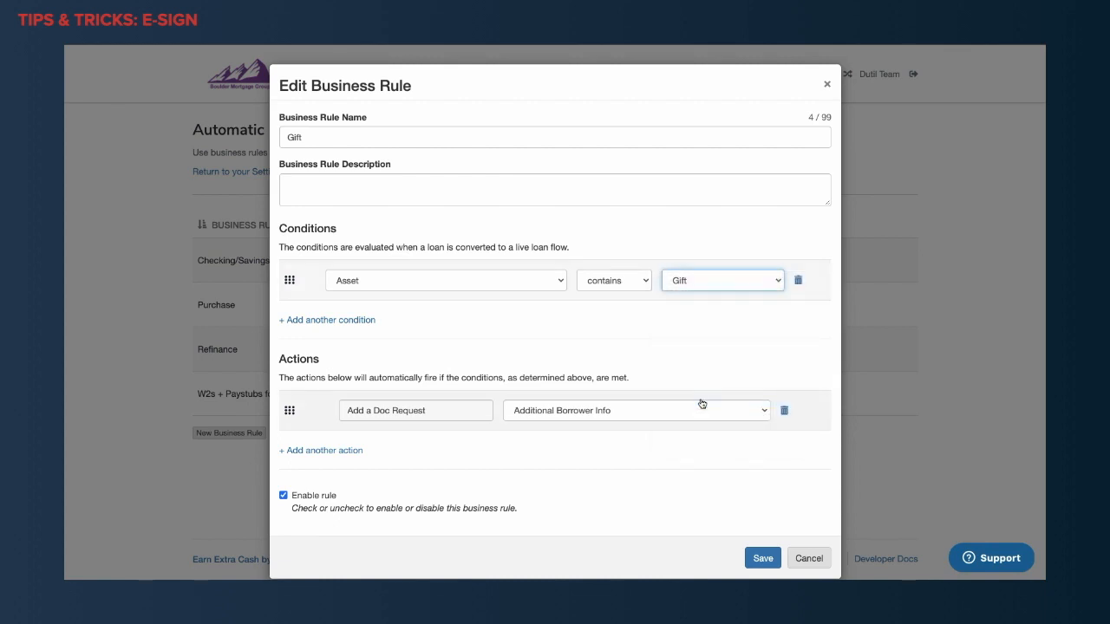
Set the Gift rule's doc request to Gift Letter, save the rule, and go to the home page.
left_click(536, 416)
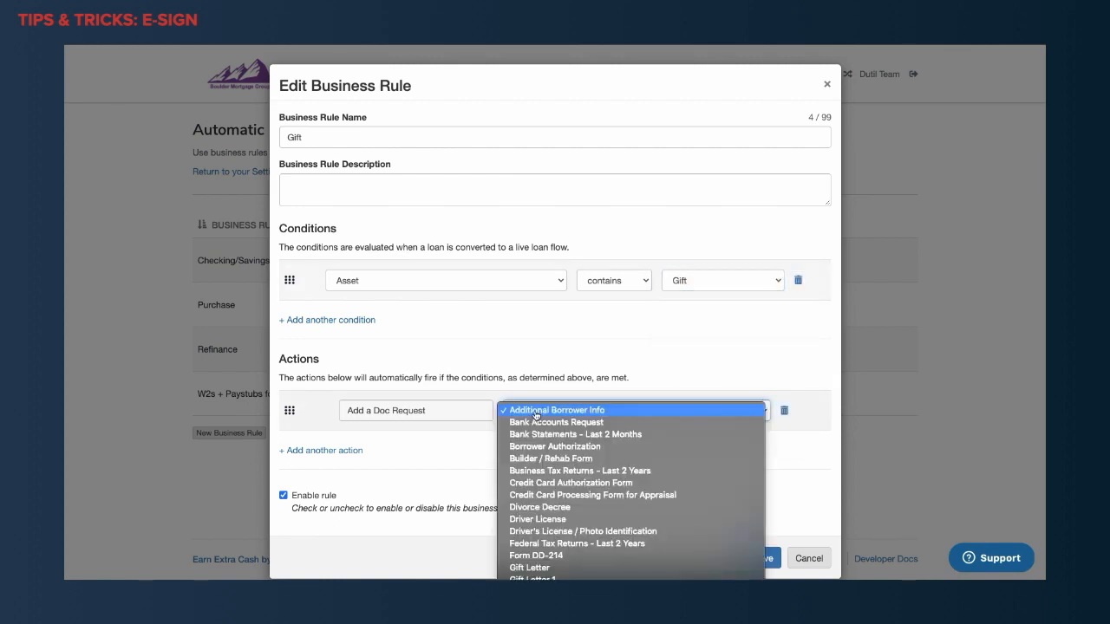
left_click(549, 568)
left_click(743, 556)
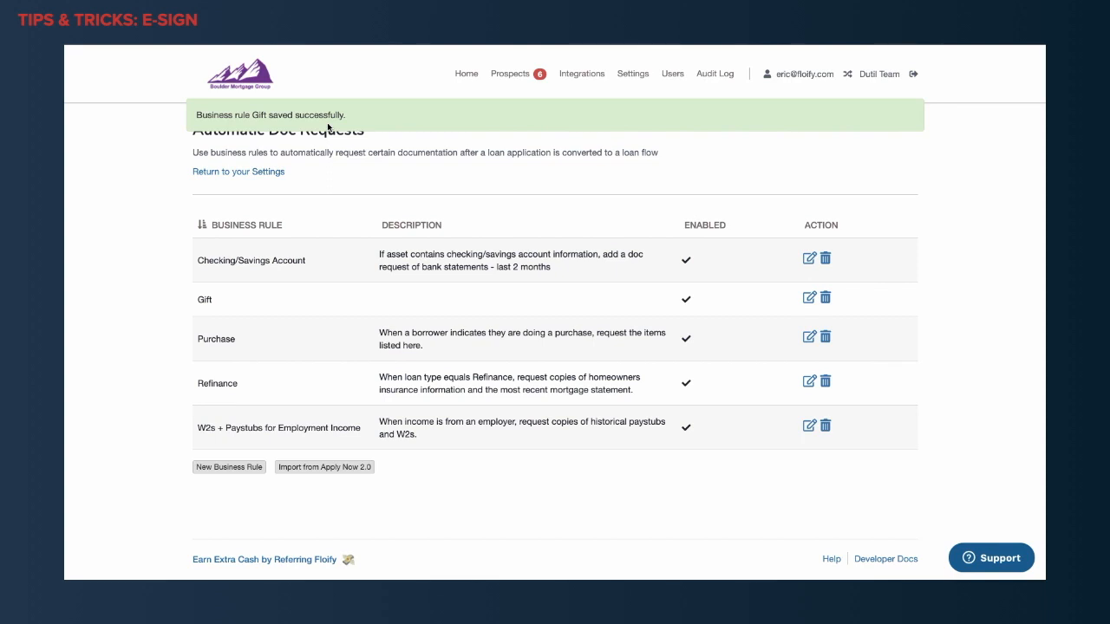
left_click(467, 76)
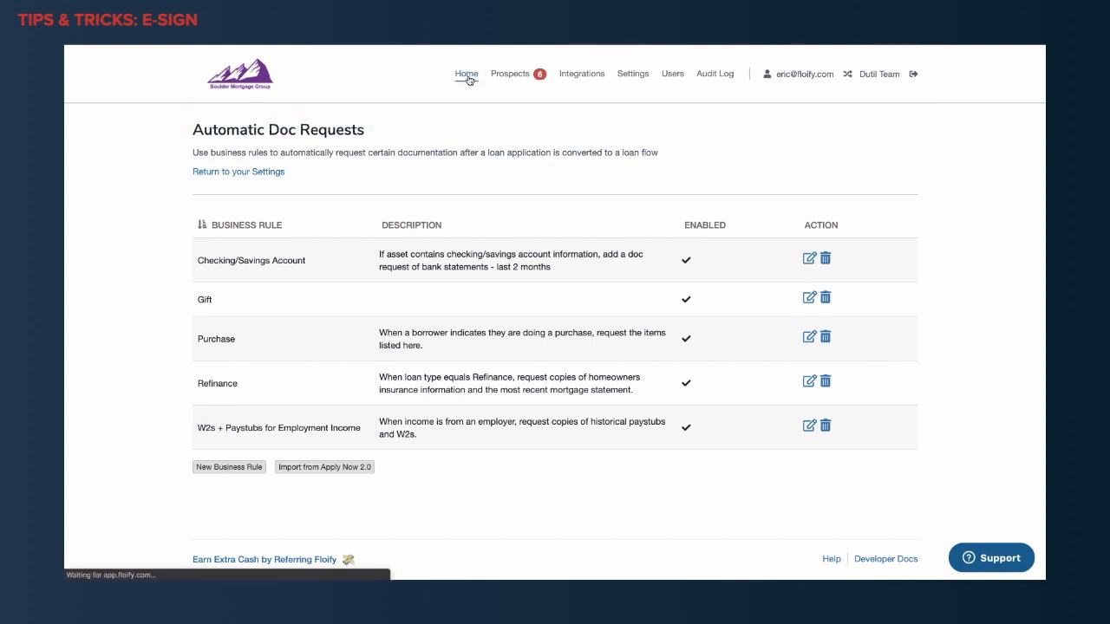